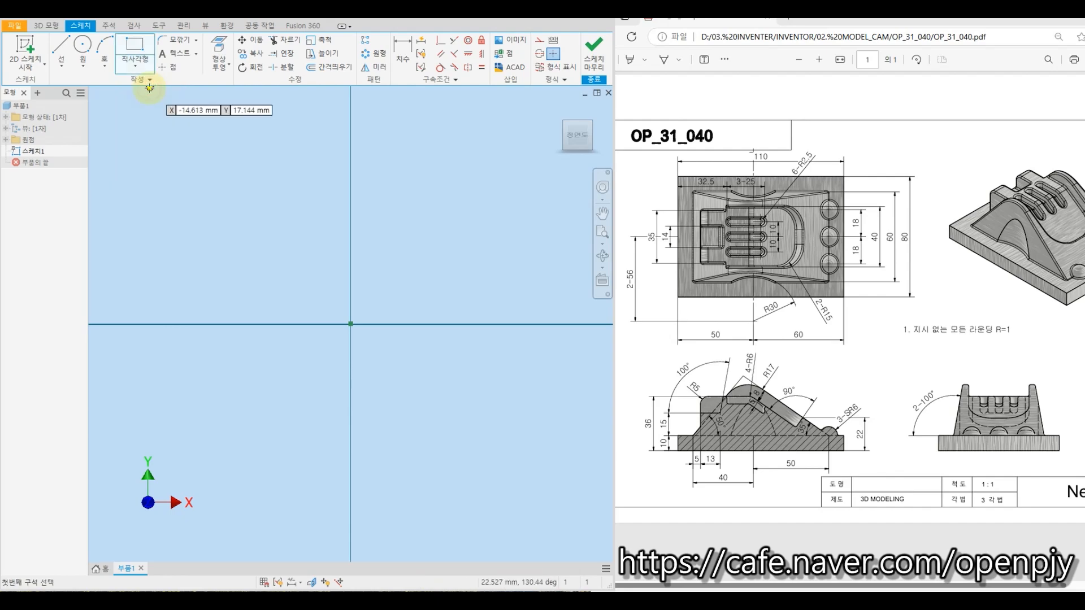
Sketch a rectangle about 30 by 21 mm around the origin and align its right edge's midpoint horizontally with the origin
click(132, 201)
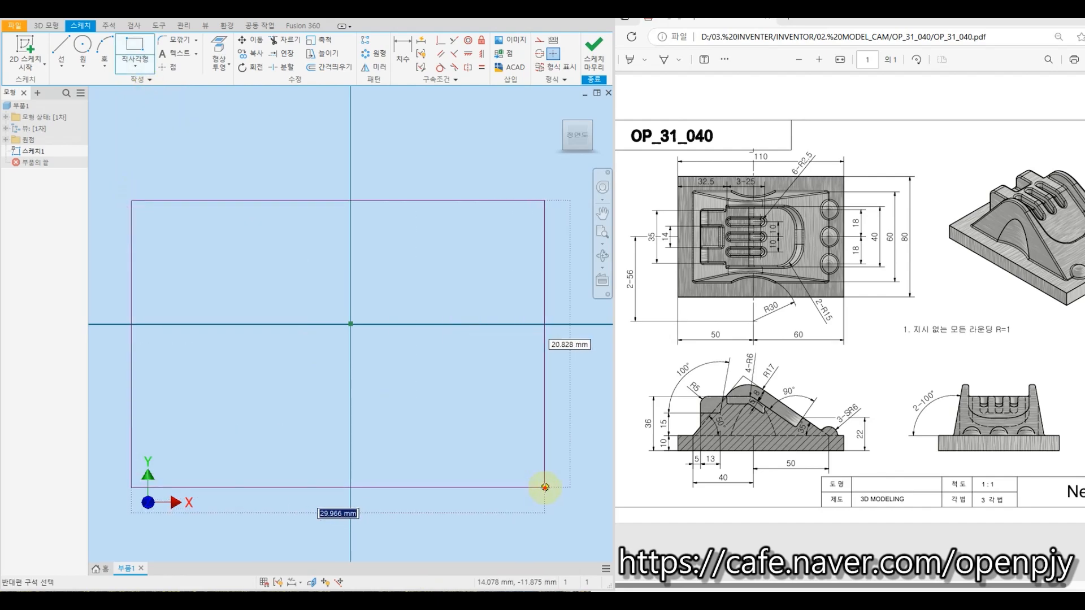
click(545, 488)
key(Escape)
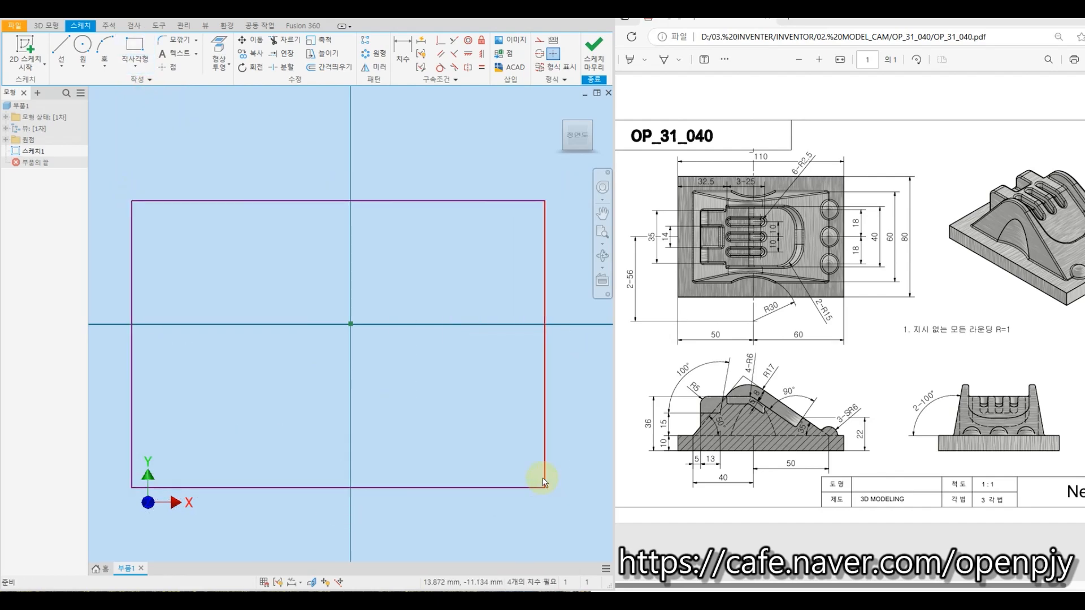
click(468, 55)
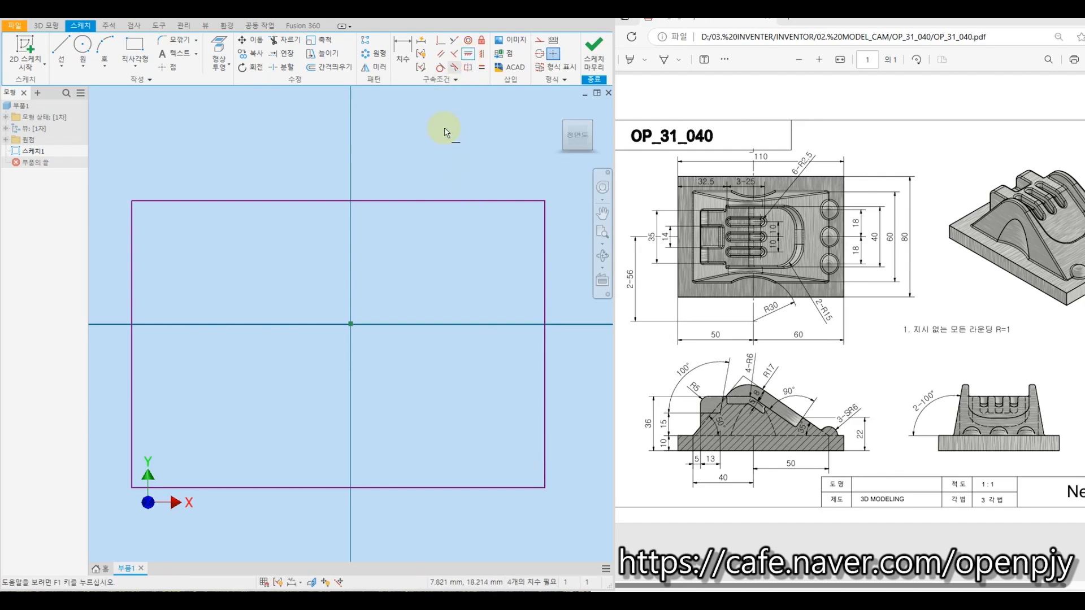
click(351, 325)
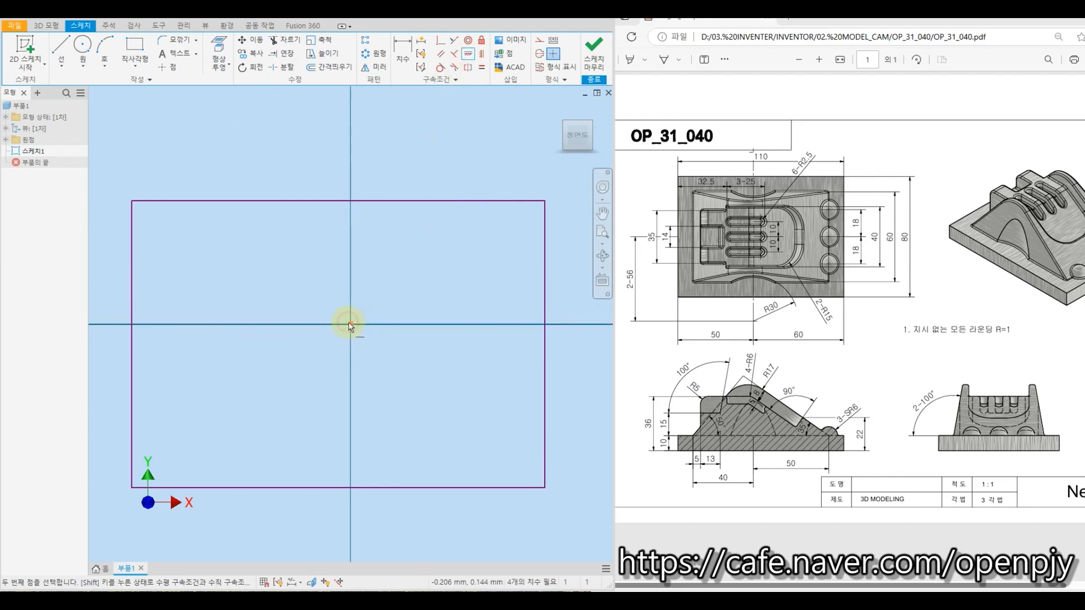
click(545, 344)
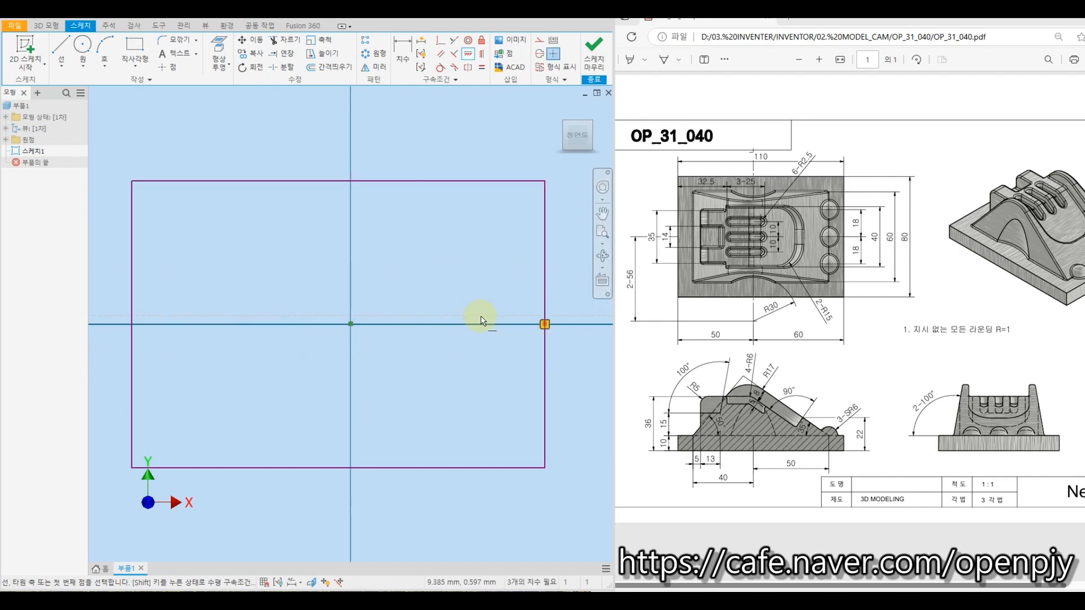
Dimension the rectangle's right vertical edge at 80 mm
scroll(477, 324, up, 3)
click(403, 55)
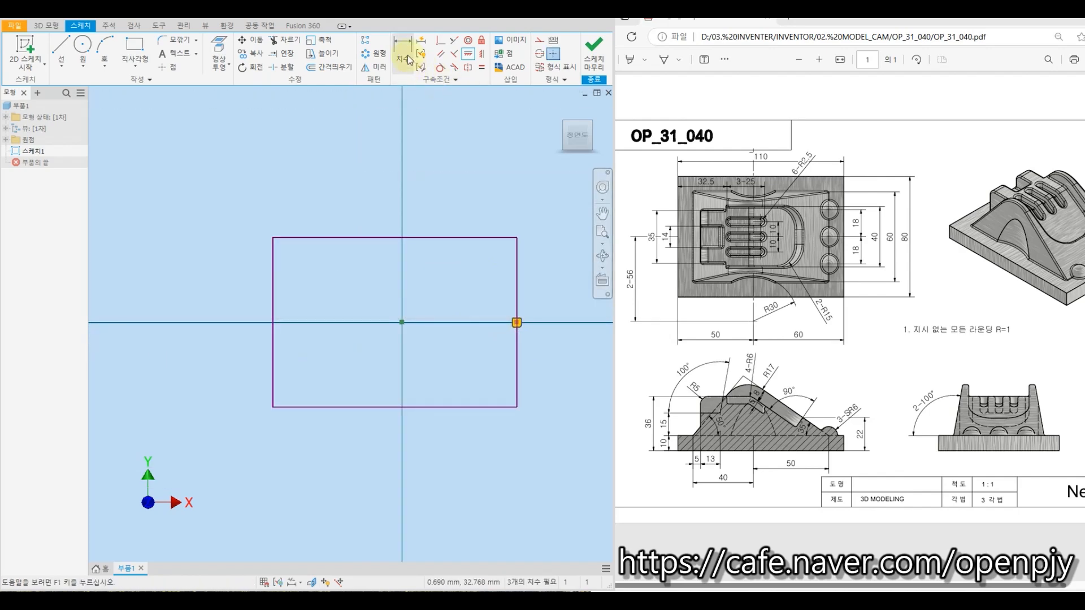
click(517, 280)
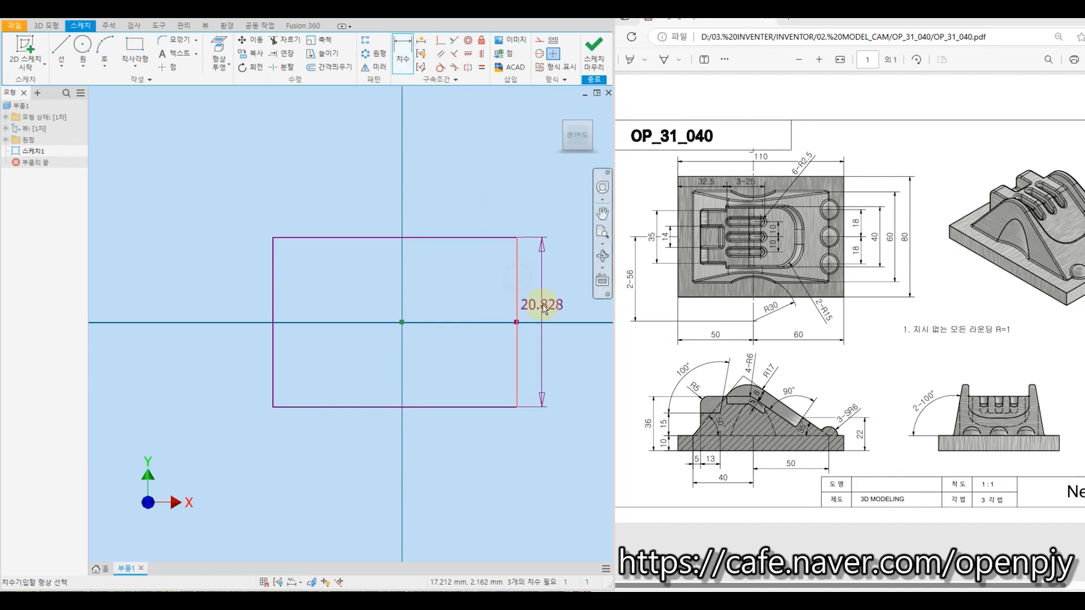
click(541, 305)
text(80)
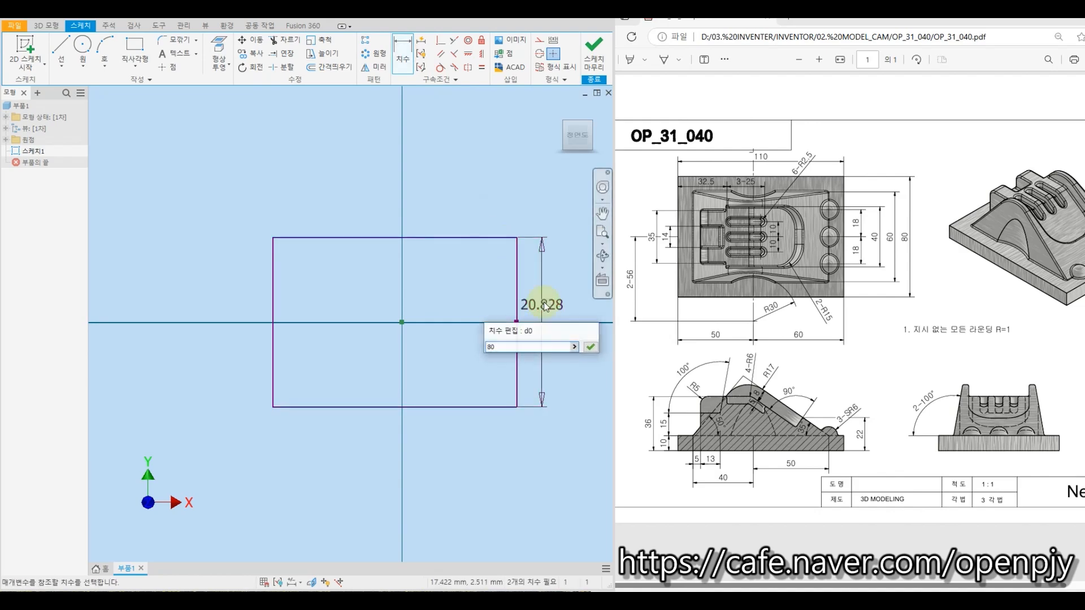
key(Return)
key(Home)
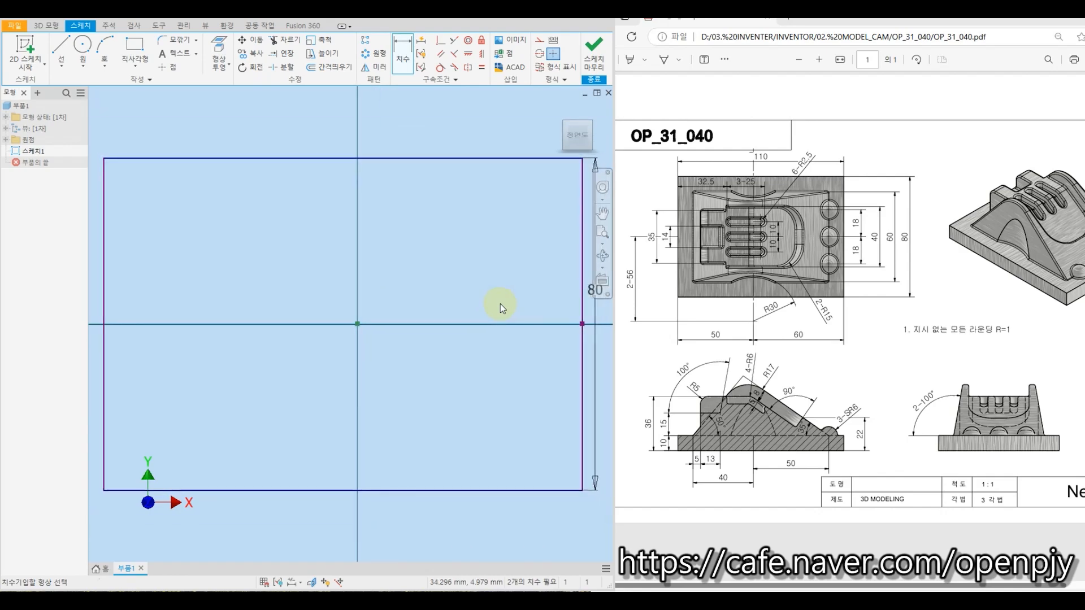
Dimension the distance from the rectangle's left edge to the origin at 50 mm
scroll(470, 306, up, 2)
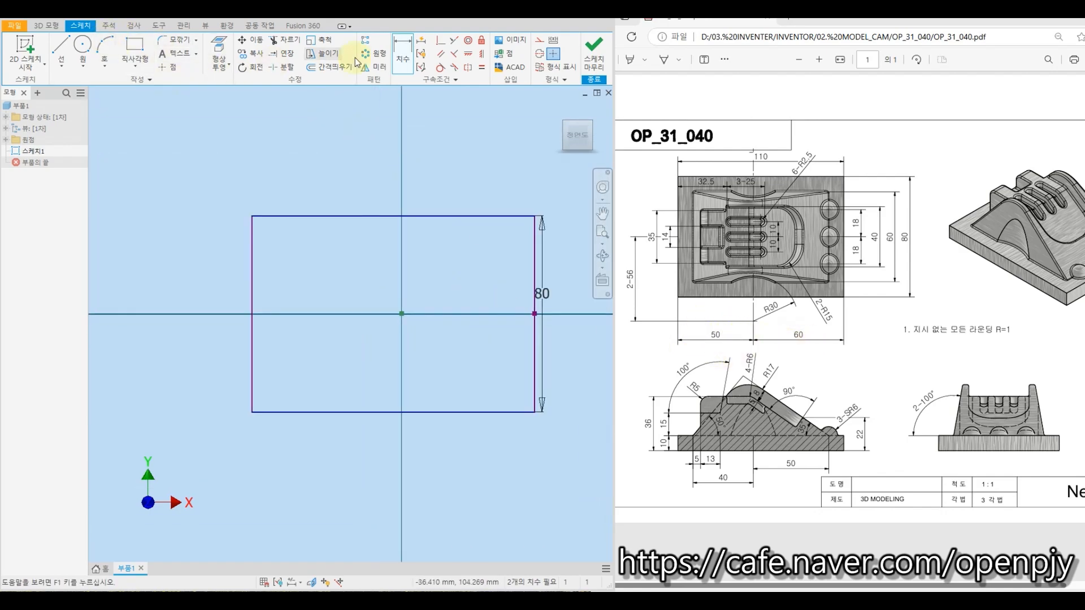
click(255, 229)
click(401, 313)
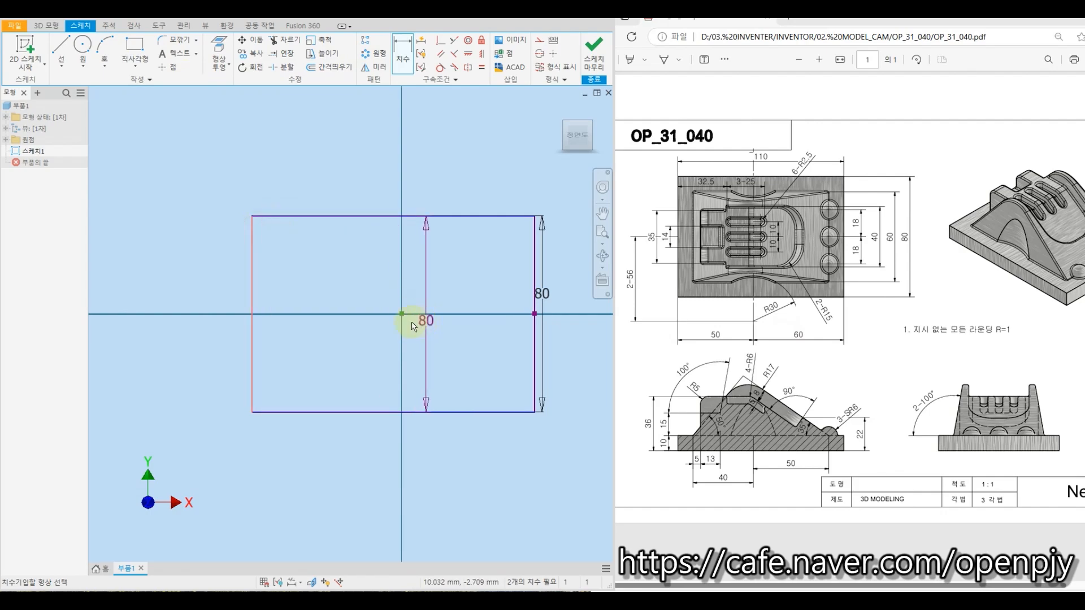
click(343, 190)
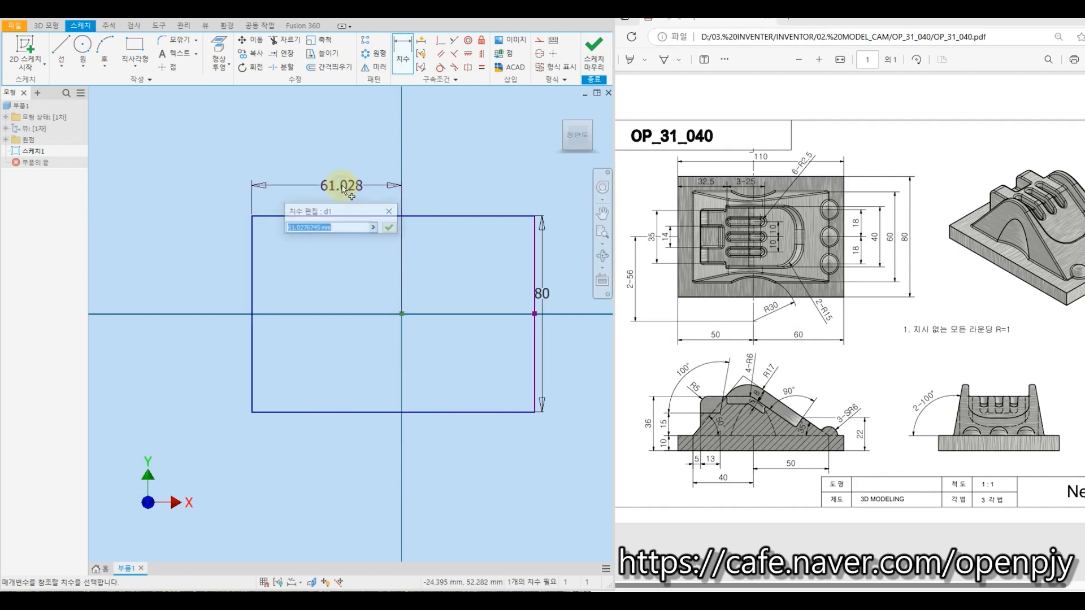
text(50)
key(Return)
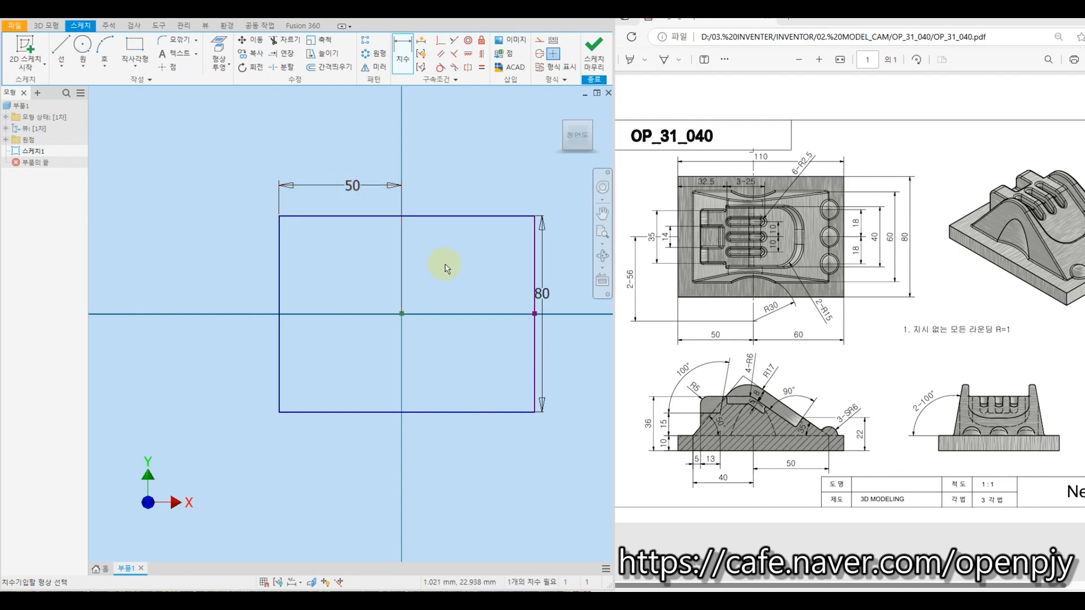
Dimension the rectangle's overall width along its upper edge at 110 mm
click(401, 314)
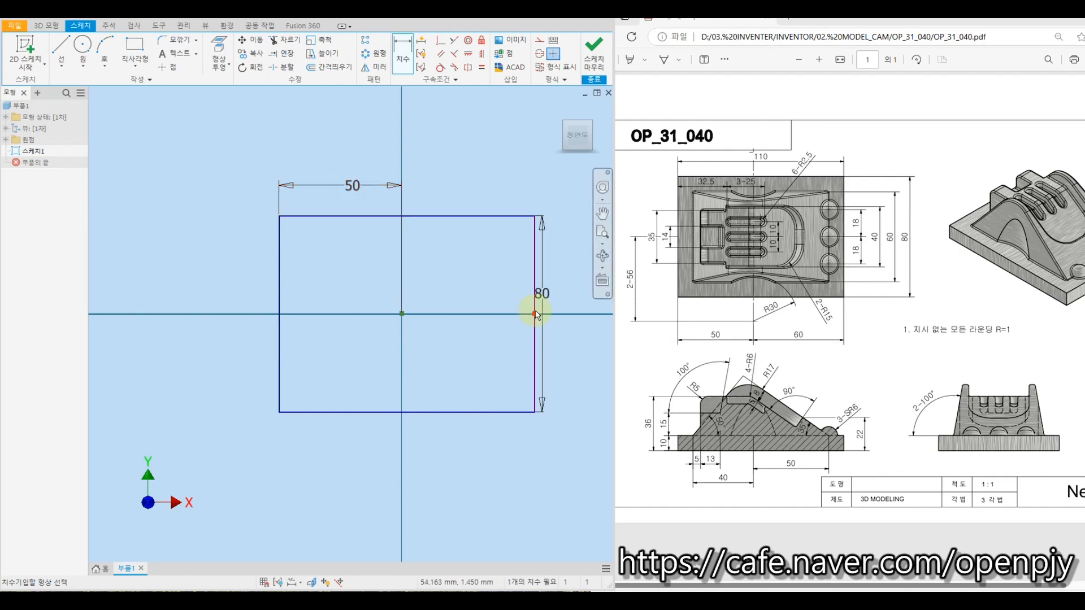
click(437, 217)
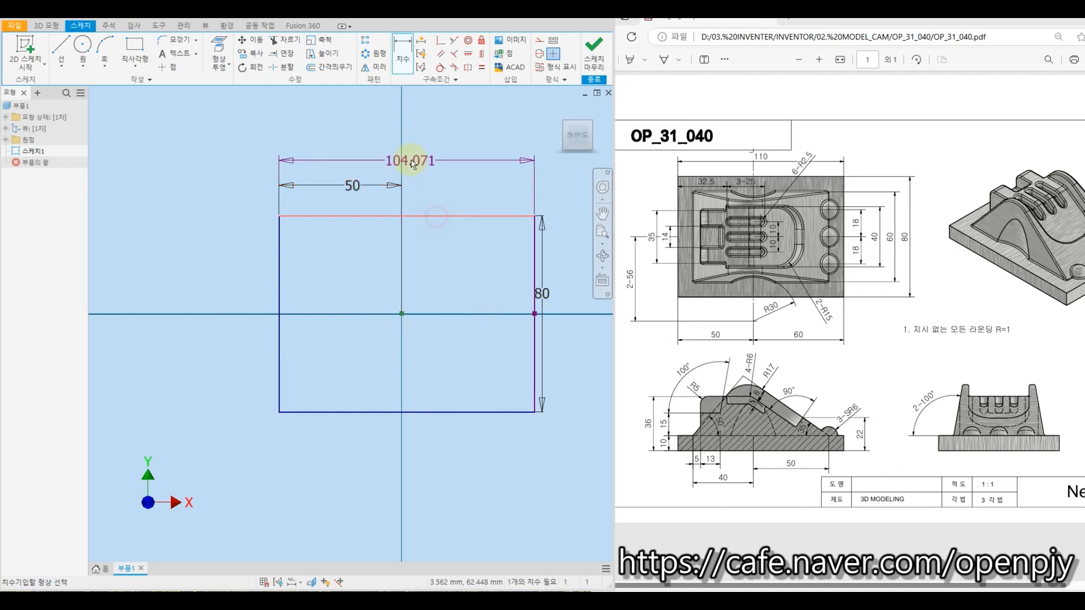
click(416, 163)
text(1)
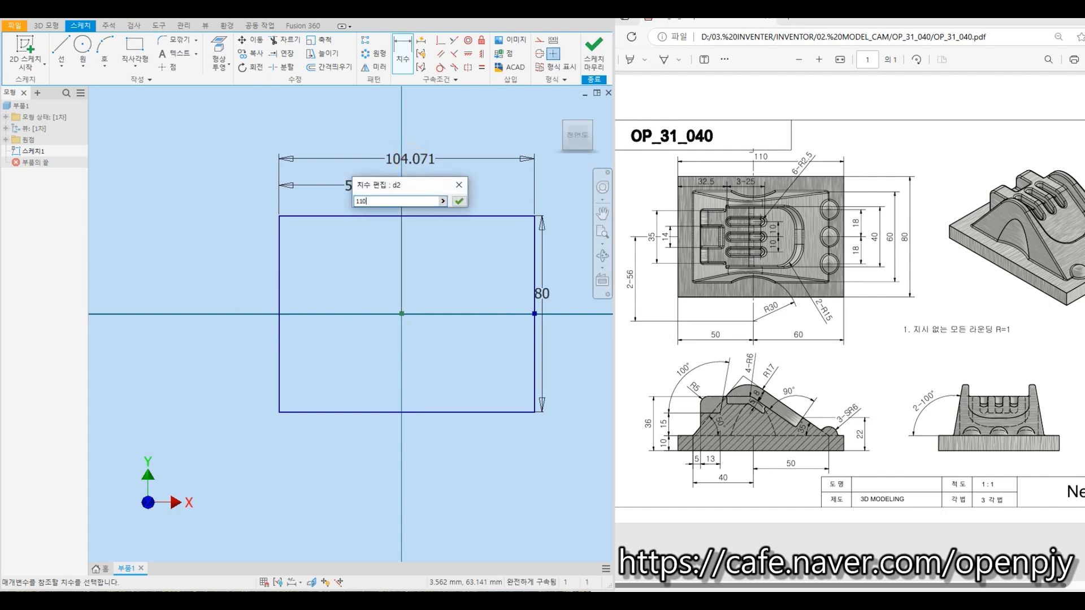
text(10)
key(Return)
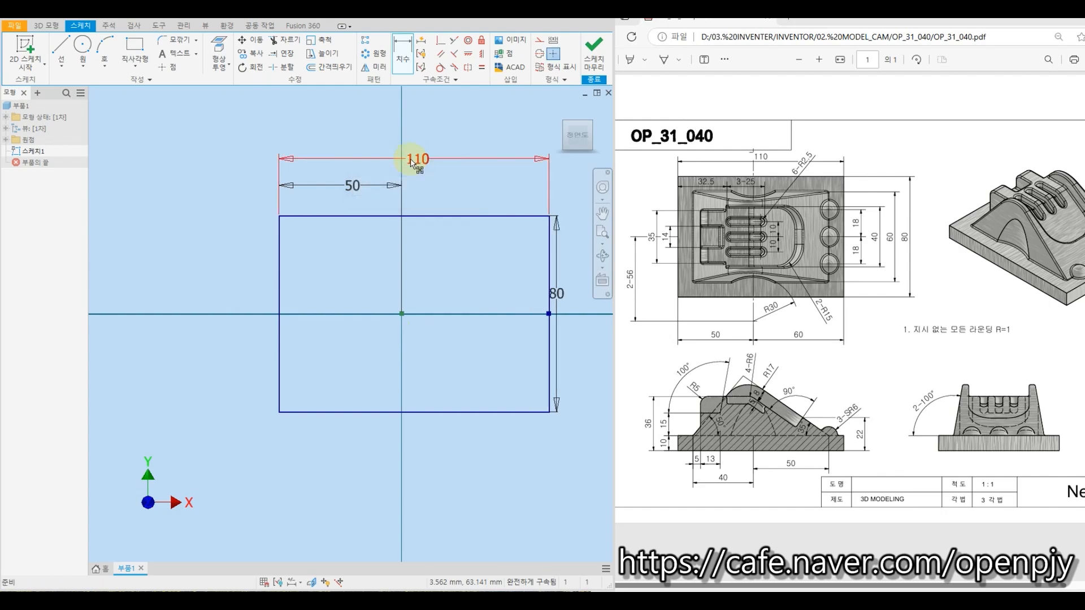
key(Escape)
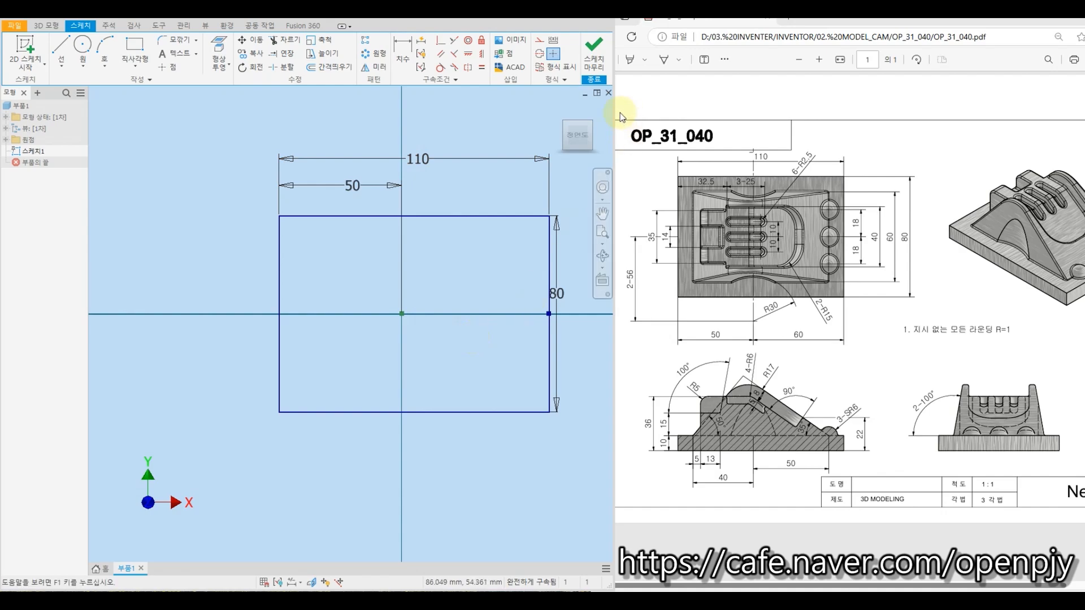
Finish the sketch and extrude the rectangle 10 mm downward, in the flipped direction
click(596, 59)
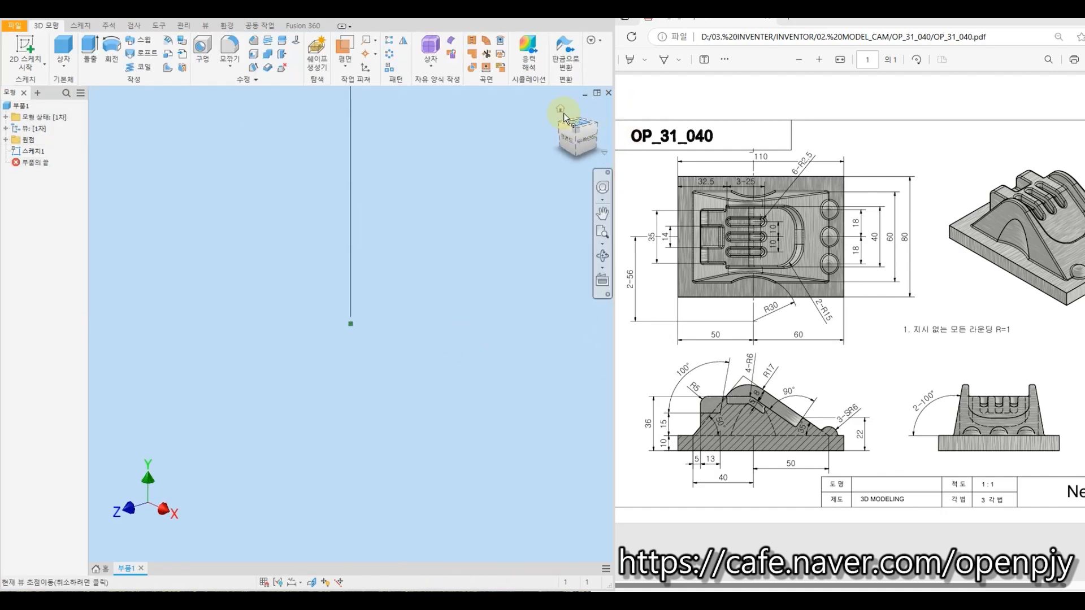
click(89, 48)
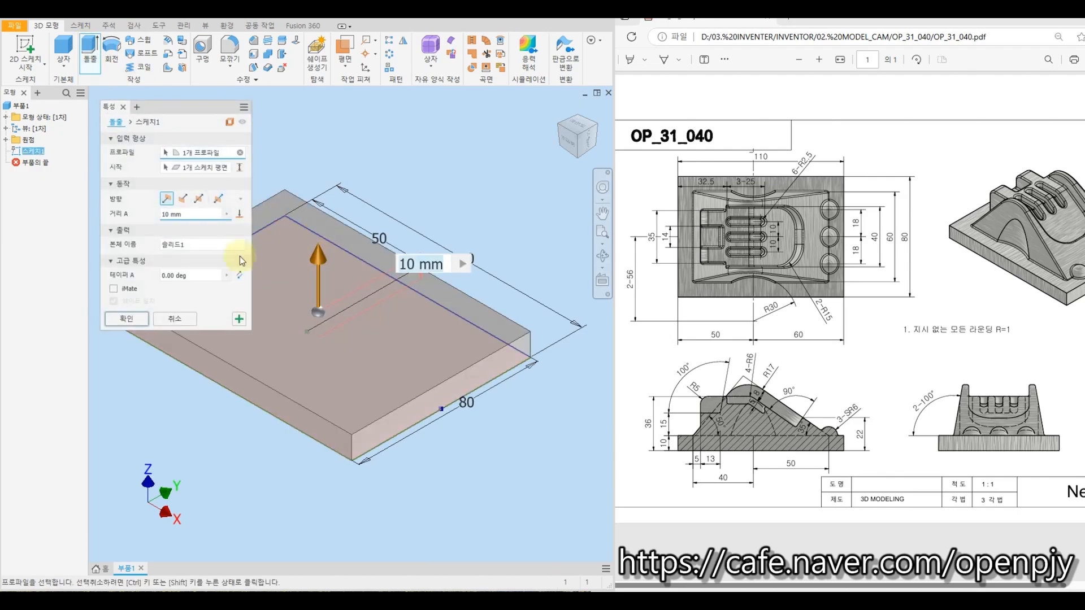
click(183, 198)
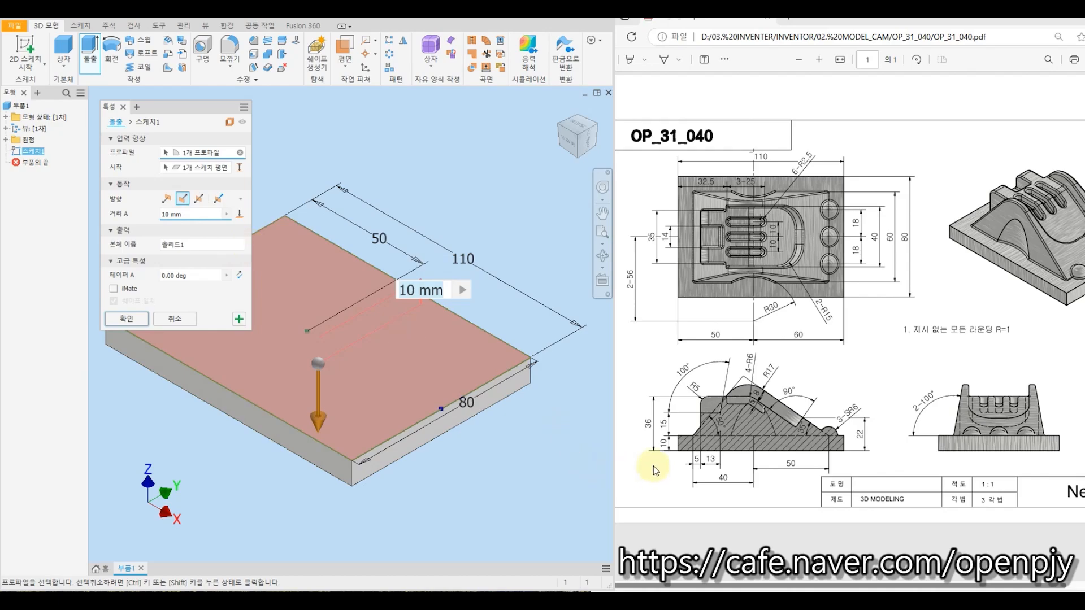
click(126, 320)
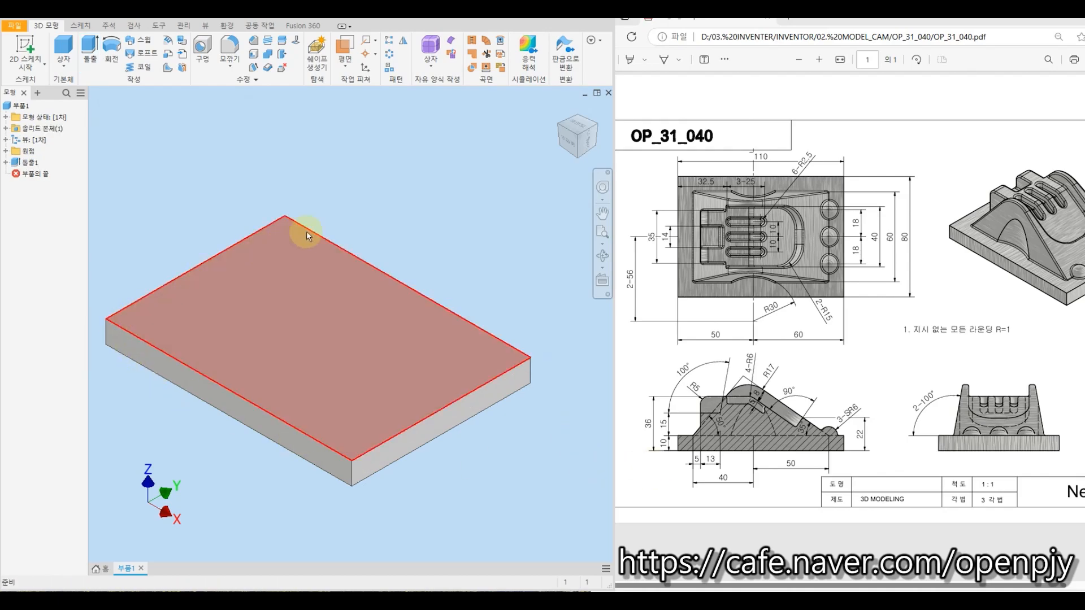
Start a new sketch on the XZ origin plane and project the plate's top edge into it
click(24, 50)
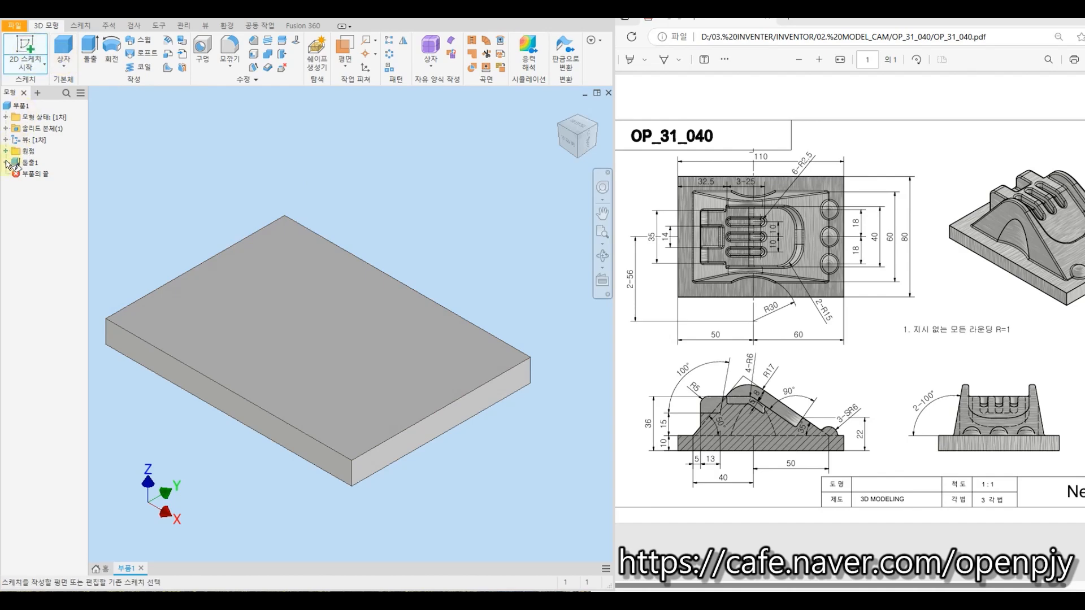
click(5, 151)
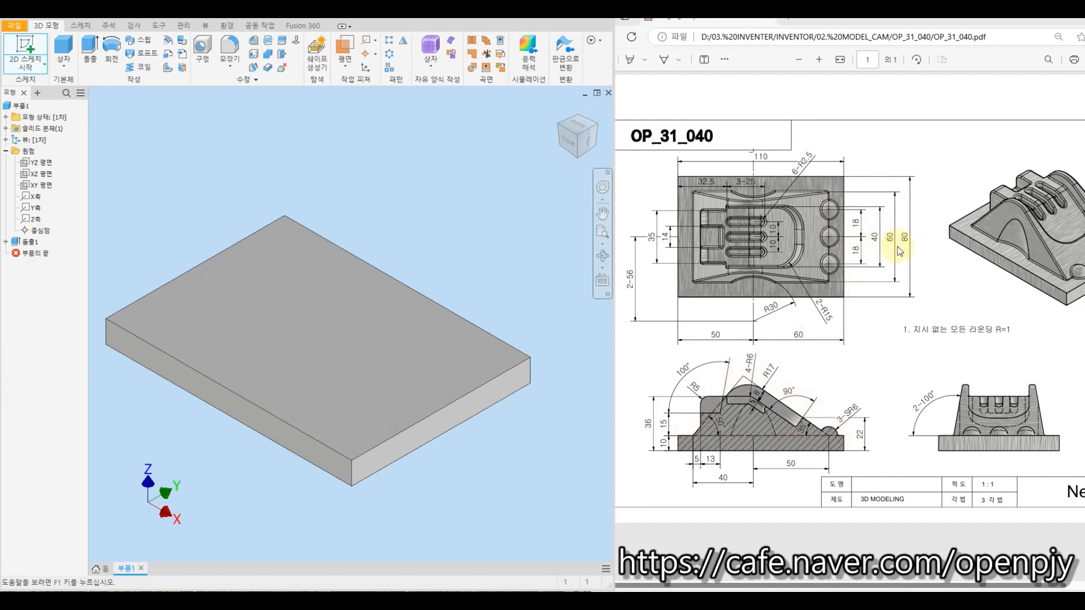
key(s)
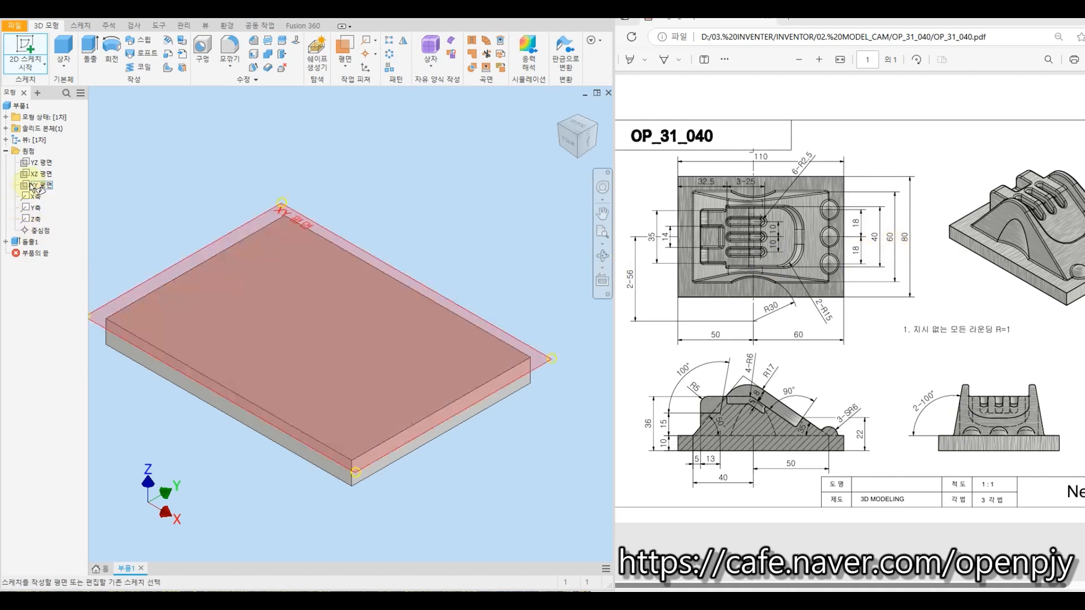
click(53, 174)
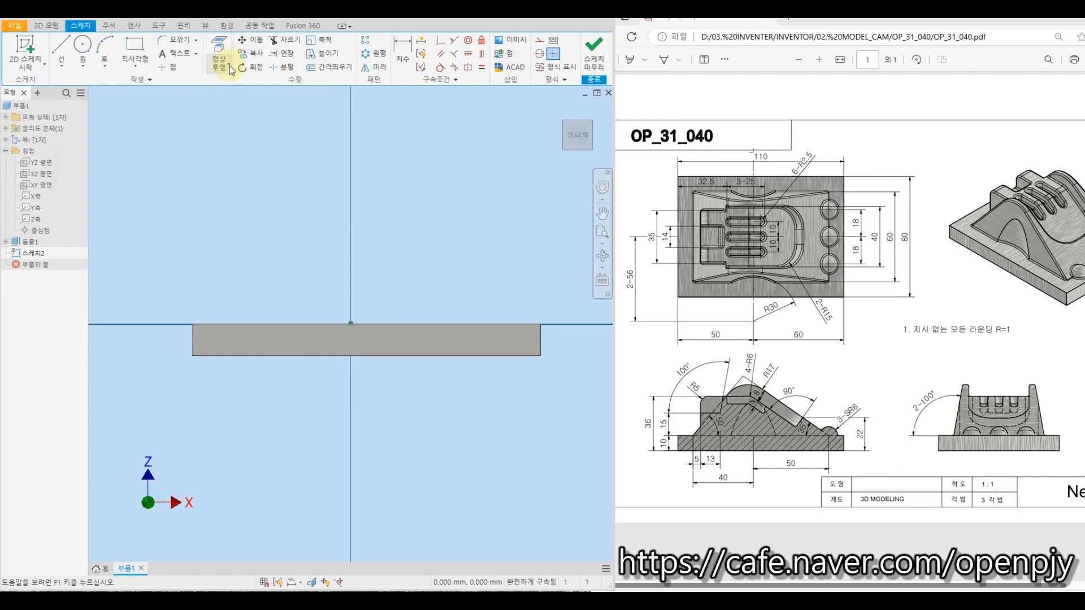
click(220, 52)
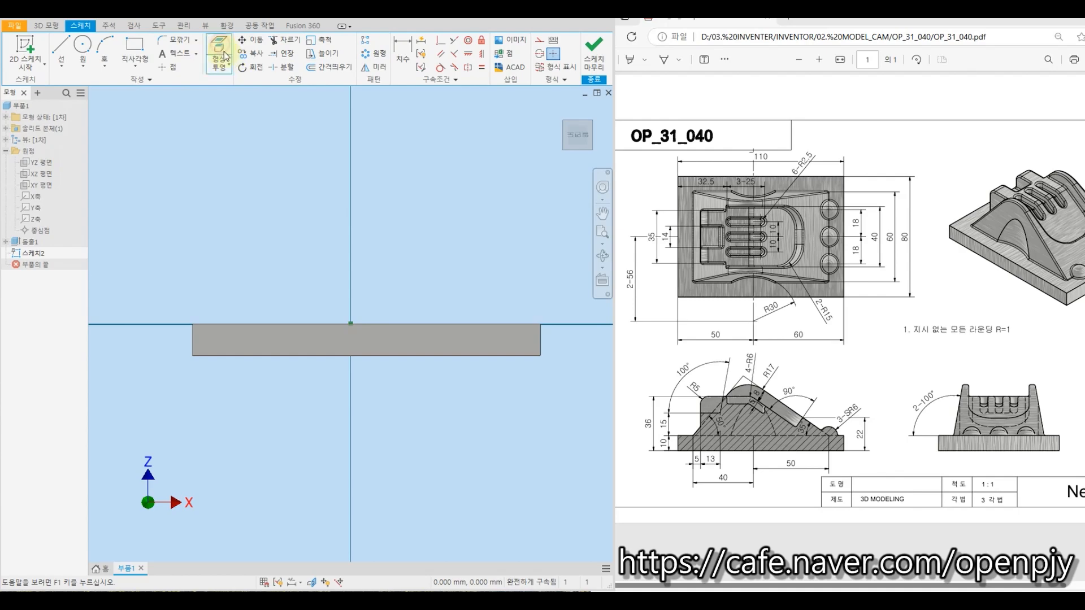
click(309, 324)
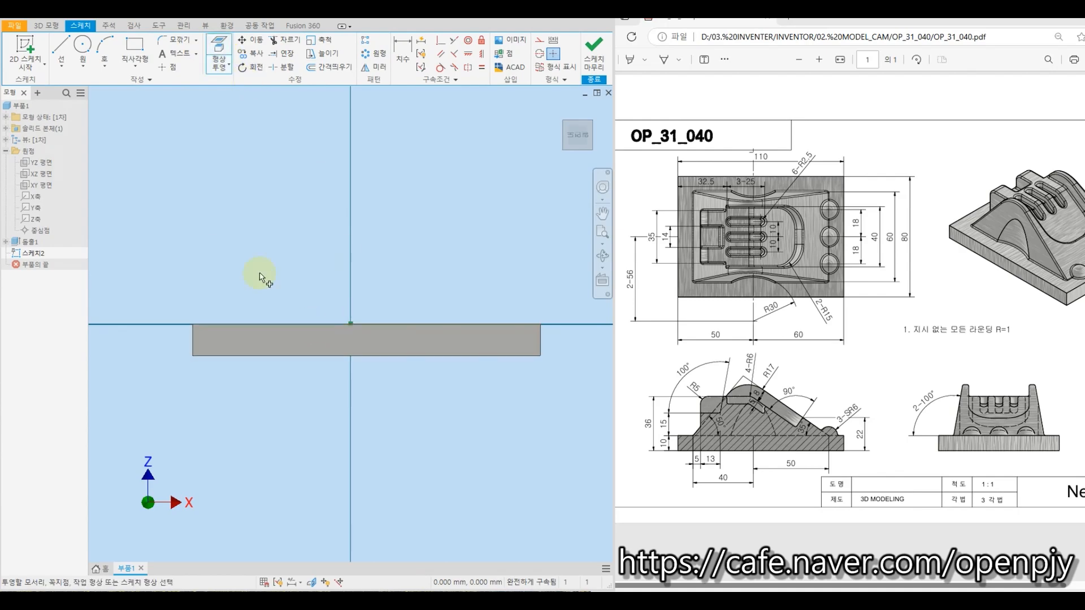
Sketch two lines forming a peak above the plate's top edge, with feet about 34 mm left and 51 mm right of the origin
click(59, 46)
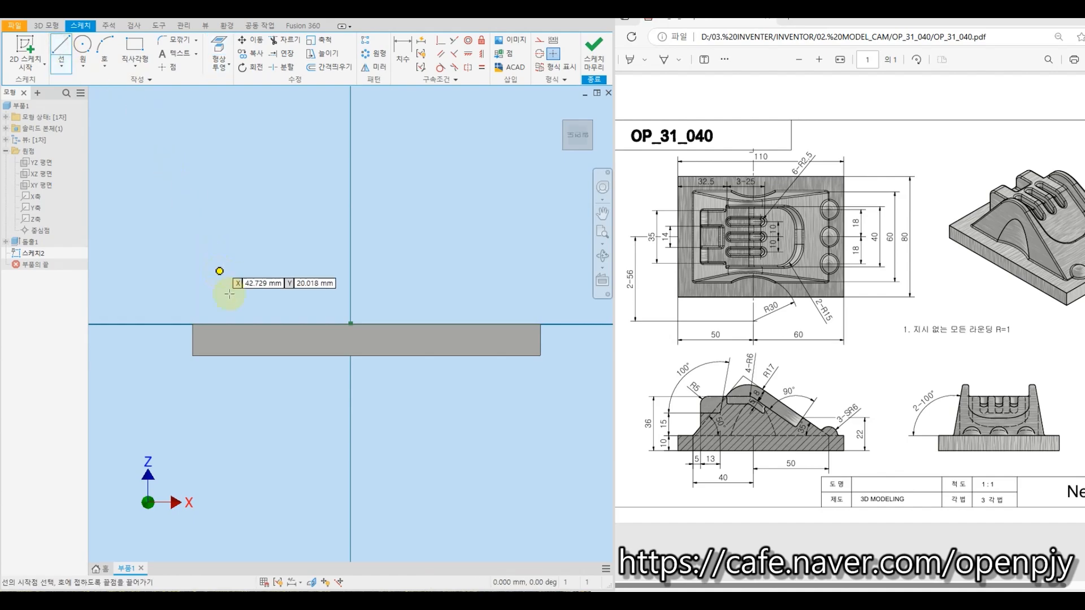
click(244, 324)
click(331, 170)
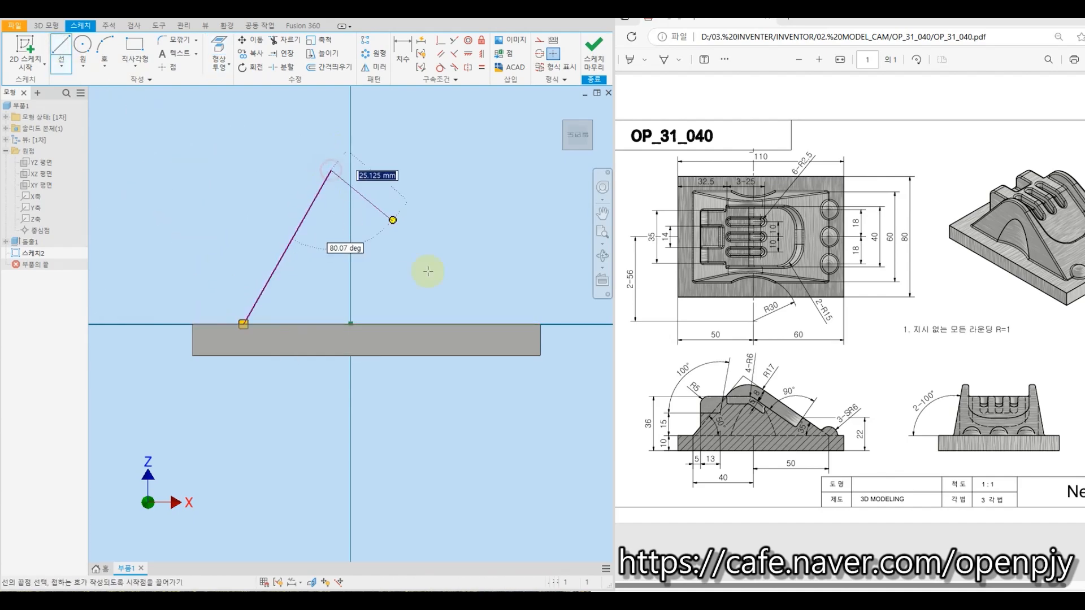
click(511, 324)
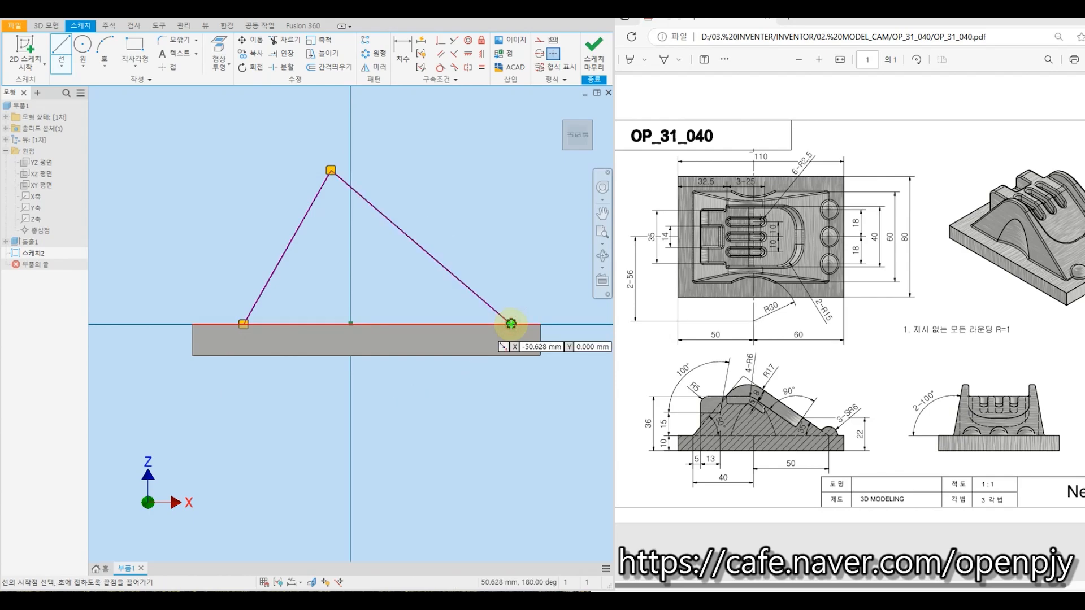
key(Escape)
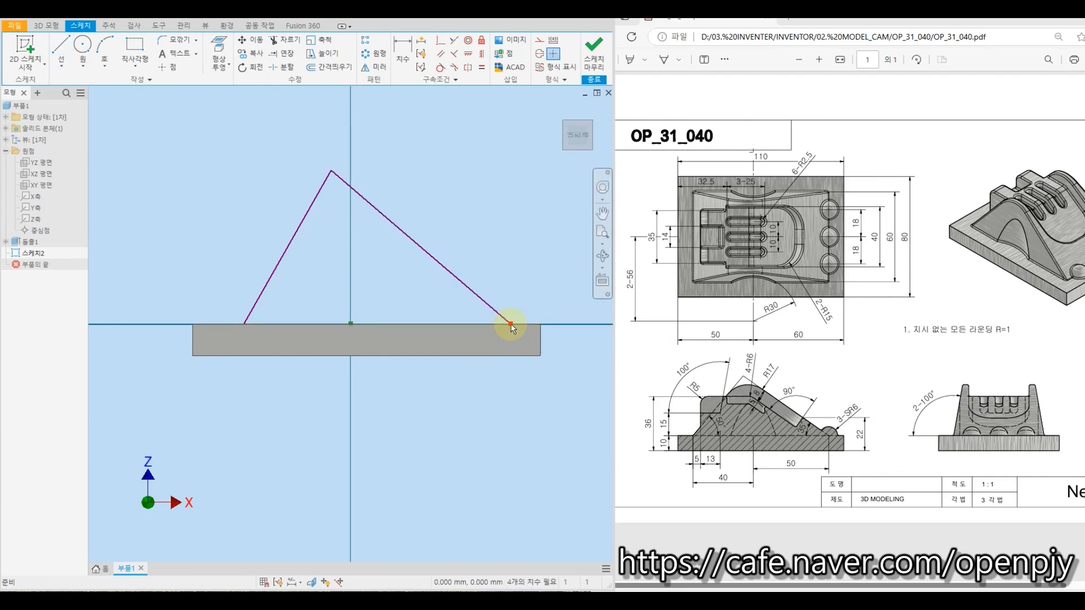
Dimension the horizontal distance from the origin to the profile's left foot at 40 mm
click(403, 51)
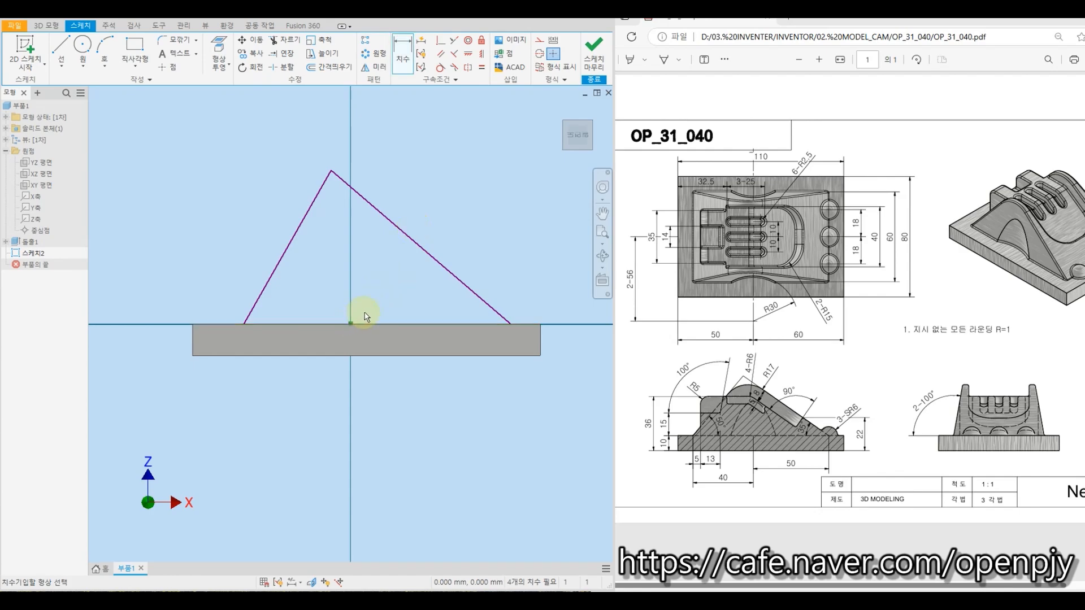
shift+middle_drag(366, 308, 368, 315)
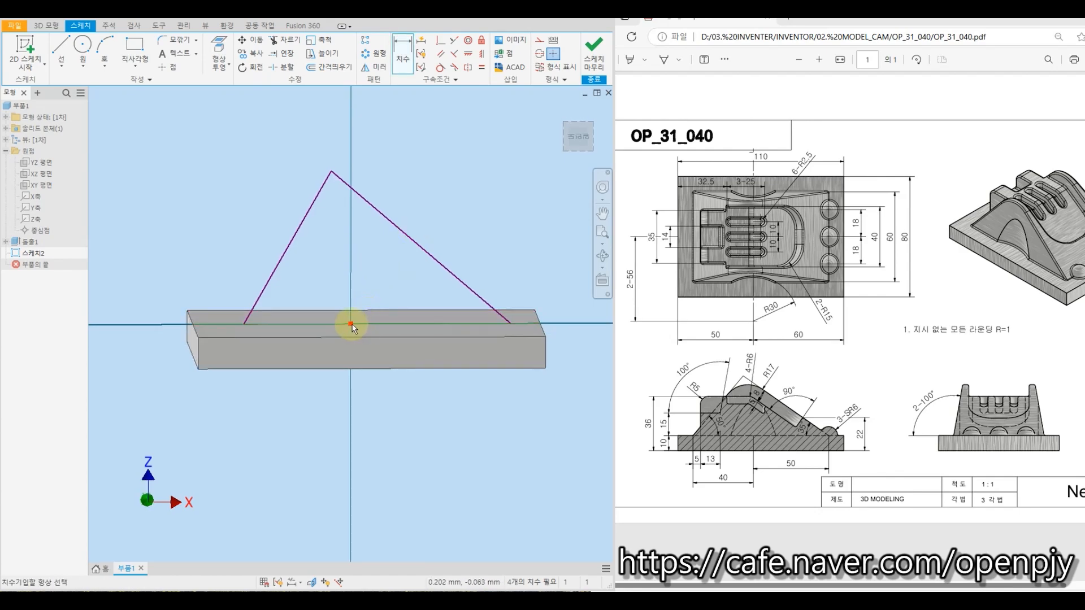
click(243, 324)
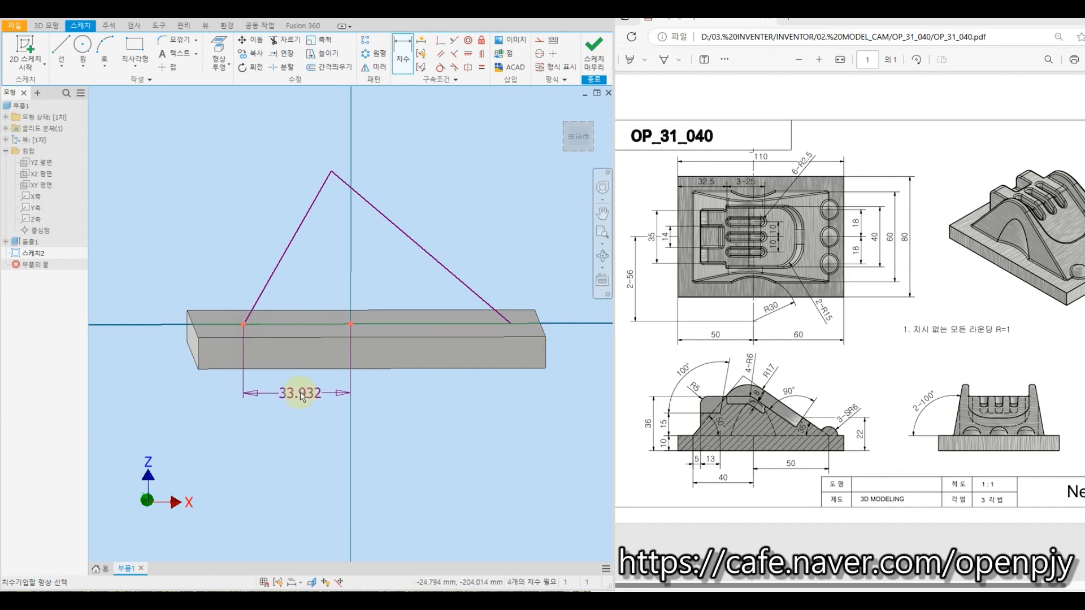
click(298, 391)
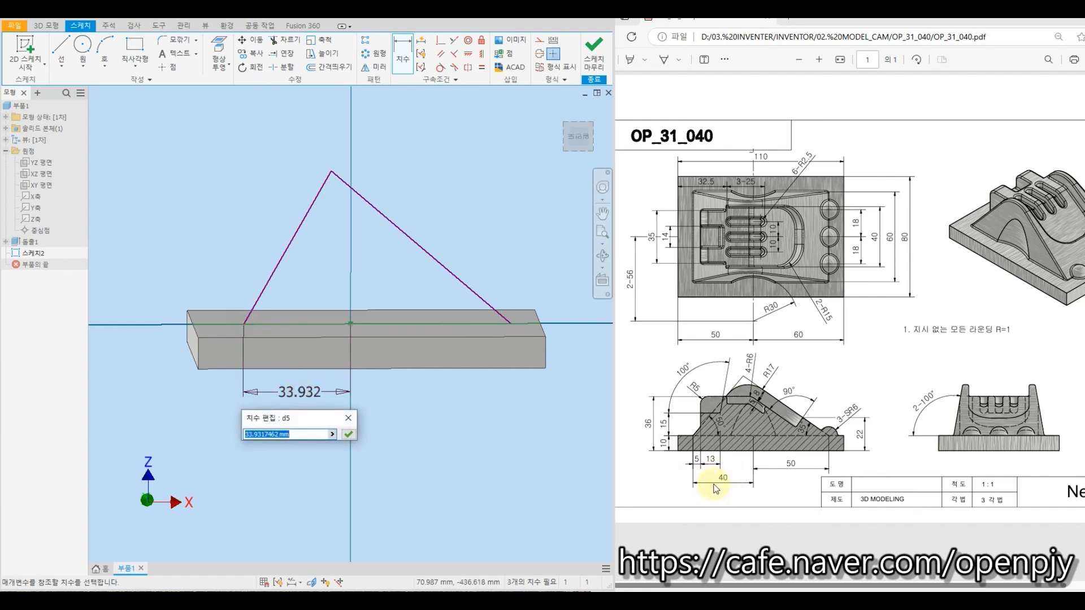
text(40)
key(Return)
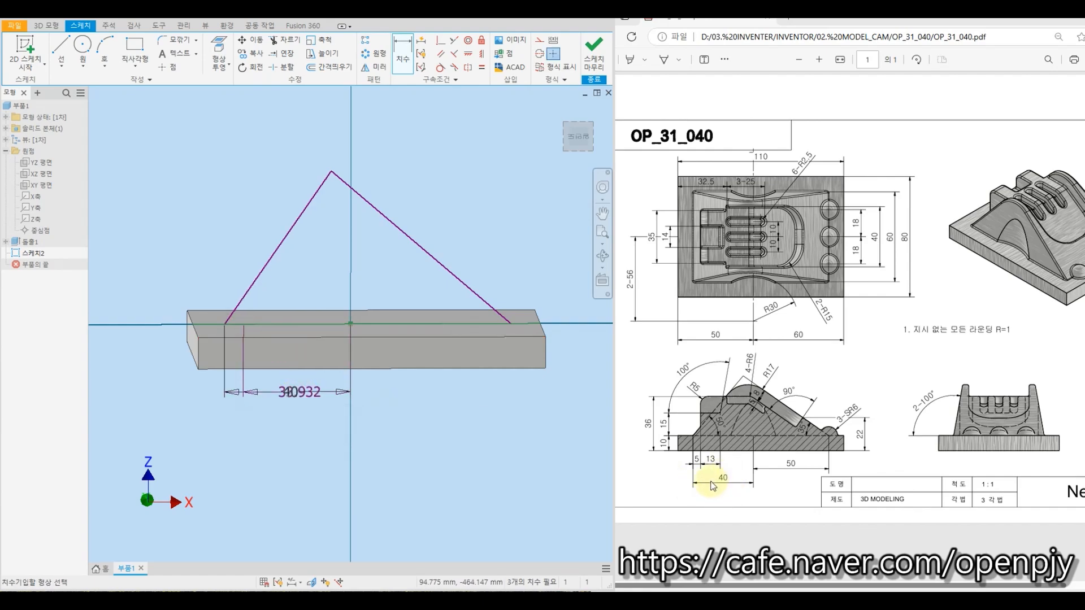
Dimension the horizontal distance from the origin to the profile's right foot at 50 mm
click(351, 324)
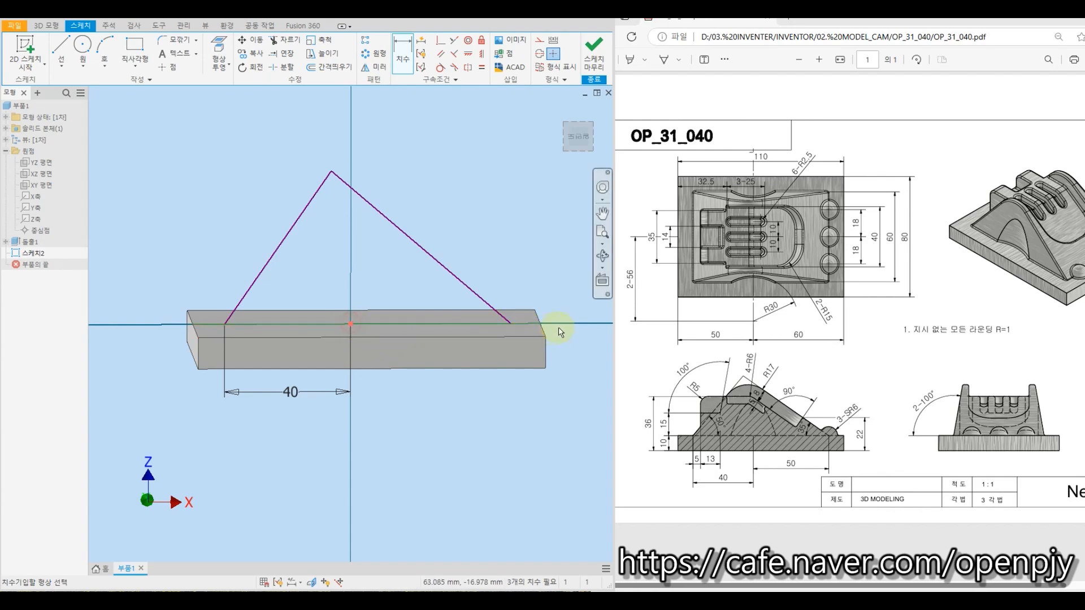
click(511, 325)
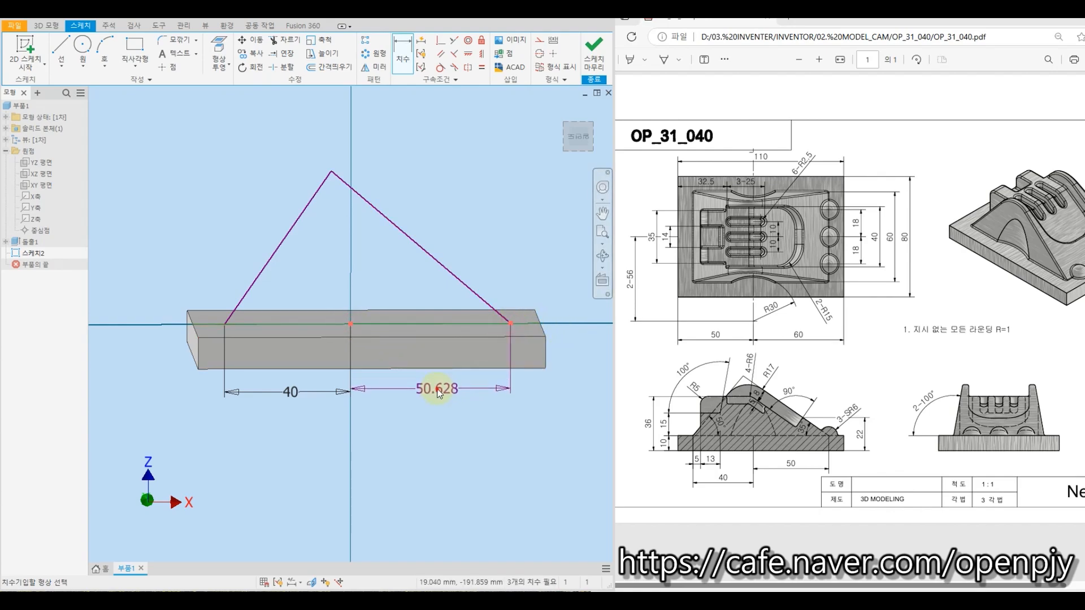
click(438, 389)
text(50)
key(Return)
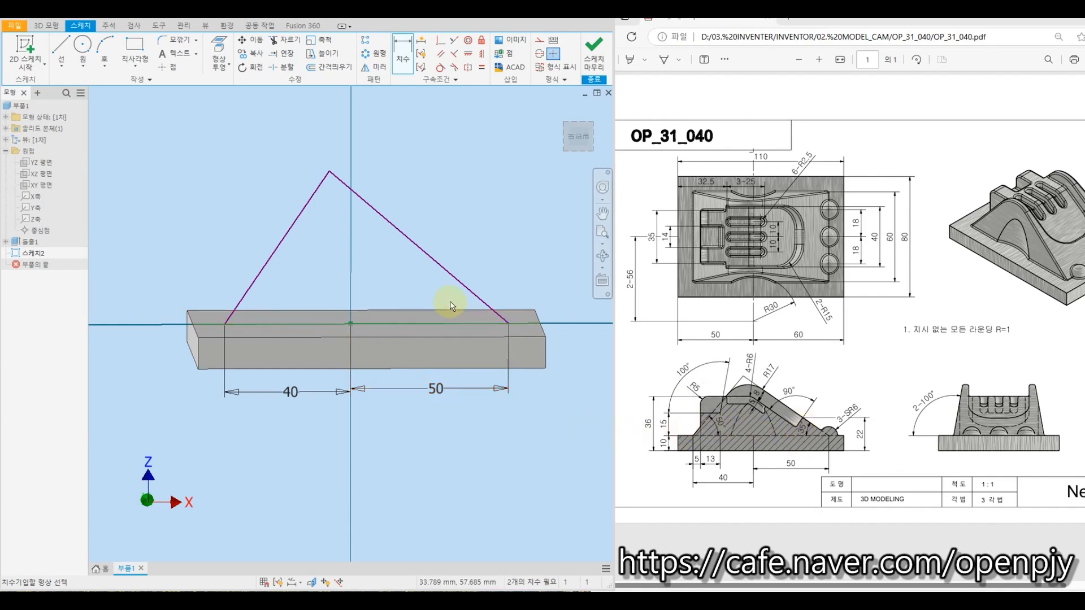
Dimension the angle between the right sloping line and the plate's top edge at 35°
click(466, 287)
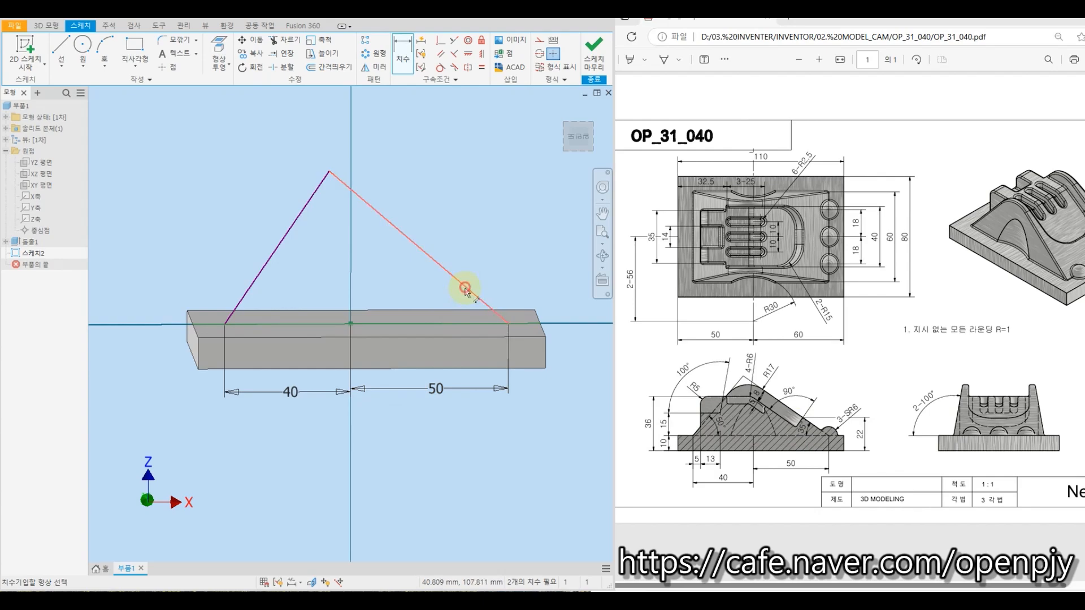
click(450, 323)
click(430, 291)
text(35)
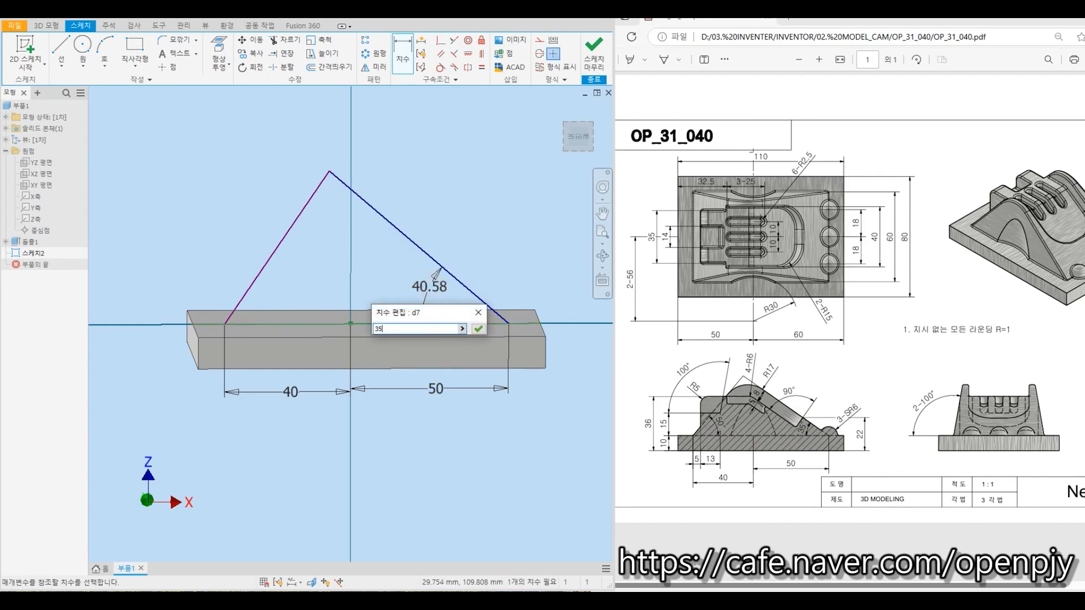
key(Return)
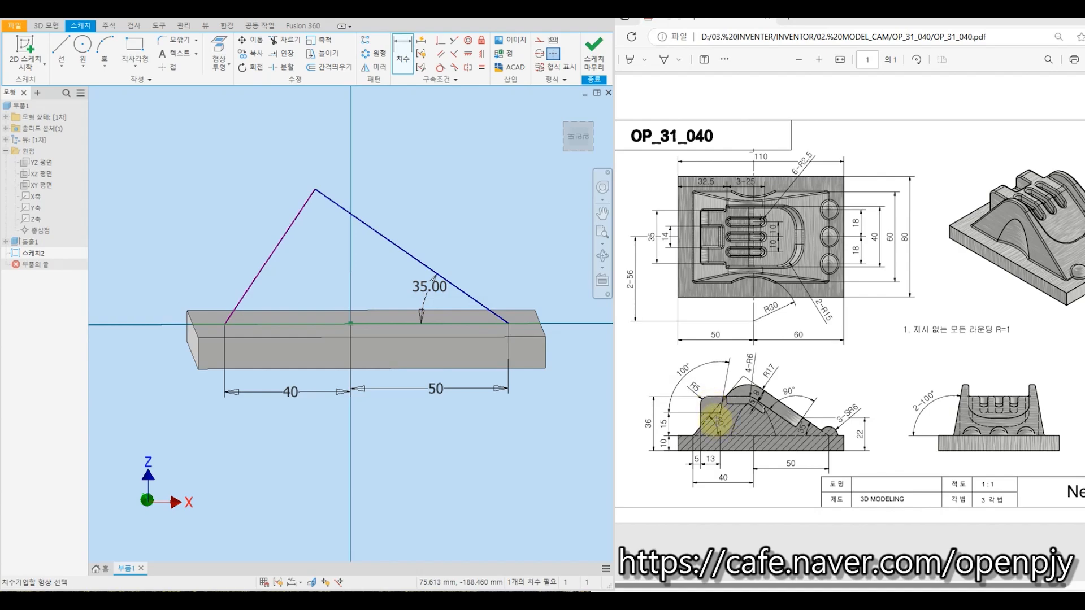
Dimension the angle between the left sloping line and the plate's top edge at 50°
click(281, 322)
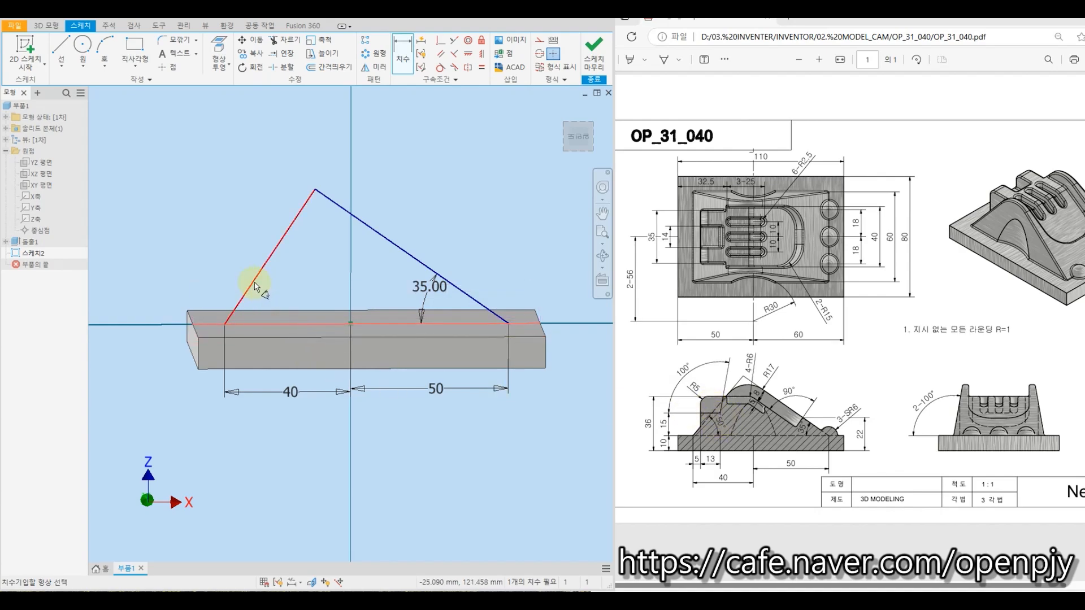
click(277, 293)
text(50)
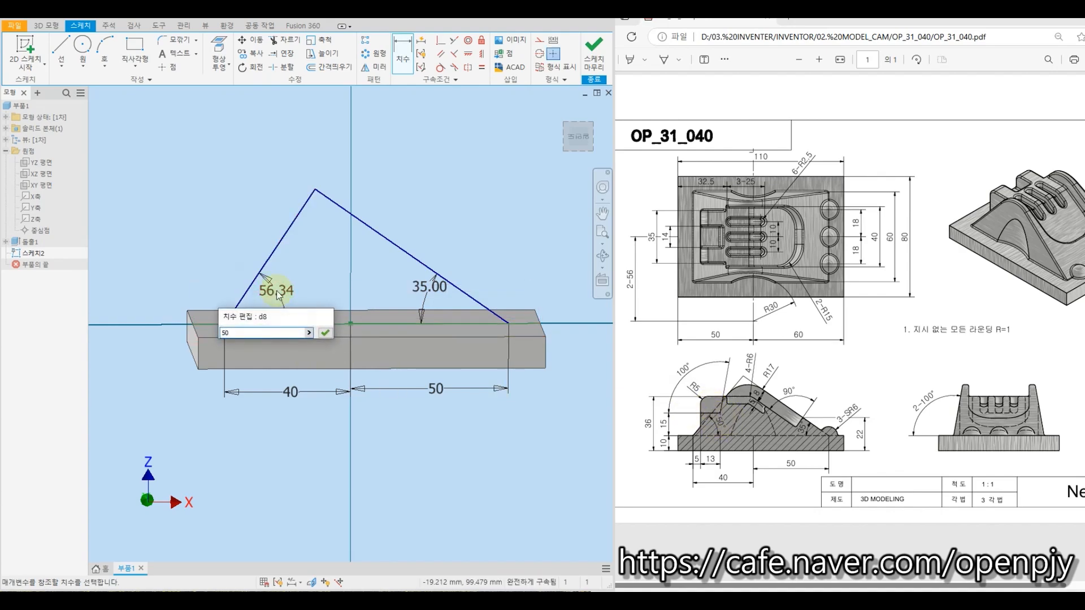
key(Return)
key(Escape)
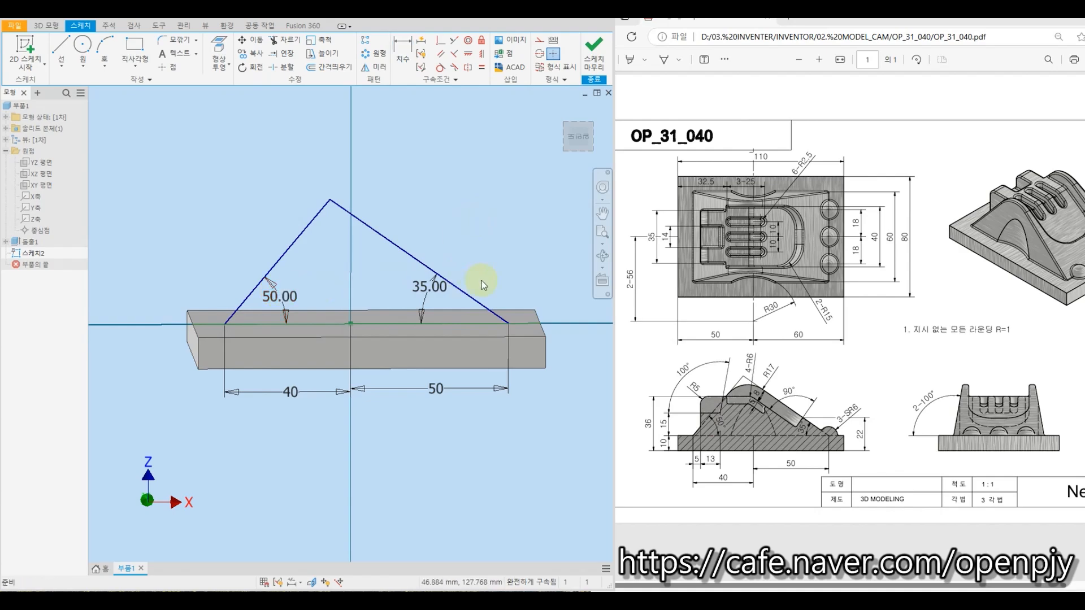
Finish the sketch and extrude the peaked profile symmetrically to a total of 60 mm, joined to the plate
click(597, 59)
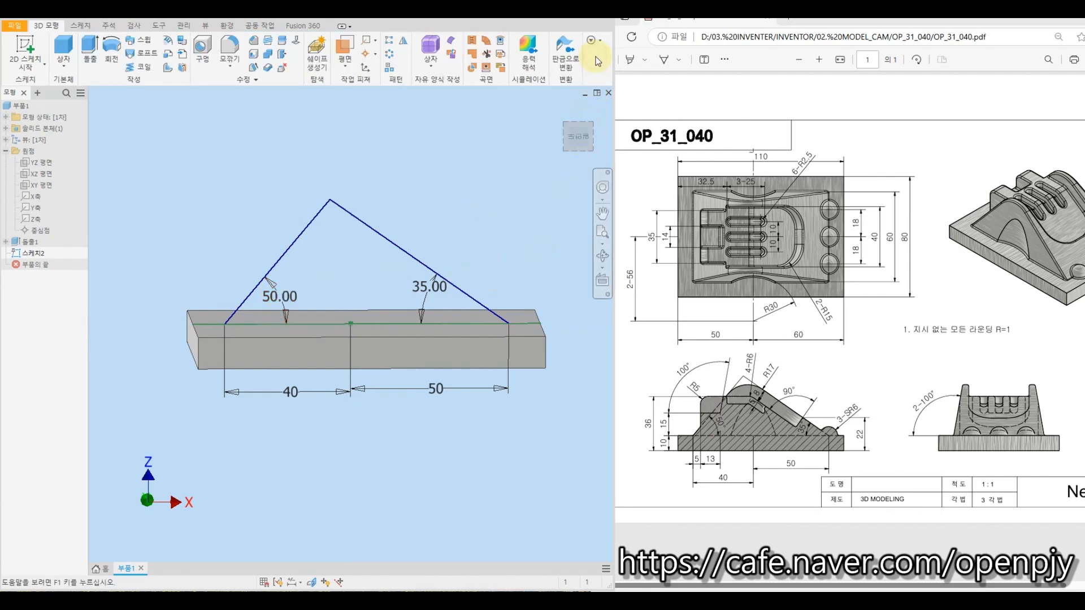
click(561, 110)
click(91, 48)
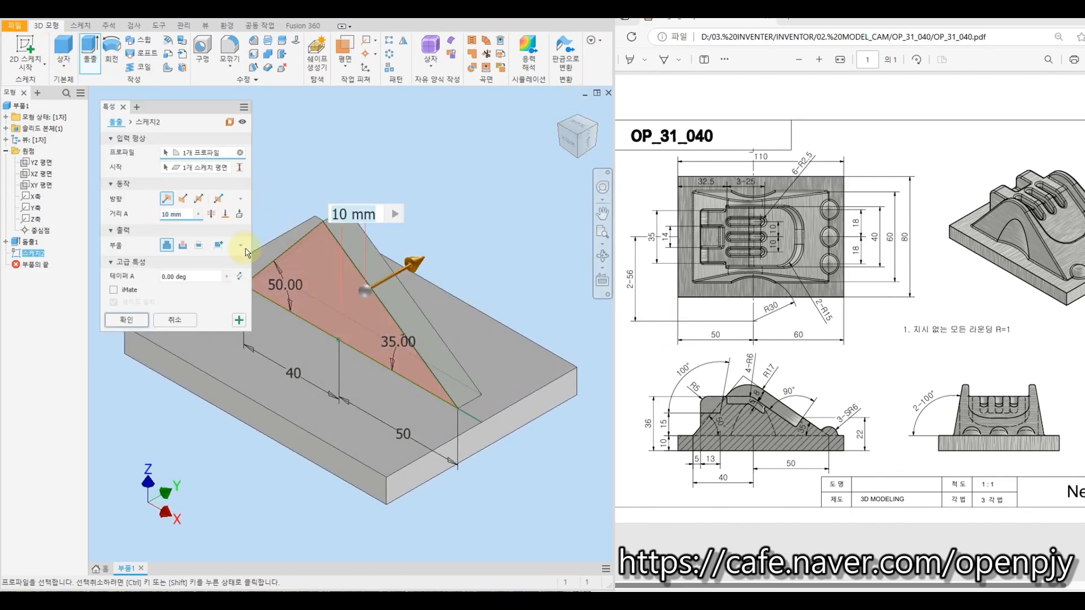
click(199, 199)
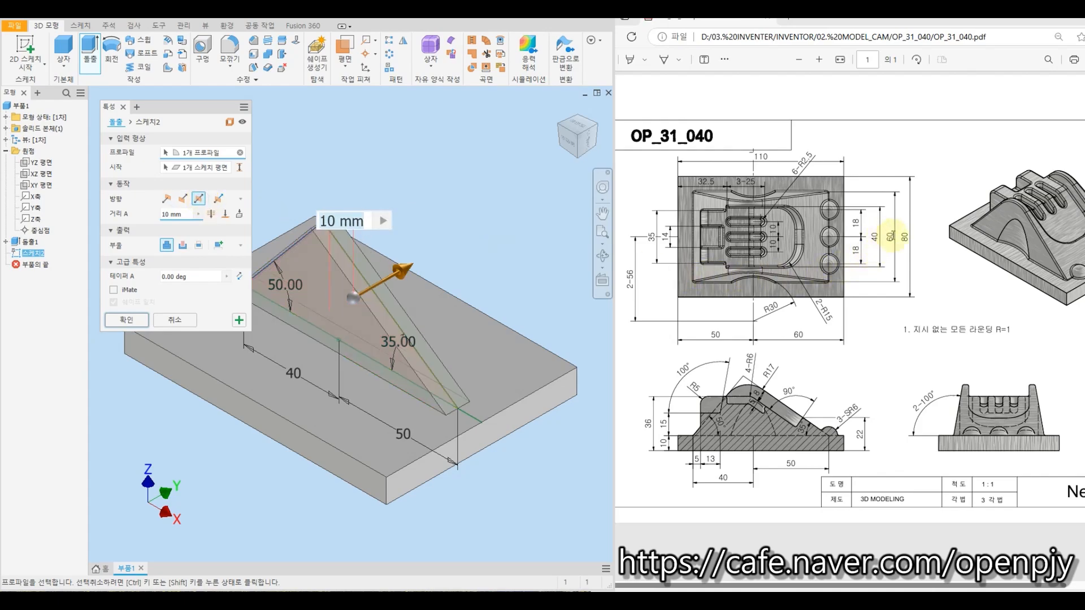
click(184, 214)
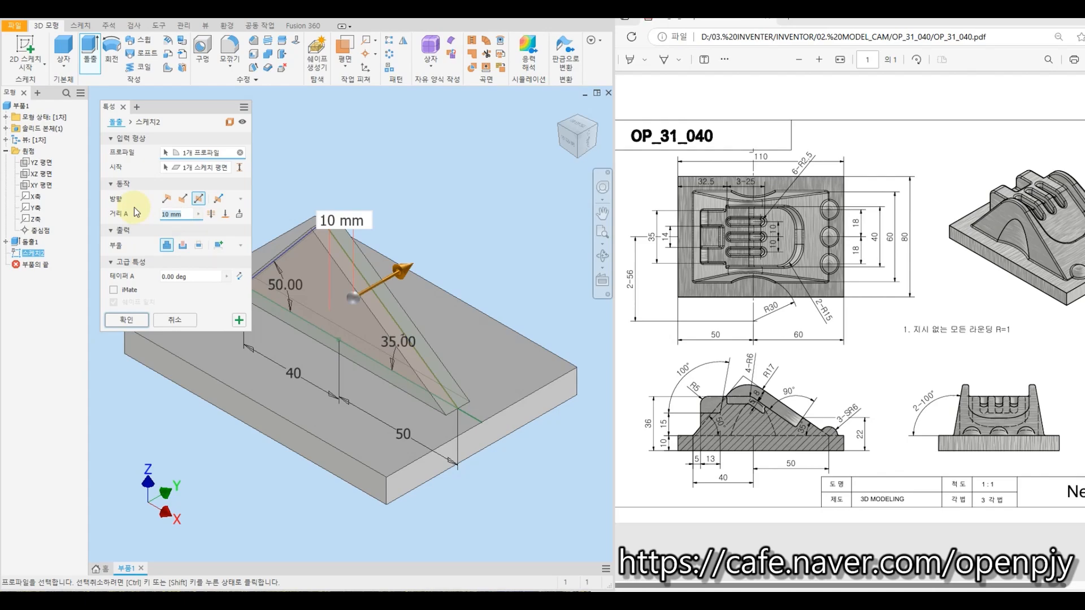
text(60)
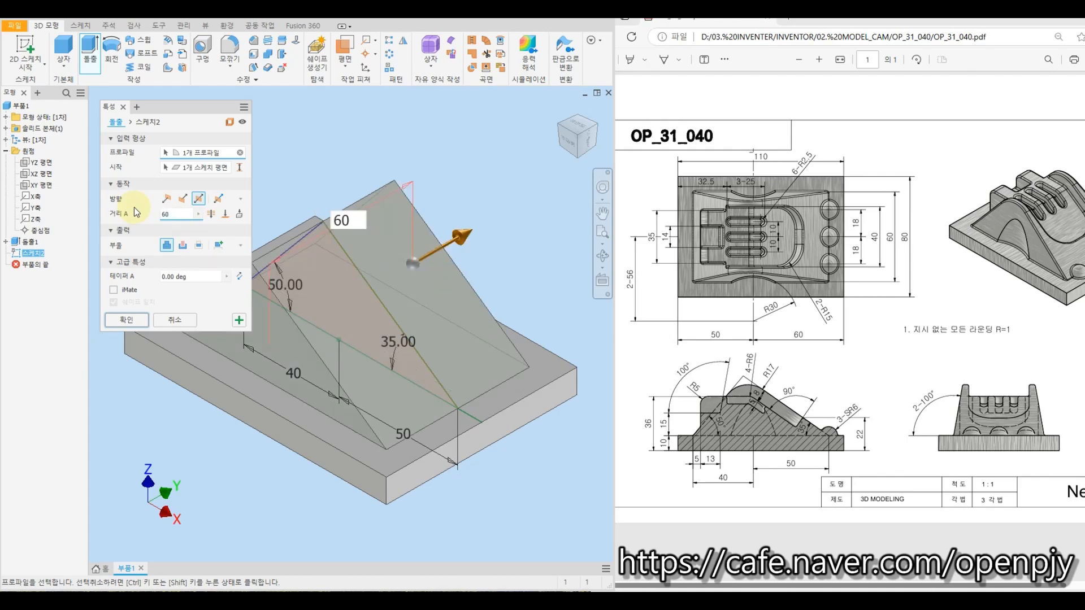
click(127, 320)
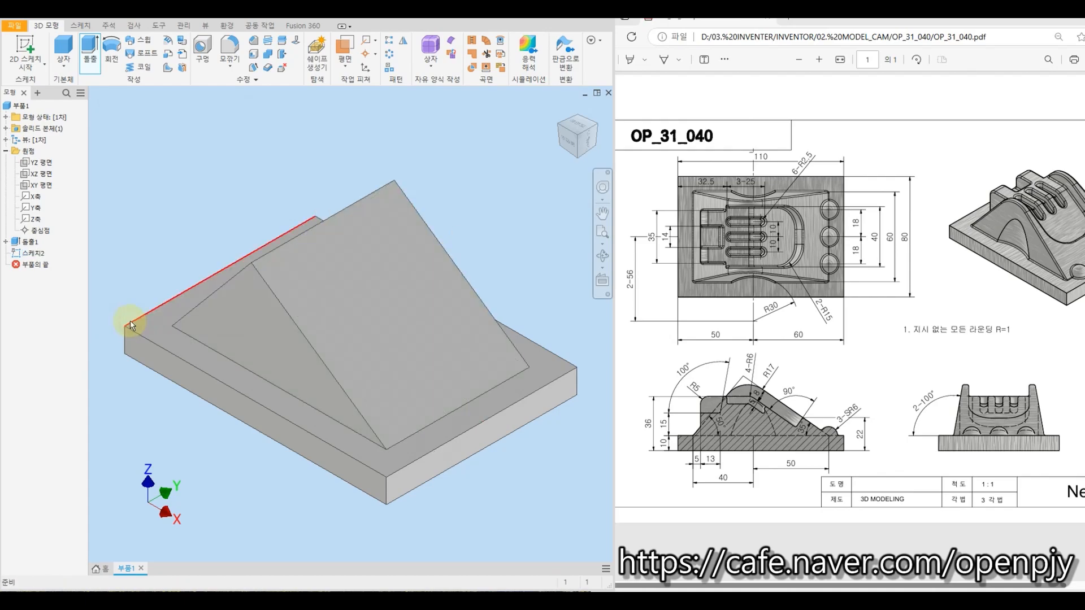
Set up a fixed-plane face draft with the plate's top face as the fixed plane and both triangular end faces selected
shift+middle_drag(175, 301, 395, 252)
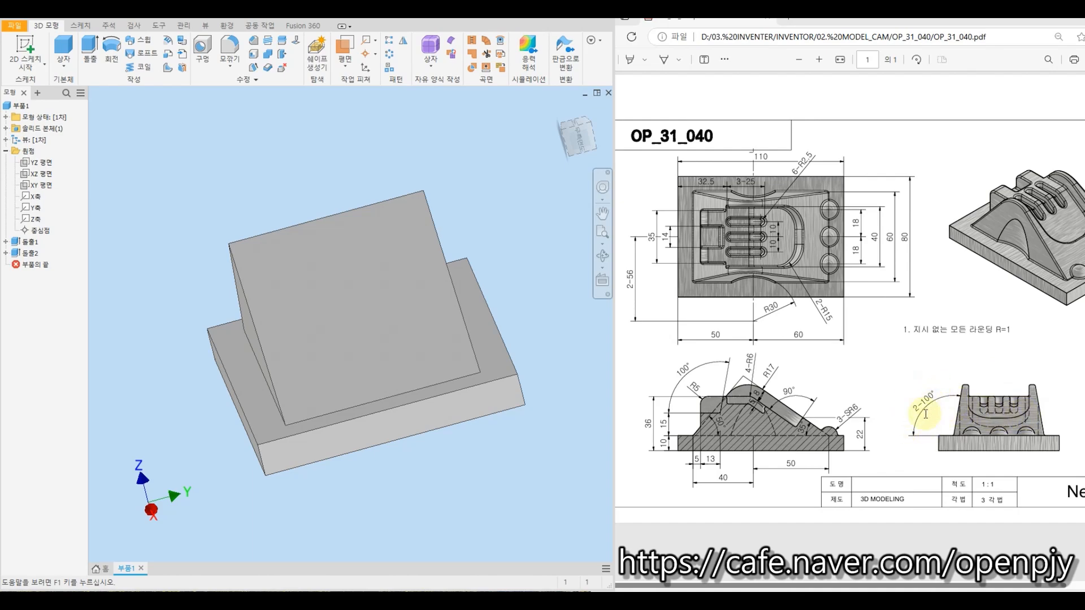
click(254, 69)
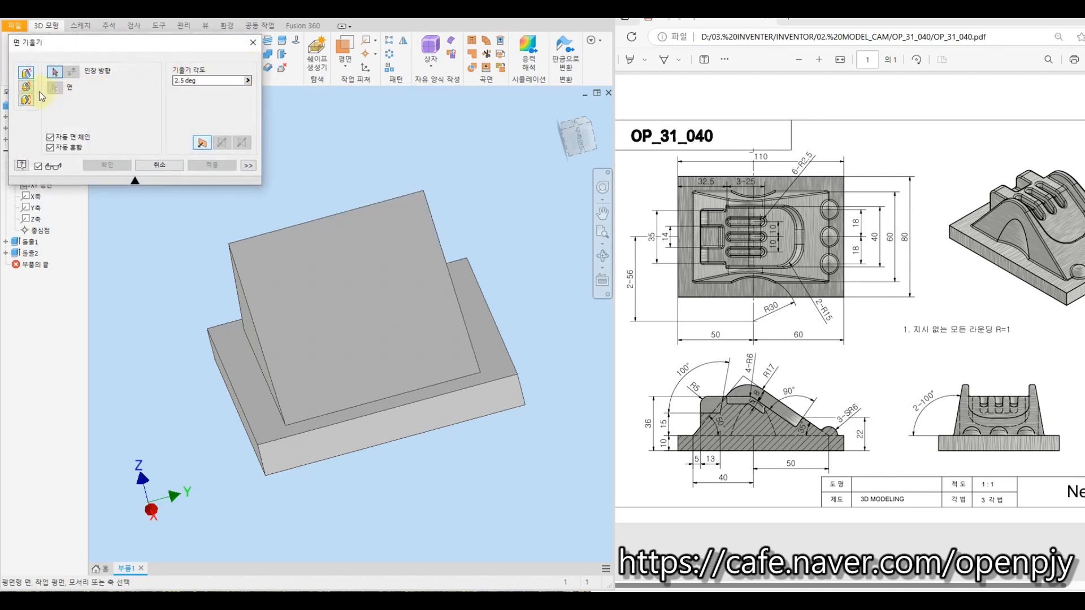
click(27, 88)
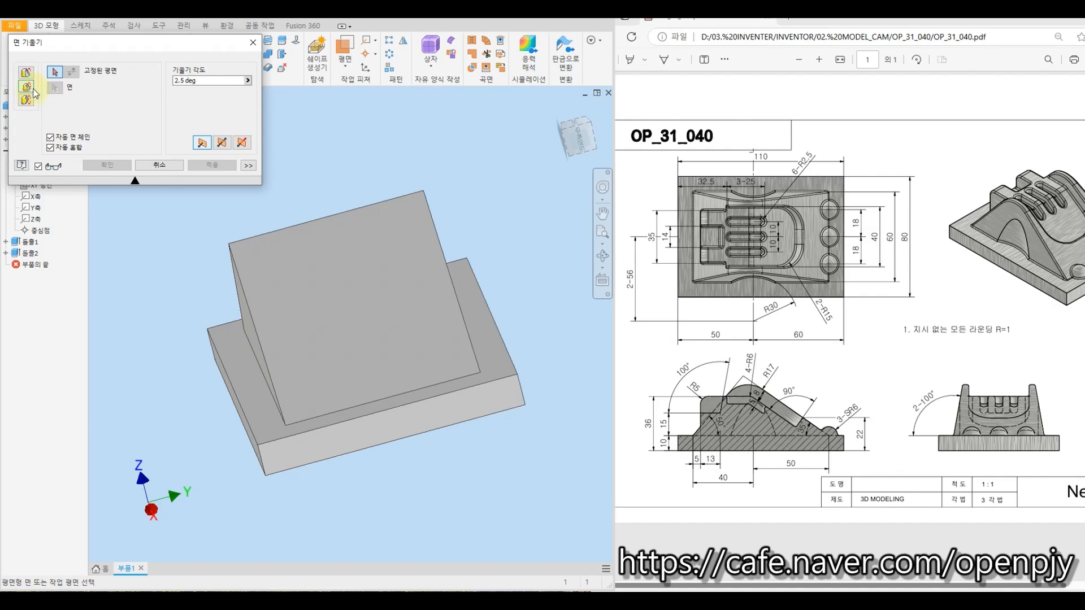
click(244, 368)
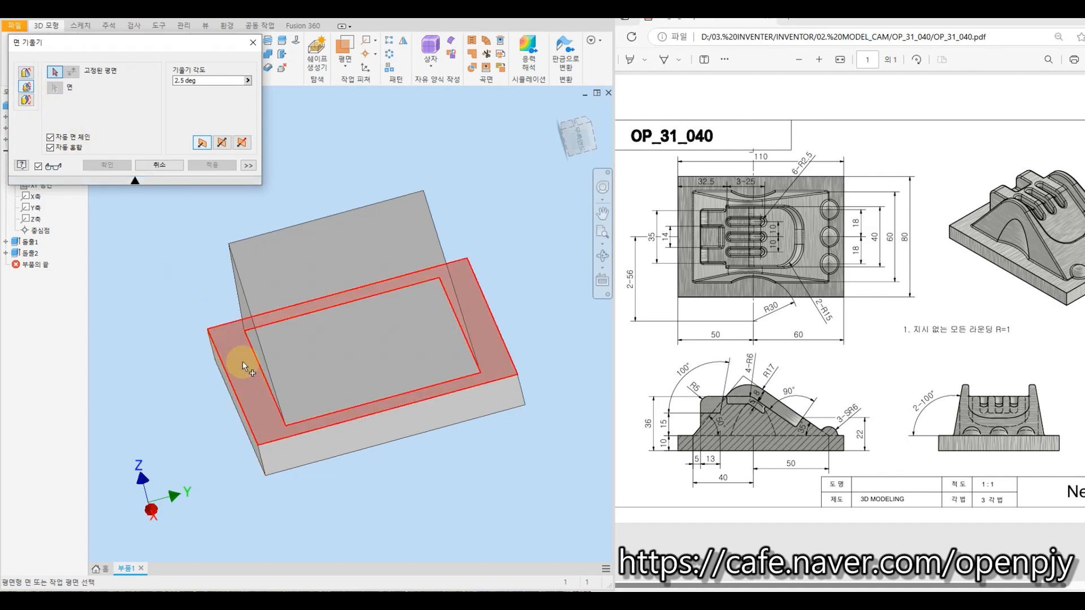
click(245, 363)
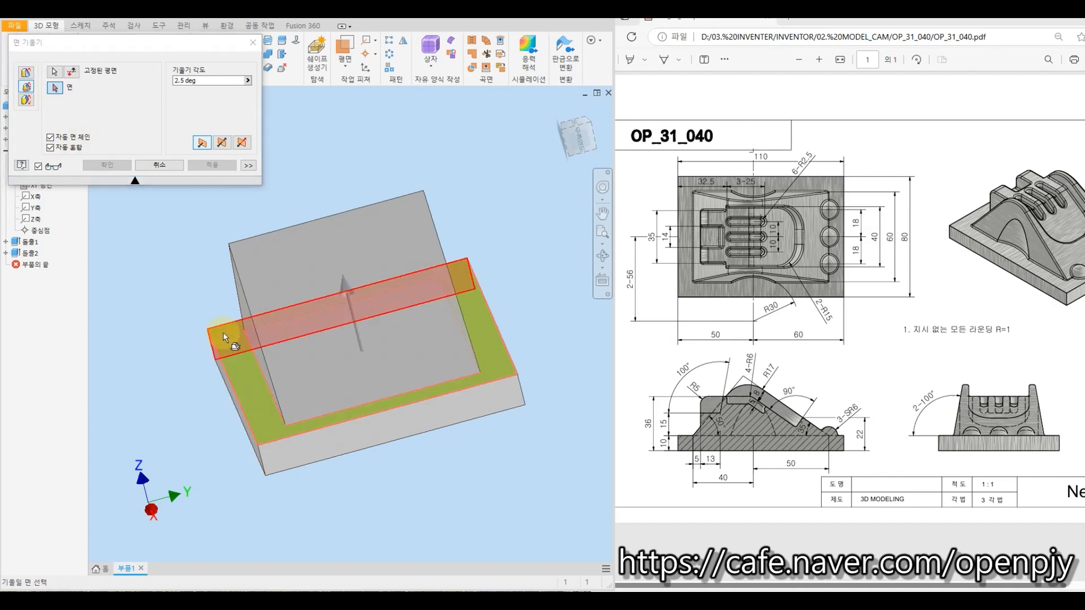
shift+middle_drag(176, 338, 191, 330)
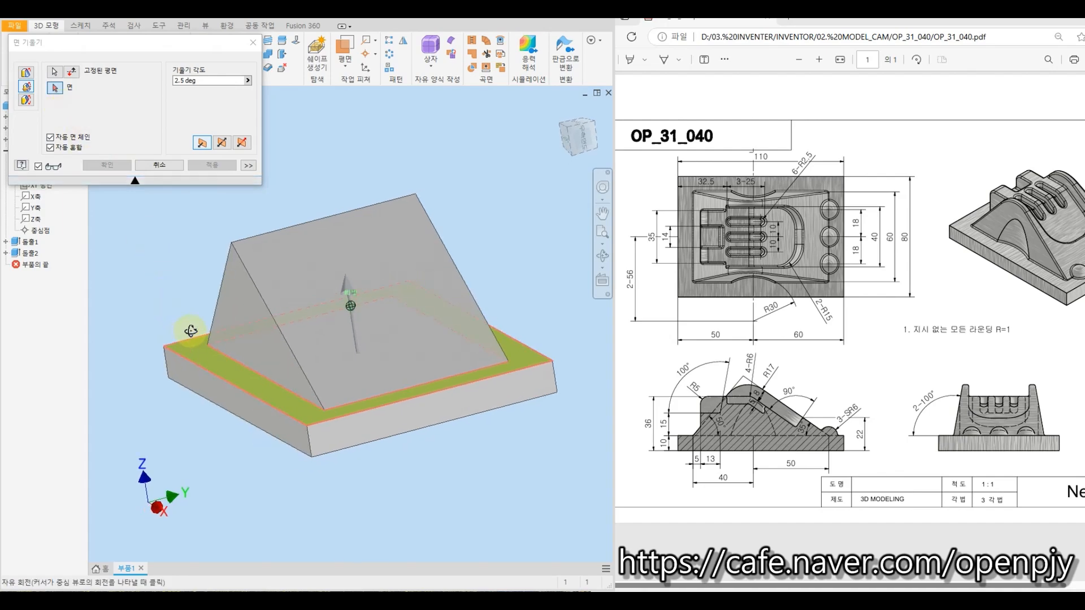
click(231, 326)
shift+middle_drag(480, 266, 438, 254)
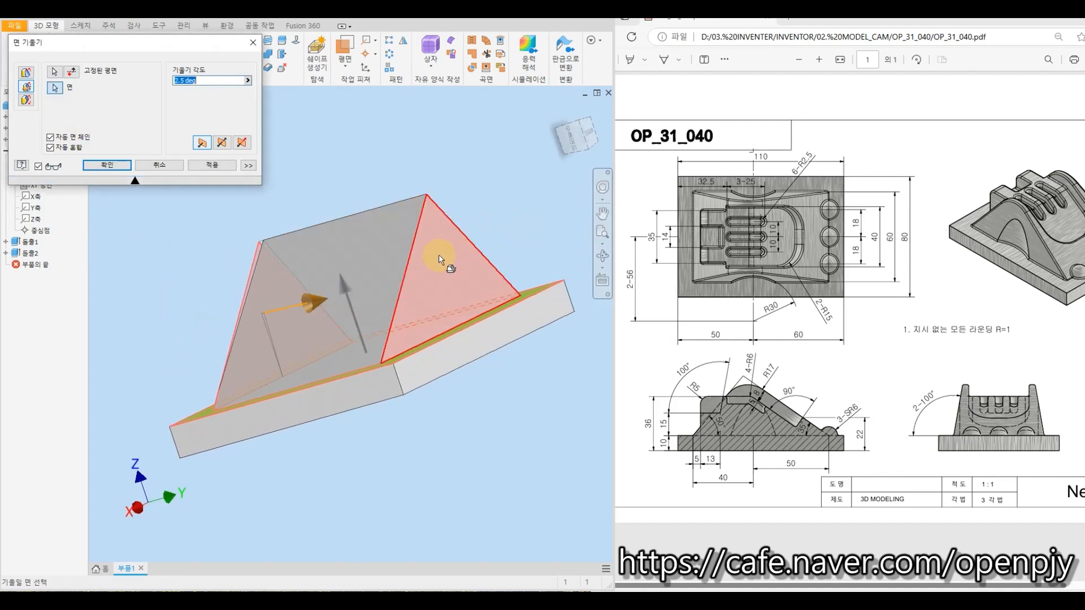
click(439, 255)
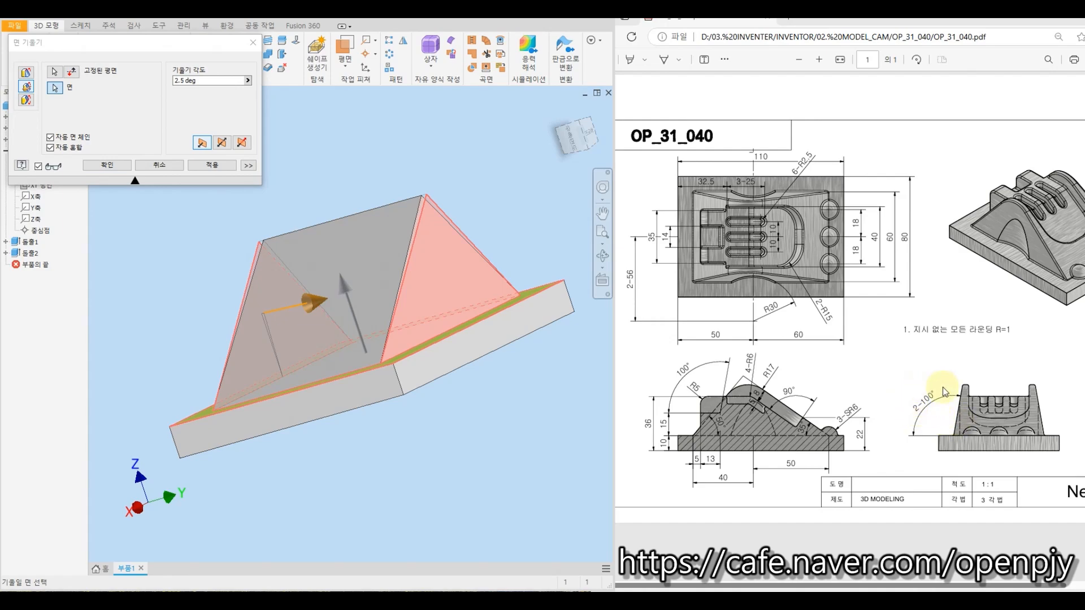
Set the draft angle to 10° and apply the inward draft to both triangular faces
click(211, 79)
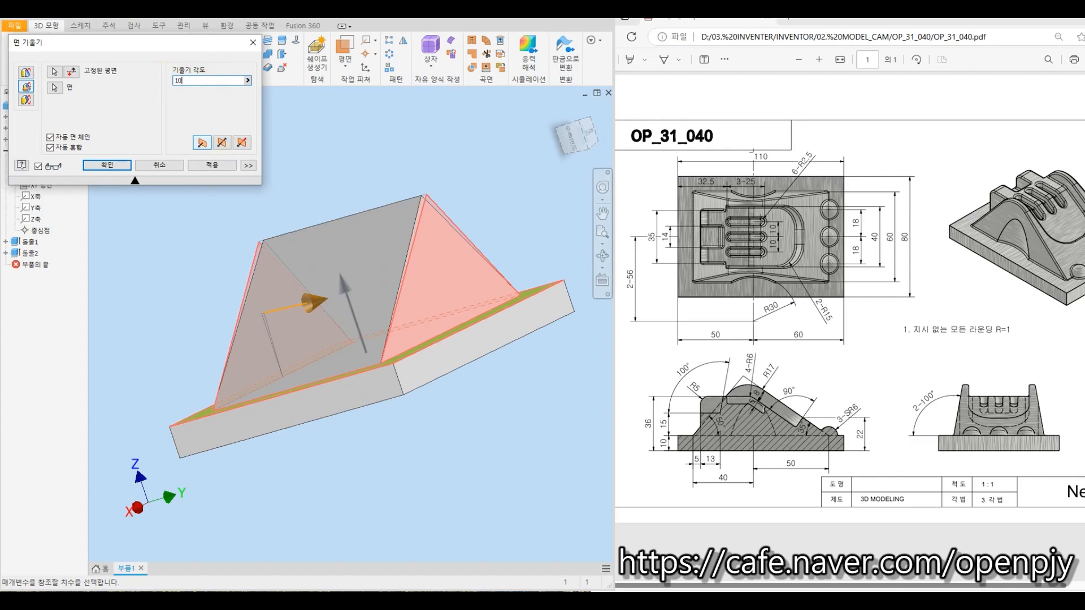
text(10)
click(164, 80)
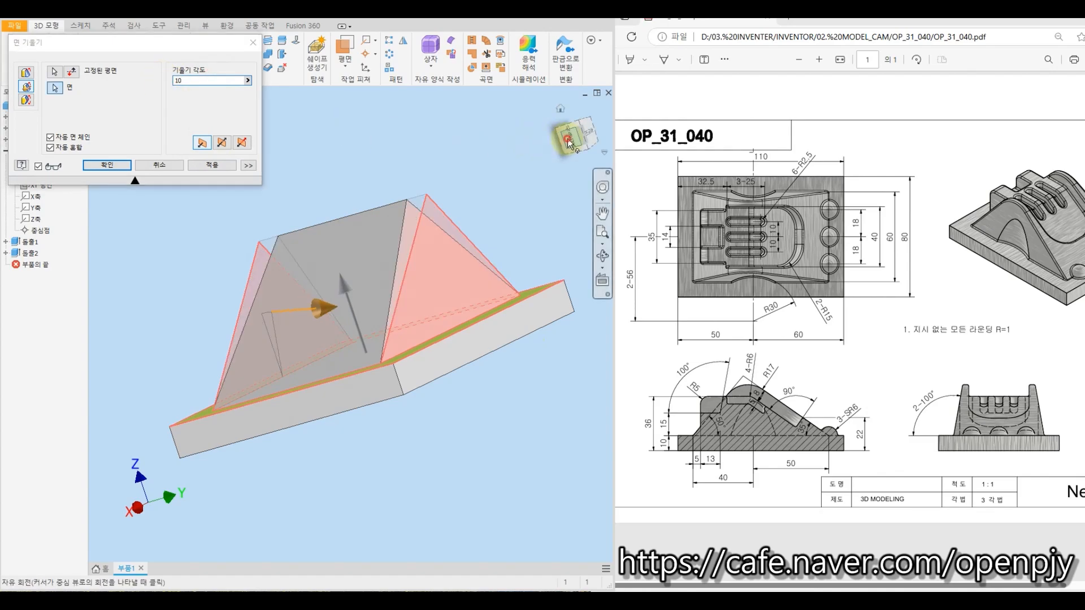
click(568, 138)
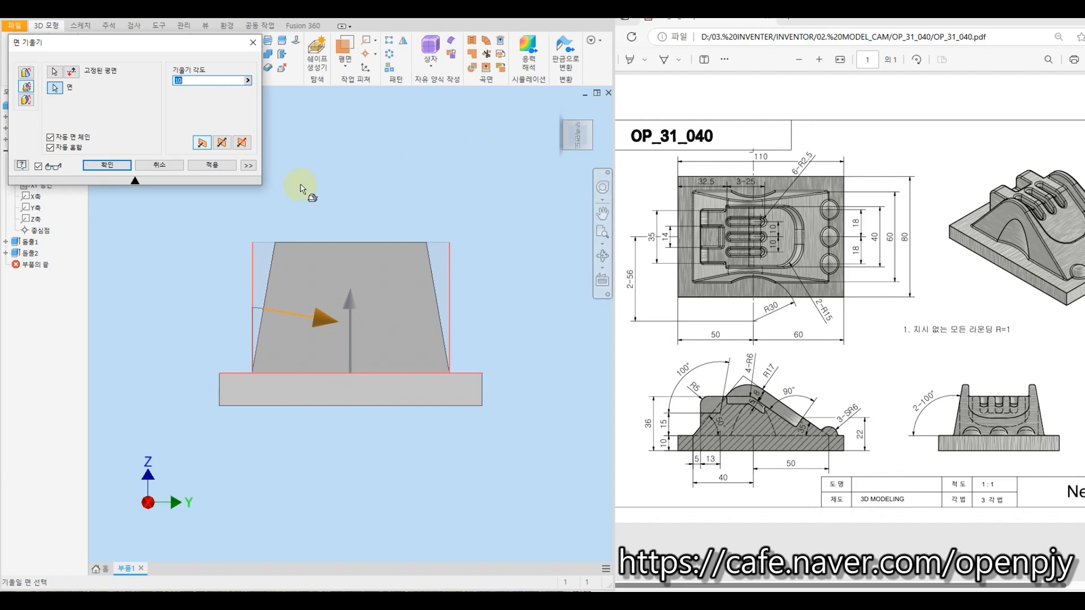
click(108, 165)
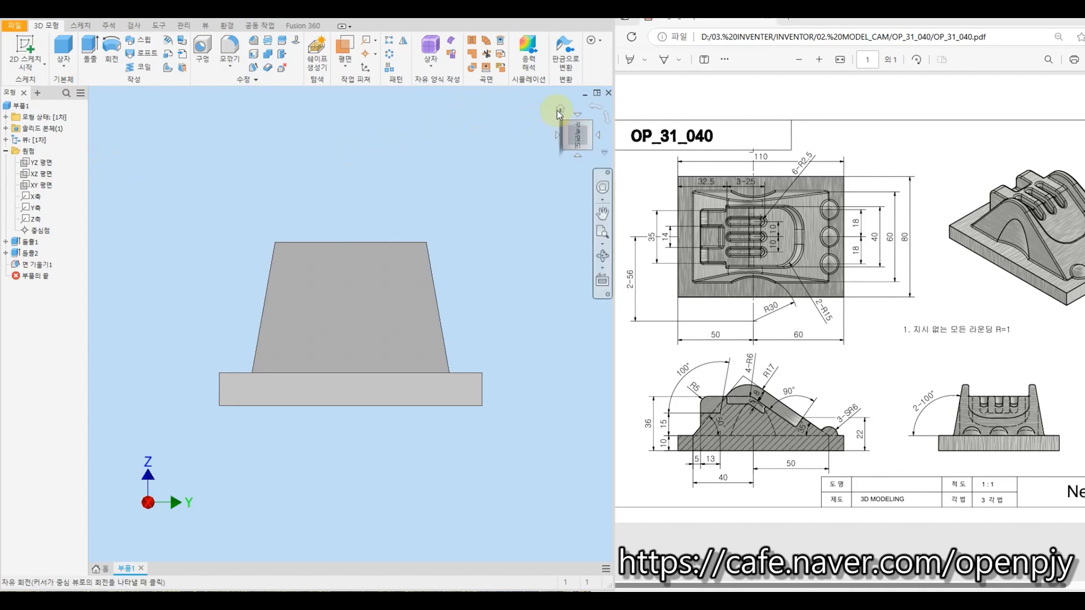
Return to the home view and start a new sketch on the XZ origin plane
click(559, 110)
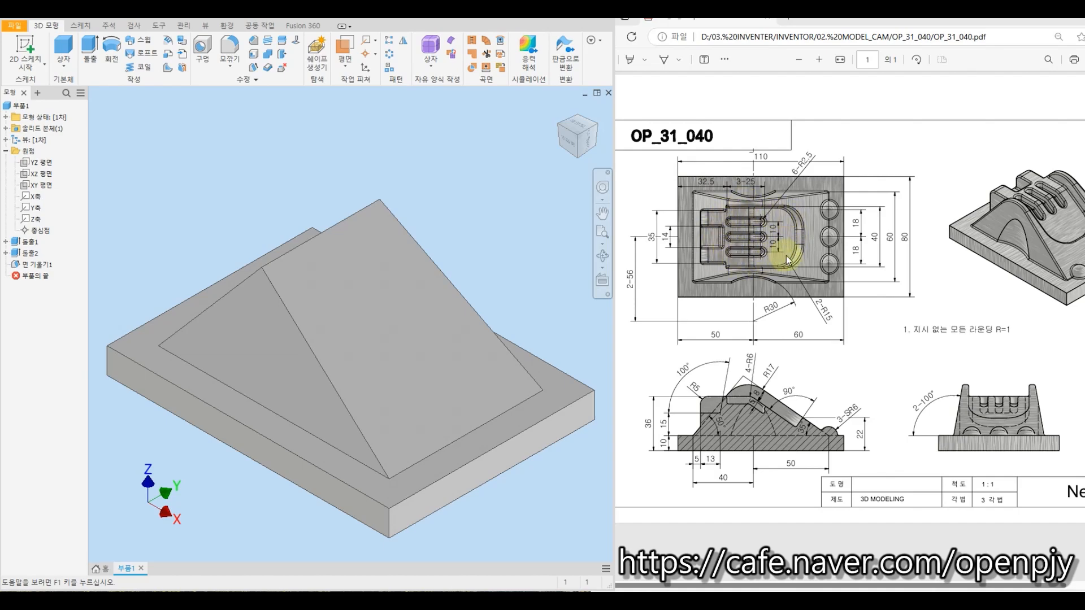
click(27, 44)
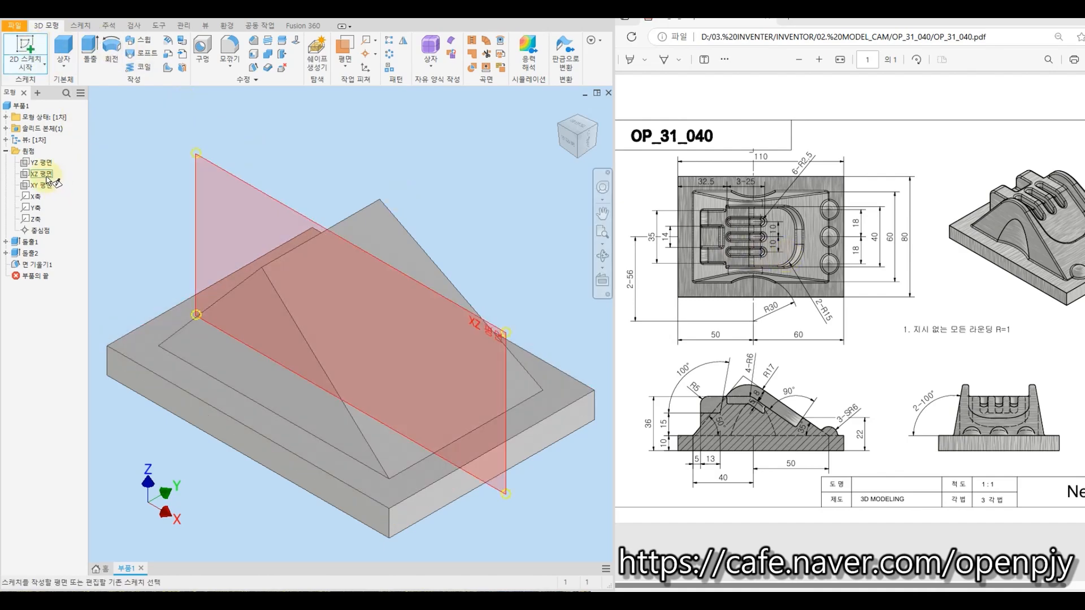
click(48, 179)
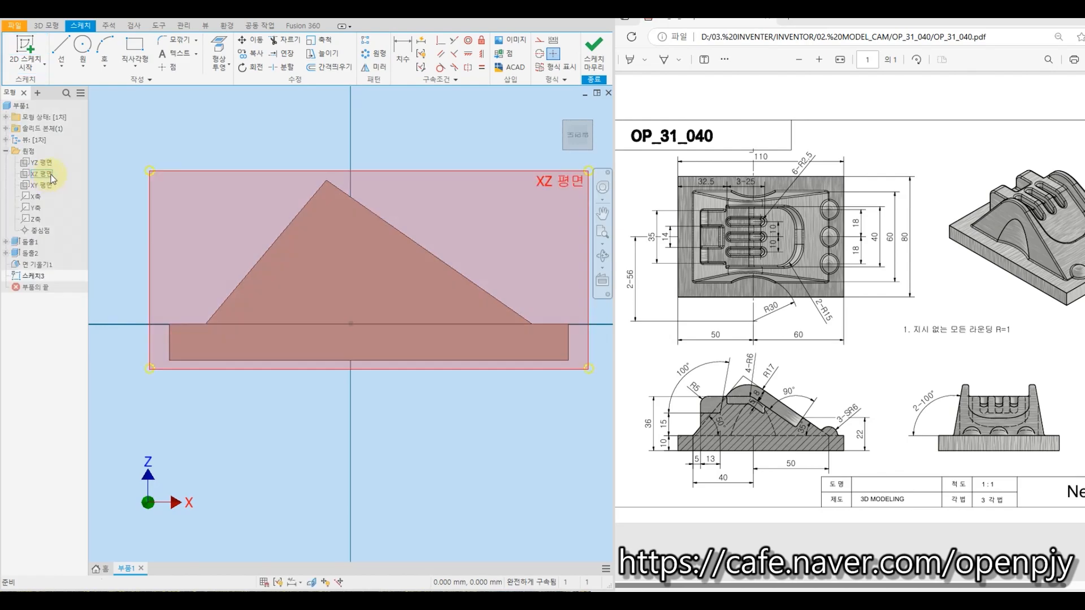
Project the cut edges into the sketch and draw an open three-segment line chain across the peaked profile, ending beyond both slopes
click(224, 65)
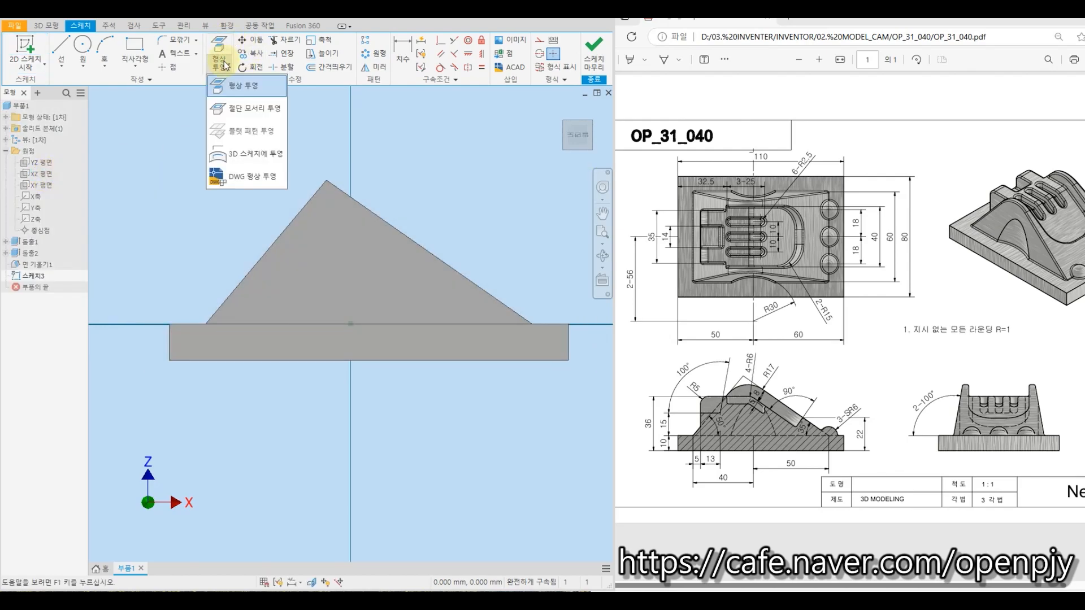
click(244, 108)
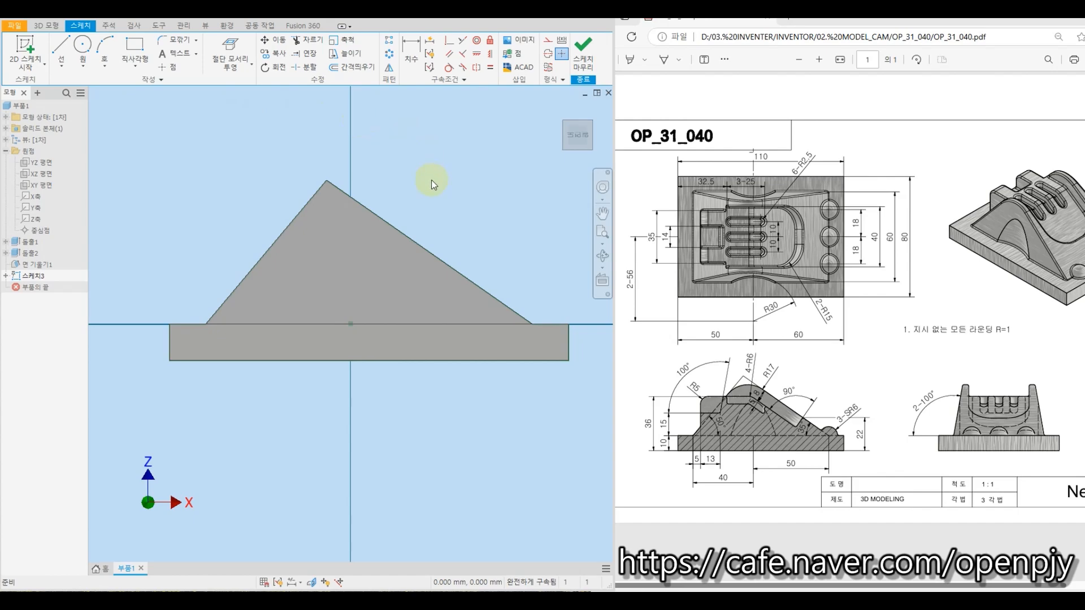
click(64, 44)
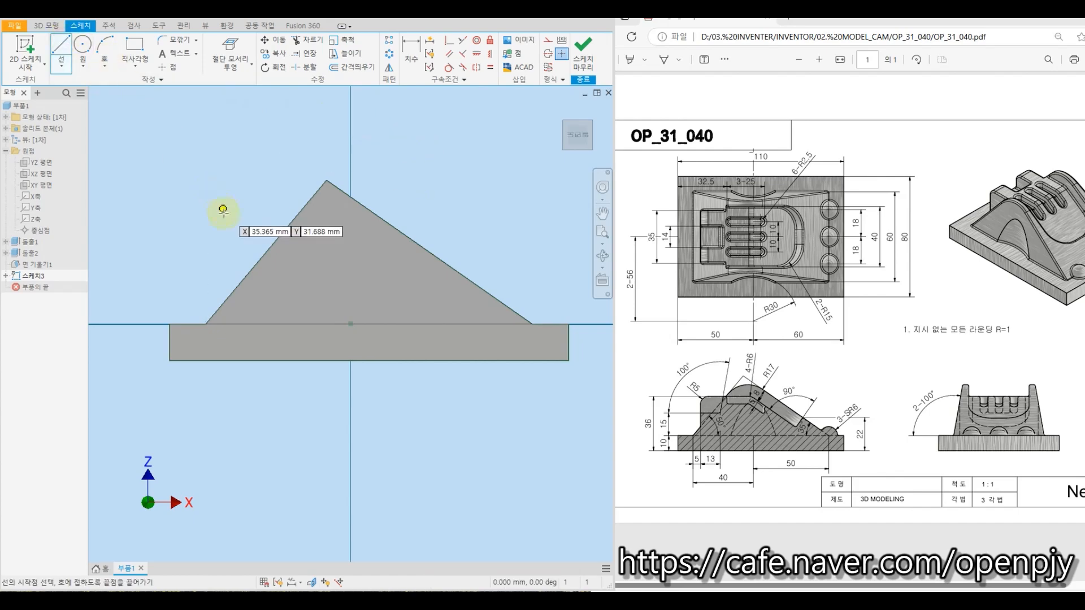
click(229, 236)
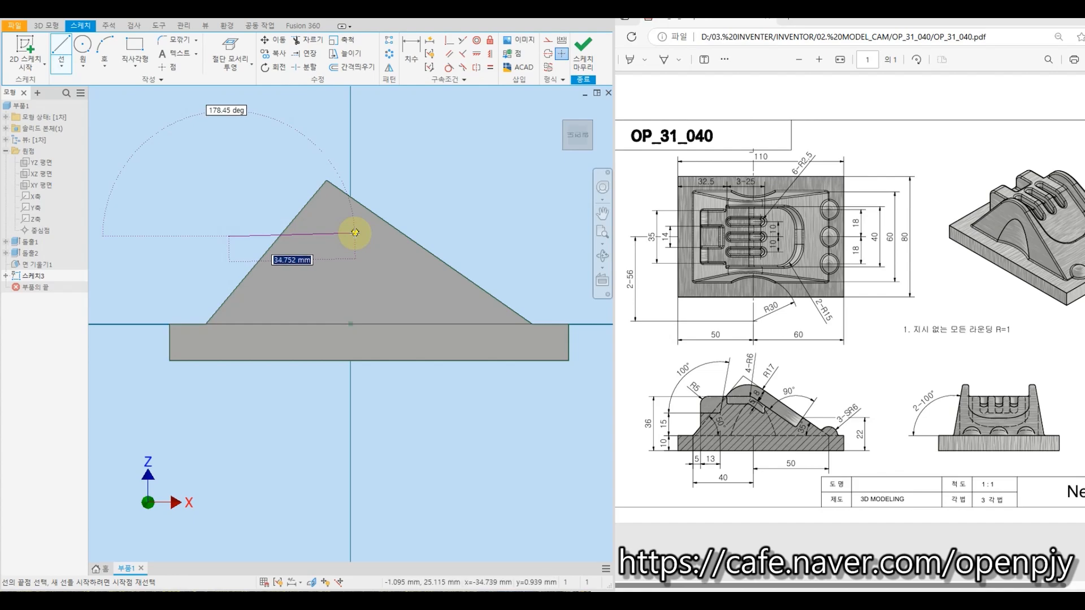
click(355, 233)
click(456, 304)
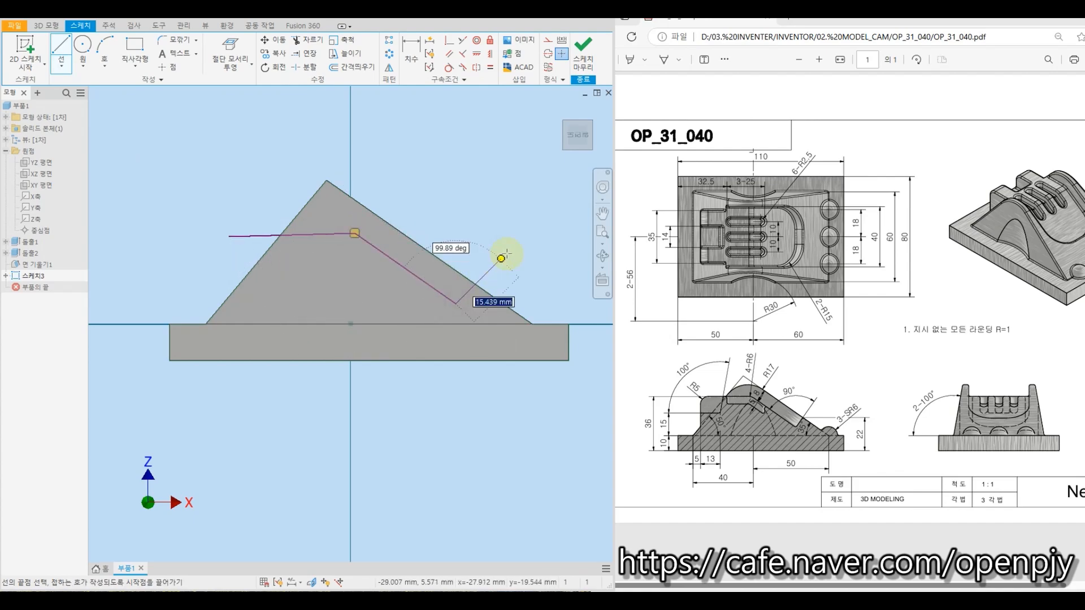
click(508, 252)
key(Escape)
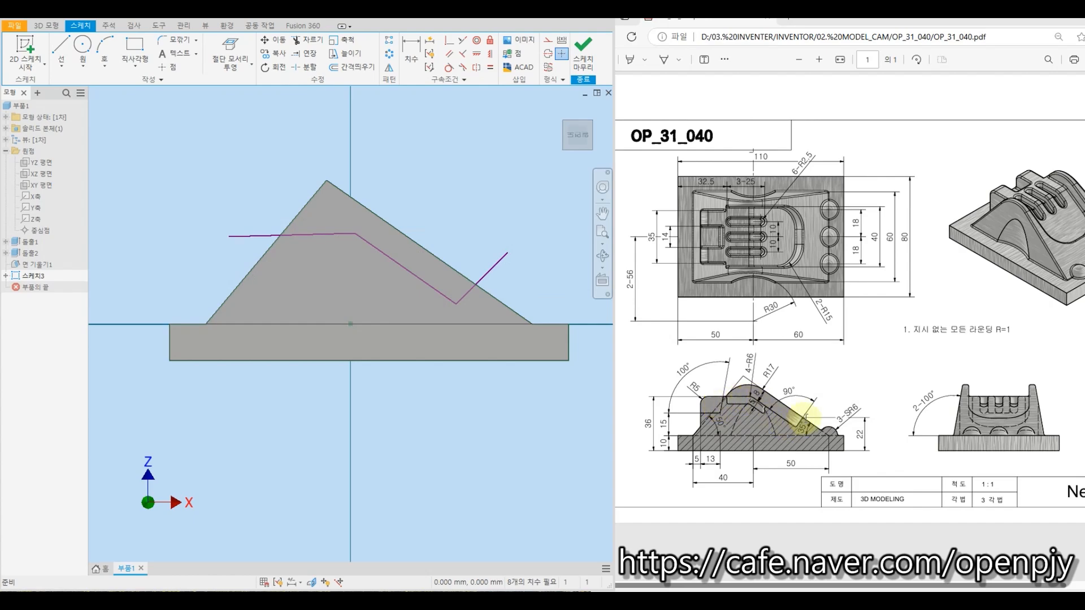
Constrain the chain's slanted segment parallel to the peak's long slope and make its upper segment horizontal
click(448, 58)
click(436, 257)
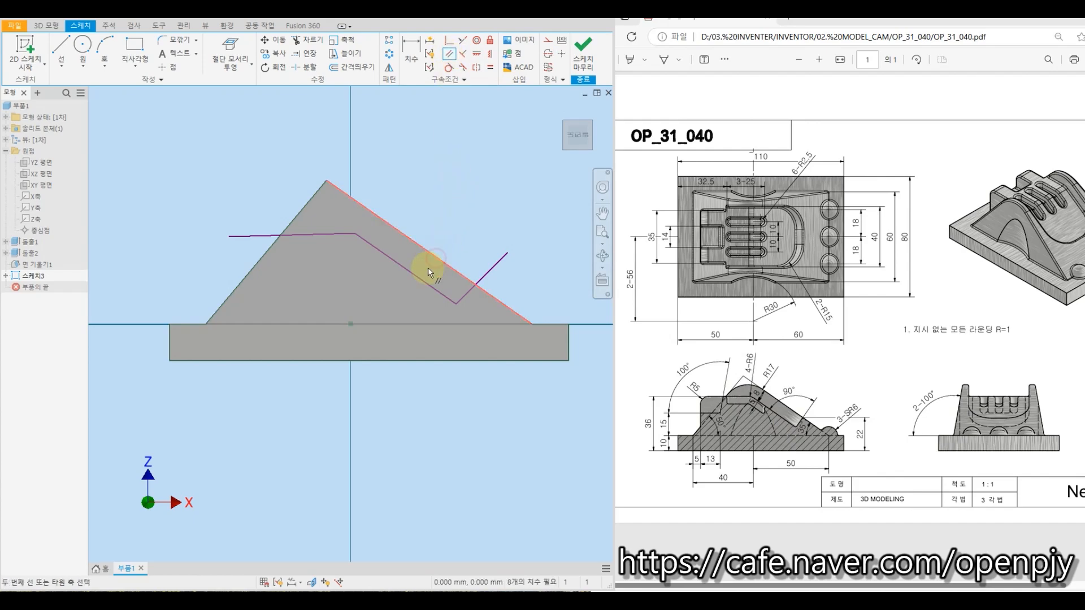
click(419, 276)
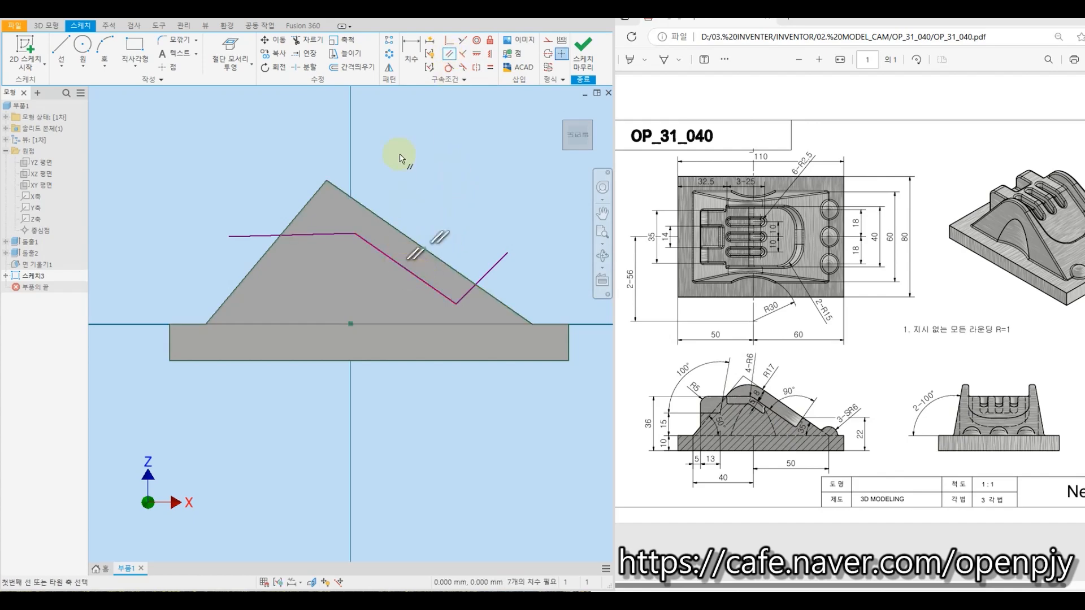
click(476, 53)
click(317, 235)
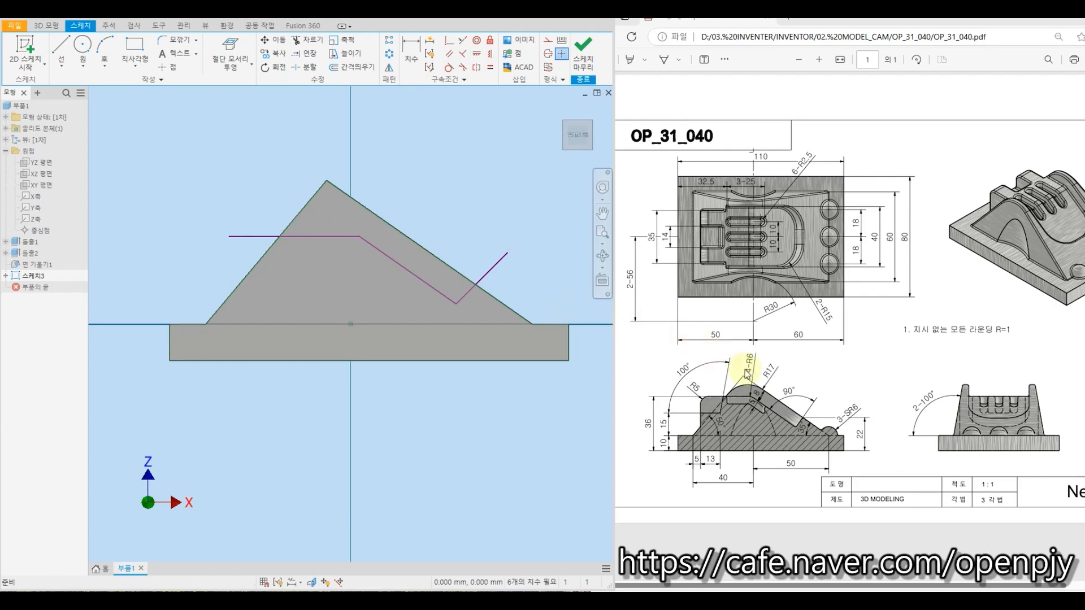
key(Escape)
Constrain the short end segment perpendicular to the slanted segment
click(463, 53)
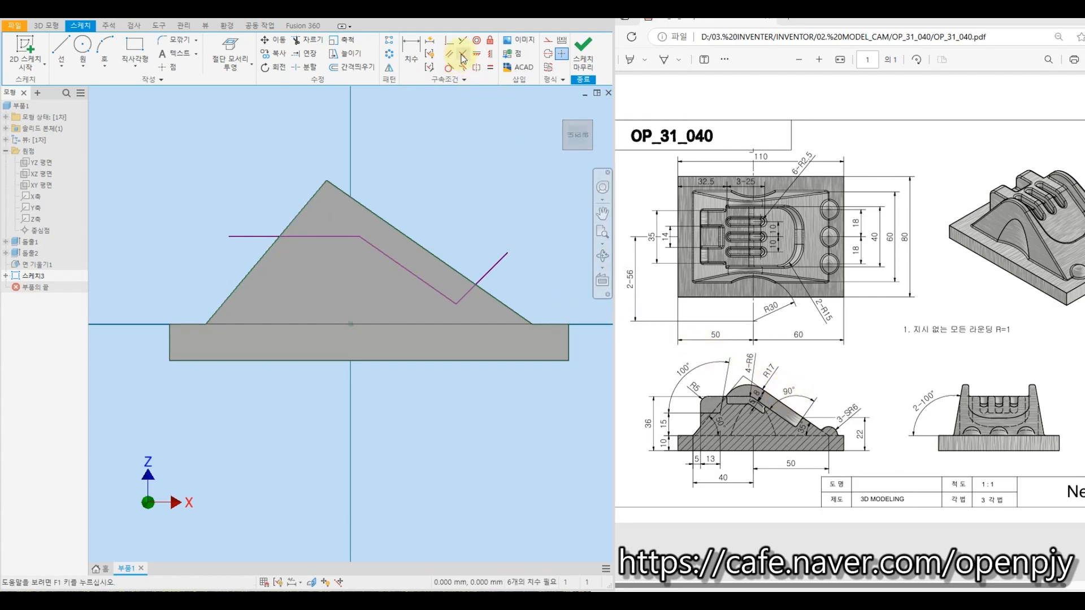
click(423, 283)
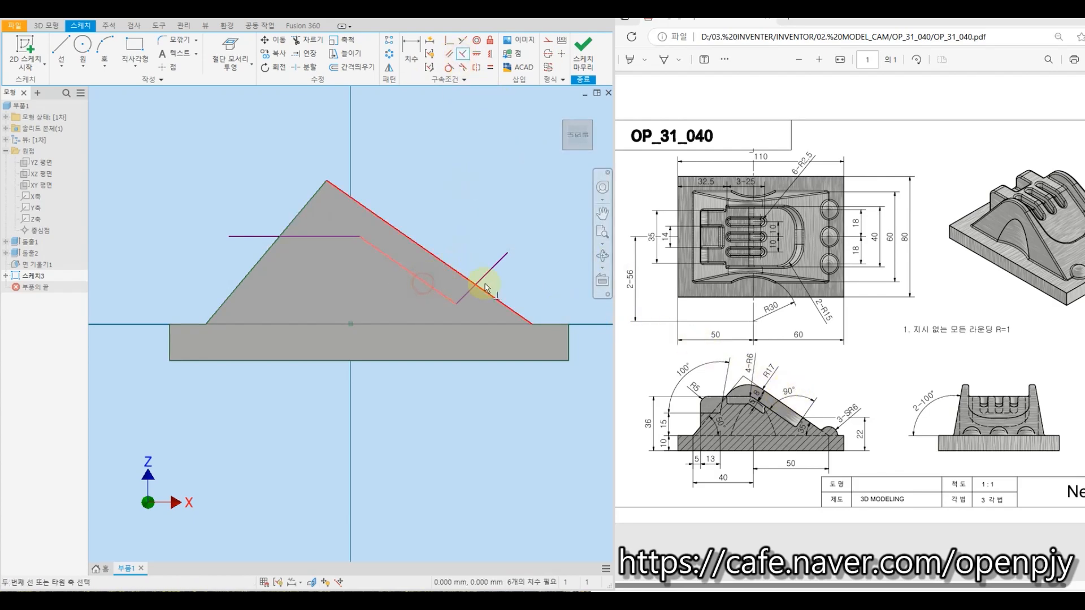
click(485, 273)
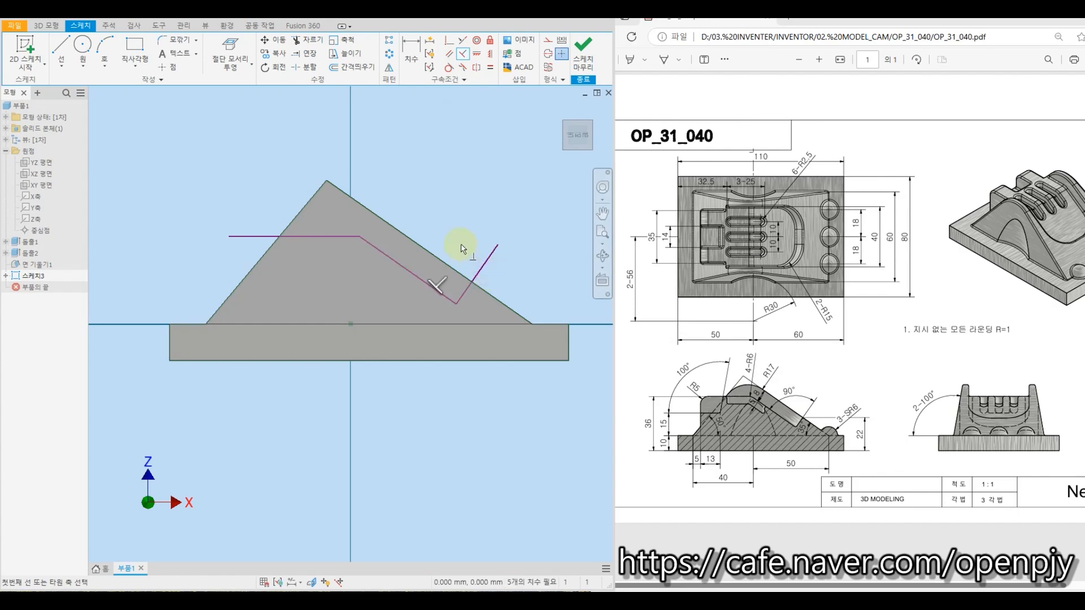
key(Escape)
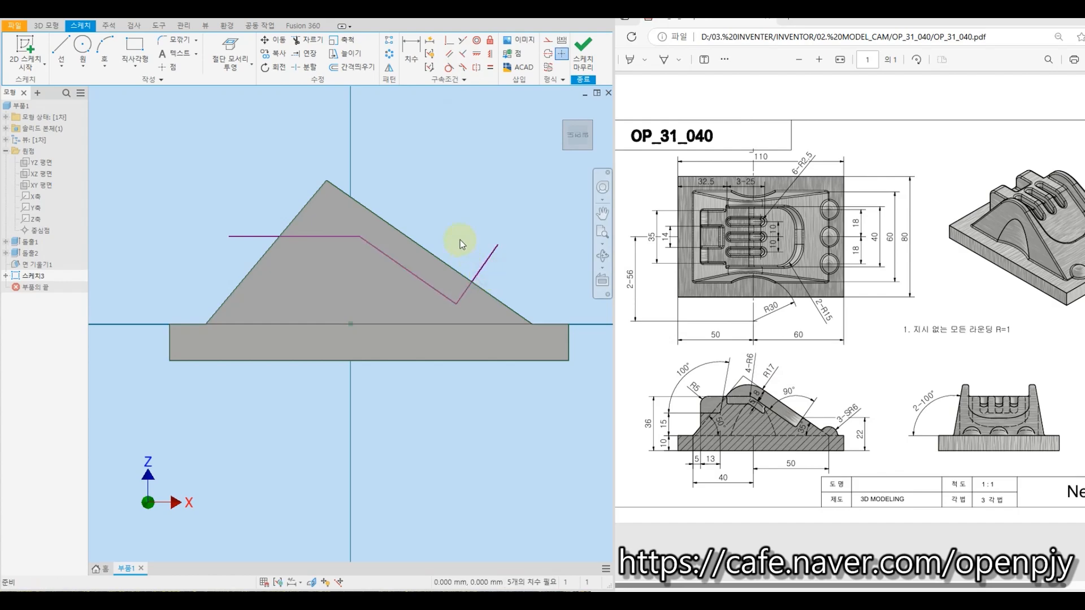
Trim both ends of the line chain where they extend beyond the peak's sloped edges
click(307, 39)
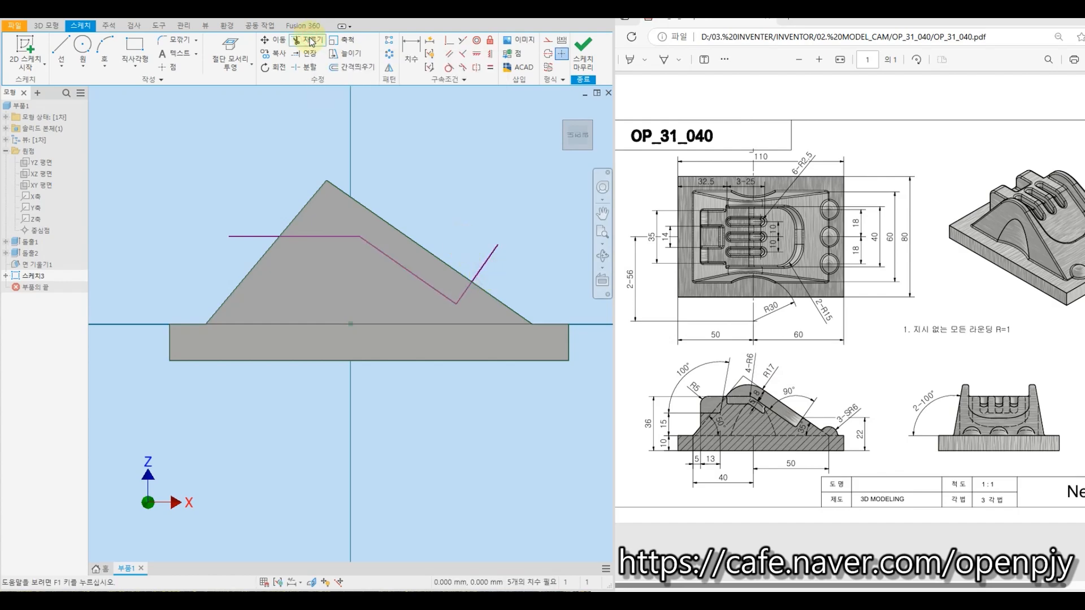
click(484, 263)
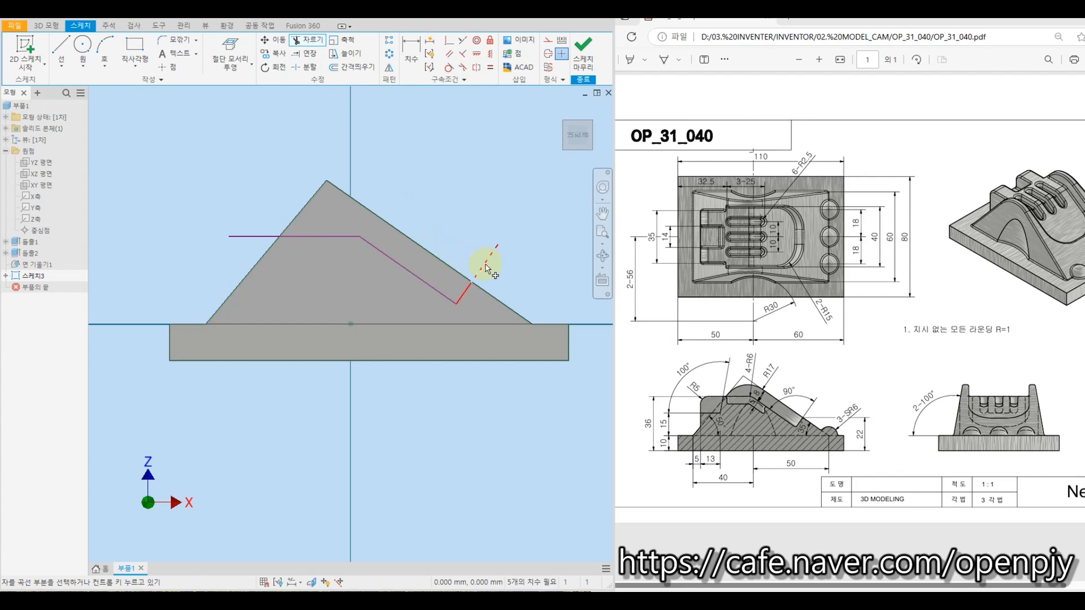
click(253, 236)
key(Escape)
Dimension the short segment's endpoint on the long slope at 22 mm above the base plate's bottom edge
click(411, 53)
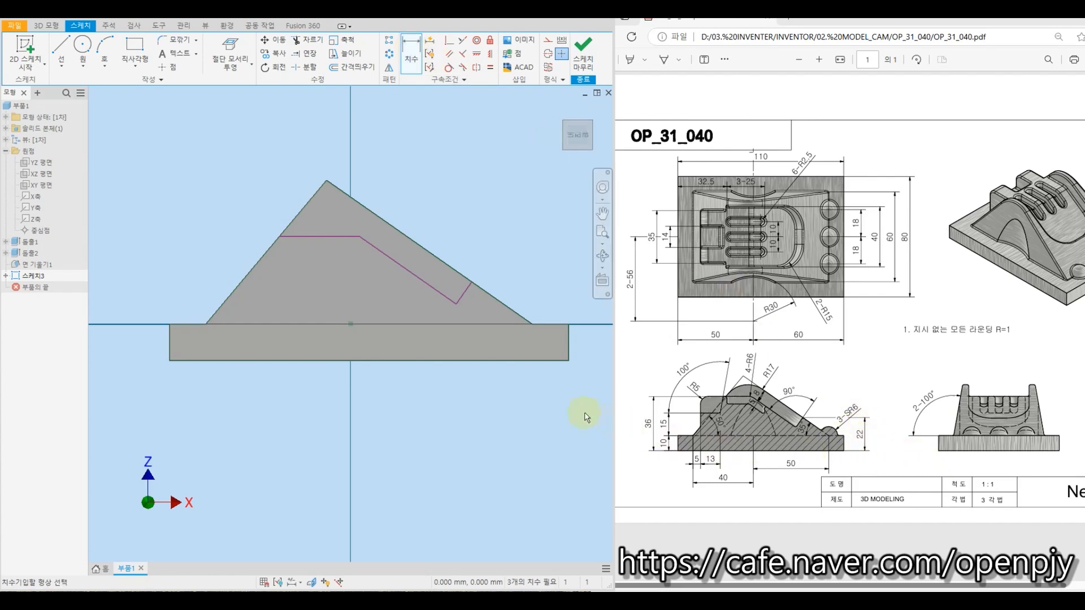
click(551, 361)
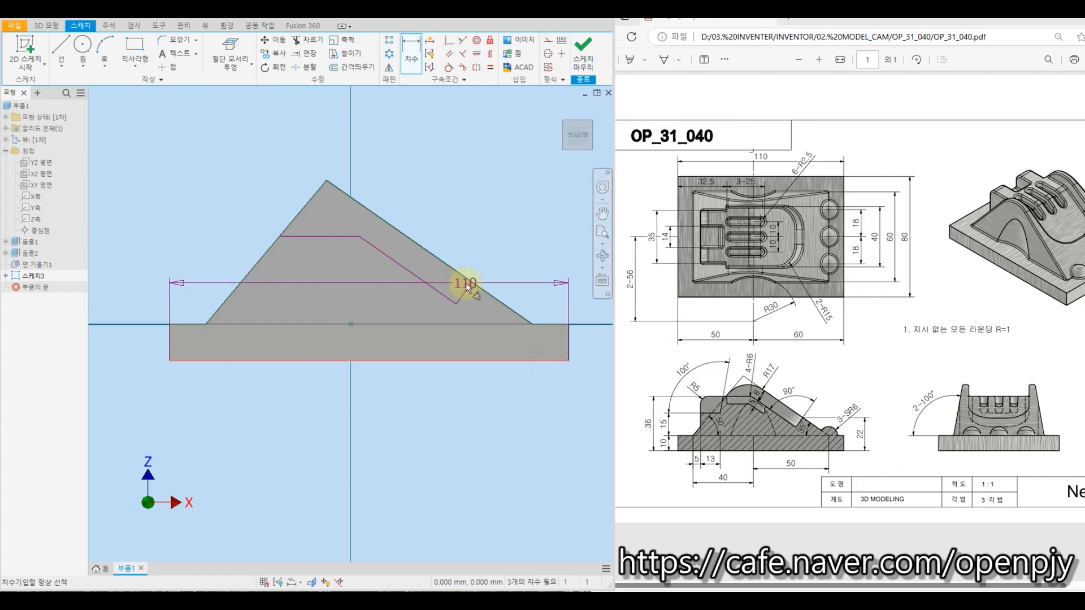
click(472, 281)
click(586, 315)
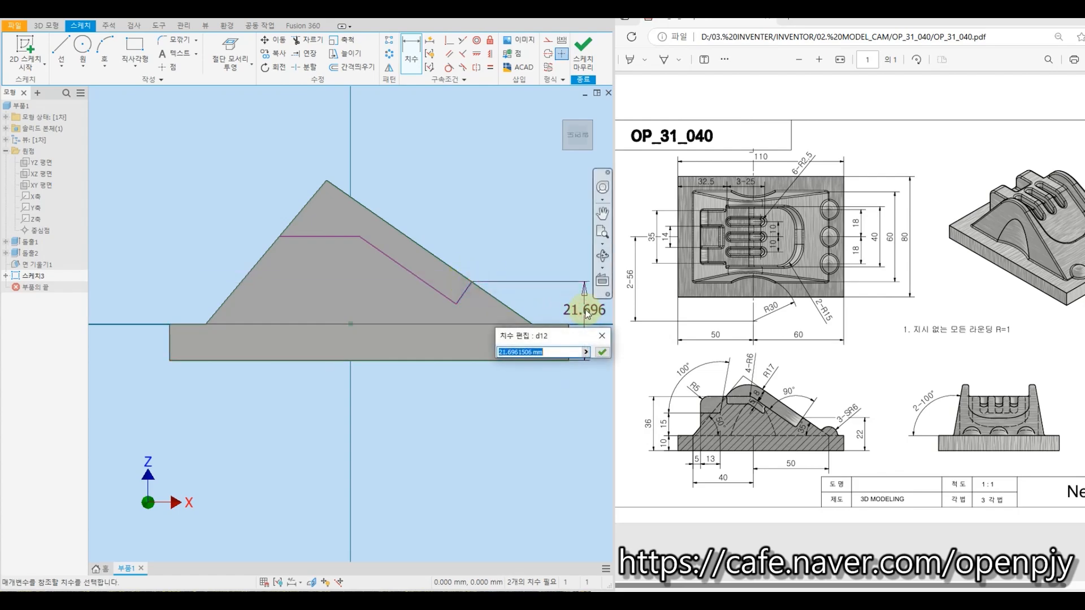
text(22)
key(Return)
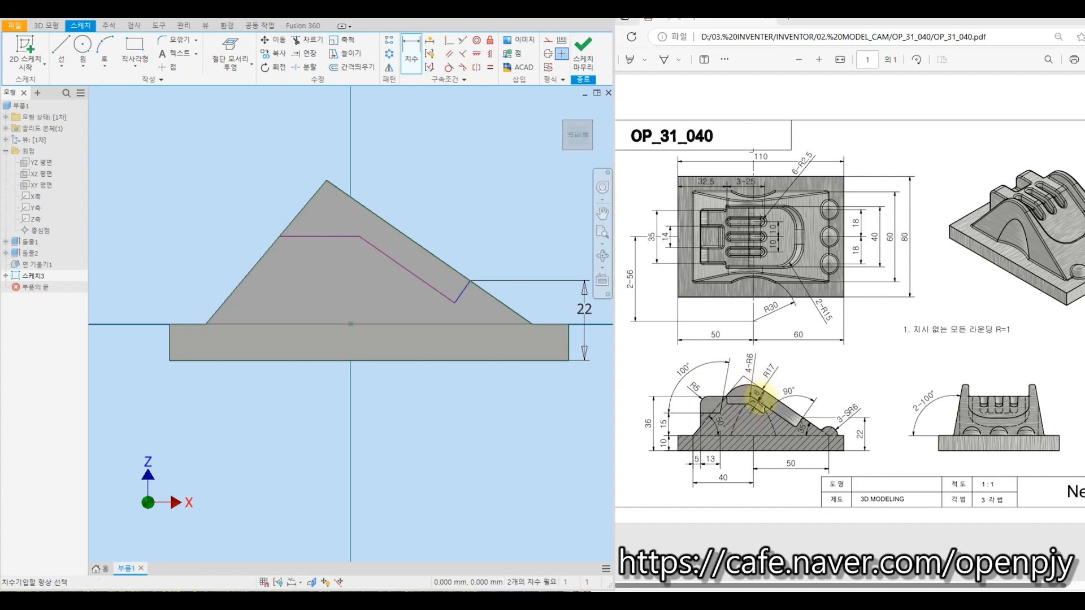
Dimension the offset between the slanted segment and the peak's long slope as 8 mm
click(399, 267)
click(421, 223)
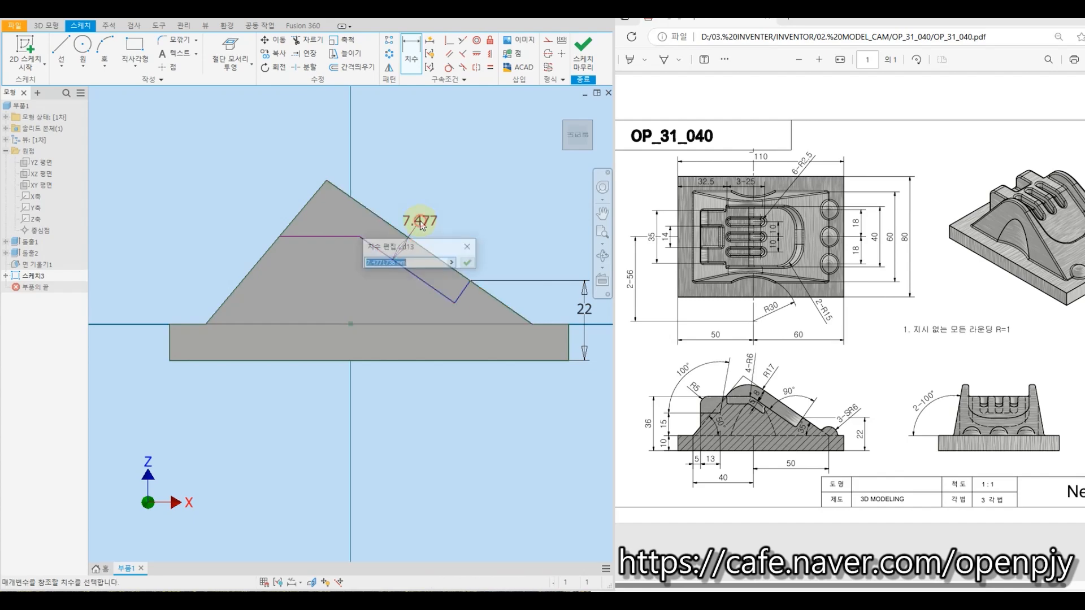
text(8)
key(Return)
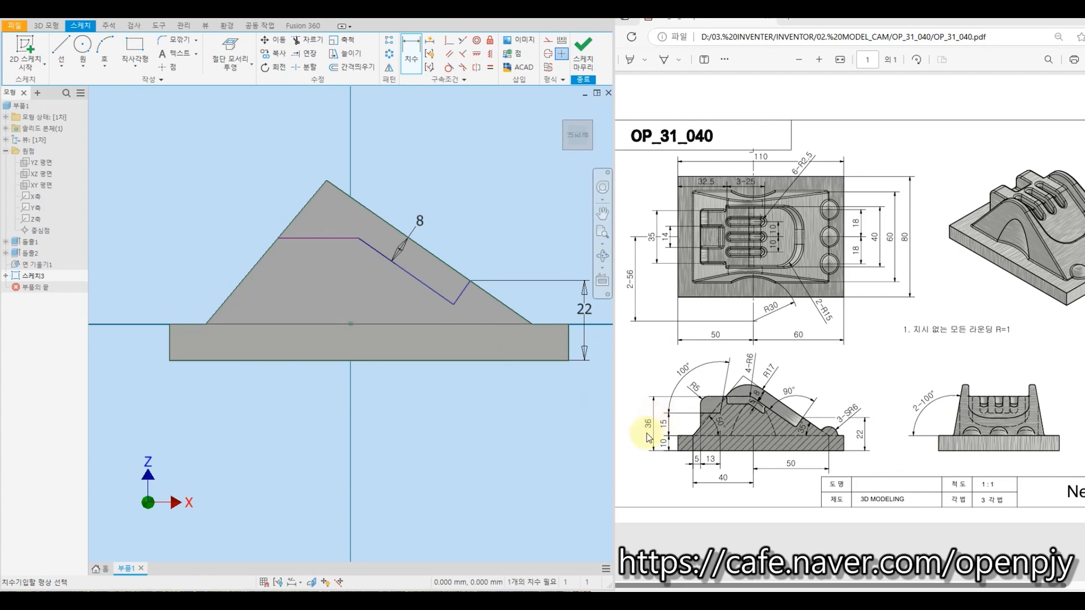
Dimension the horizontal segment at 36 mm above the base plate's bottom edge
click(203, 361)
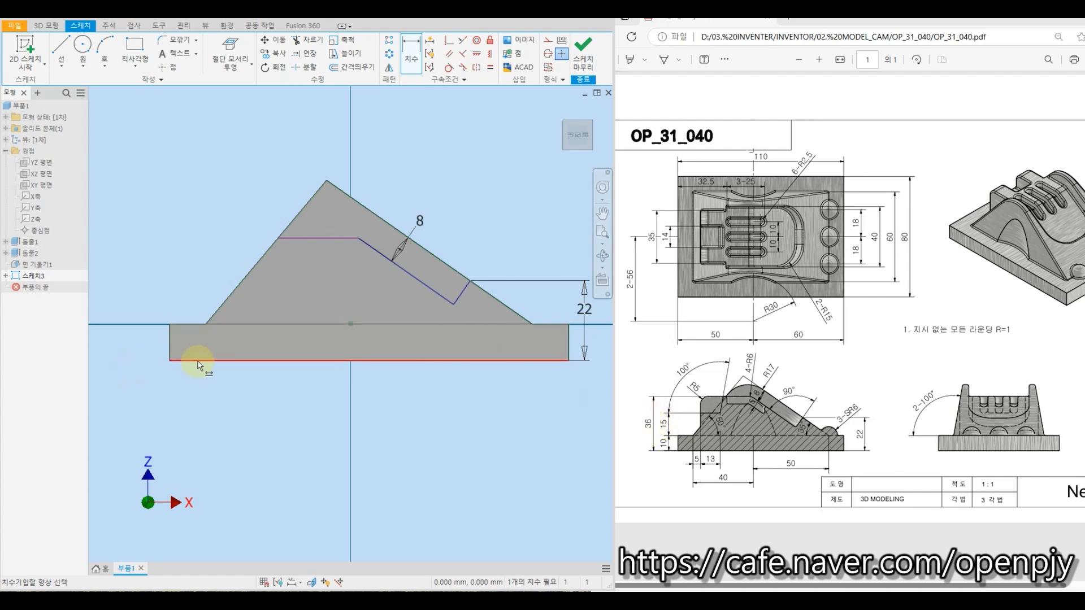
click(293, 238)
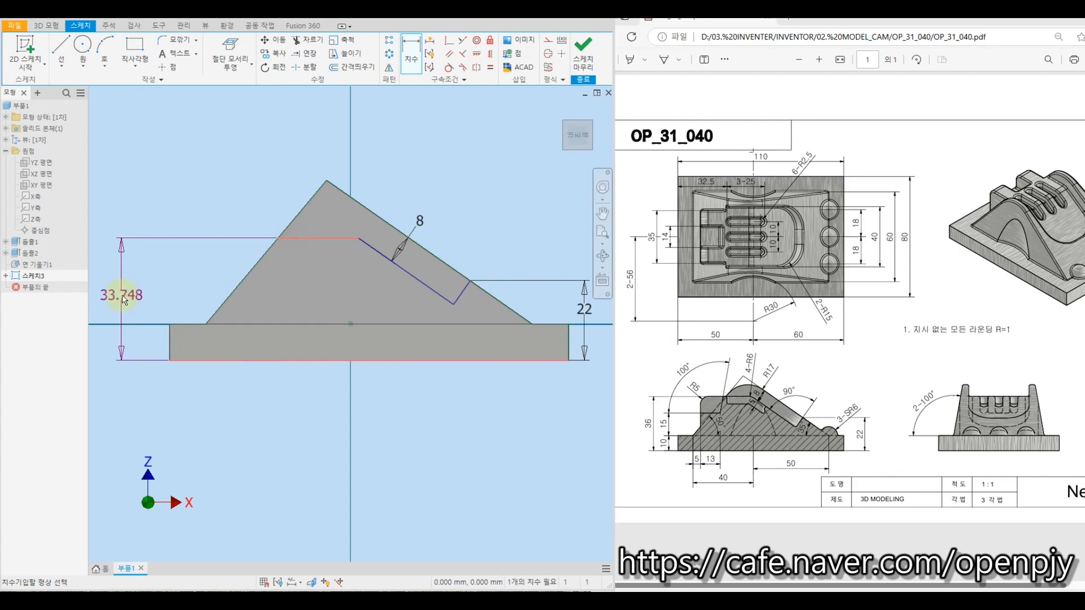
click(132, 293)
text(36)
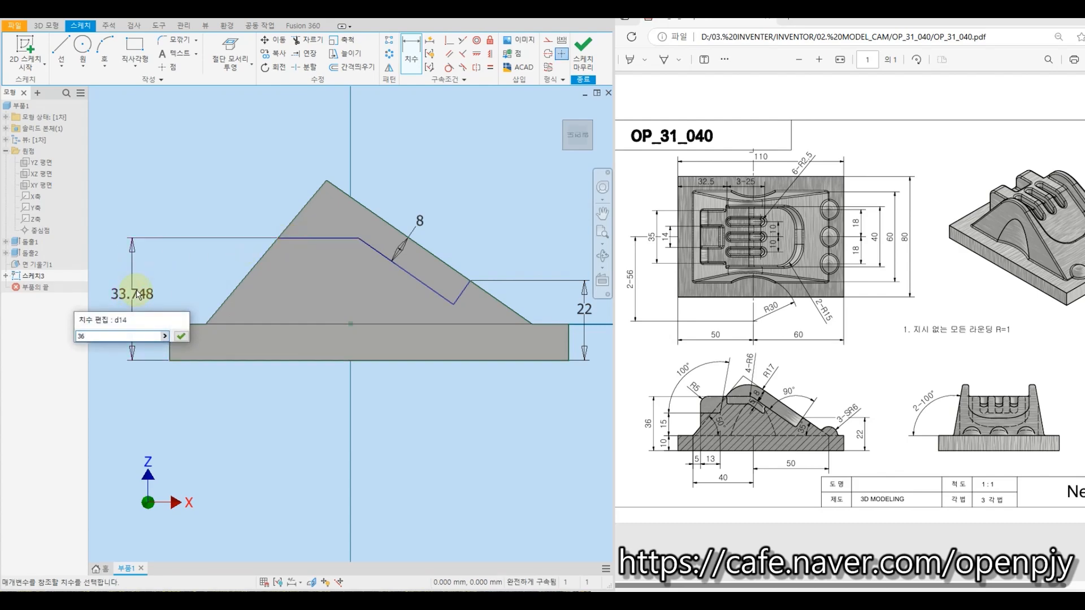
key(Return)
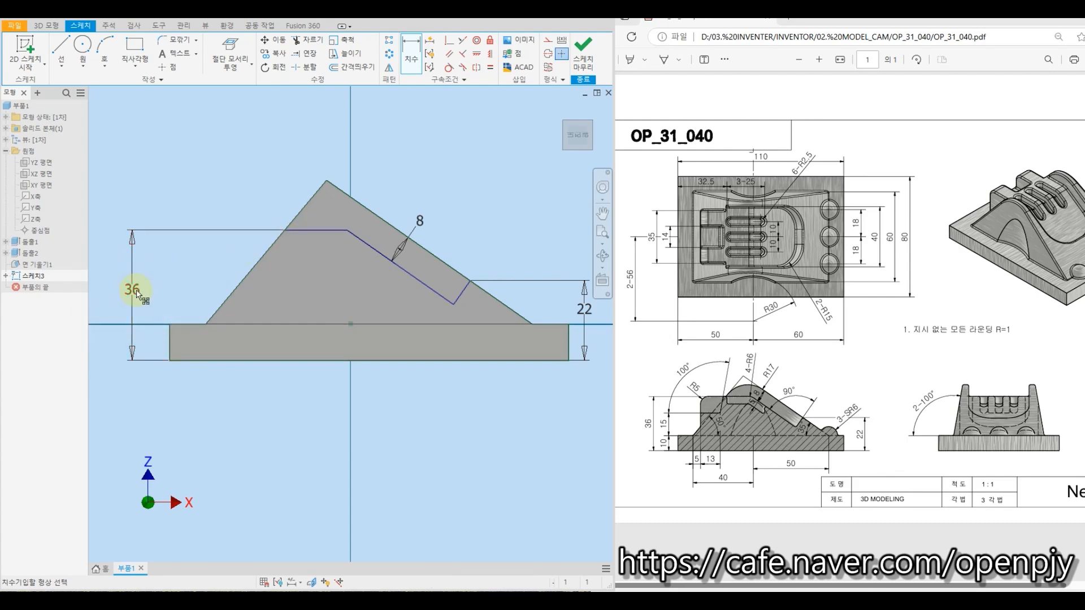
key(Escape)
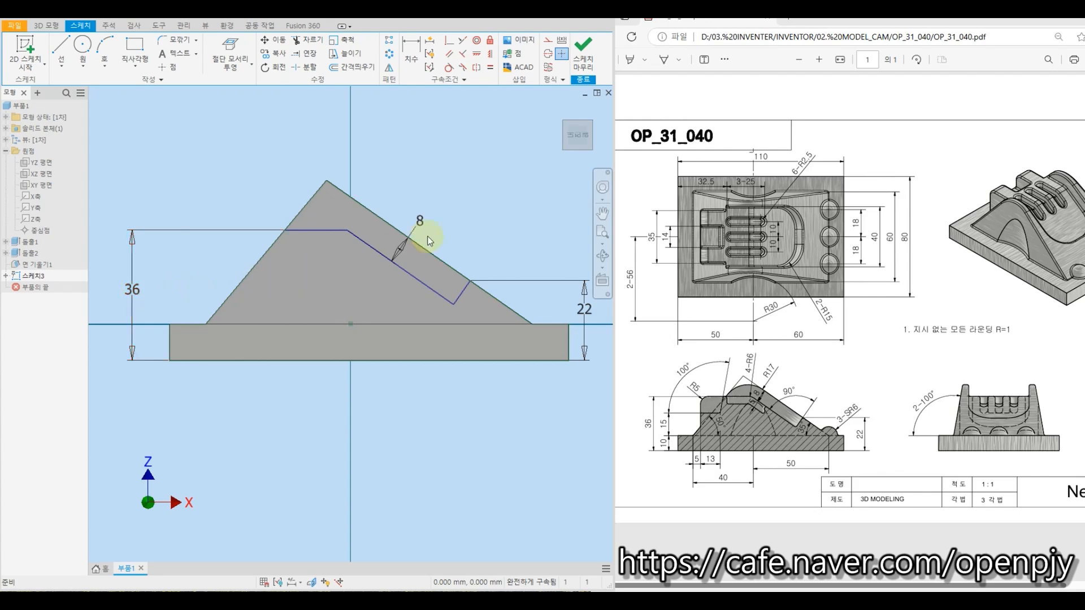
Finish the sketch and extrude the region between the line chain and the peak as a symmetric cut totalling 40 mm
click(582, 62)
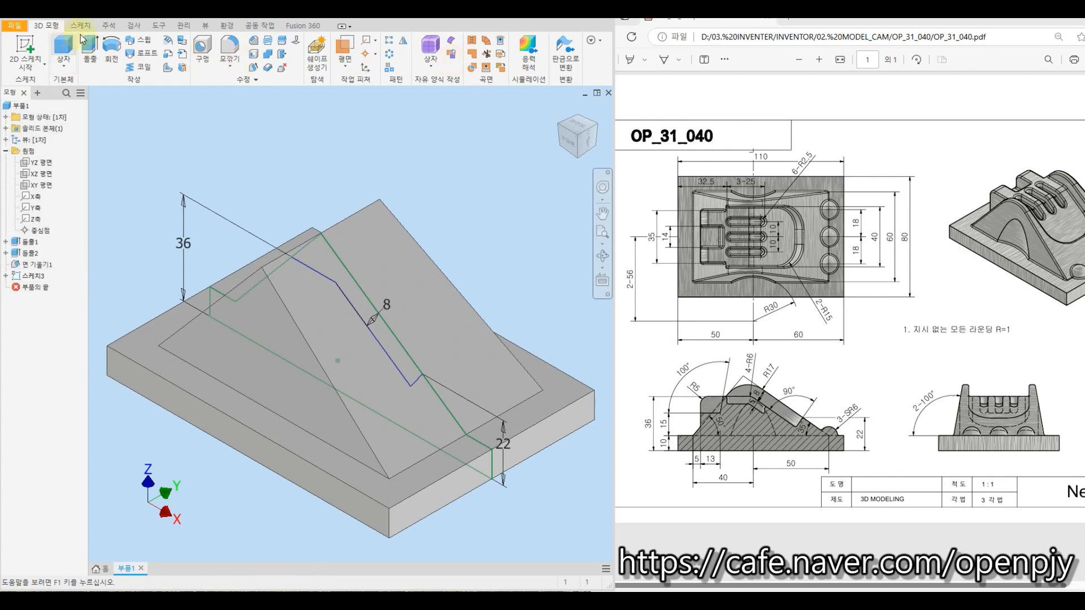
click(89, 44)
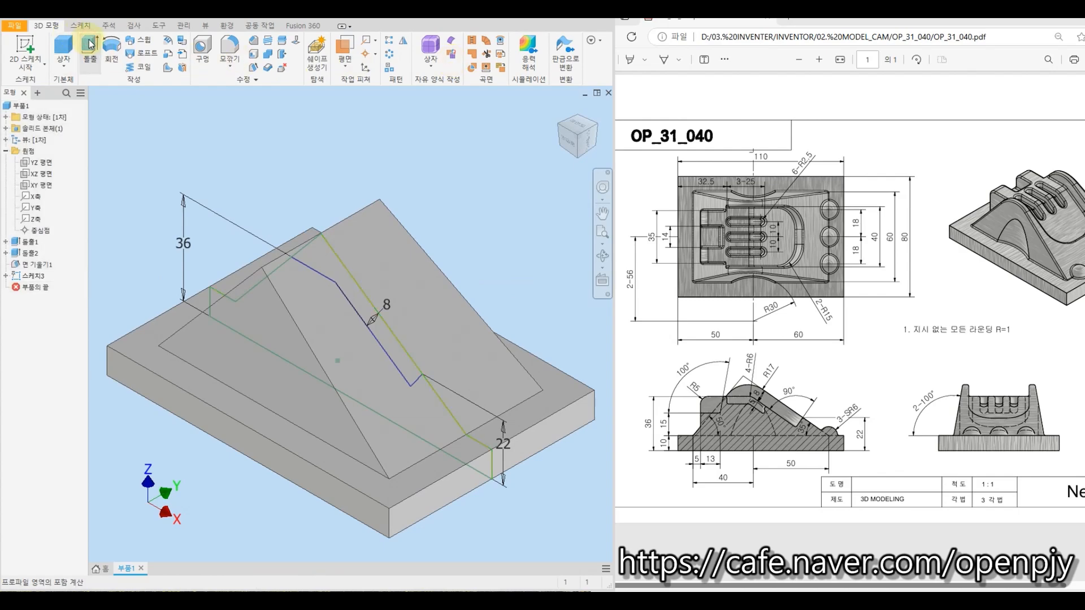
click(329, 260)
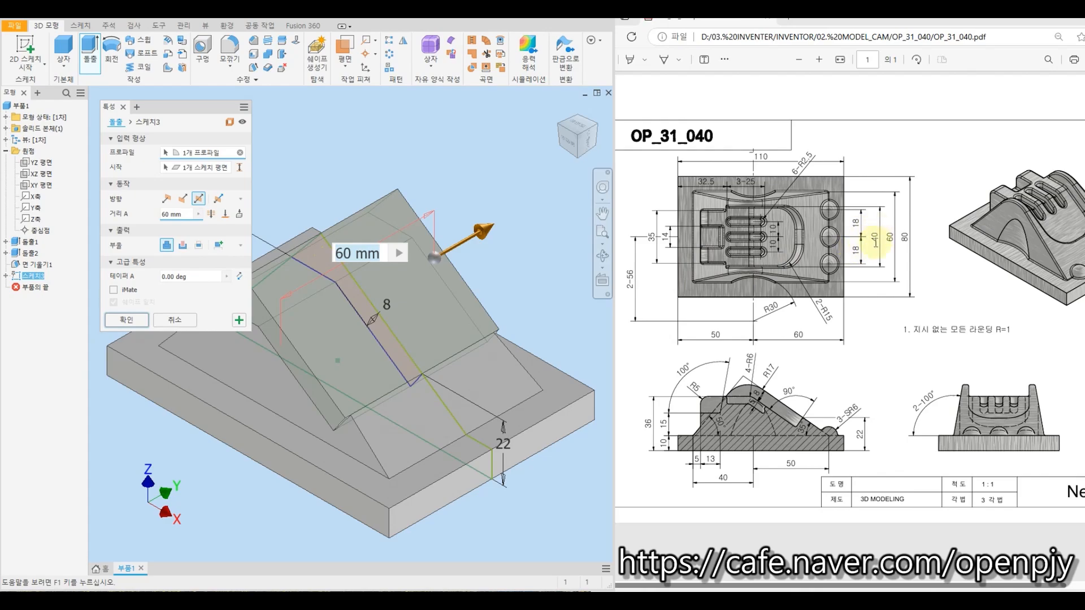
click(186, 215)
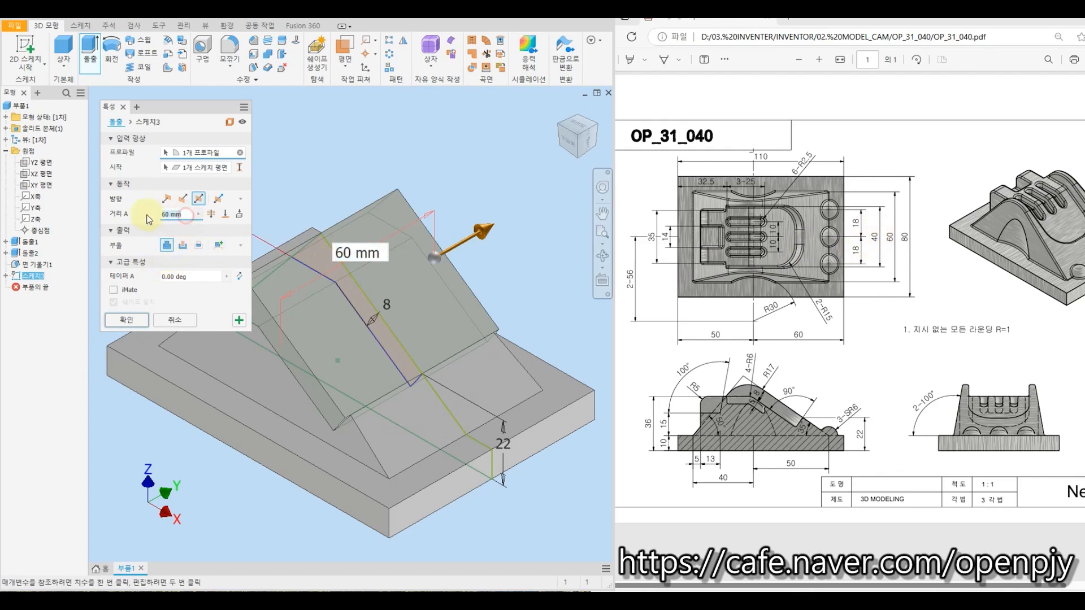
text(40)
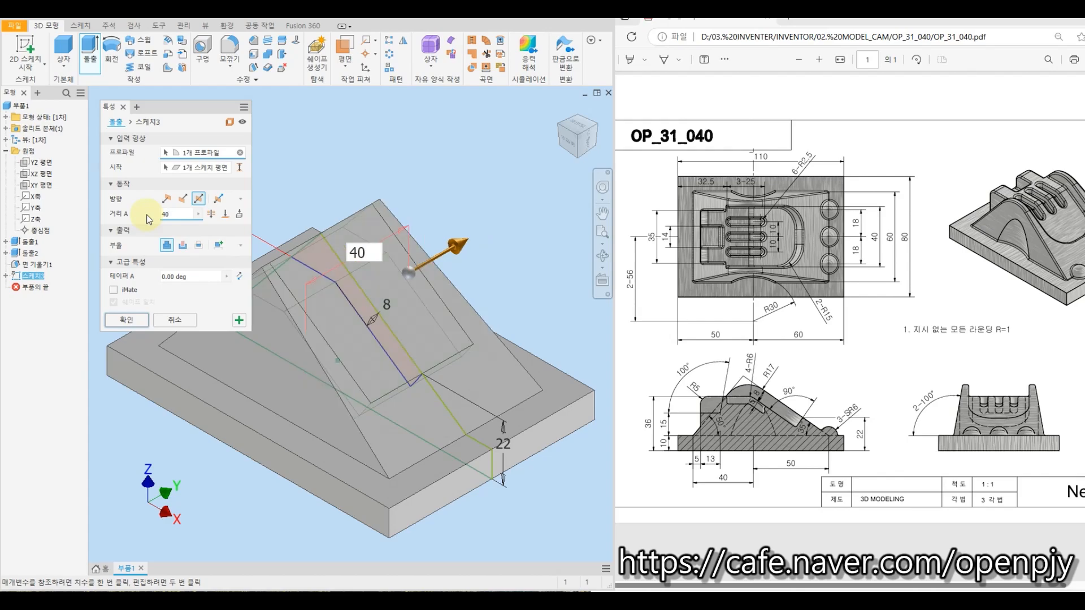
click(183, 246)
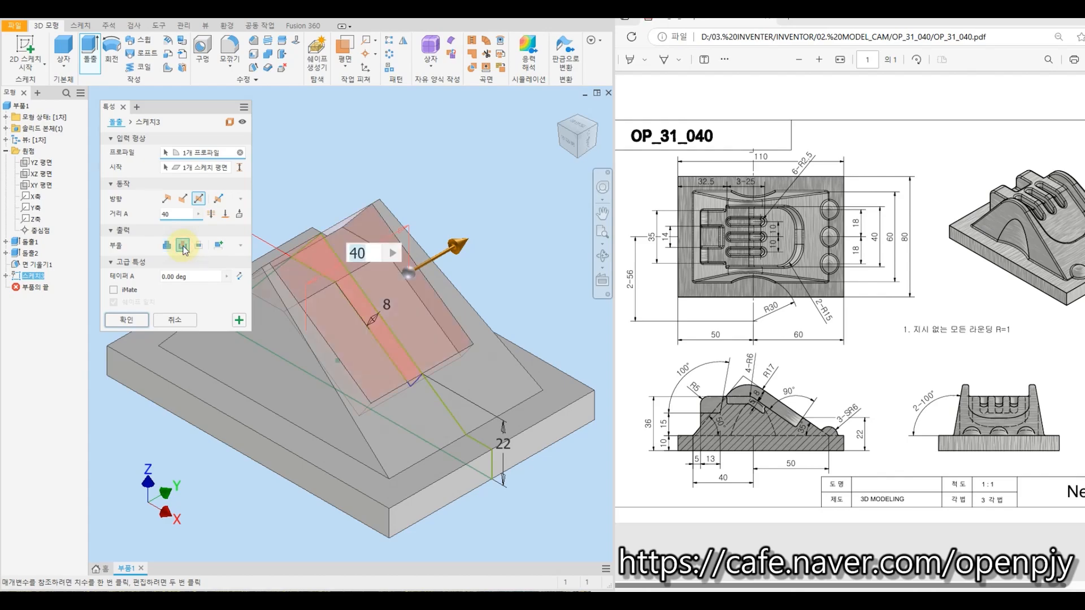
click(126, 320)
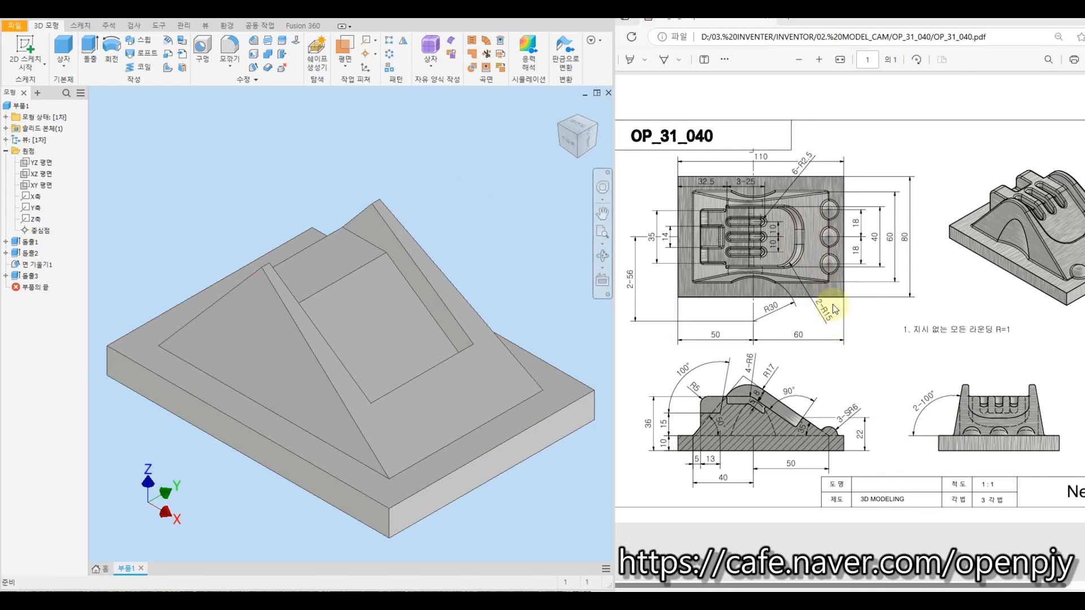
Fillet the two vertical corner edges at the lower end of the pocket with a 15 mm radius
click(228, 45)
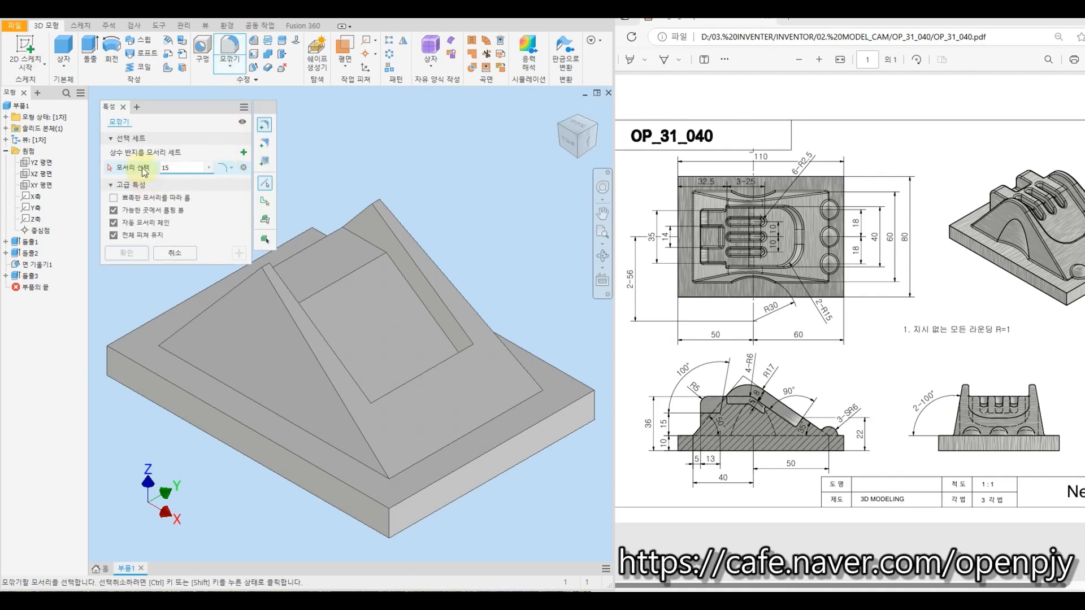
shift+middle_drag(481, 268, 496, 286)
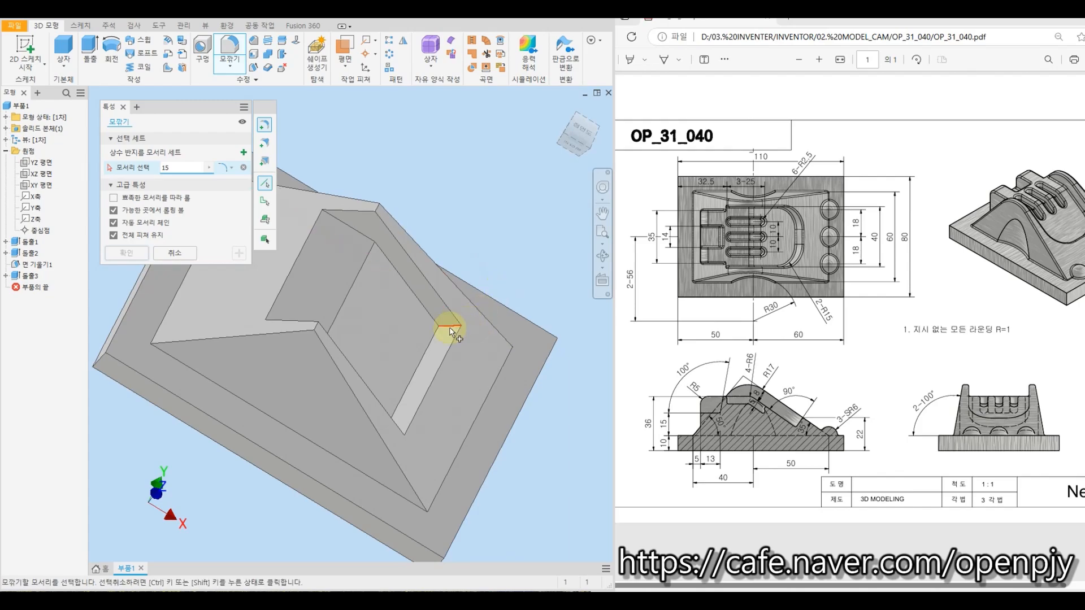
click(448, 329)
shift+middle_drag(545, 250, 494, 281)
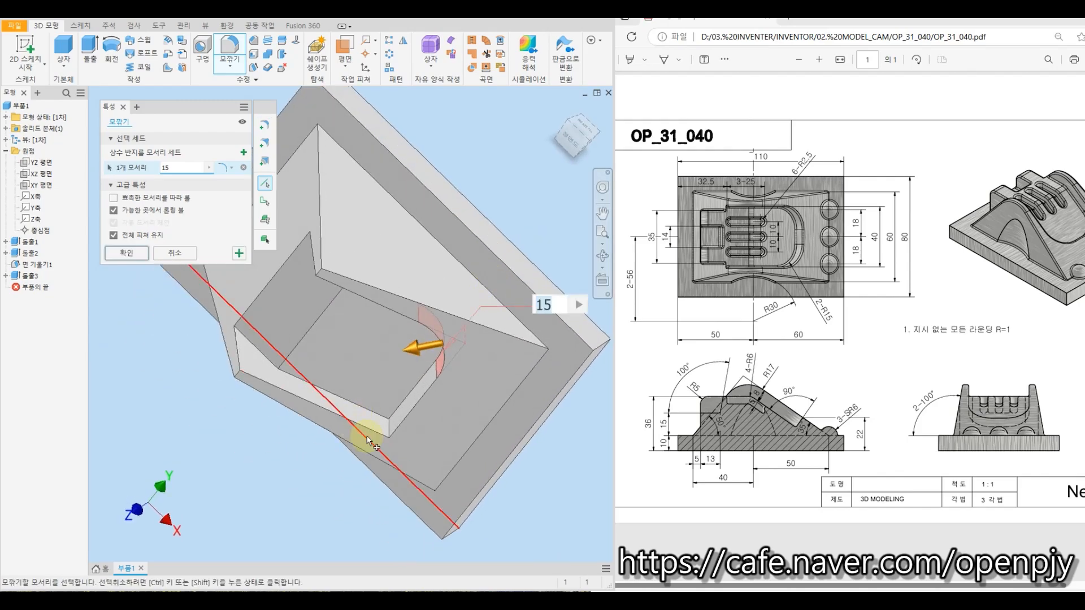
click(388, 430)
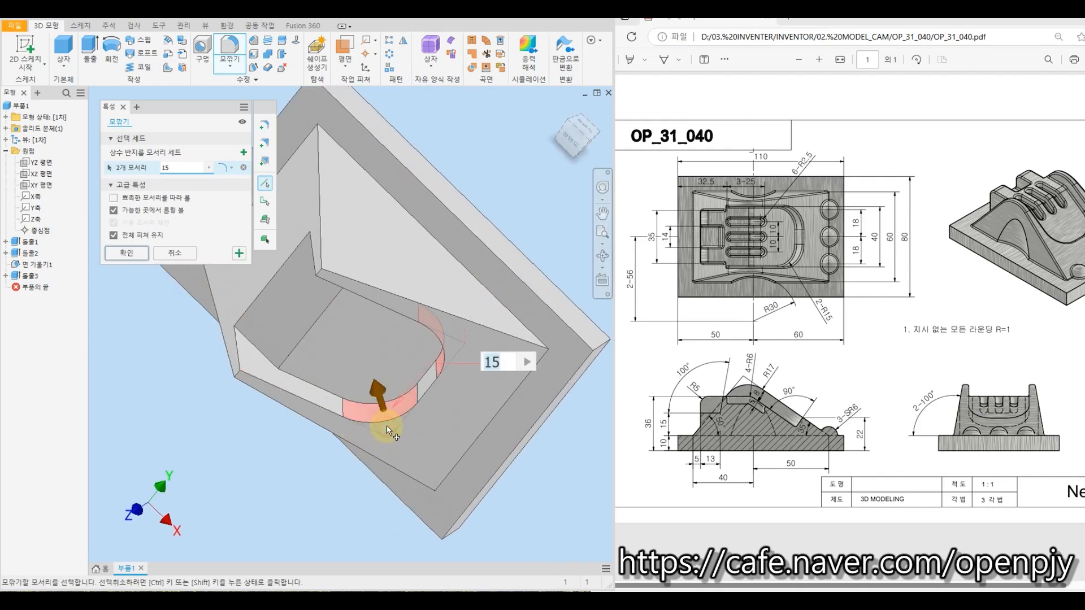
click(241, 254)
click(175, 252)
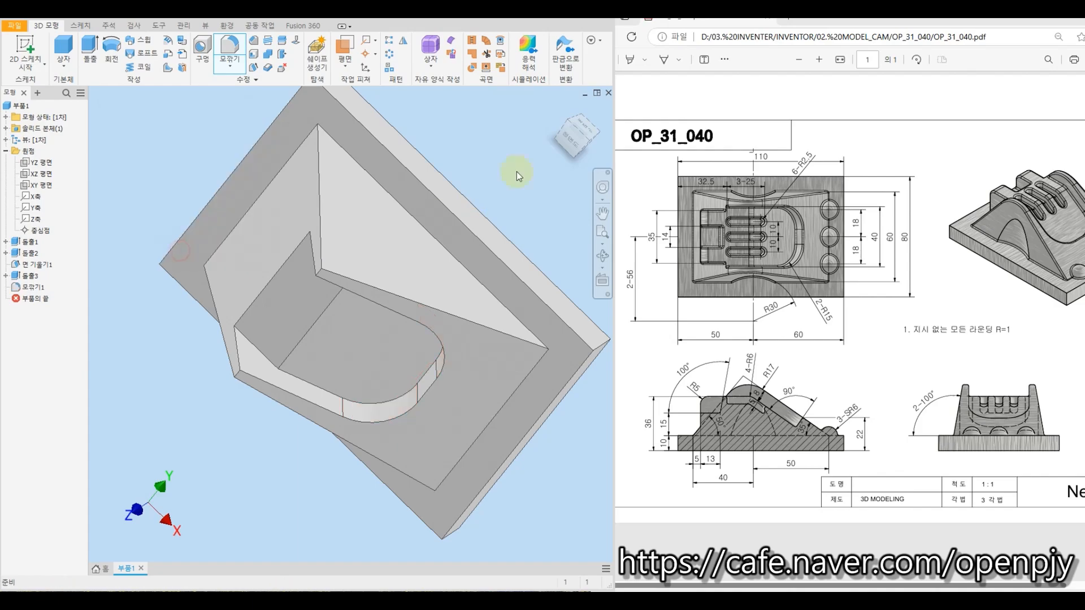
click(561, 109)
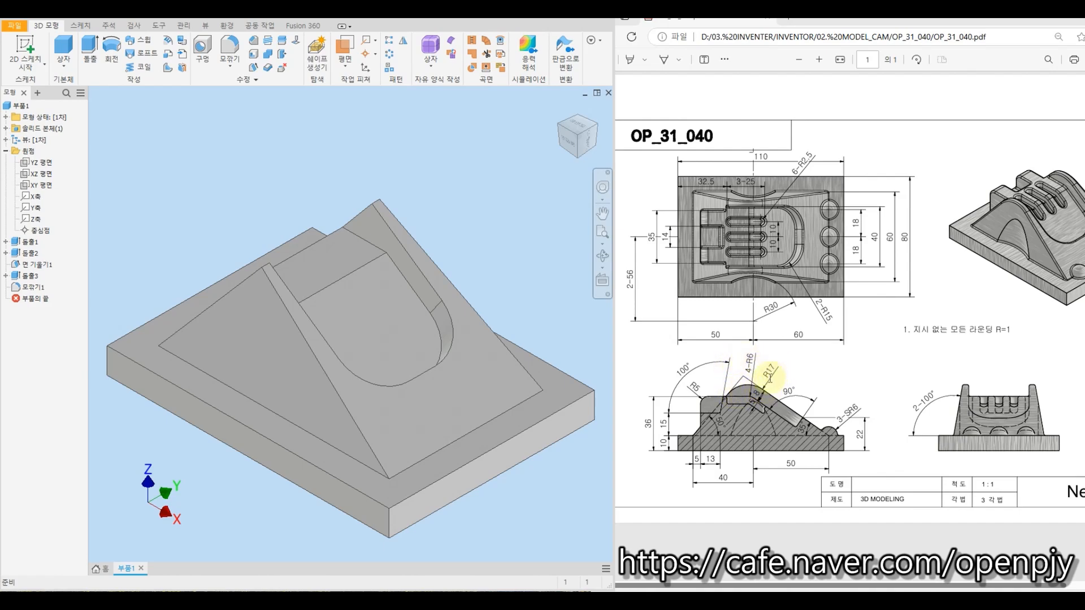
Fillet the two ridge edges at the top of the peaked body's side walls with a 17 mm radius
click(230, 49)
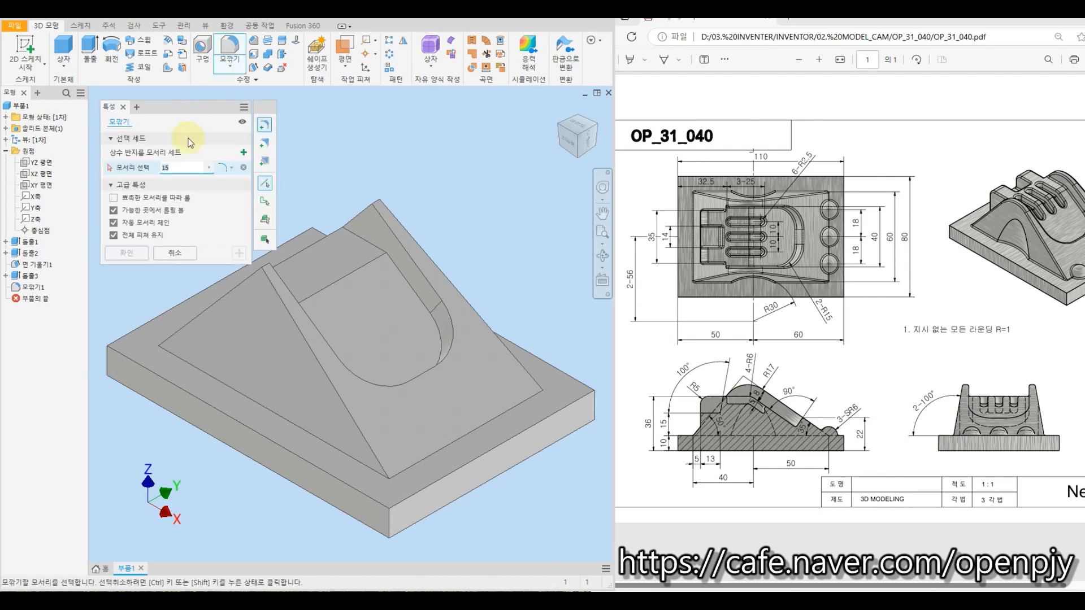
click(266, 264)
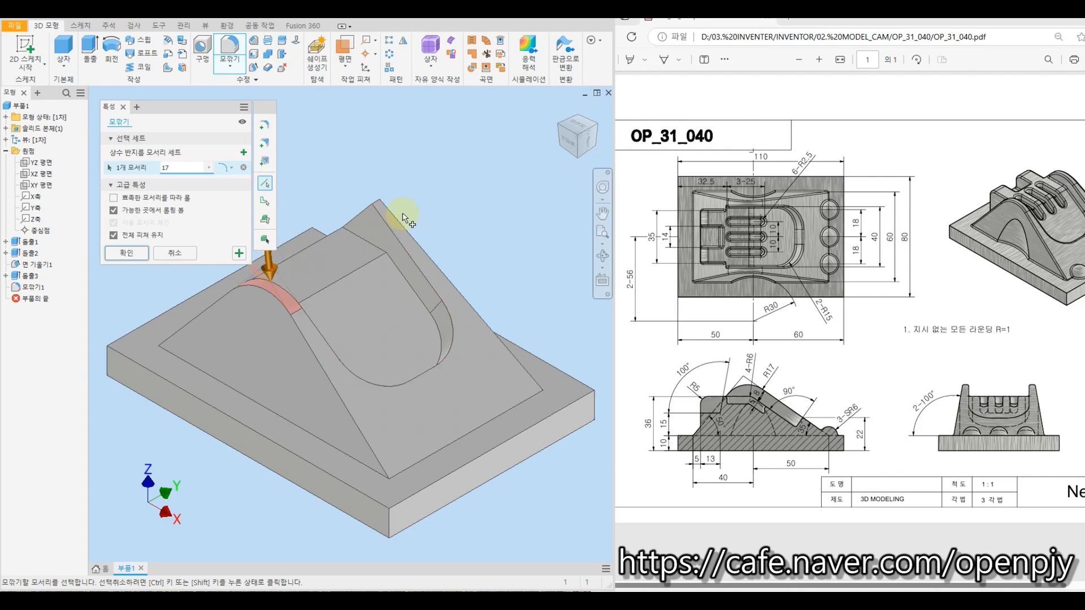
click(376, 205)
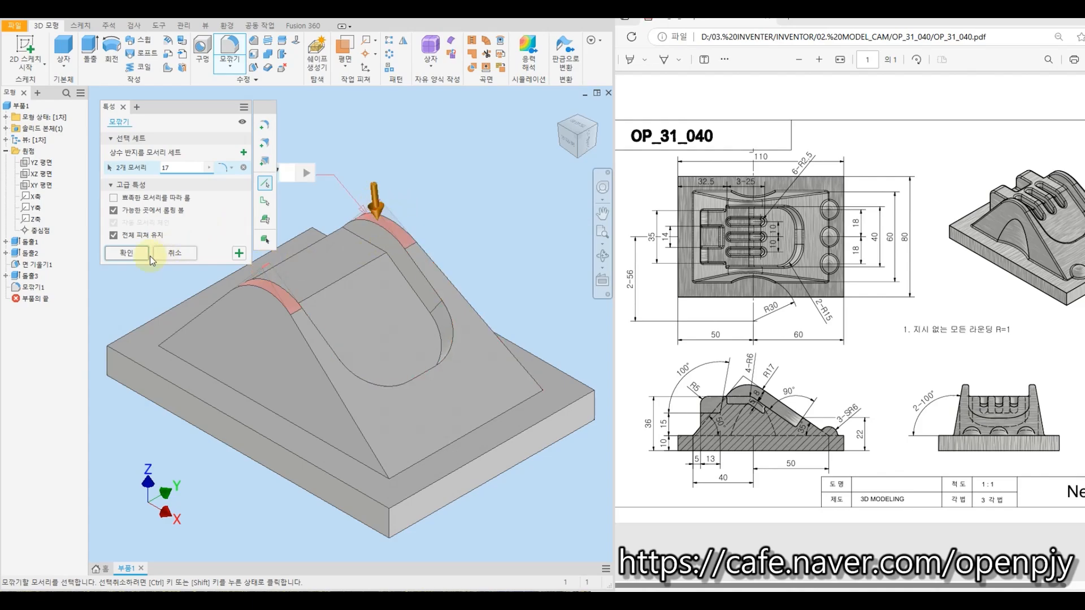
click(127, 254)
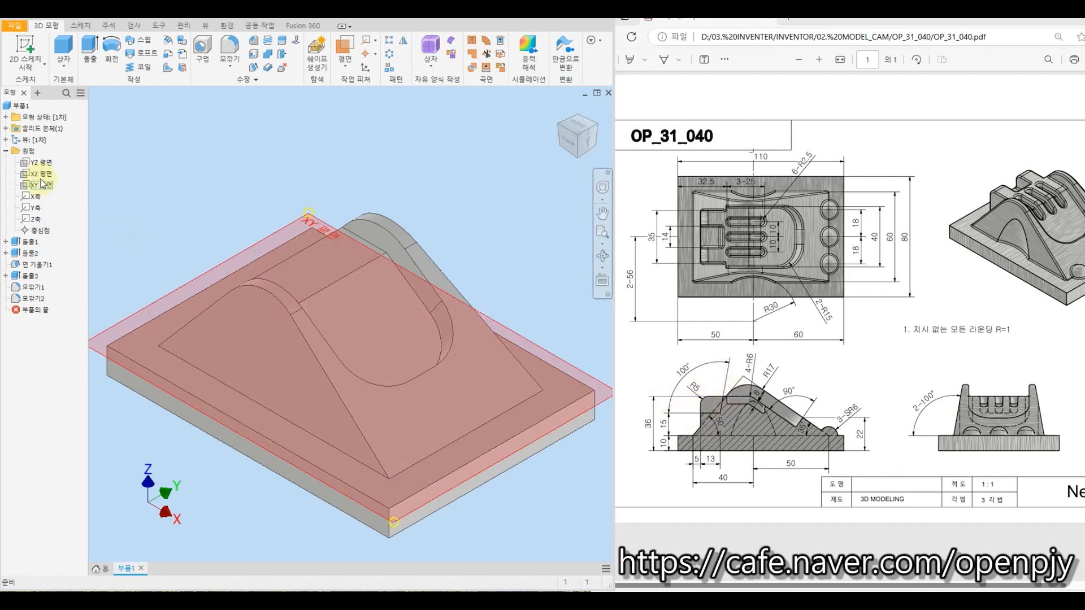
Start a sketch on the XZ plane and draw a rectangle about 30 × 34 mm overlapping the body's short slope
click(35, 174)
right_click(37, 176)
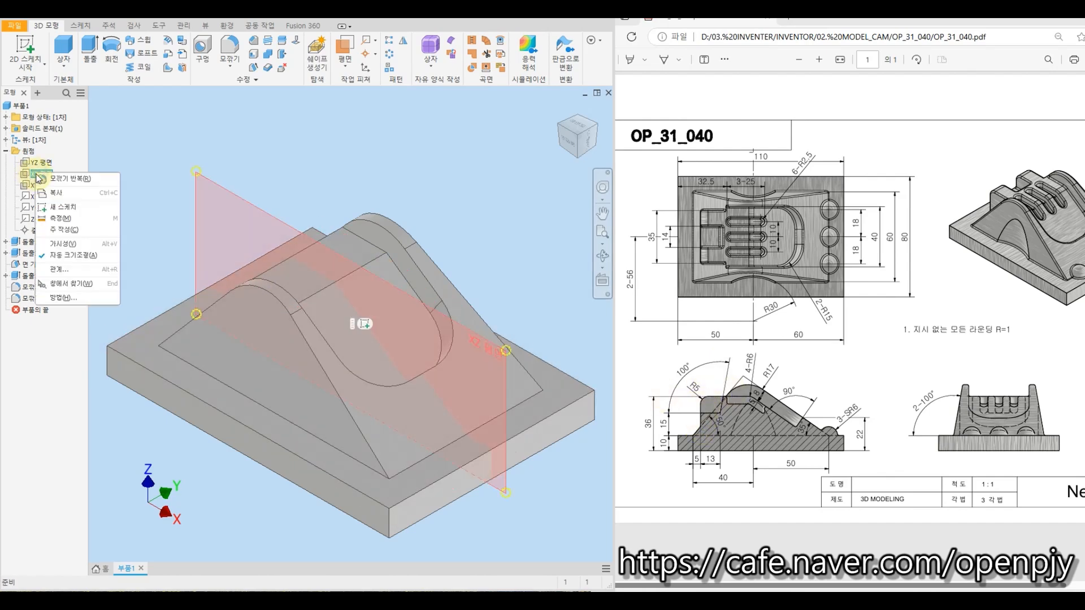
click(83, 209)
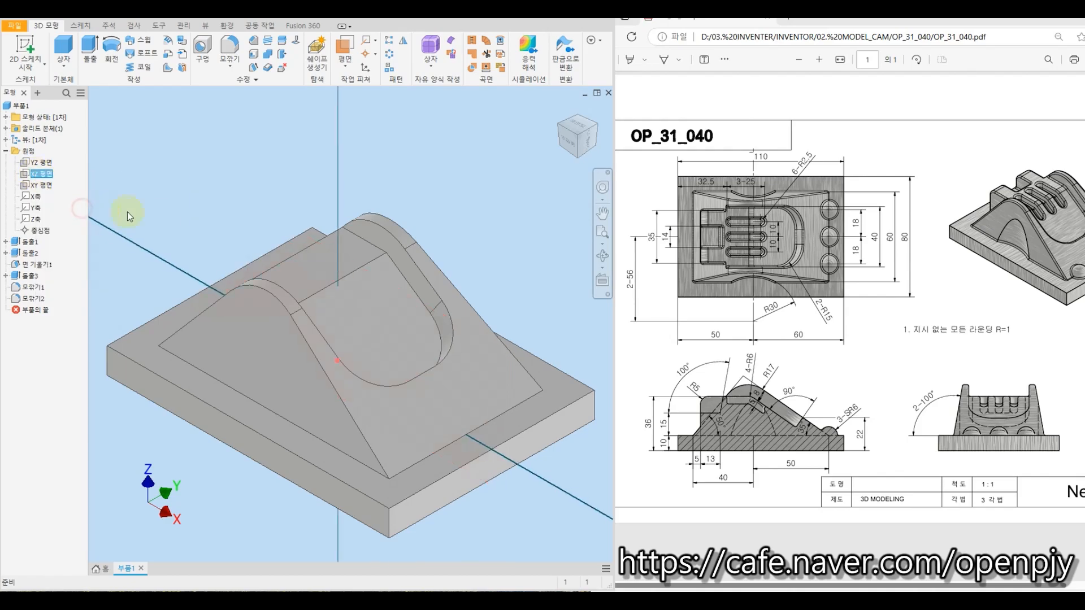
click(134, 46)
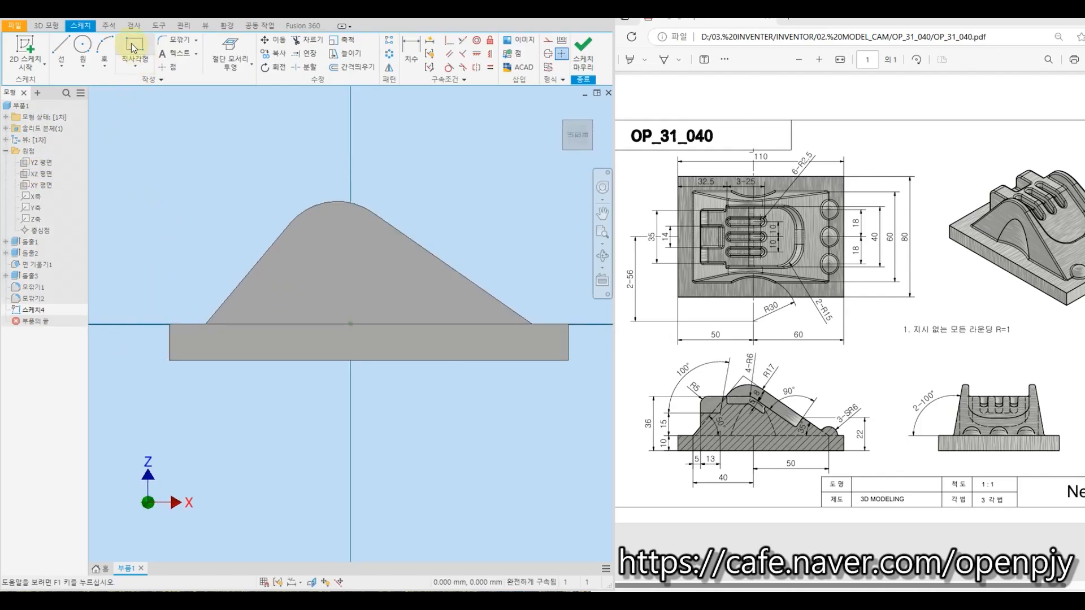
click(206, 225)
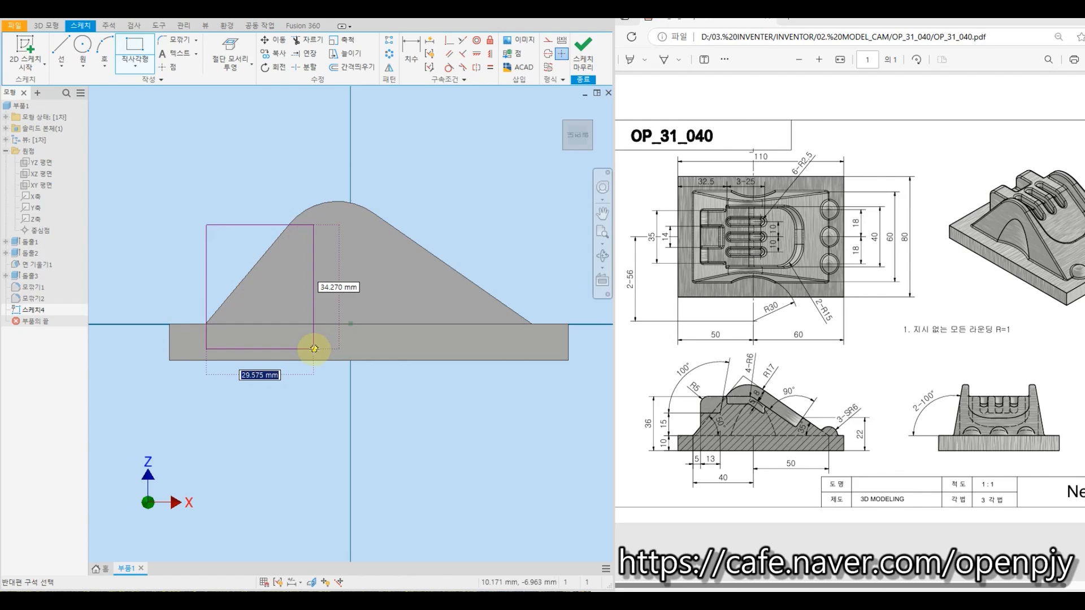
click(315, 348)
key(Escape)
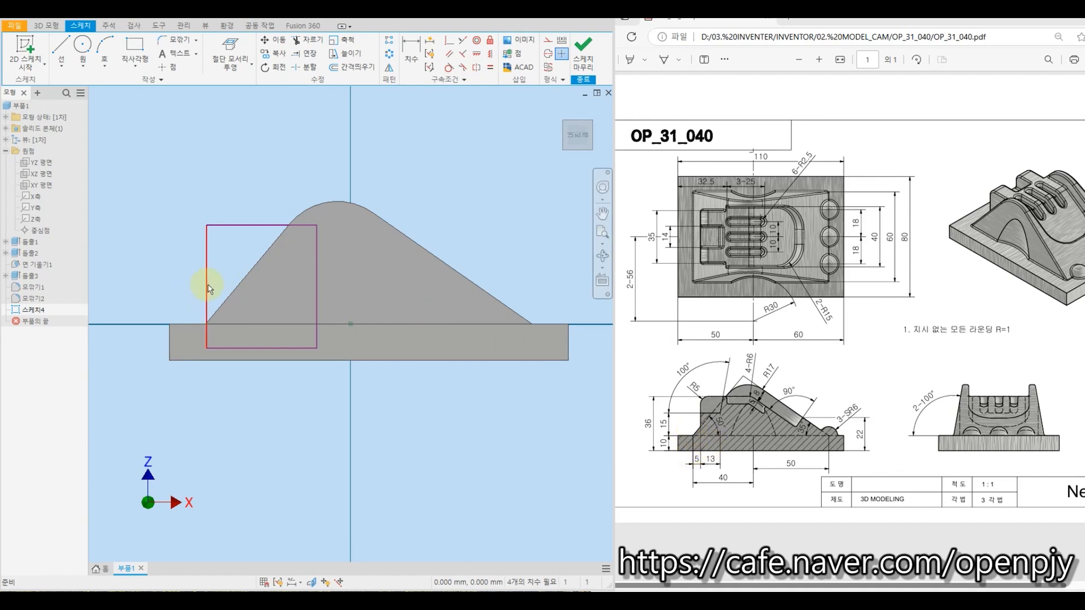
Move the rectangle's outer side inward and make its lower edge collinear with the base plate's top line
drag(207, 284, 235, 287)
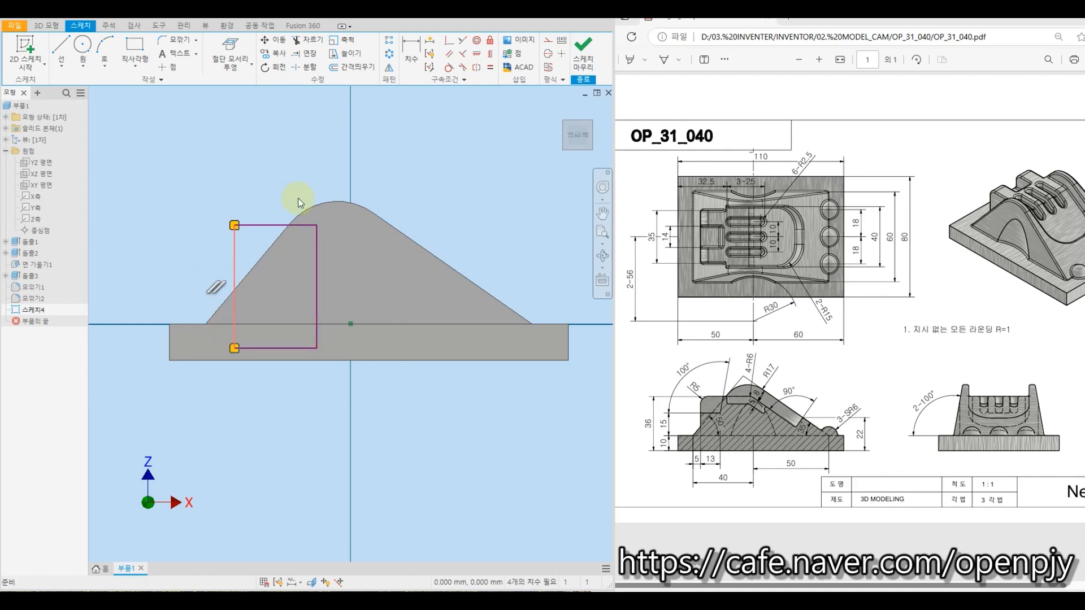
click(465, 40)
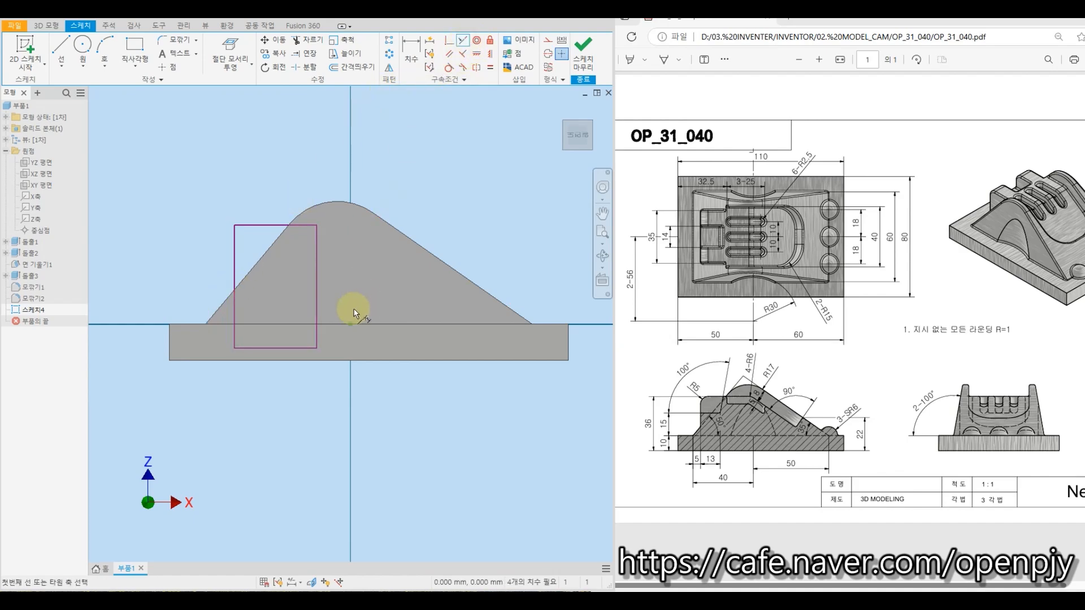
click(329, 324)
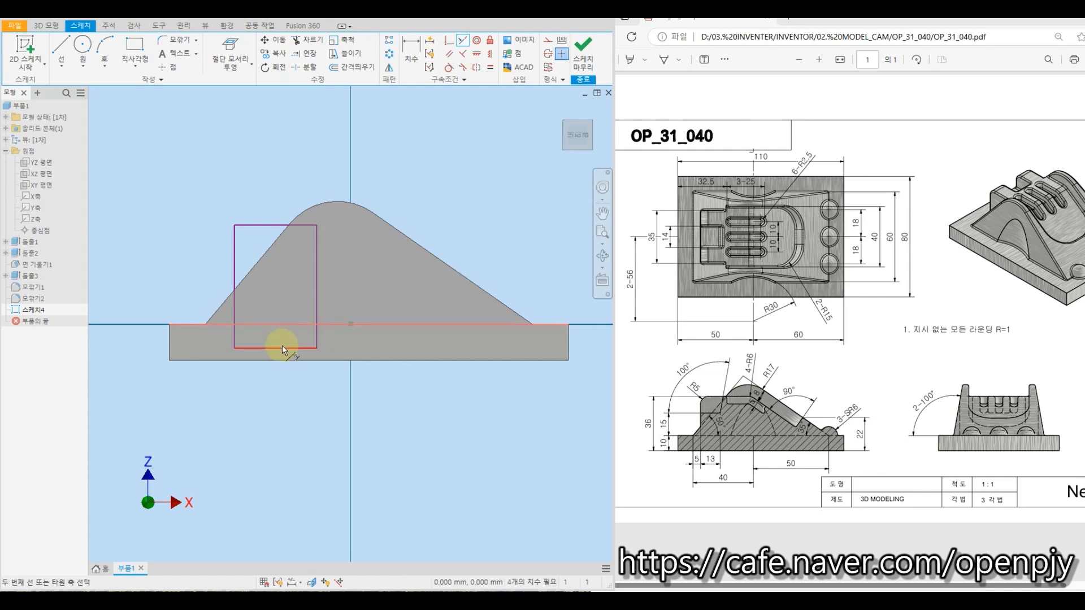
click(282, 345)
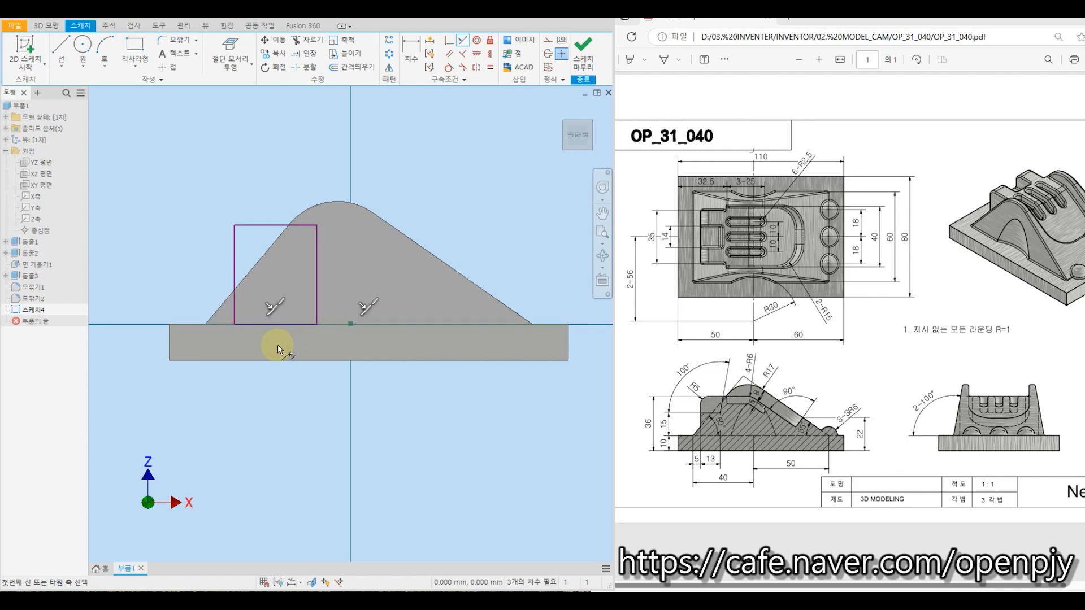
Project the cut edges of the body onto the sketch plane as references for the rectangle
click(410, 49)
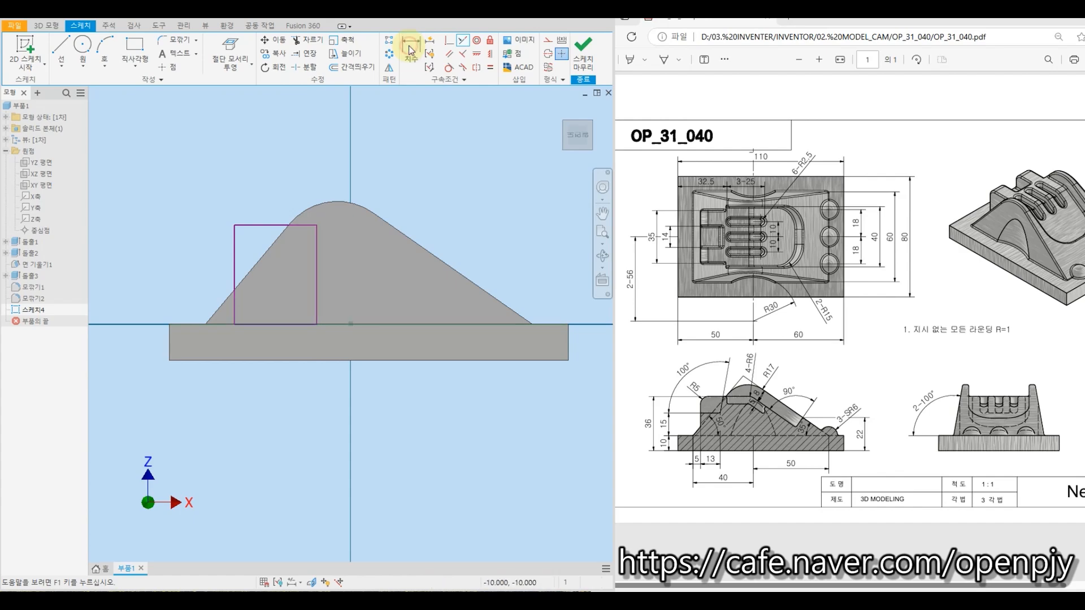
shift+middle_drag(219, 326, 228, 335)
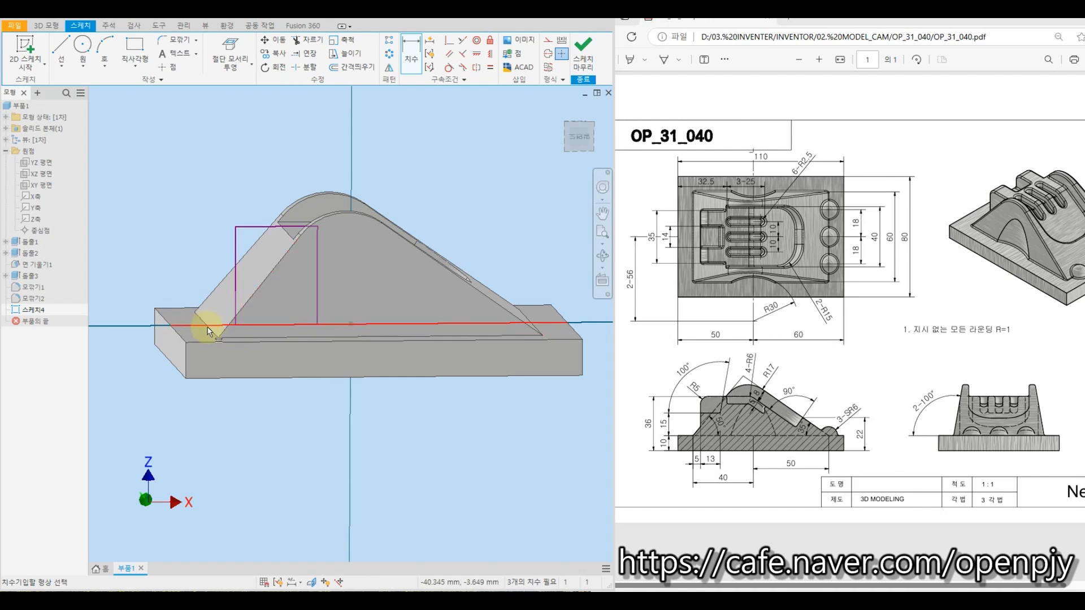
click(231, 45)
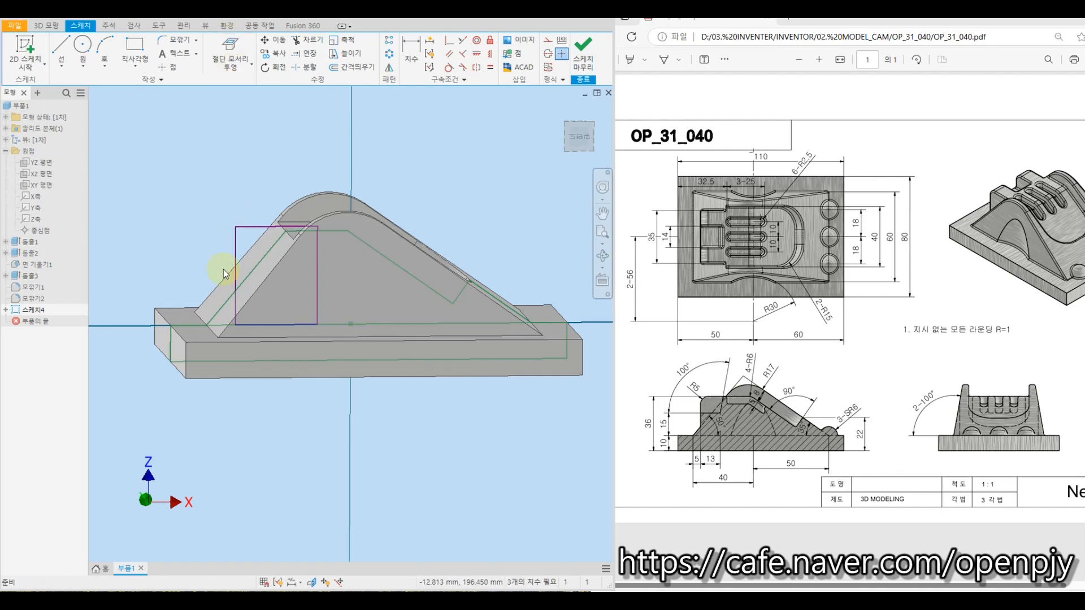
click(235, 315)
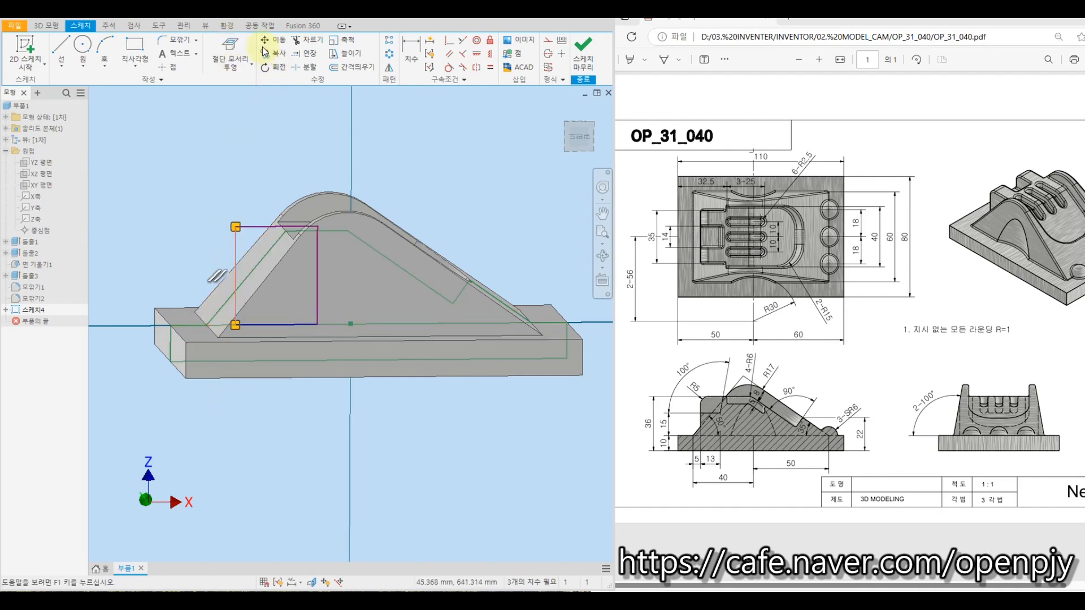
Dimension the rectangle's outer side at 5 mm from the foot of the short slope
key(d)
click(207, 326)
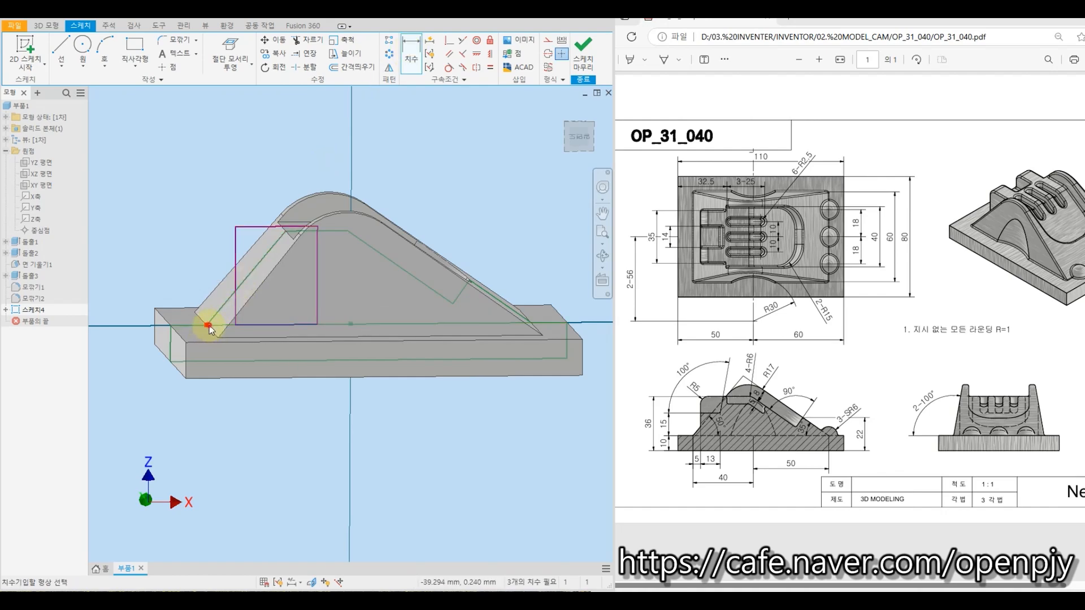
click(235, 310)
click(227, 400)
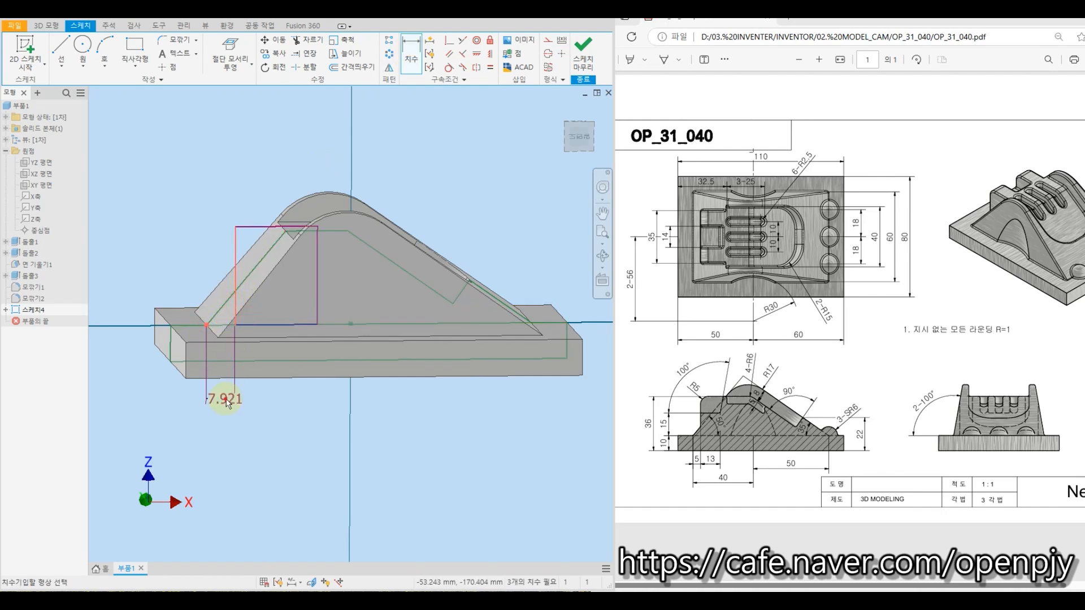
text(5)
key(Return)
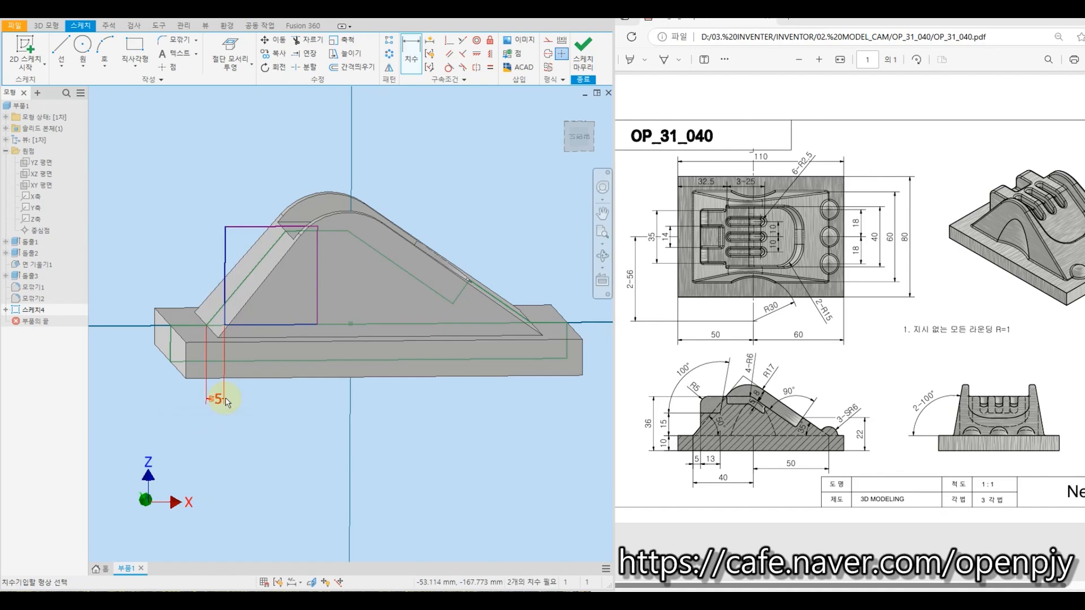
Dimension the rectangle's upper edge at 36 mm above the base plate's bottom edge
scroll(520, 181, up, 2)
key(Page_Up)
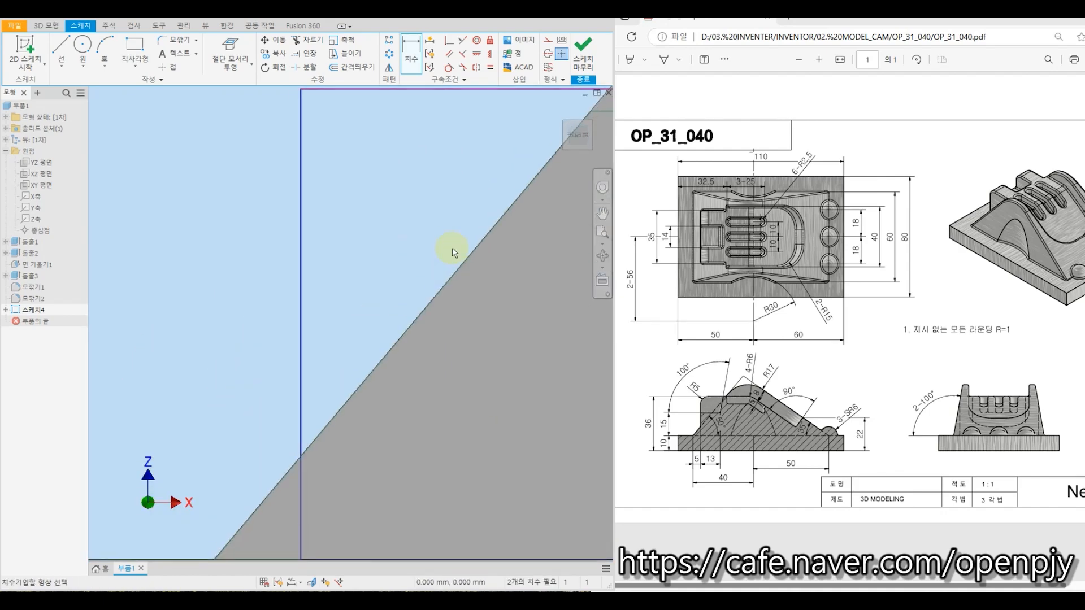
click(328, 382)
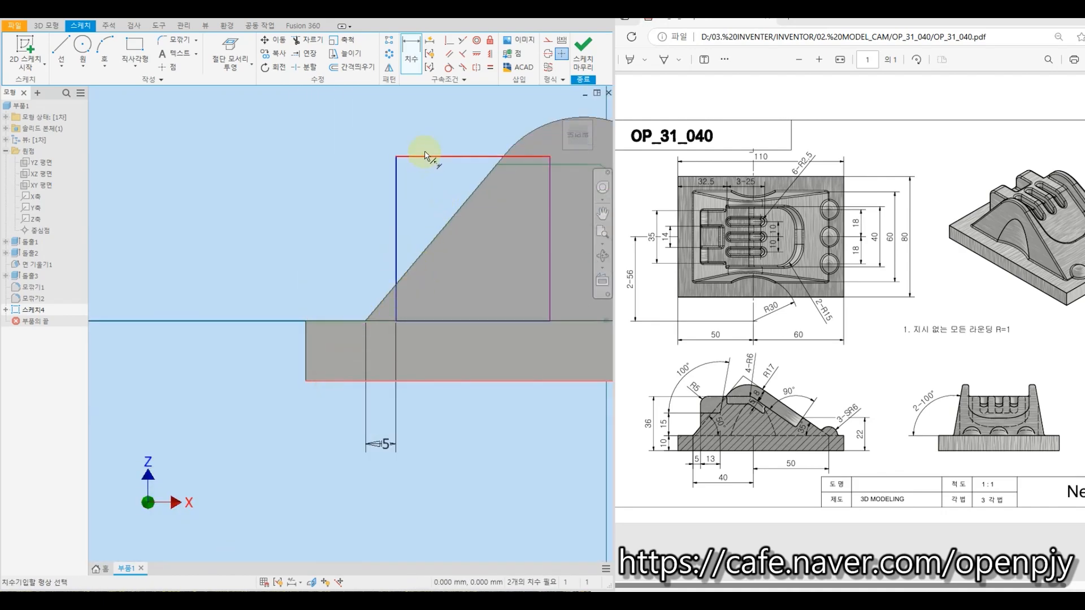
click(425, 158)
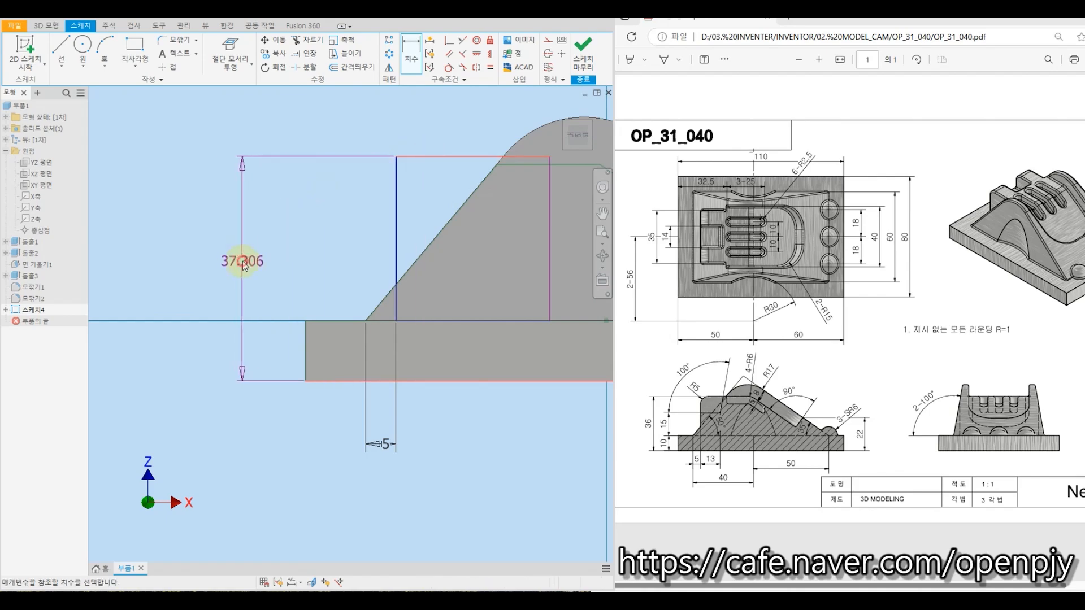
click(244, 261)
text(36)
key(Return)
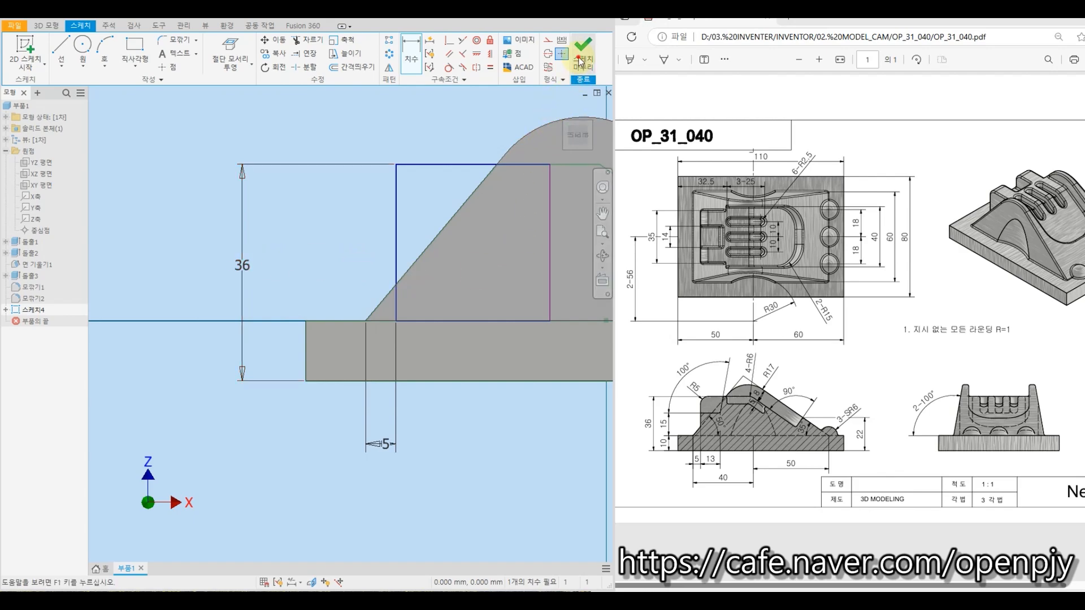
Finish the sketch and extrude the rectangle's two regions symmetrically by 35 mm in total, joined to the body
click(556, 109)
click(583, 56)
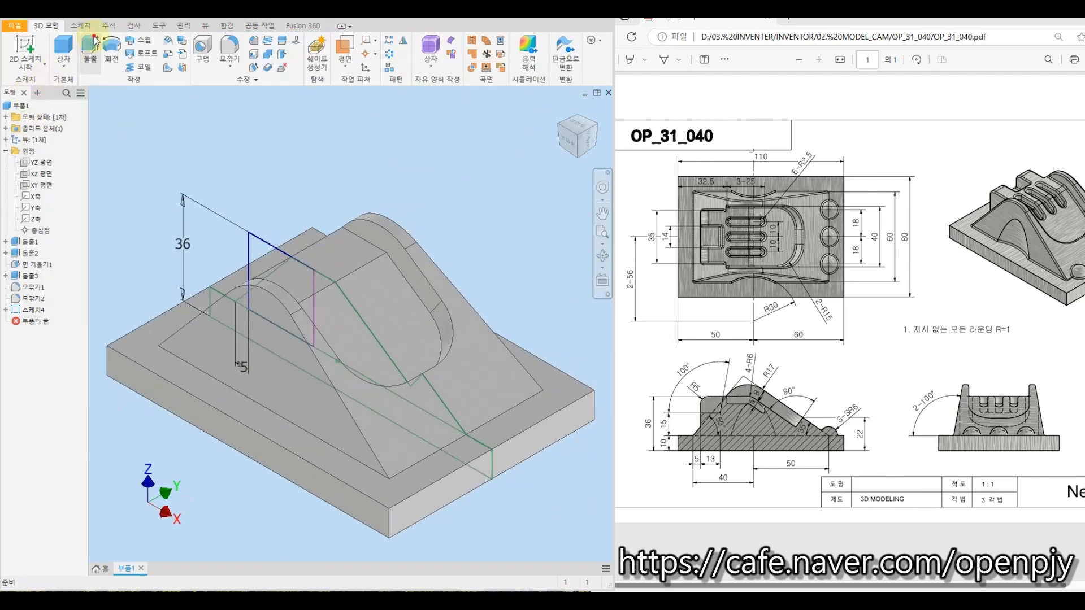
click(89, 50)
click(266, 240)
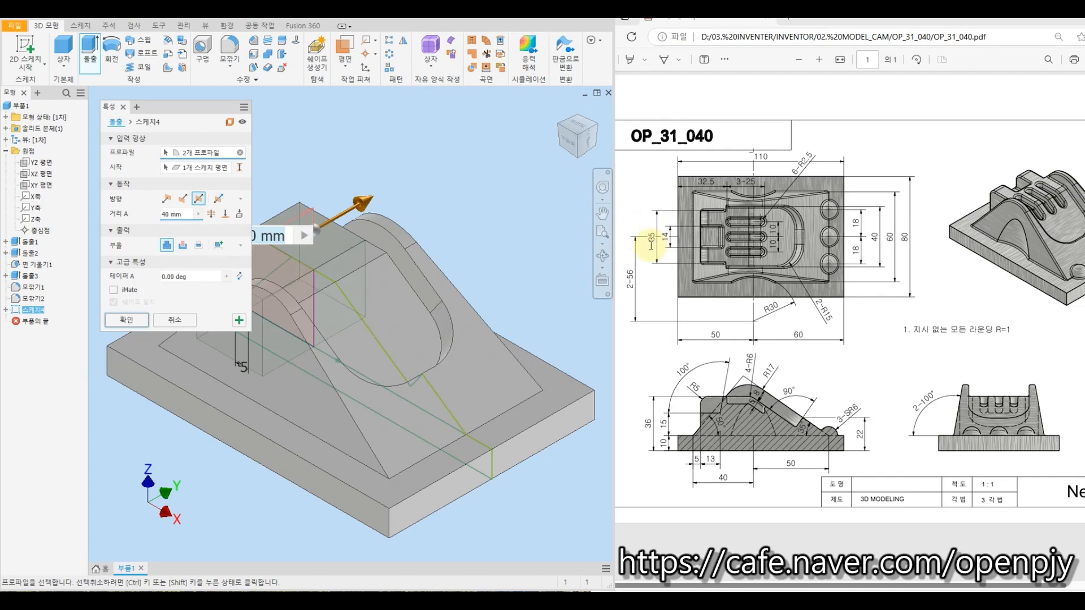
click(186, 214)
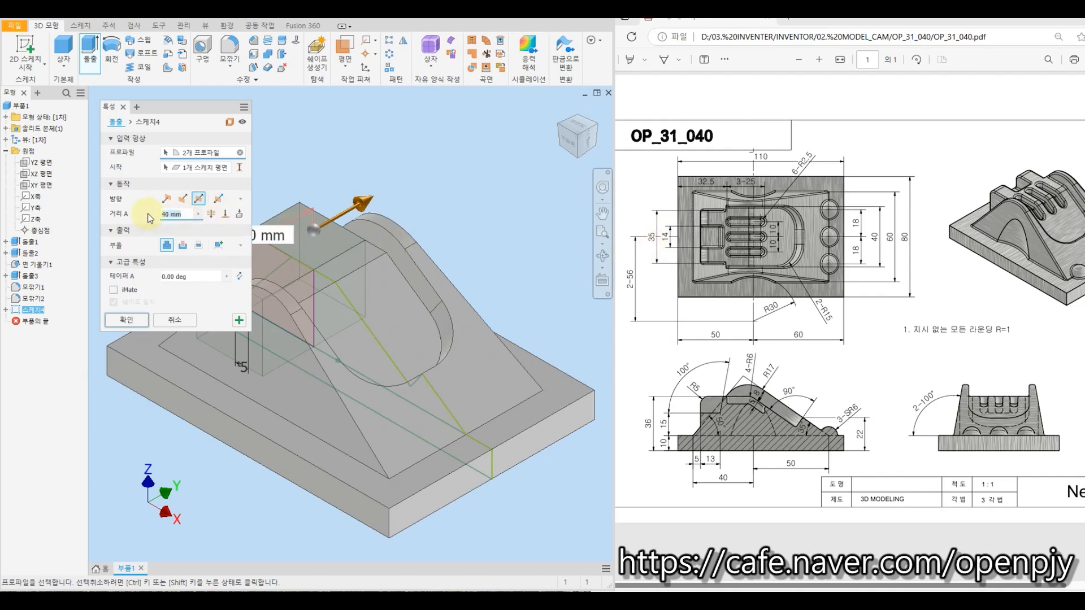
text(35)
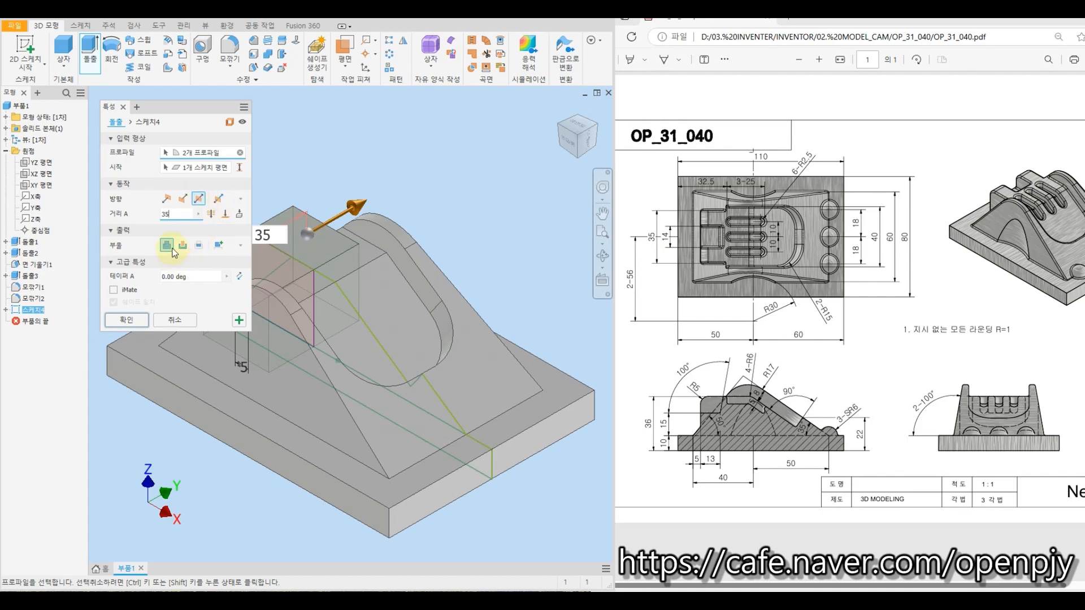
click(140, 323)
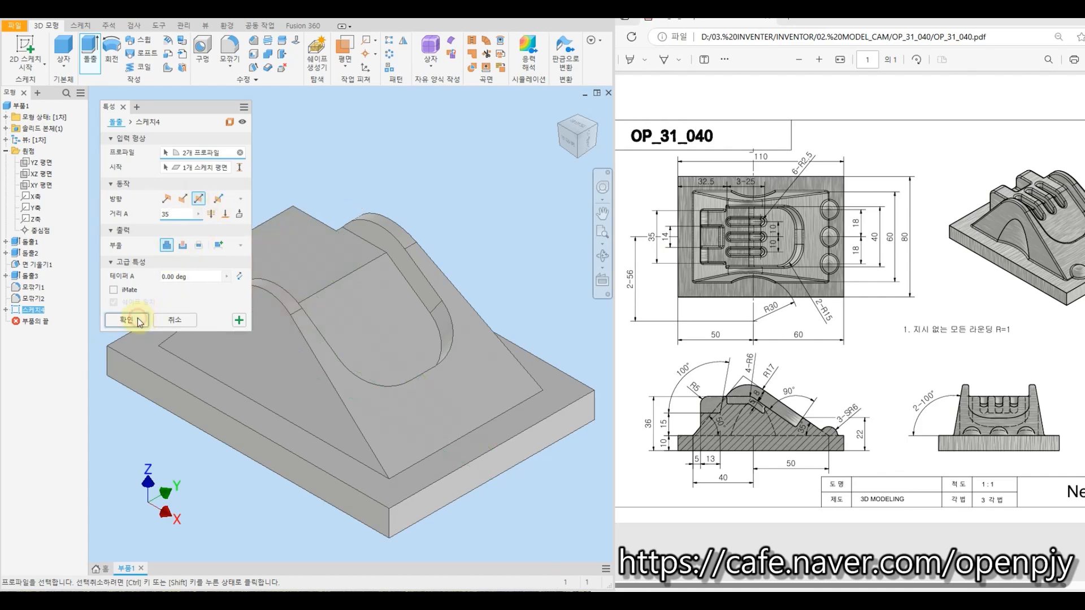
Start a sketch on the XZ plane and draw a rectangle overlapping the rear block's upper outer corner
mouse_move(166, 294)
shift+middle_down()
mouse_move(187, 291)
mouse_move(162, 290)
mouse_move(174, 306)
mouse_move(153, 290)
mouse_move(151, 300)
shift+middle_up()
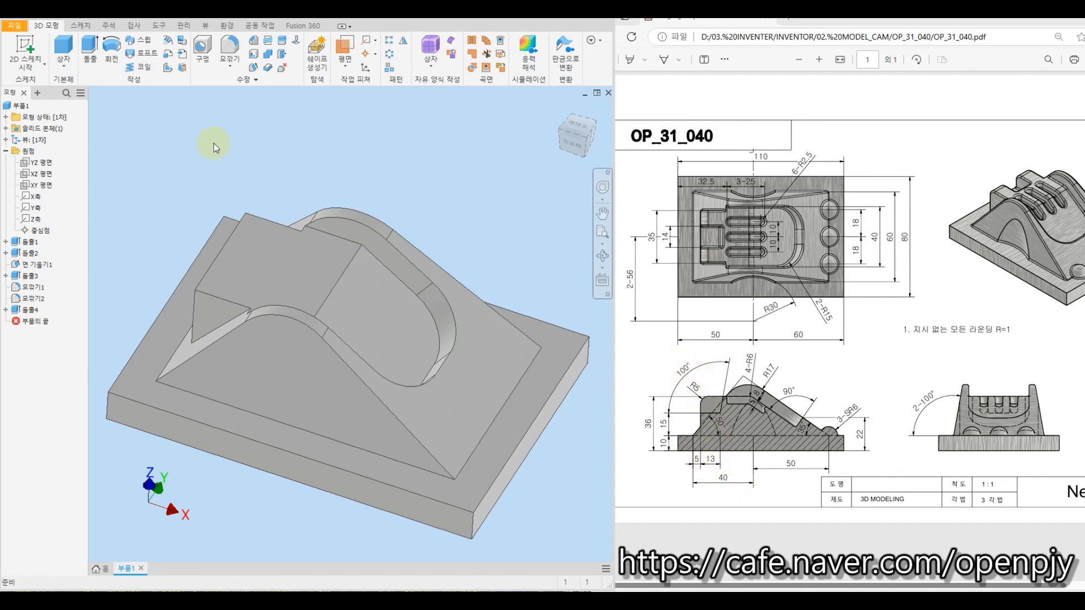
click(48, 176)
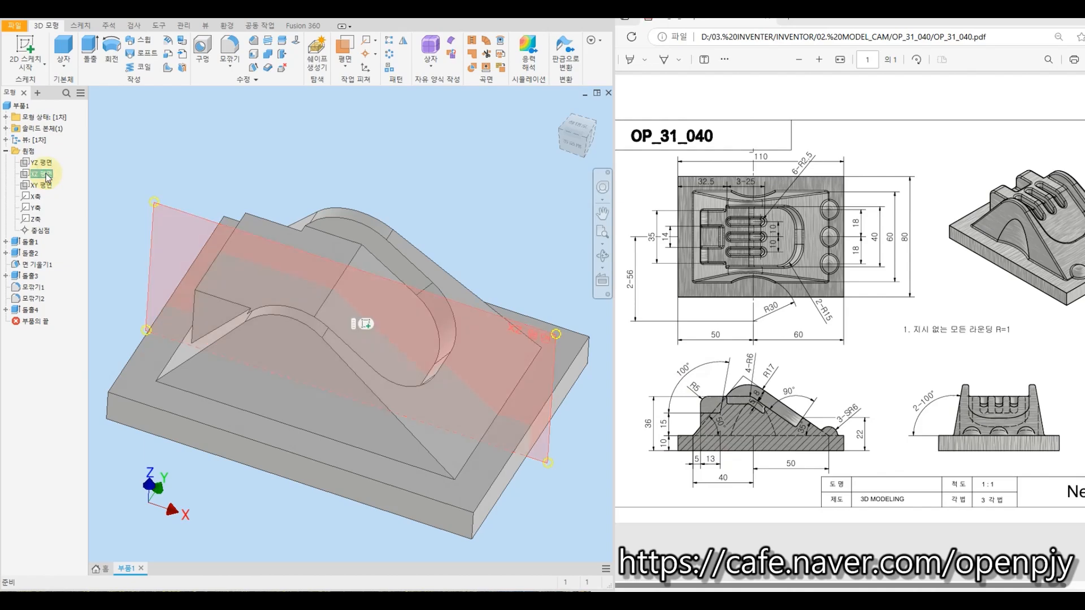
right_click(47, 178)
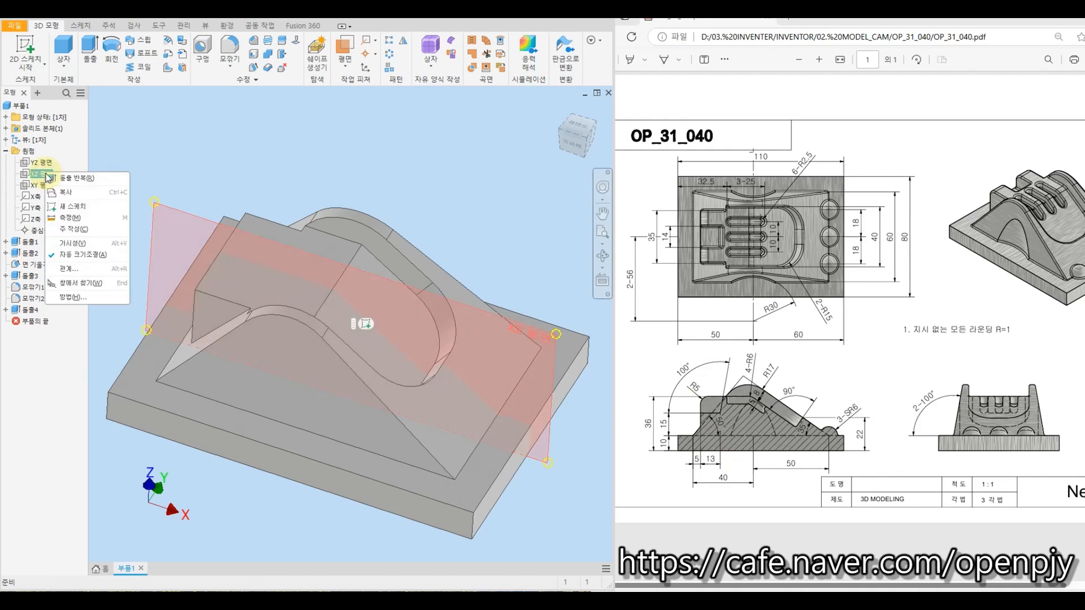
click(90, 206)
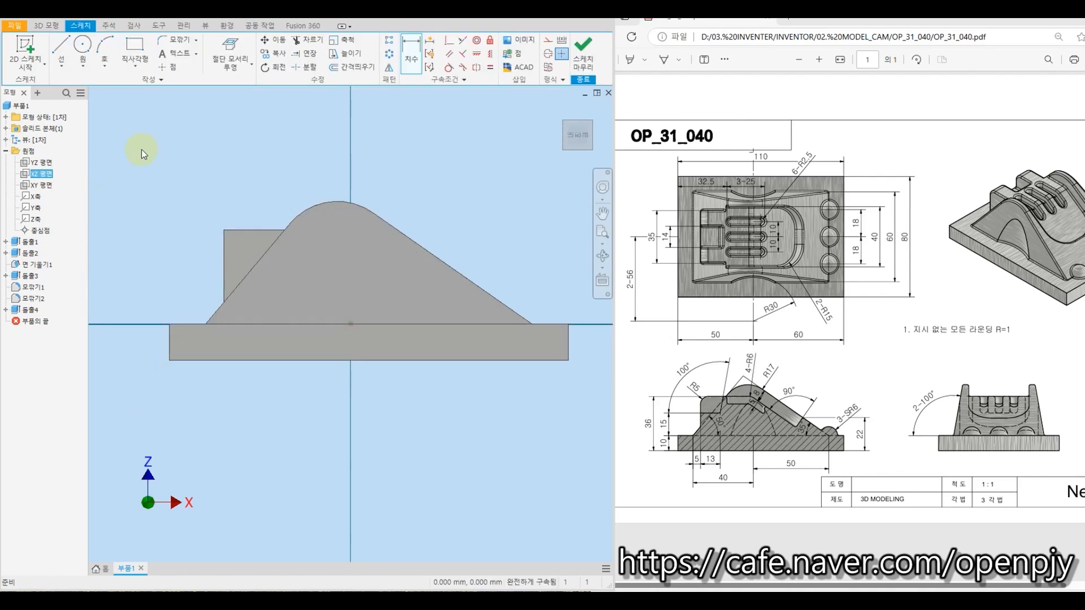
click(136, 47)
click(182, 186)
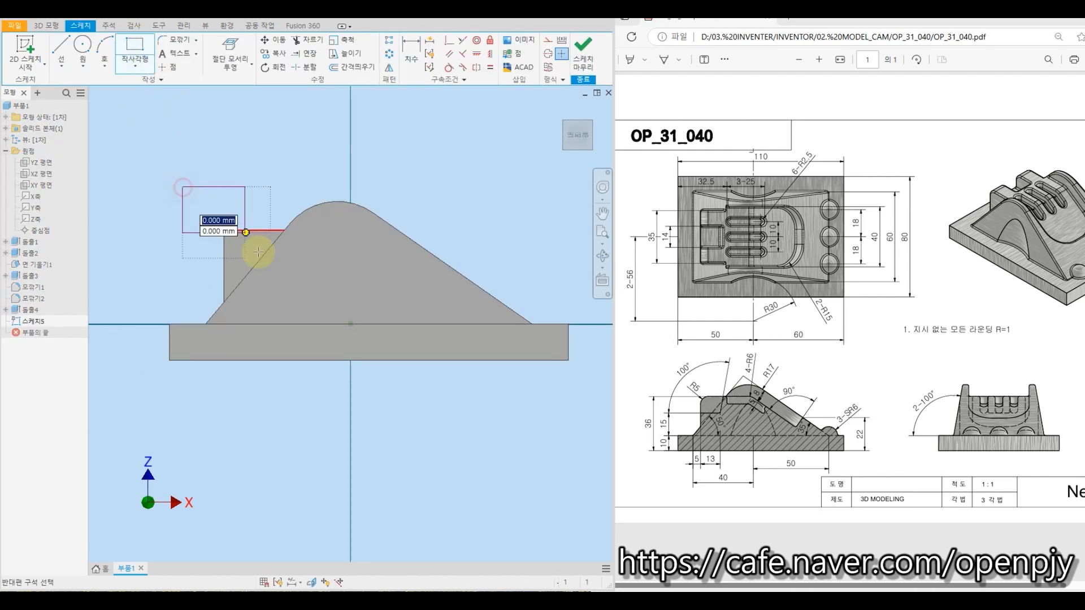
click(267, 266)
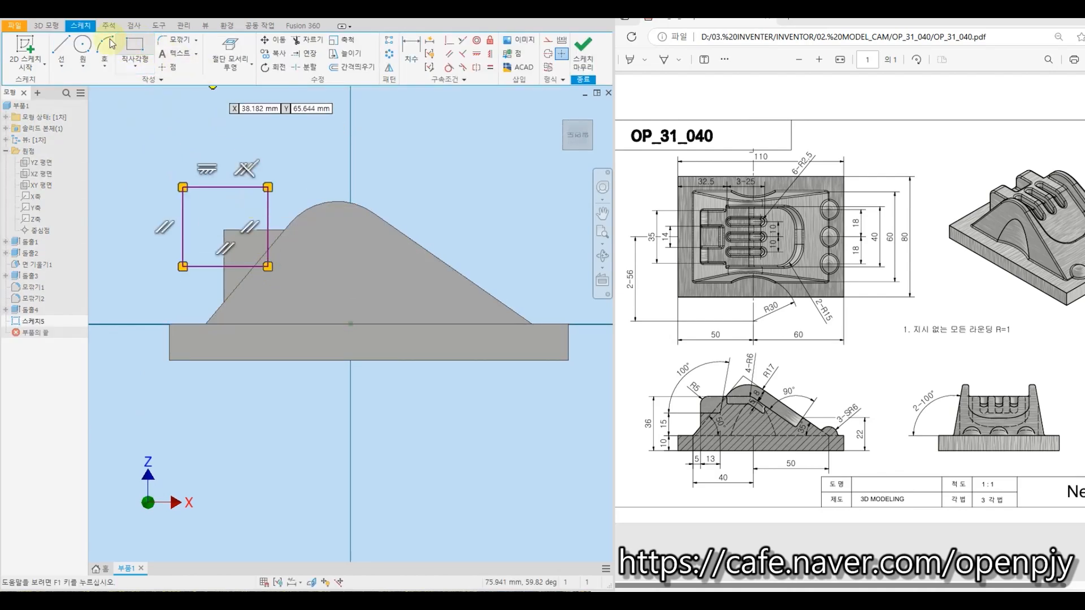
Draw a slanted line from the rectangle's lower edge past its inner side and trim the excess to leave a slanted corner
click(60, 47)
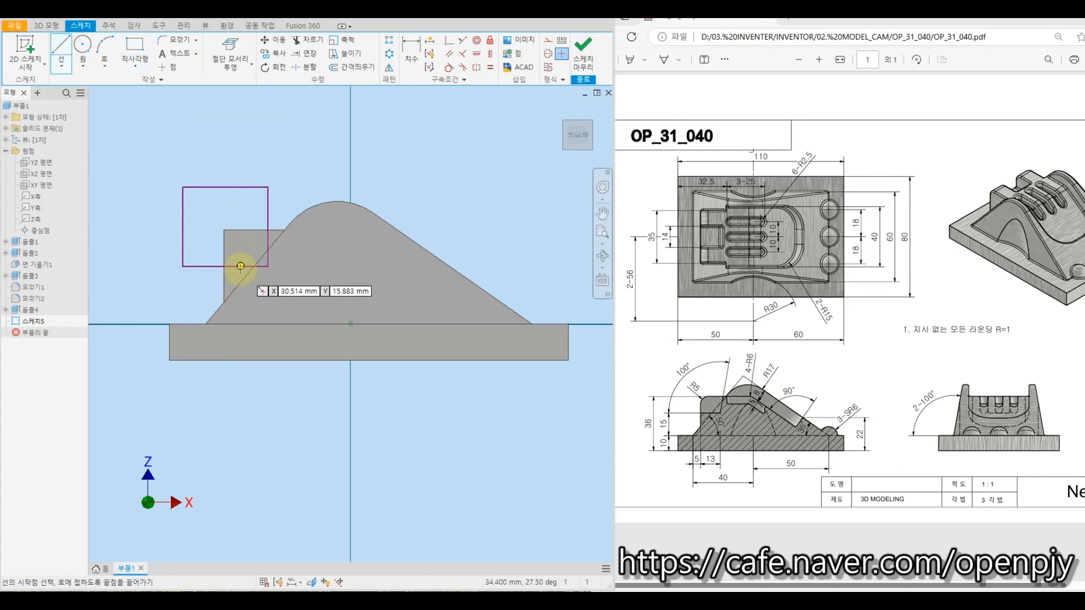
click(239, 266)
click(284, 200)
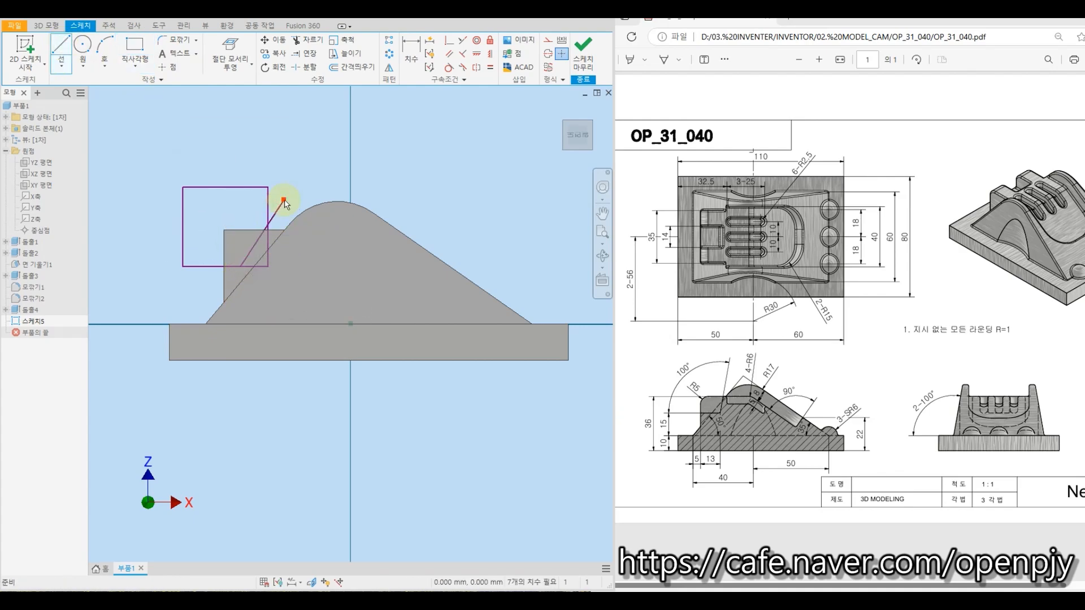
key(Escape)
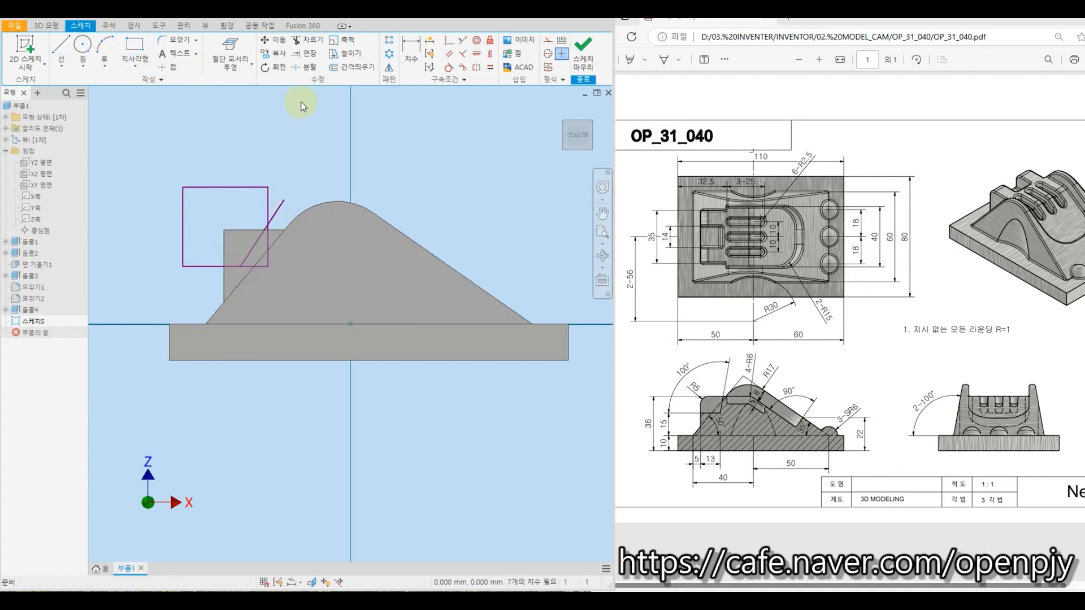
click(305, 39)
click(278, 211)
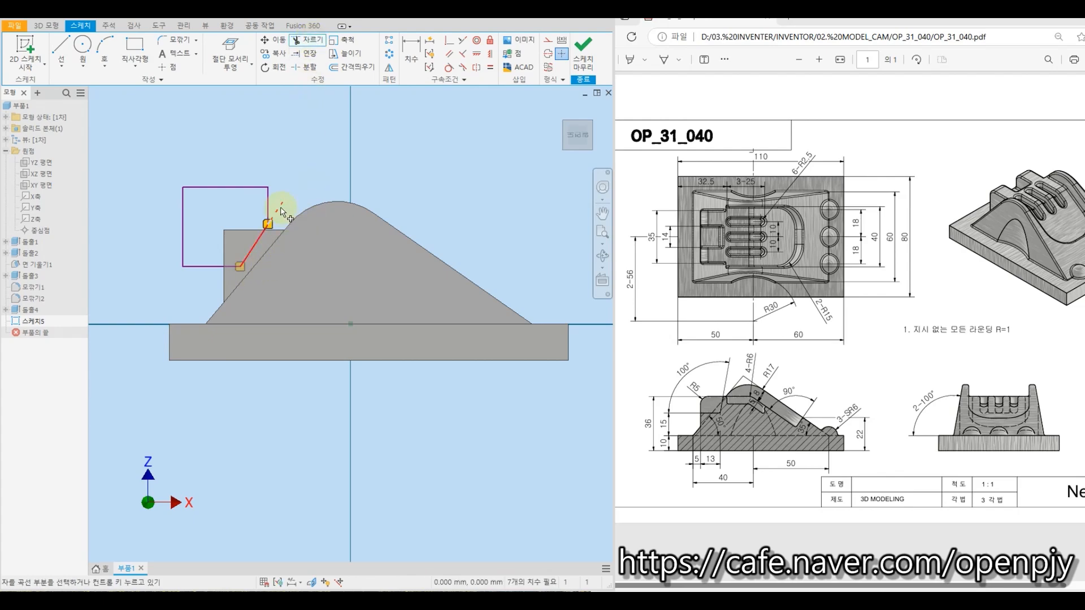
key(Escape)
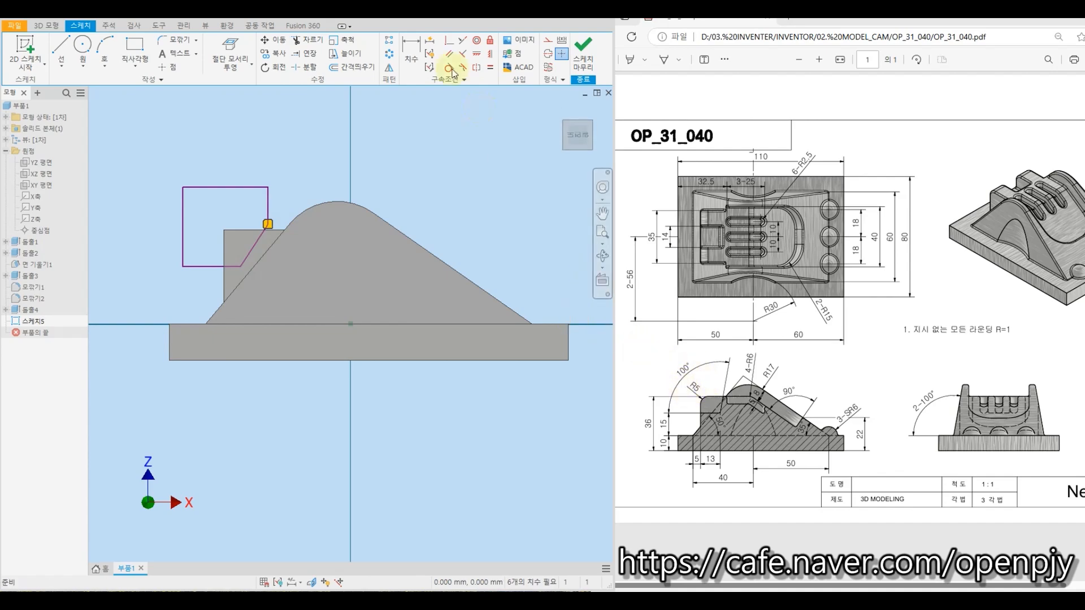
Dimension the angle between the profile's lower edge and the slanted line at 100°
click(411, 54)
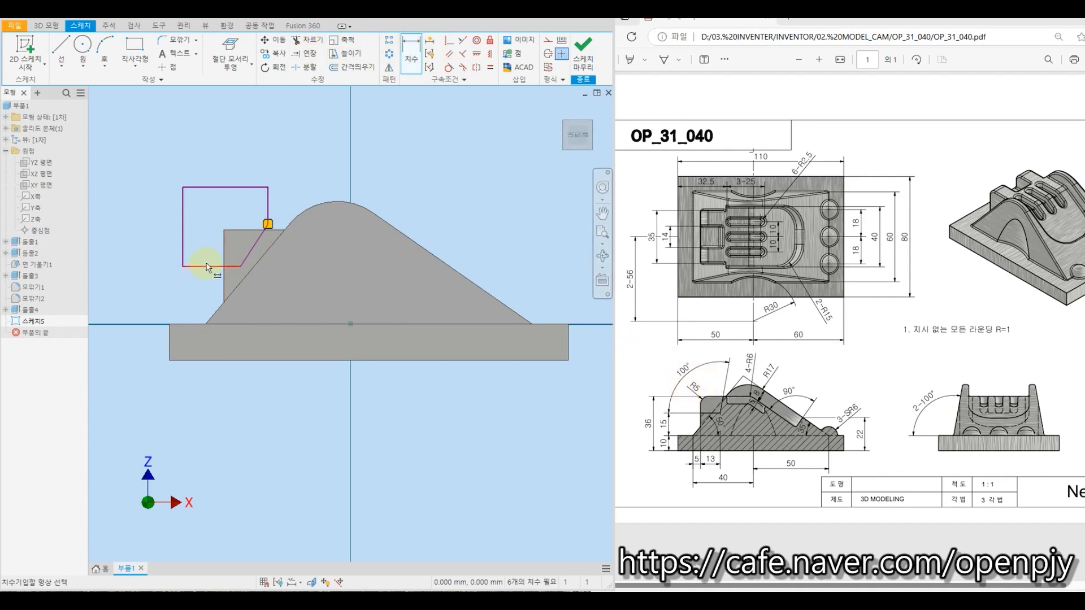
click(207, 266)
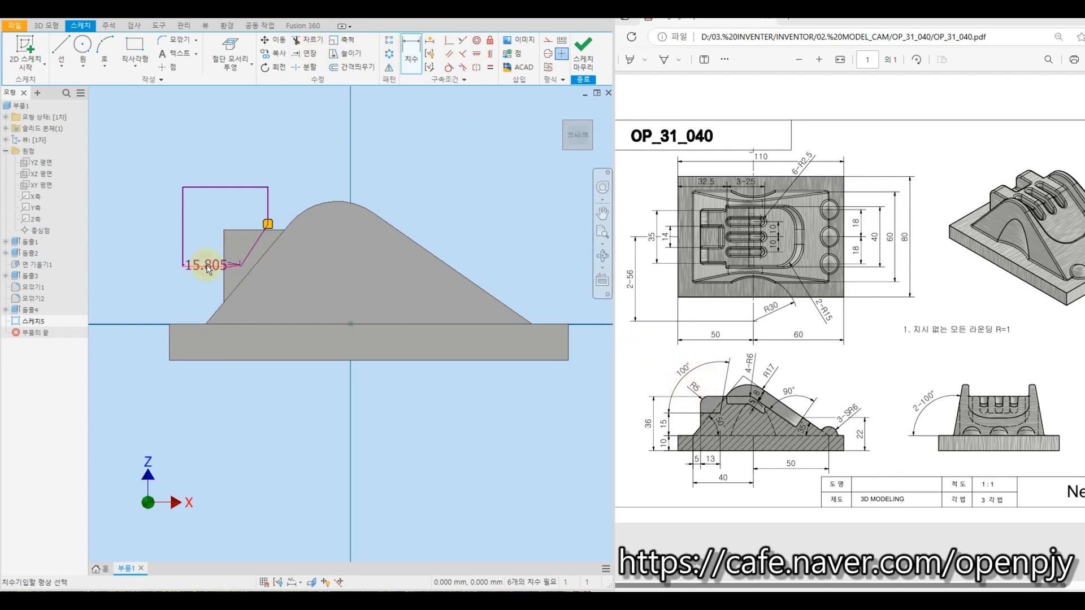
click(262, 232)
click(202, 152)
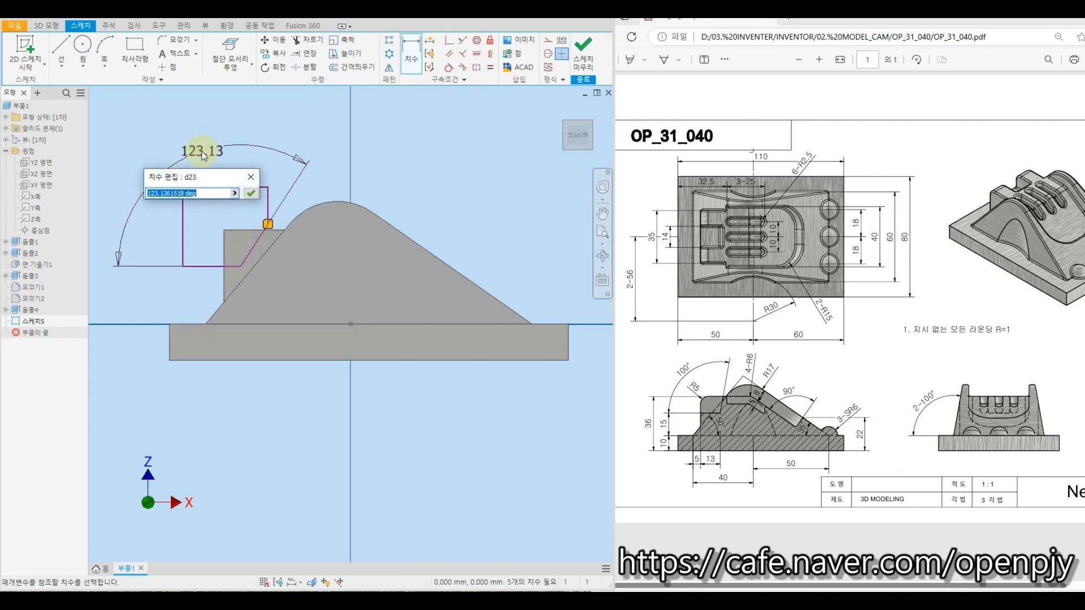
text(100)
key(Return)
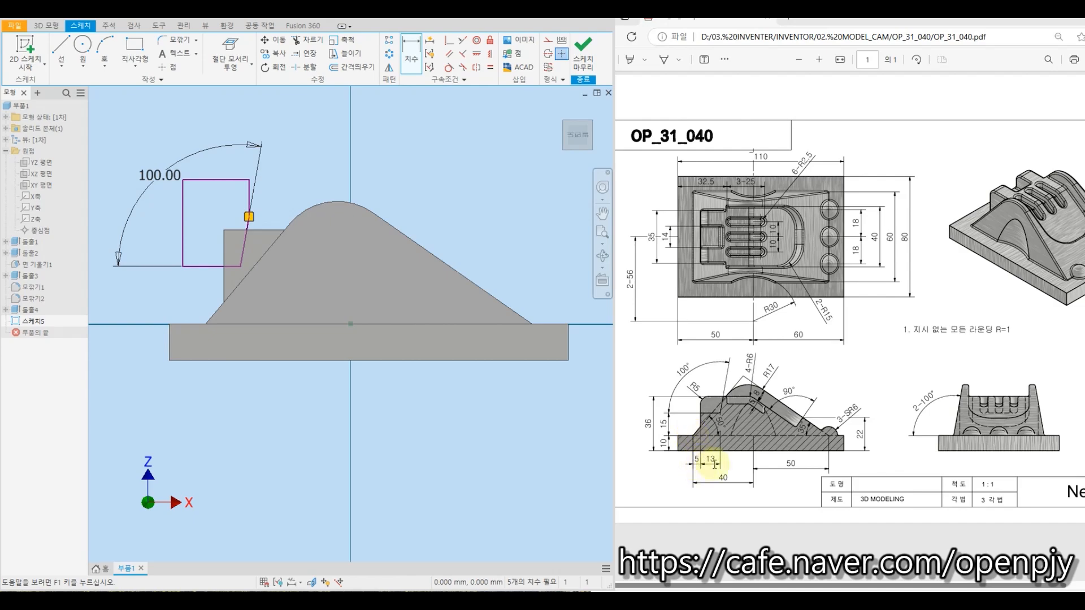
Dimension the slanted line's lower endpoint at 13 mm from the rear block's outer side
click(414, 52)
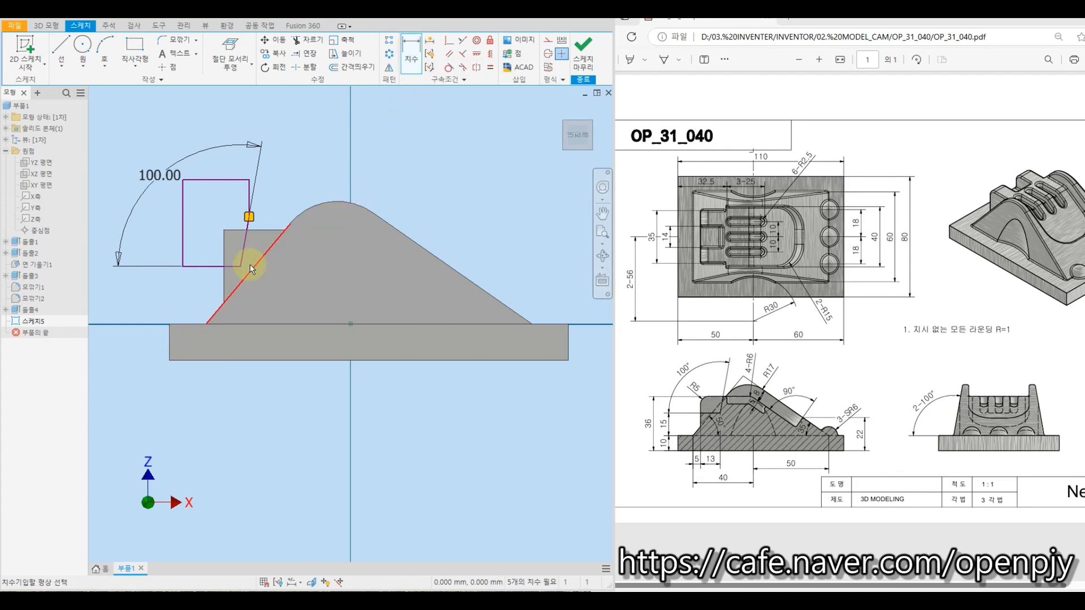
click(225, 283)
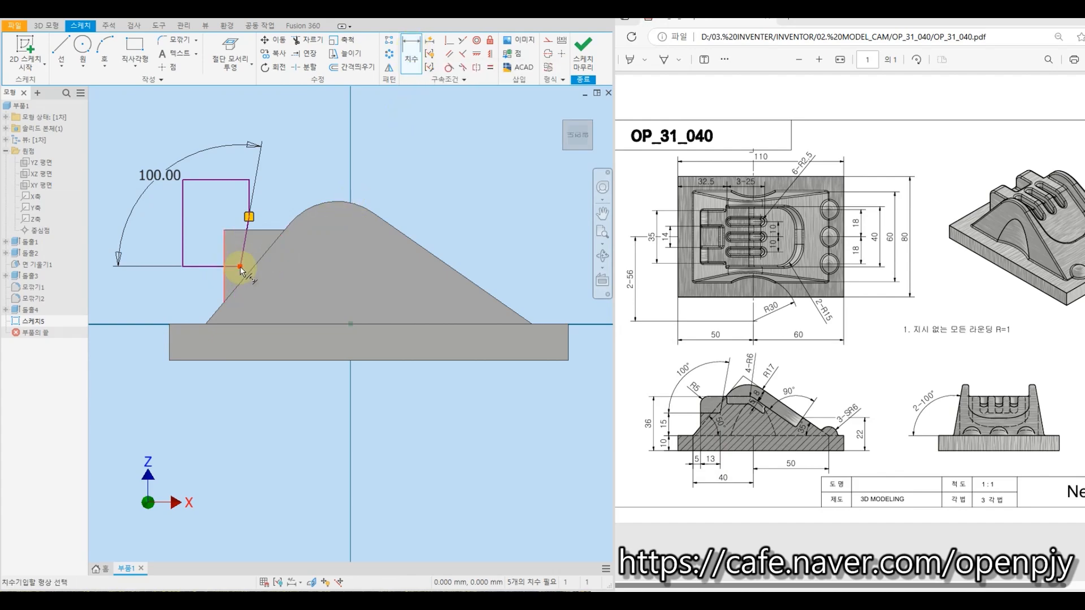
click(241, 270)
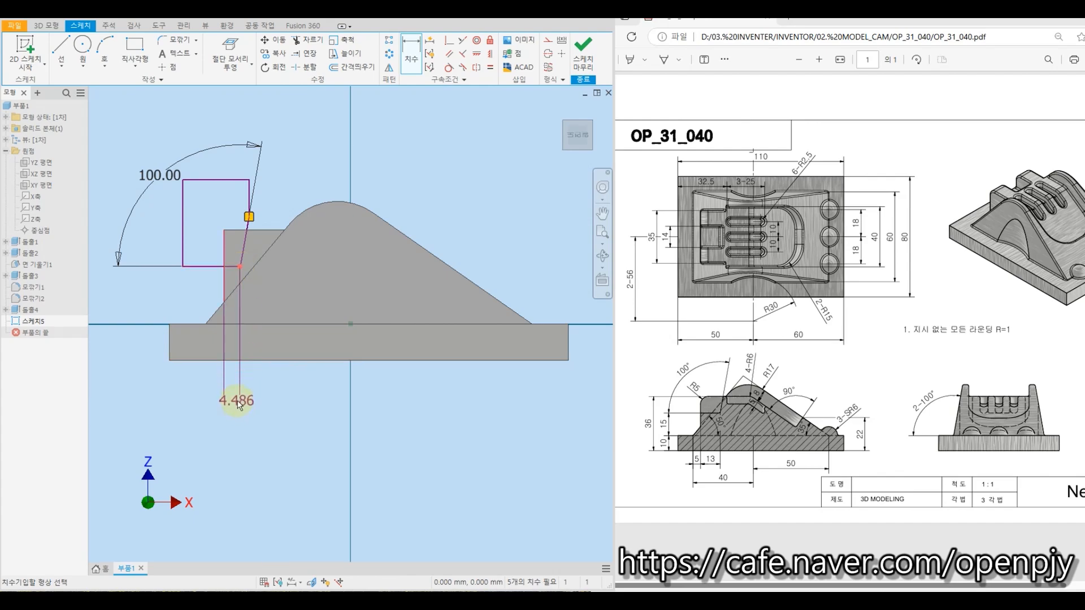
click(236, 401)
text(13)
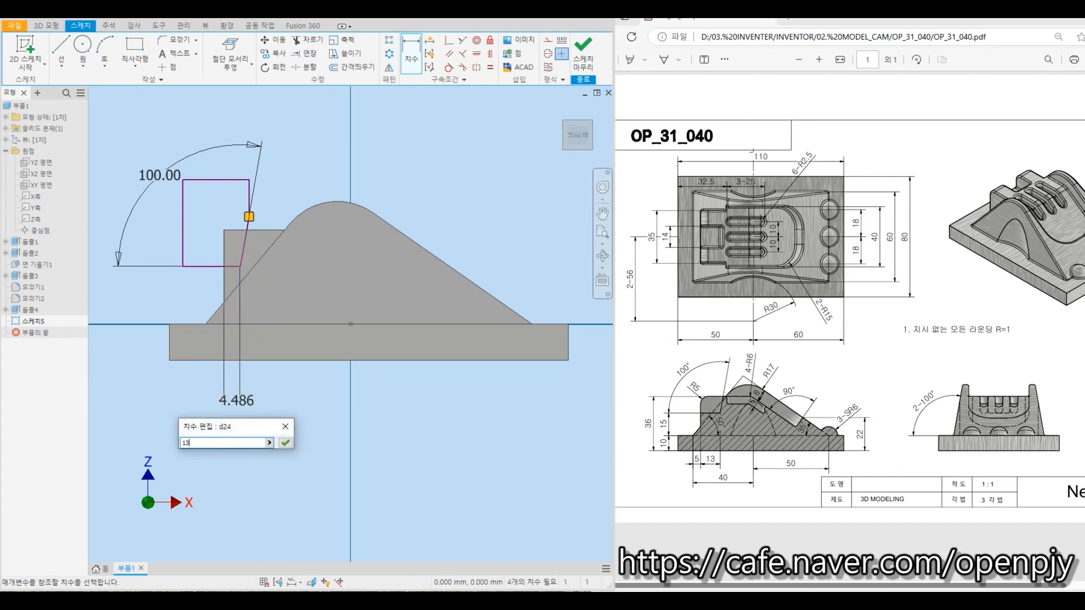
key(Return)
key(Escape)
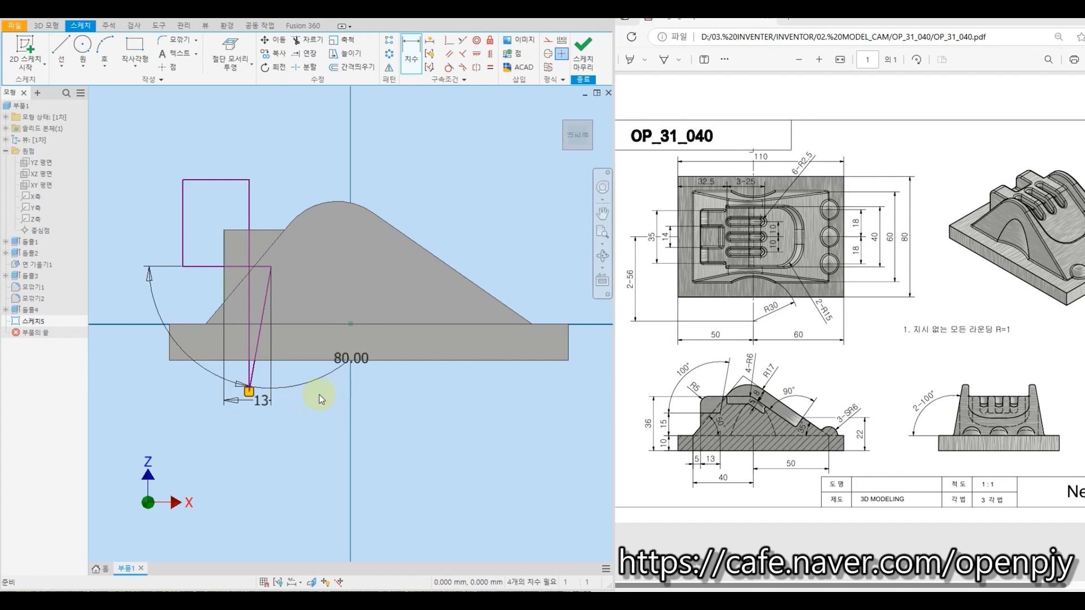
Move the flipped end of the slanted line back above the profile's lower edge to restore the closed four-sided shape
click(251, 388)
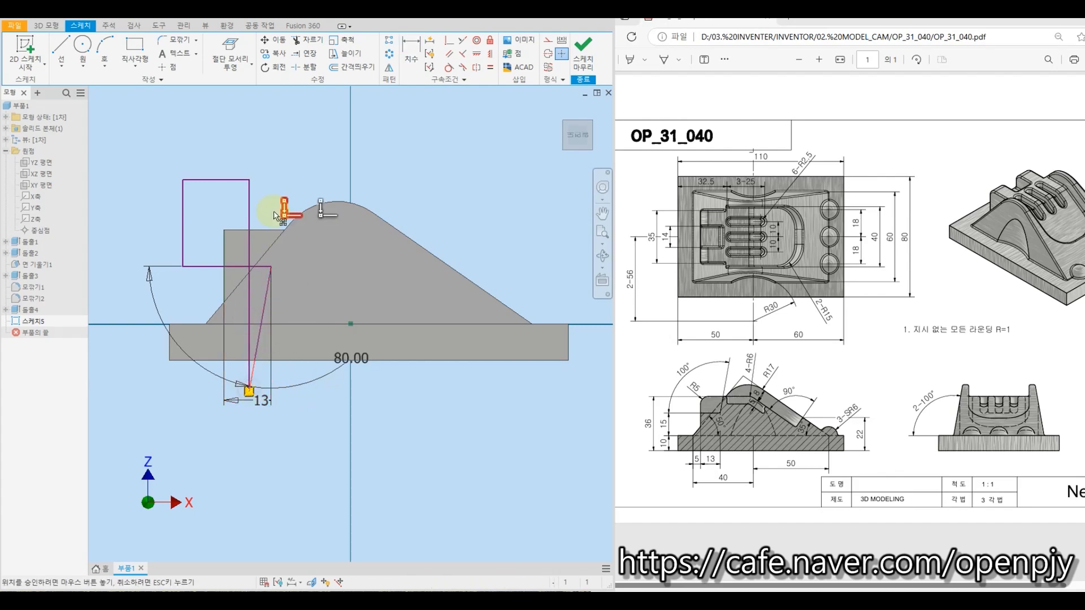
click(249, 391)
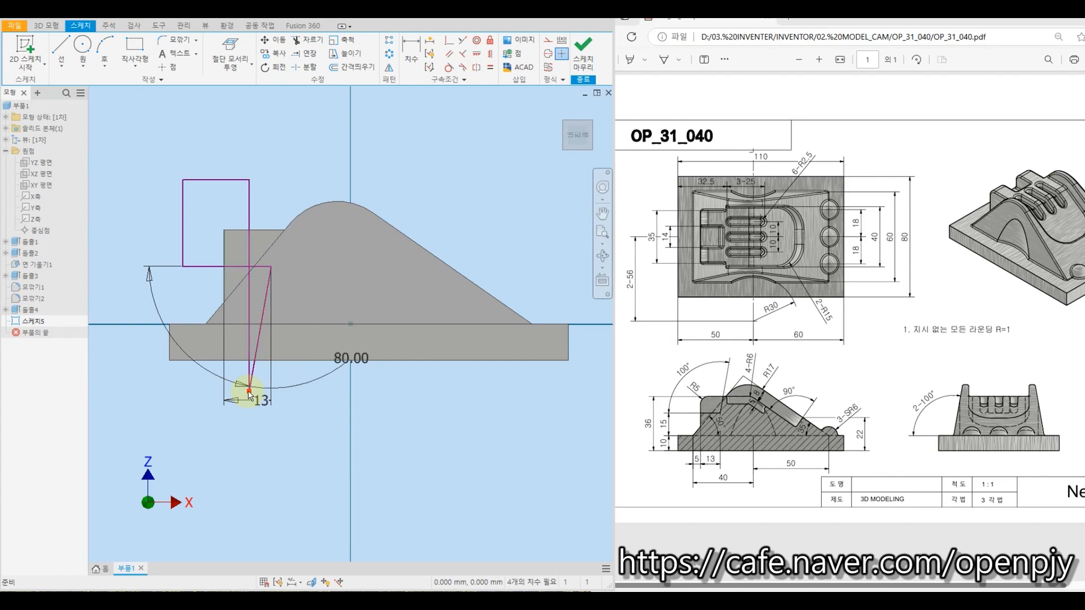
mouse_move(271, 267)
mouse_down()
mouse_move(271, 211)
mouse_move(287, 179)
mouse_up()
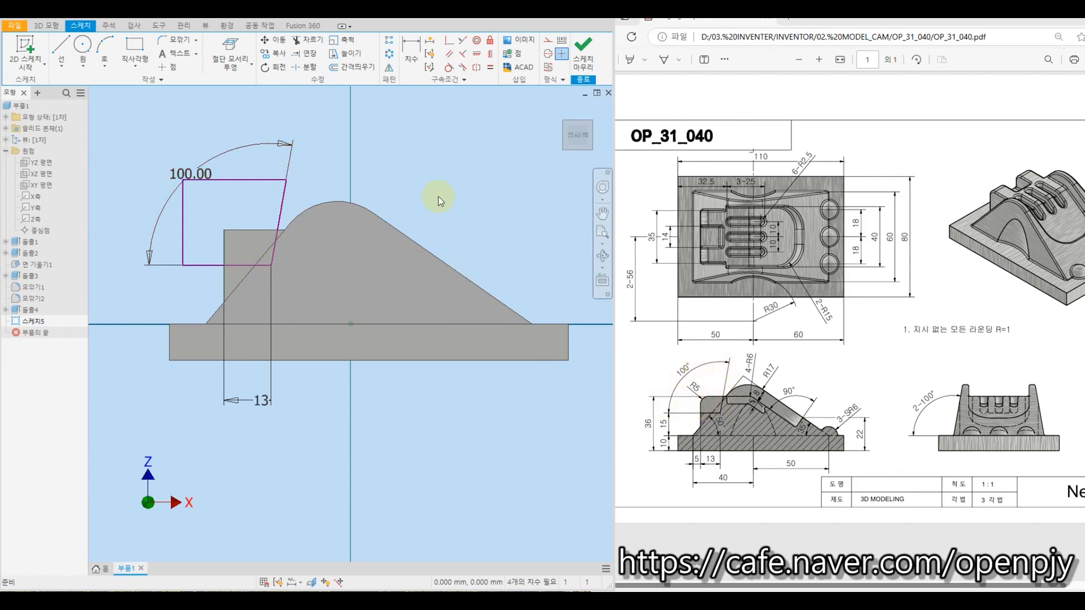
click(410, 50)
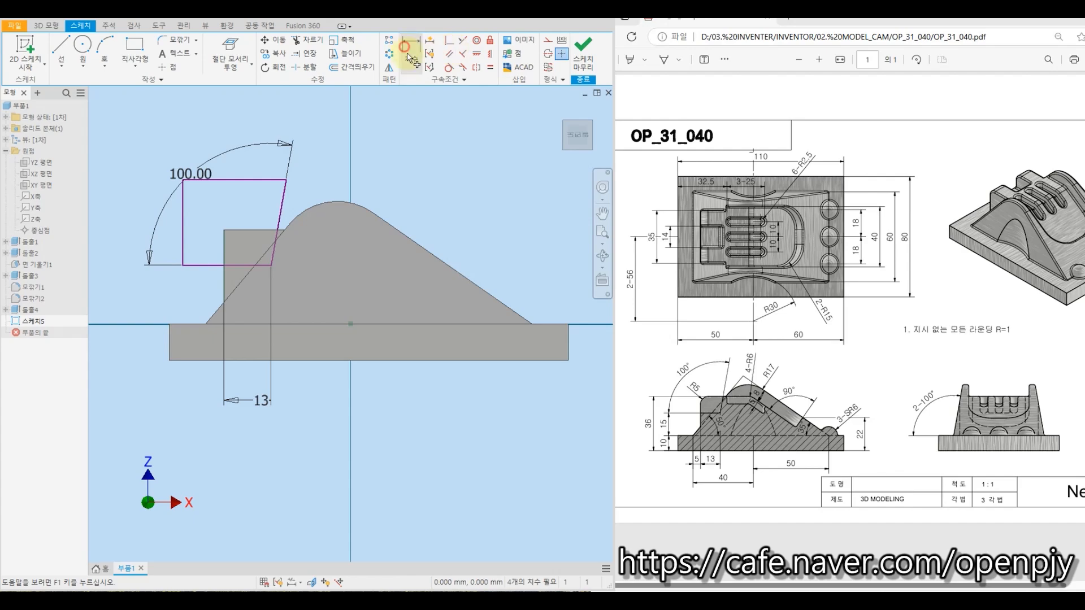
click(201, 360)
click(205, 265)
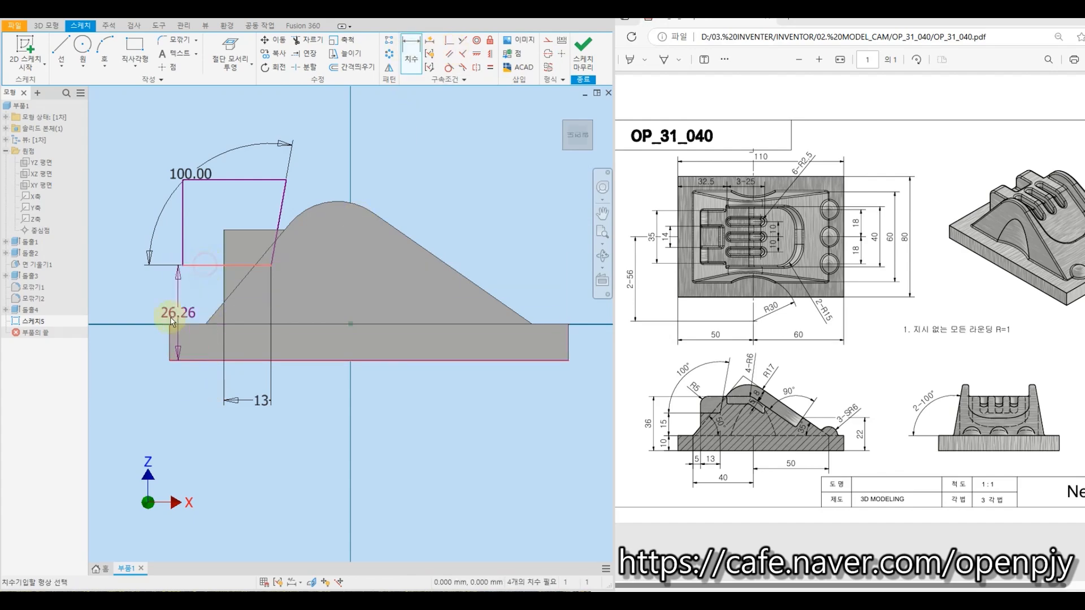
key(Escape)
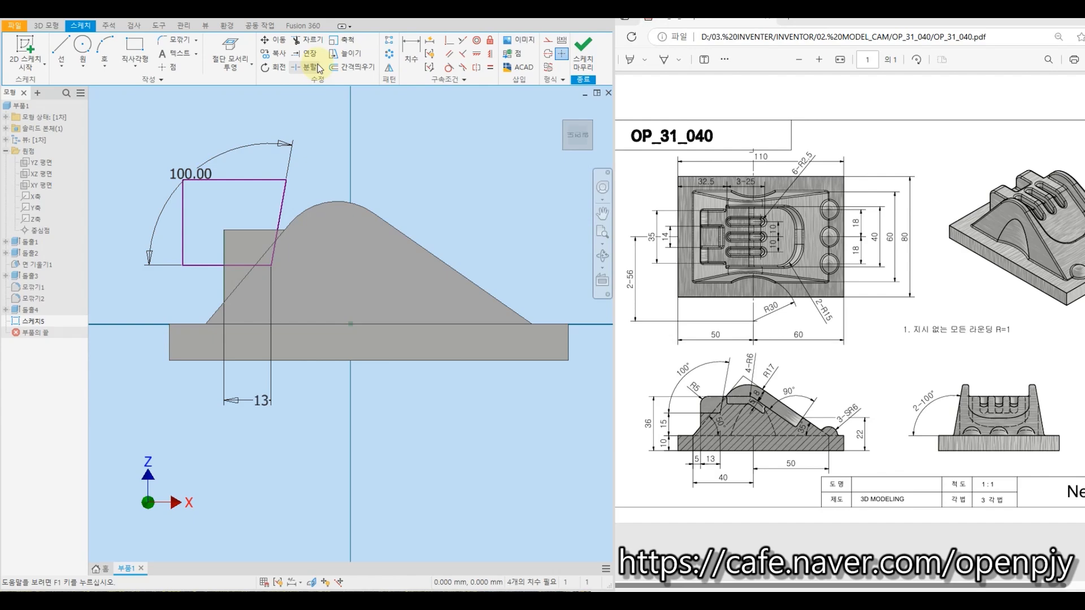
Dimension the profile's lower edge at 15 mm above the base plate's top face
click(412, 54)
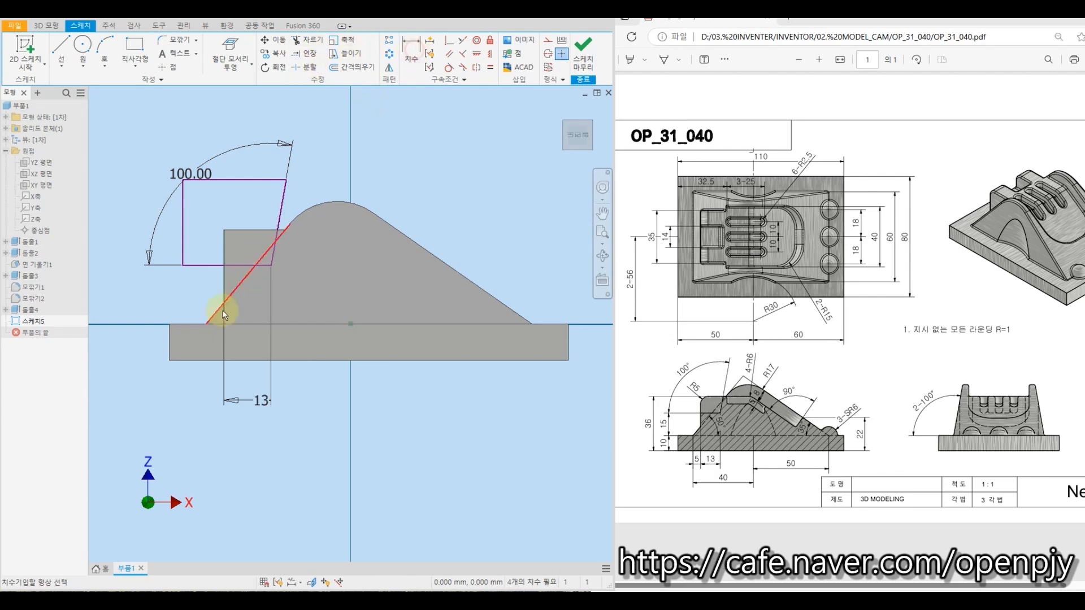
click(192, 324)
click(202, 265)
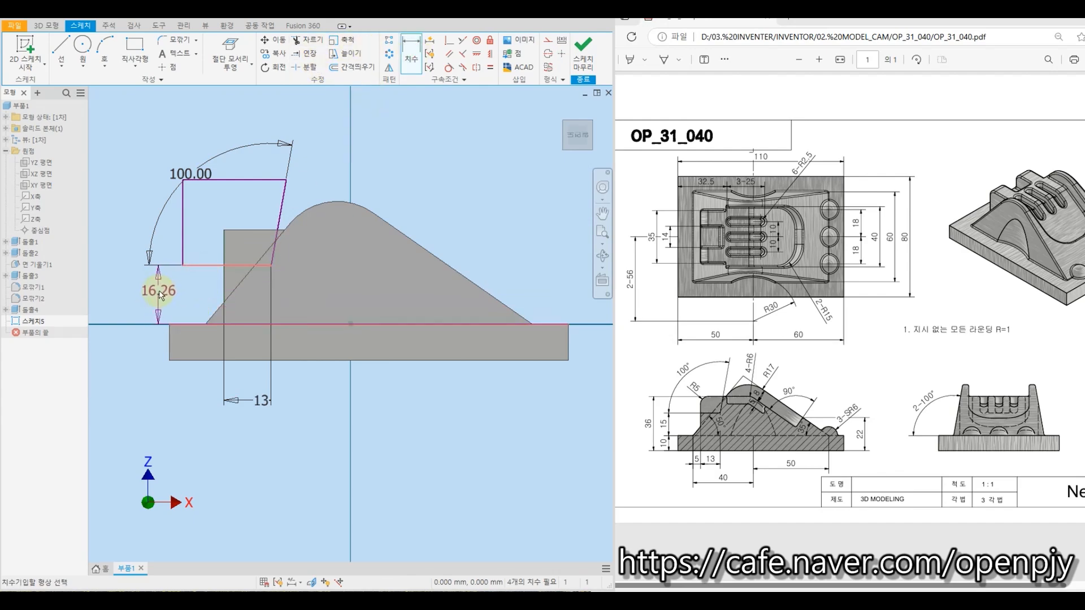
click(156, 296)
text(15)
key(Return)
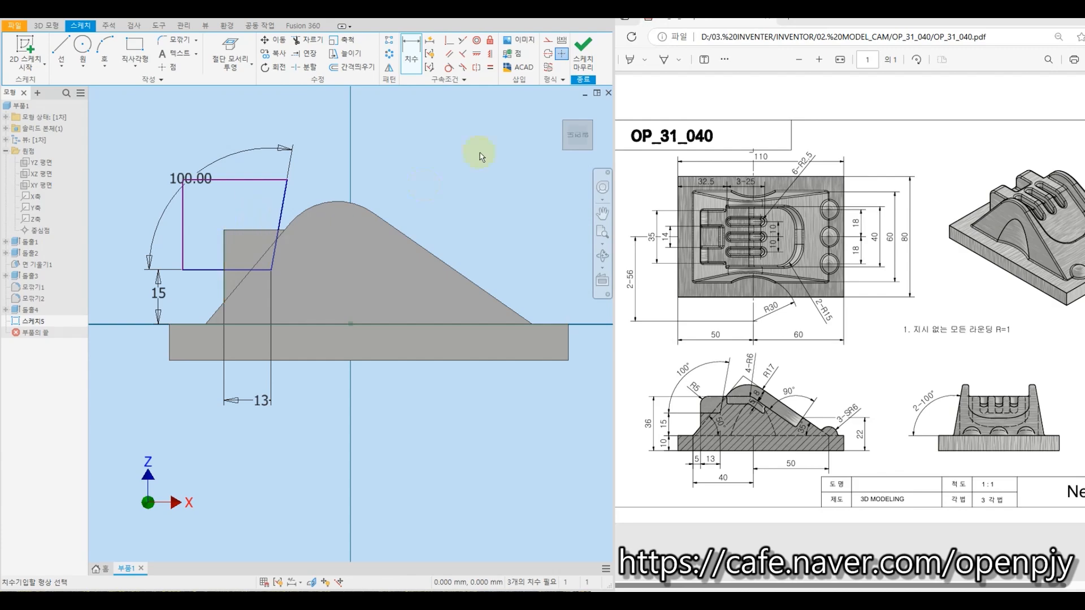
Finish the sketch and extrude the profile as a symmetric cut 14 mm wide in total through the rear block
click(586, 53)
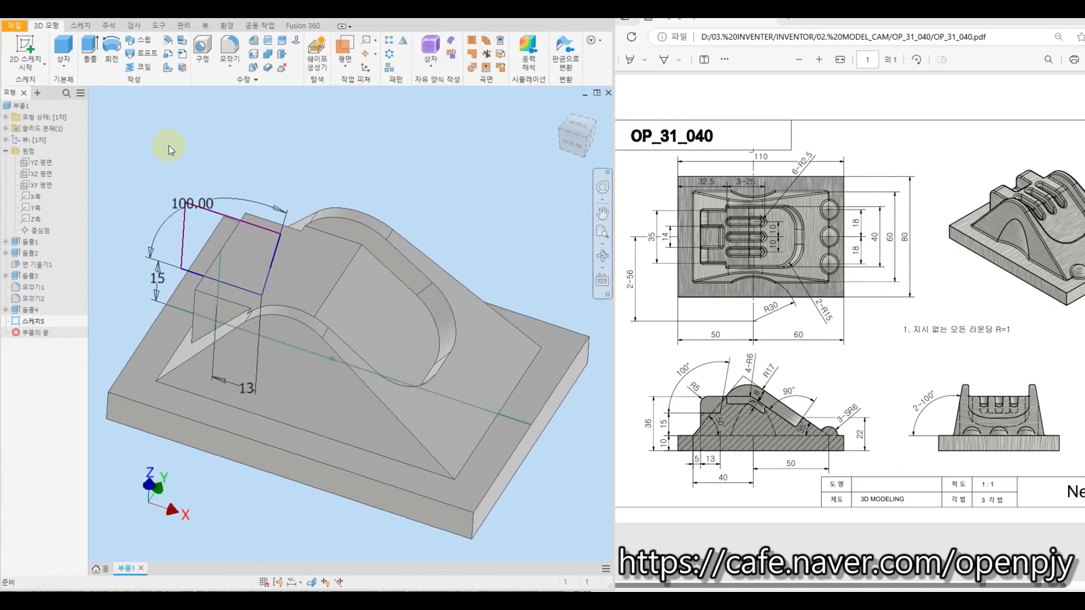
click(90, 44)
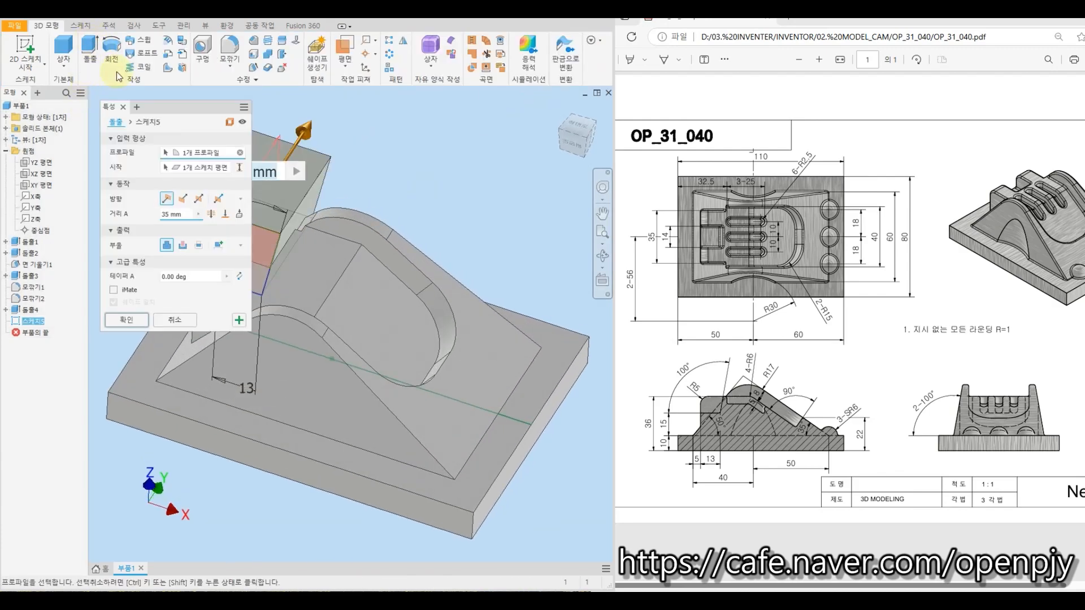
click(198, 199)
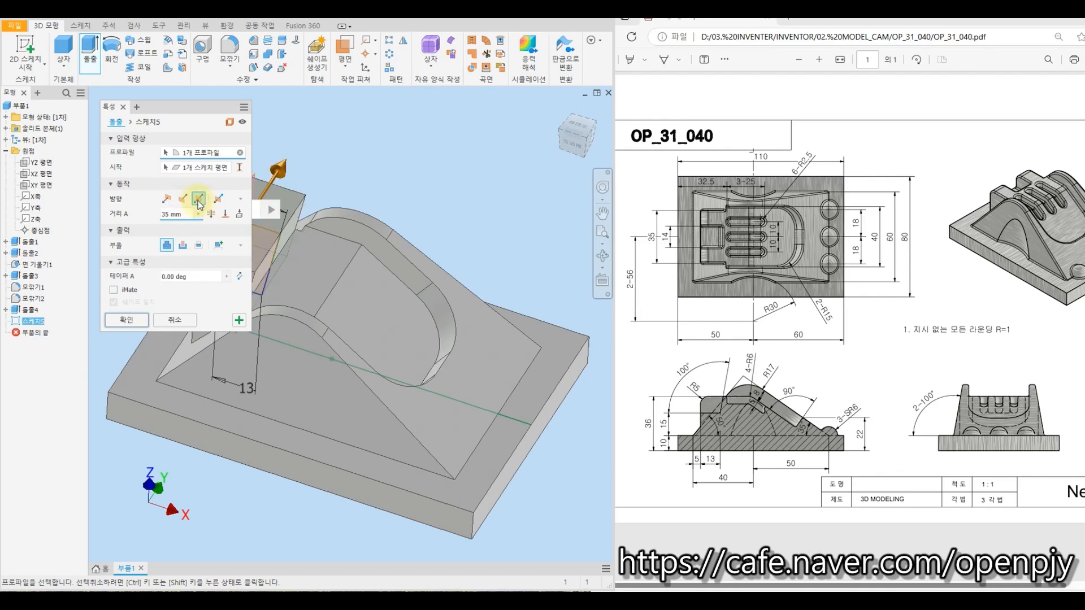
click(183, 246)
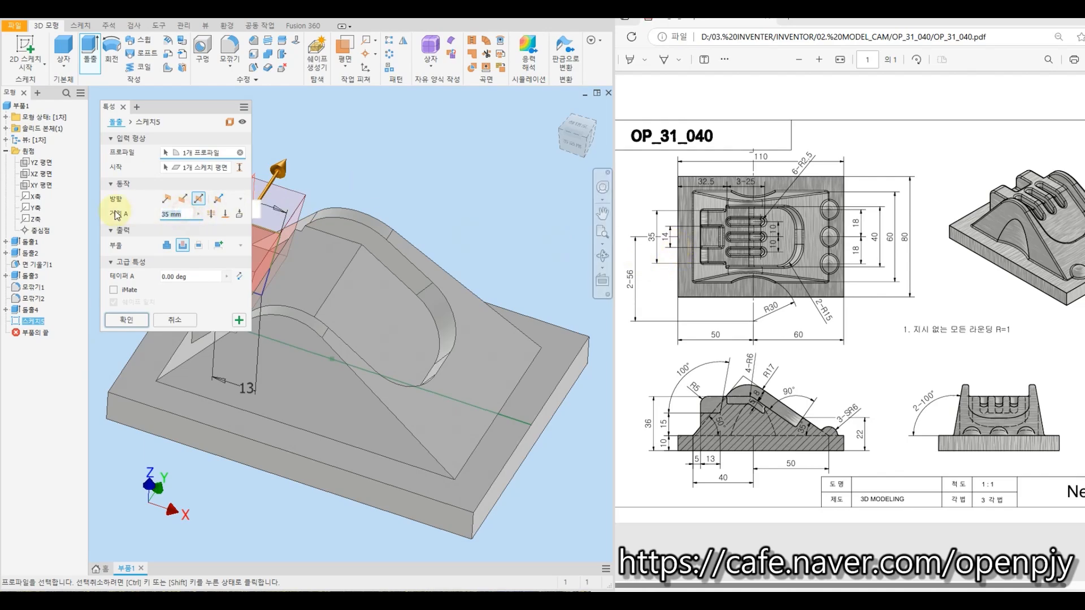
text(14)
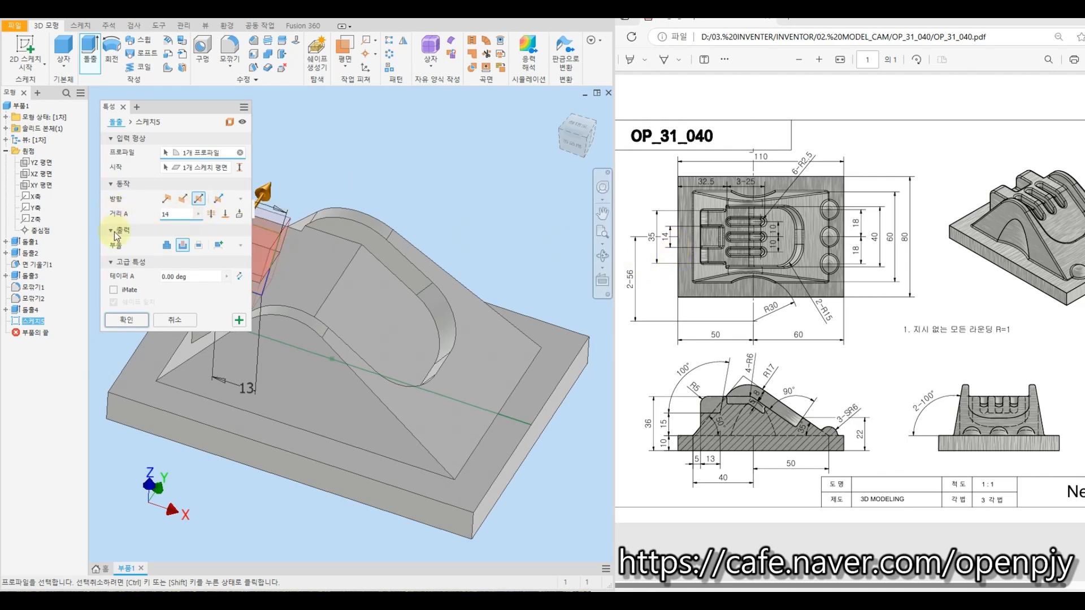
click(138, 320)
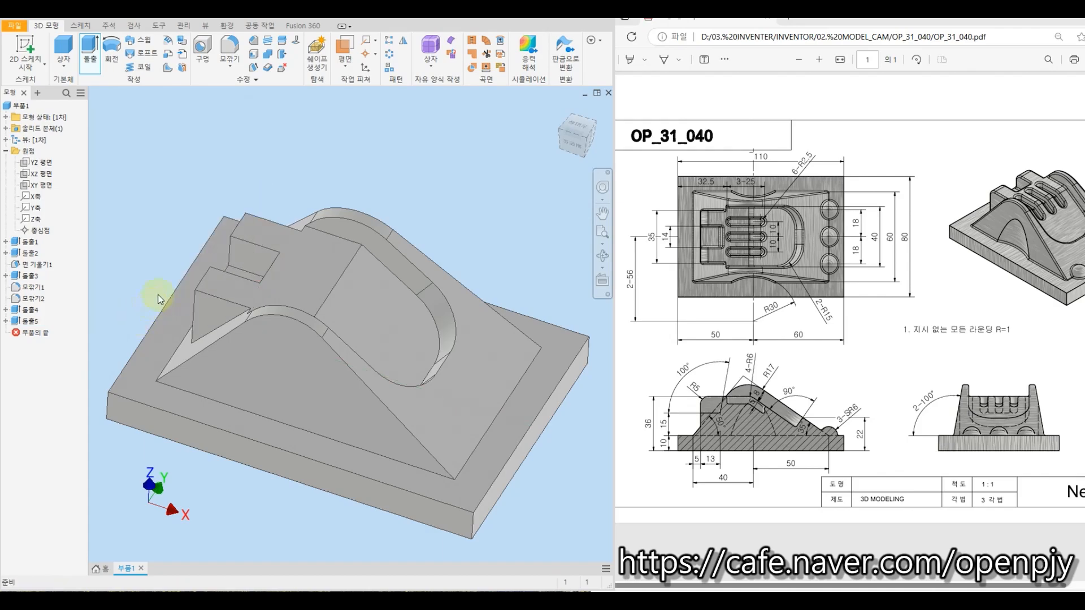
Fillet the rear block's two upper outer edges on either side of the notch with a 5 mm radius
shift+middle_drag(158, 296, 197, 247)
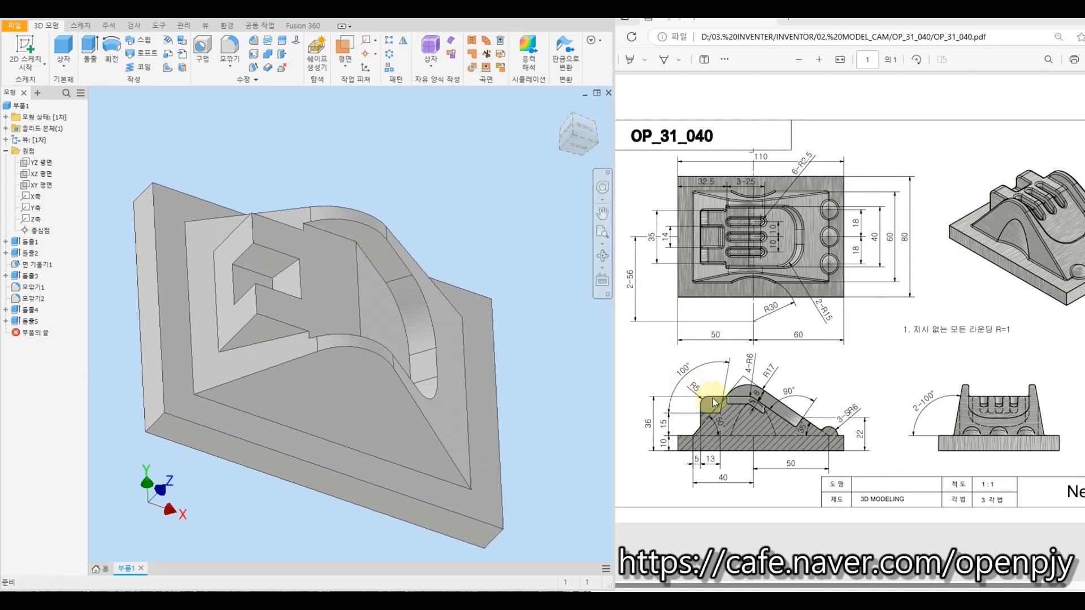
click(233, 48)
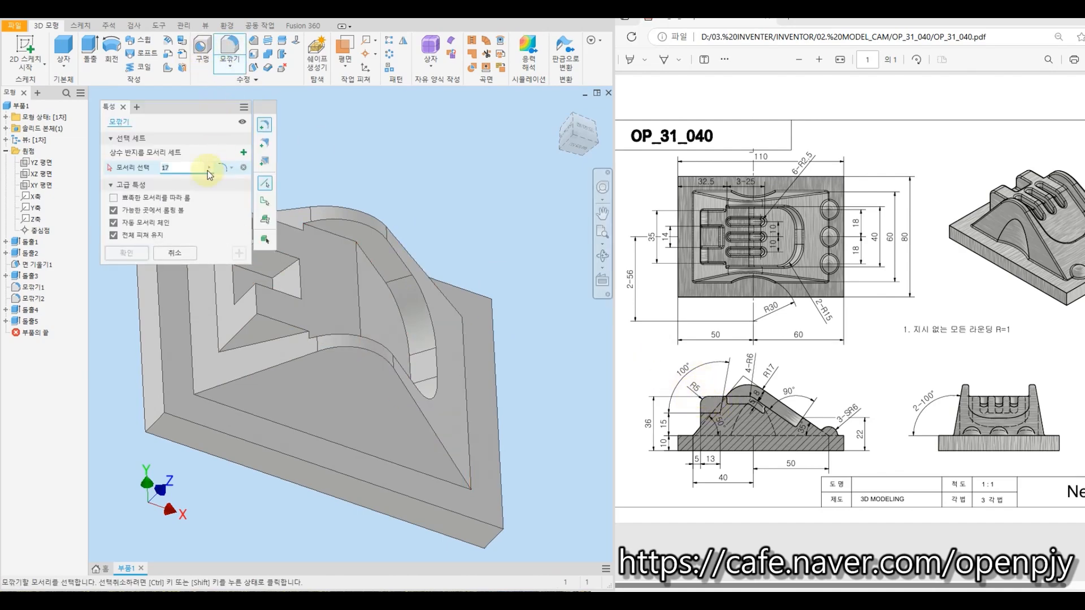
text(5)
middle_drag(385, 286, 460, 274)
click(333, 288)
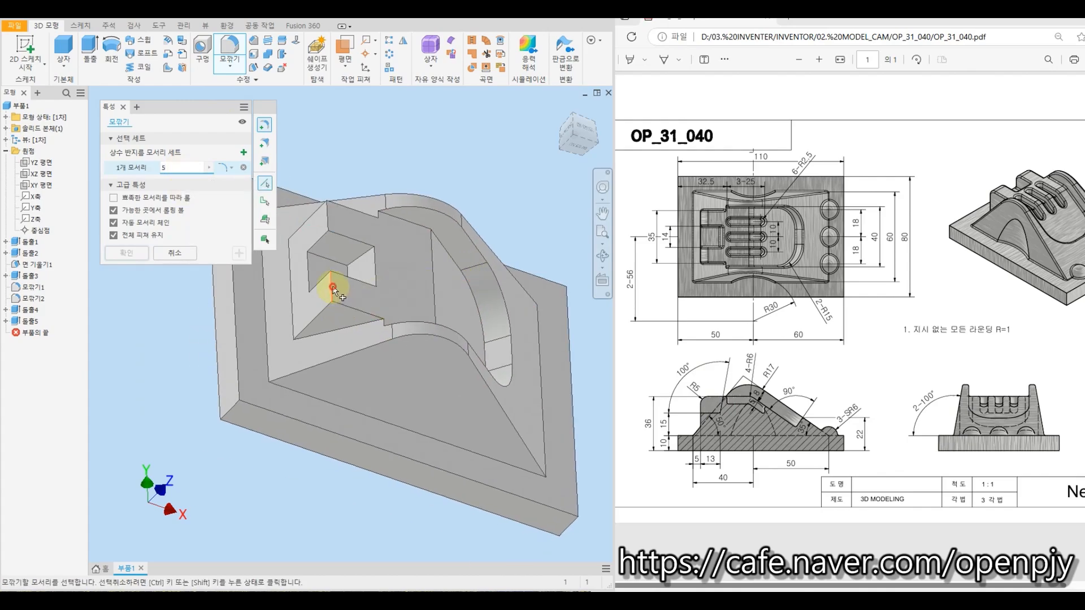
click(328, 220)
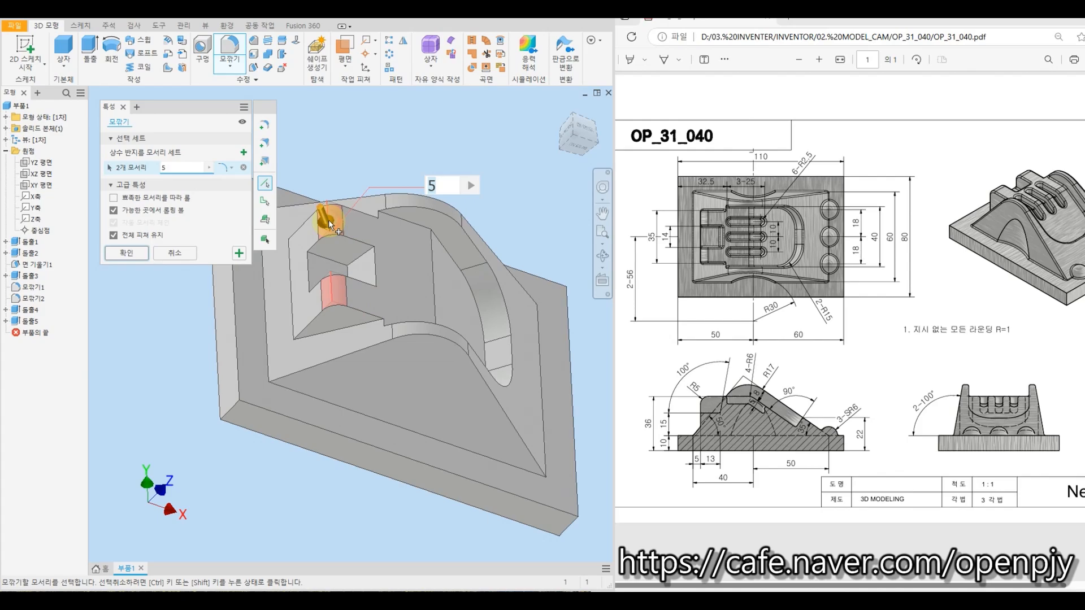
click(240, 254)
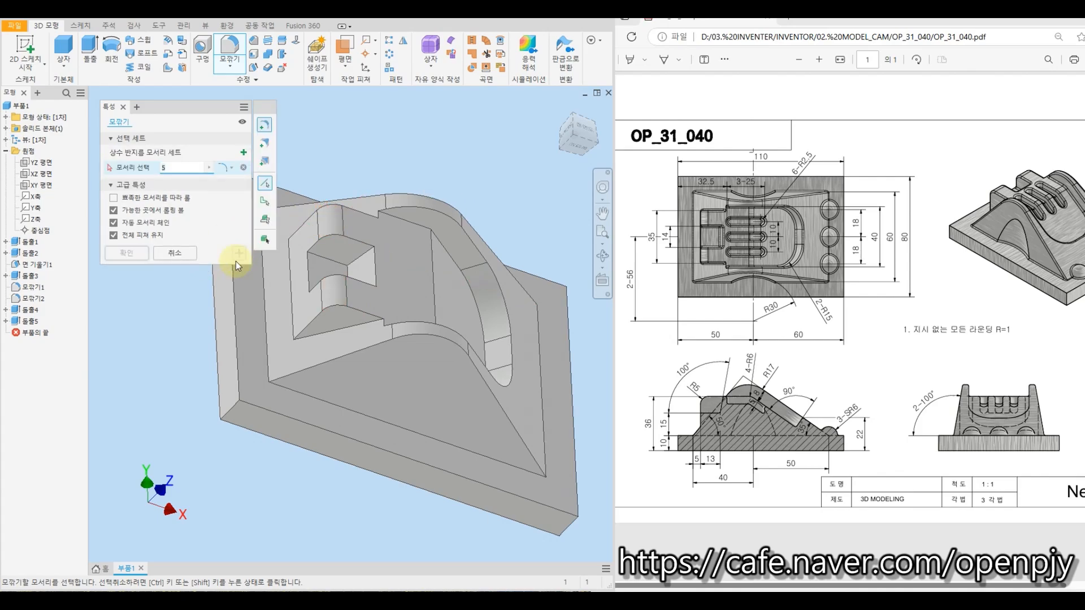
click(173, 254)
On the base plate's top face, sketch a circle overlapping the plate's long side, centred about 65 mm from the origin
click(558, 112)
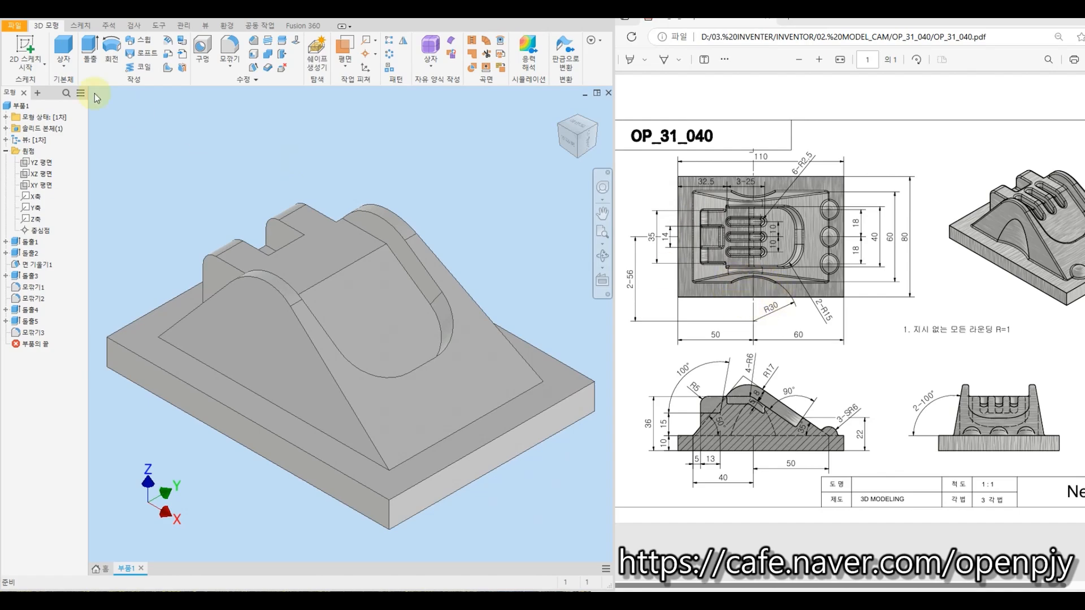
click(27, 42)
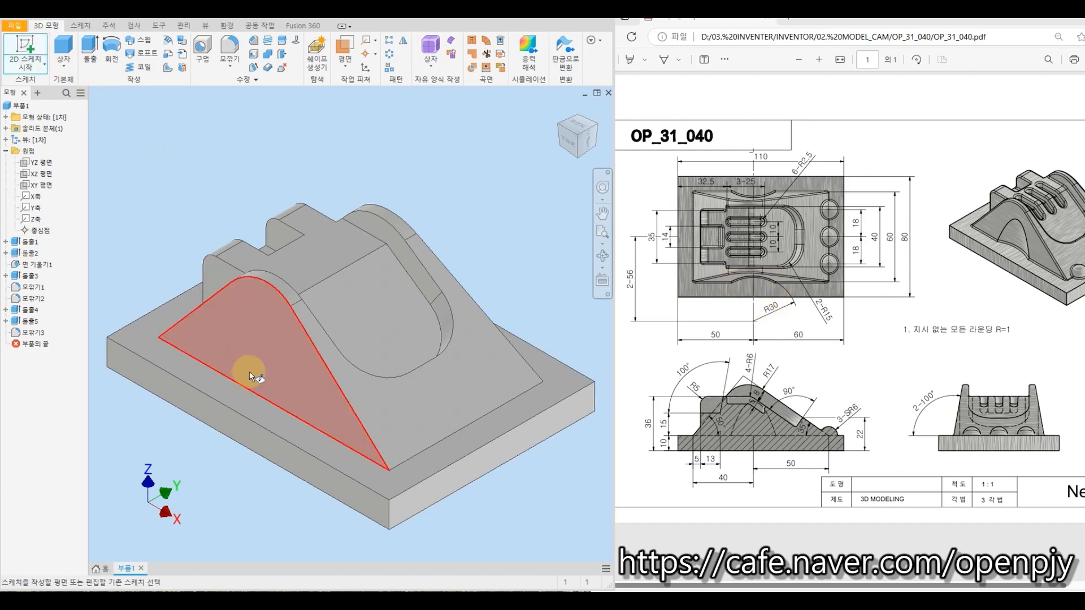
click(262, 411)
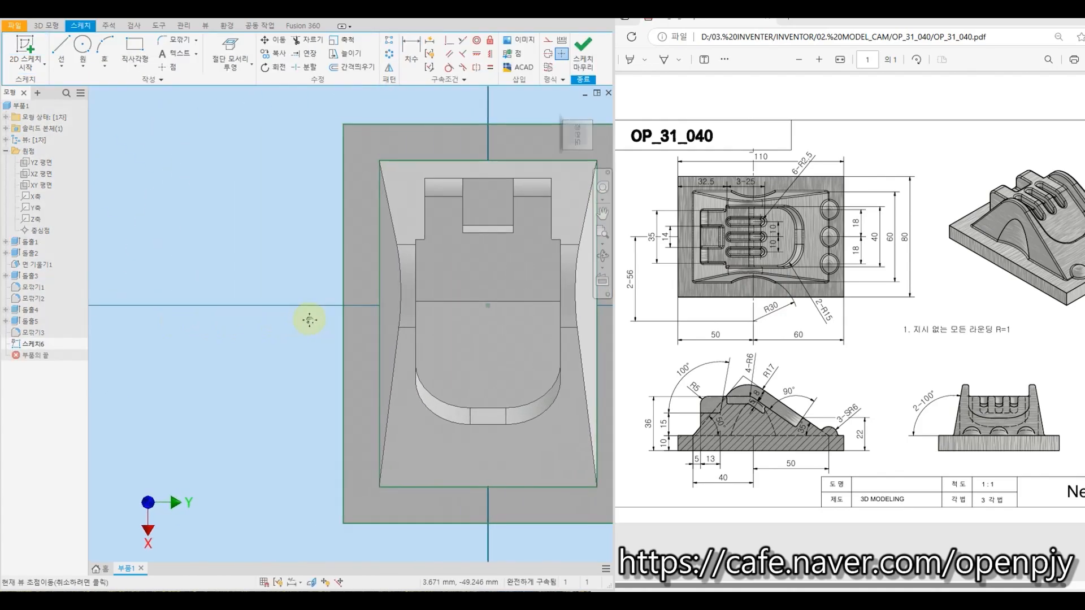
click(86, 63)
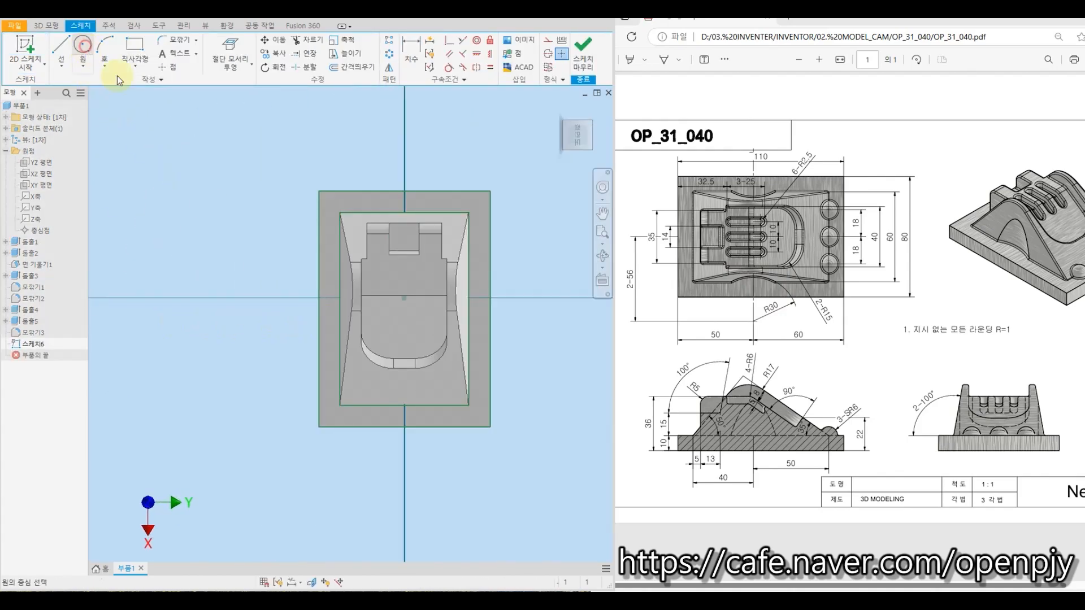
click(265, 298)
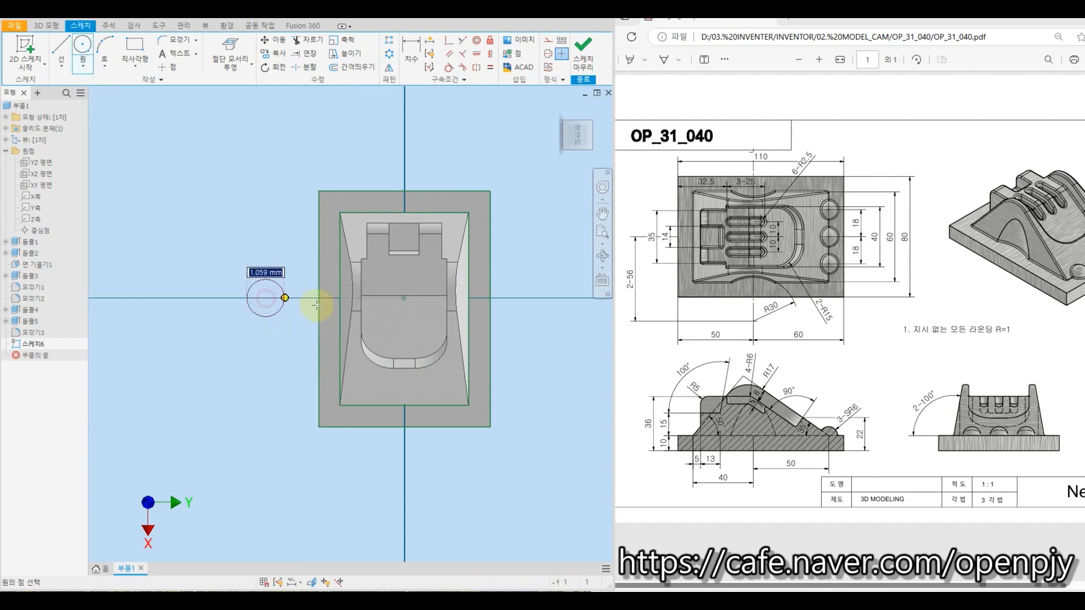
click(370, 301)
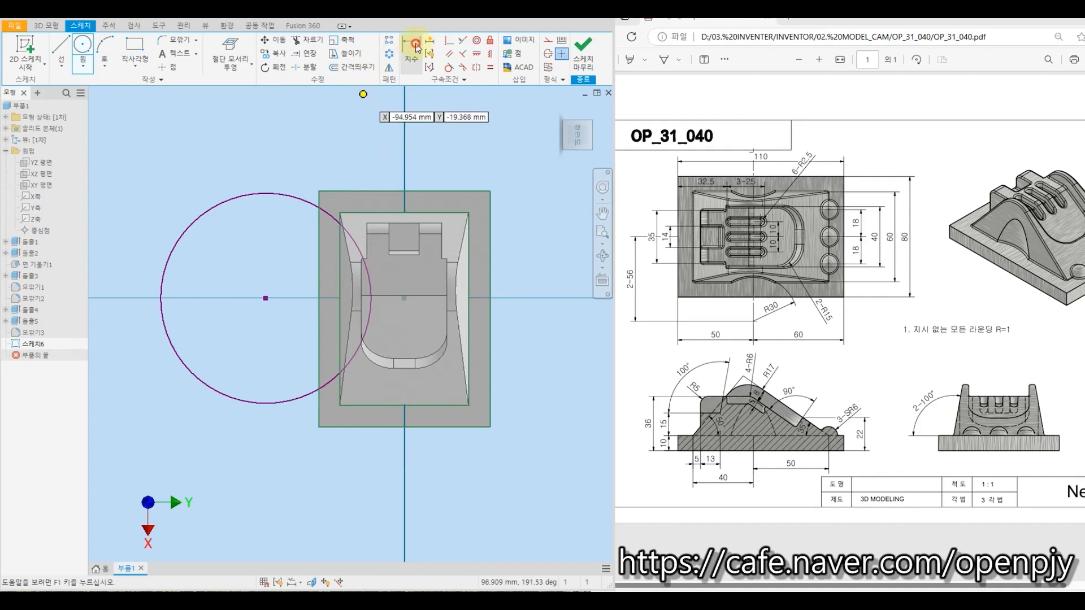
Dimension the circle's centre at 56 mm from the origin, perpendicular to the plate's long side
click(416, 46)
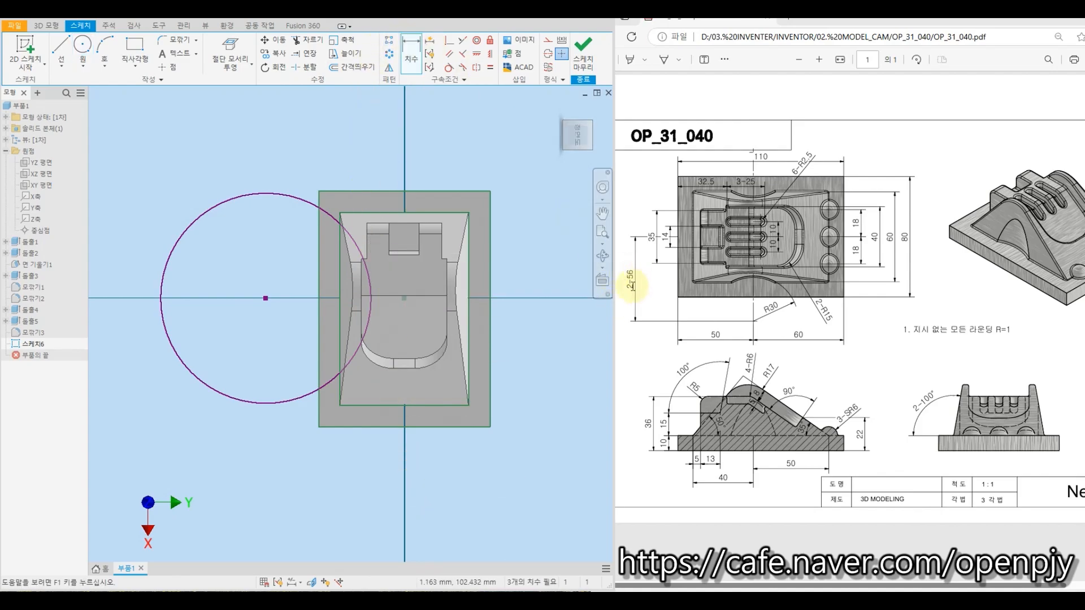
click(593, 107)
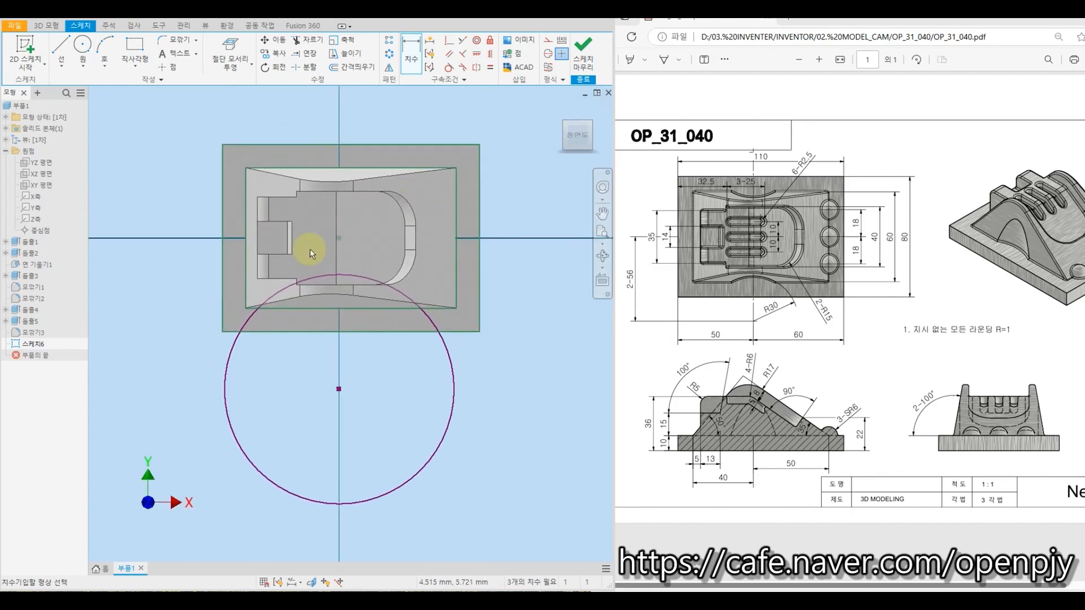
click(338, 238)
click(339, 389)
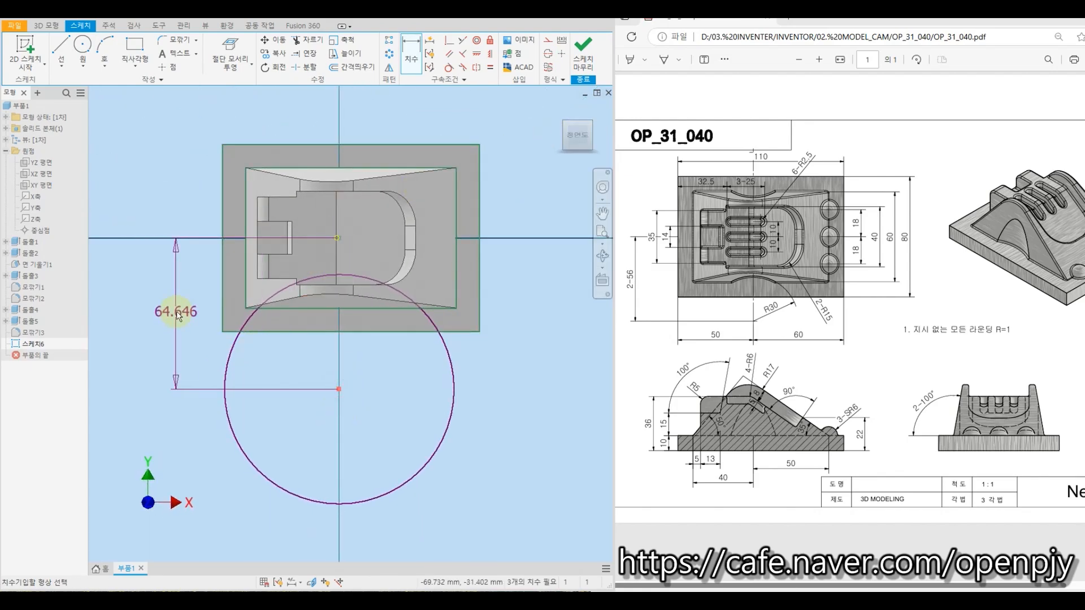
click(175, 314)
text(56)
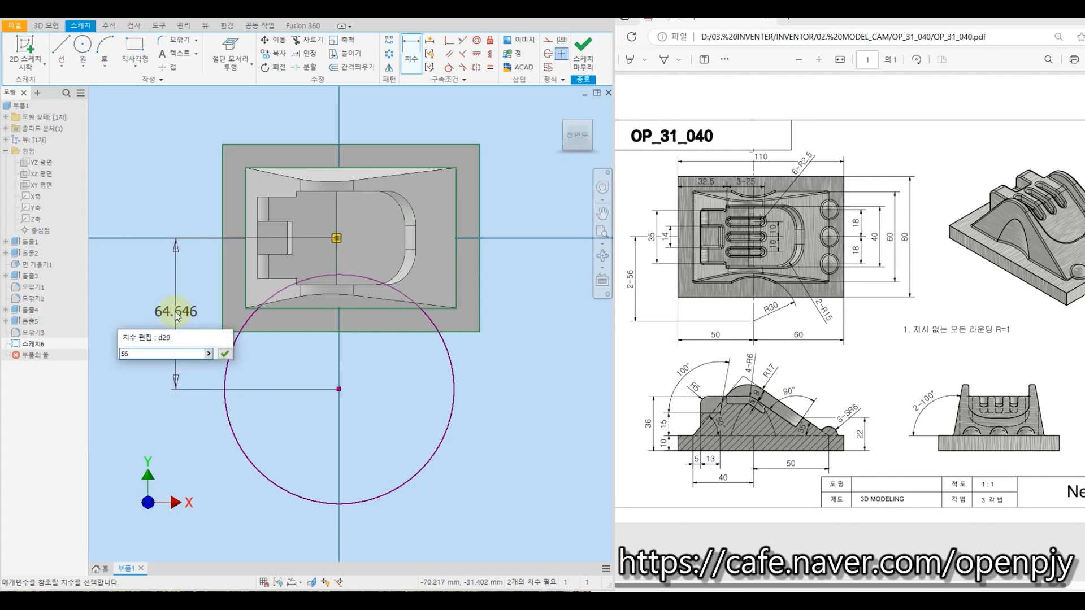
key(Return)
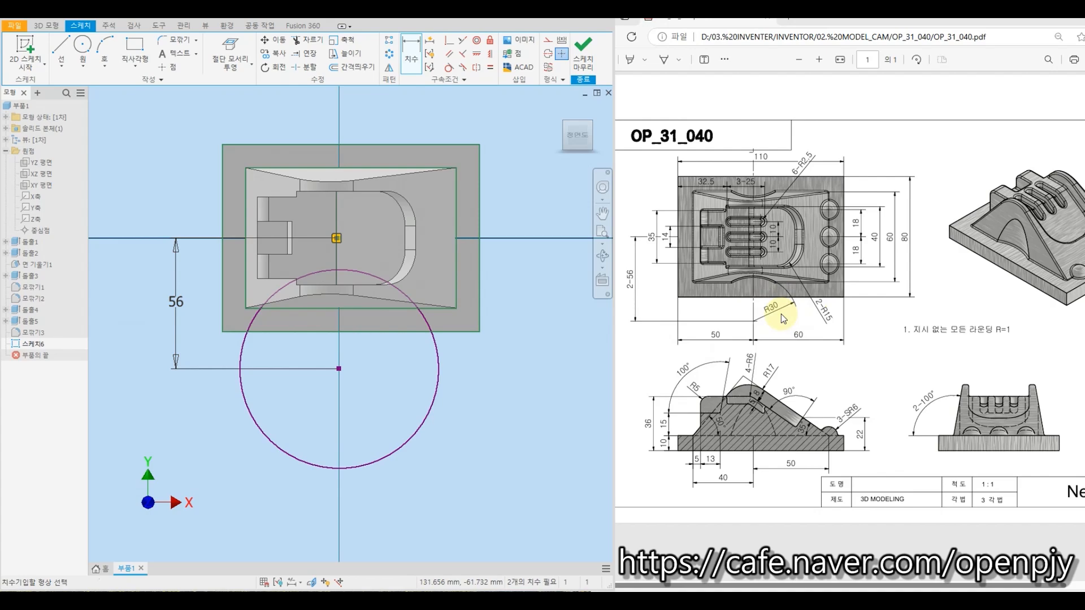
Dimension the circle by its radius and set it to 30 mm
click(433, 404)
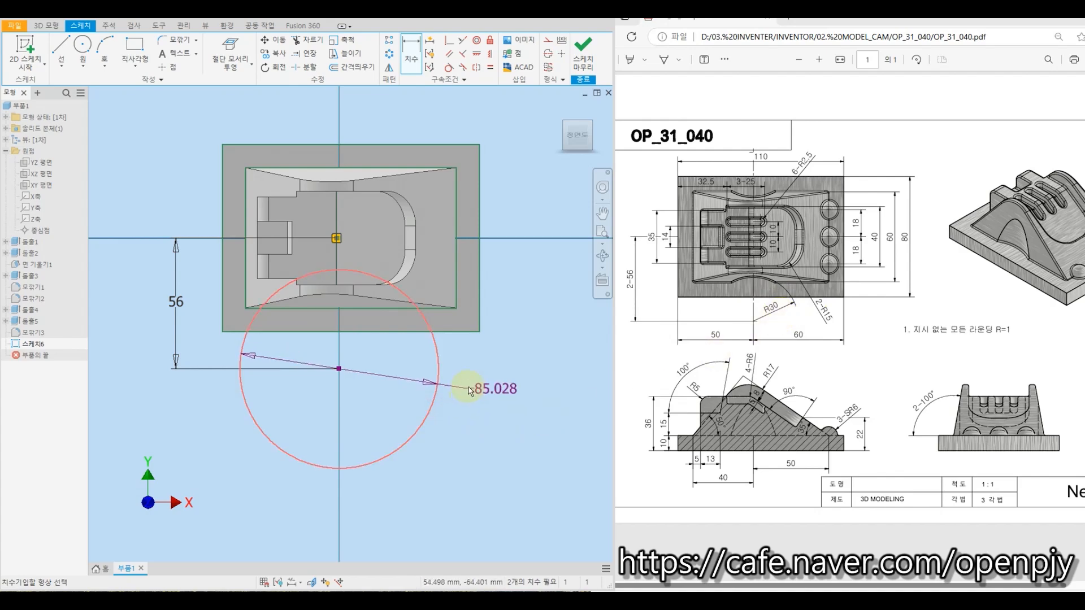
right_click(466, 382)
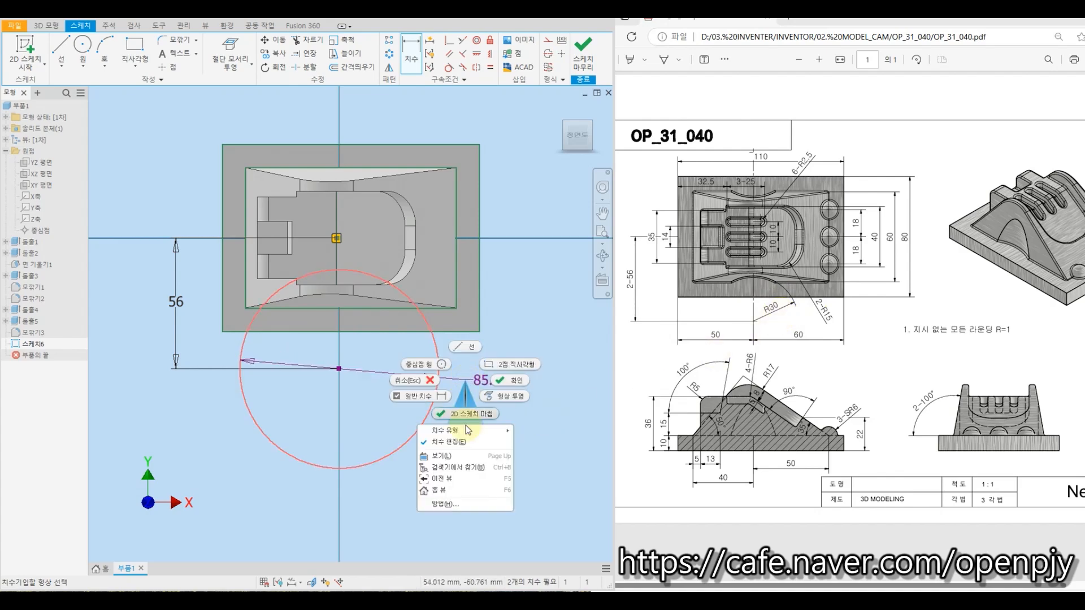
mouse_move(465, 434)
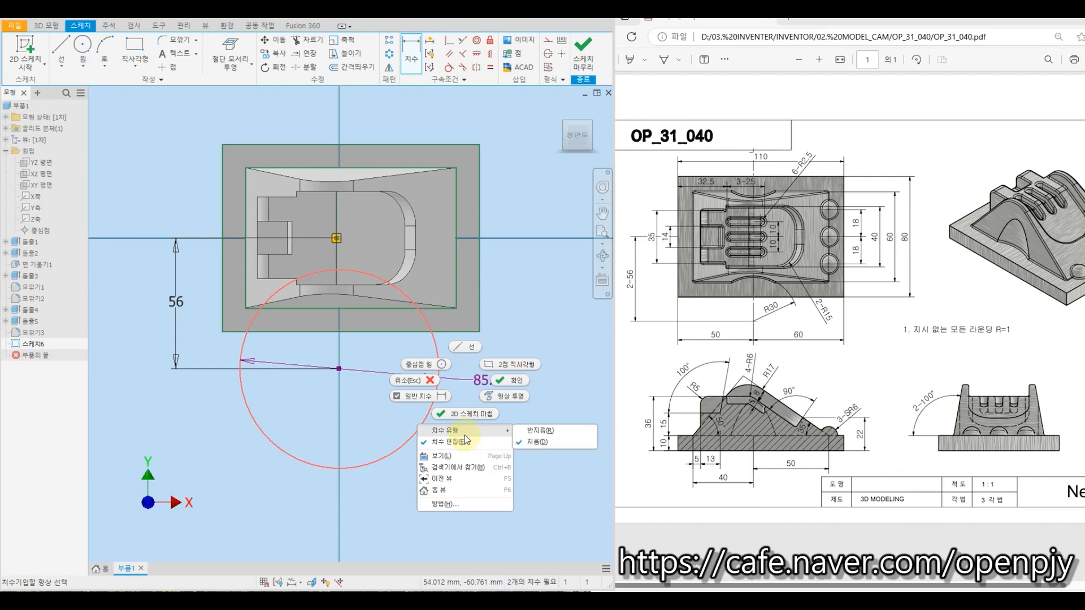
click(538, 431)
click(467, 401)
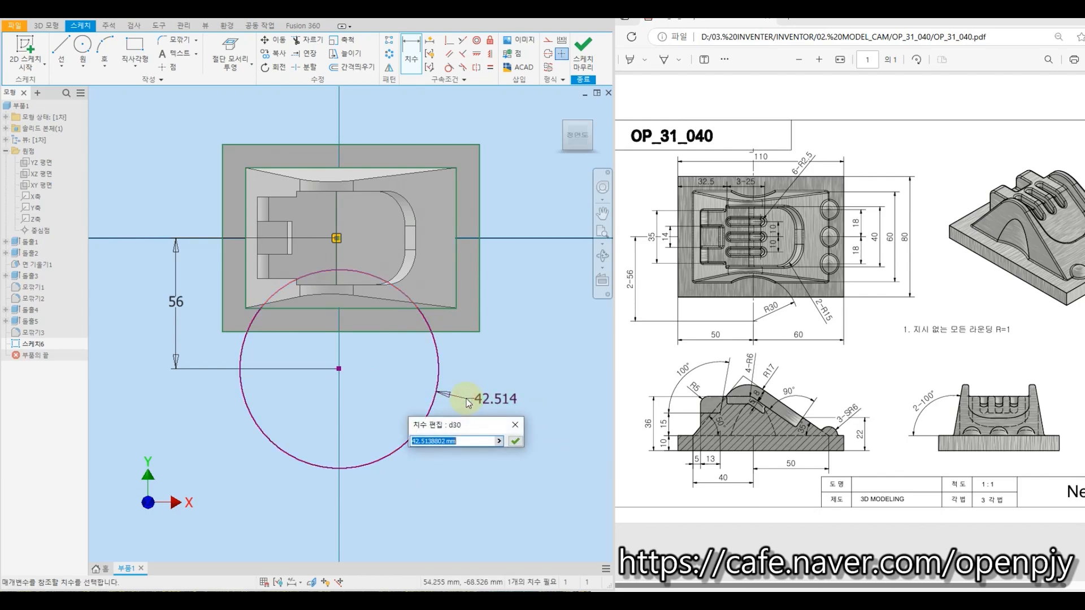
text(30)
key(Return)
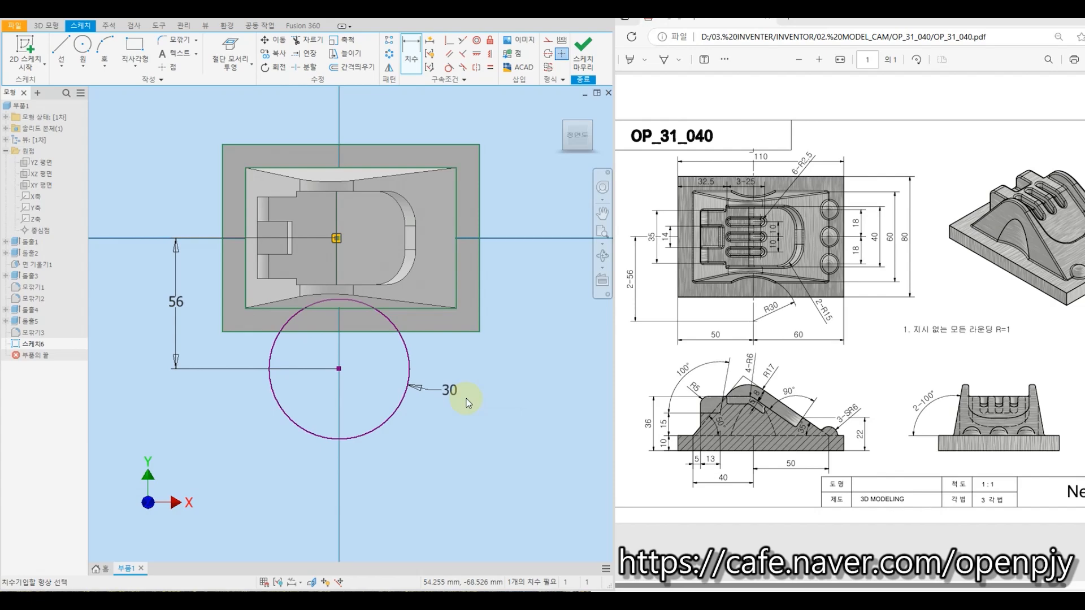
Apply a vertical constraint between the circle's centre and the origin point
click(491, 54)
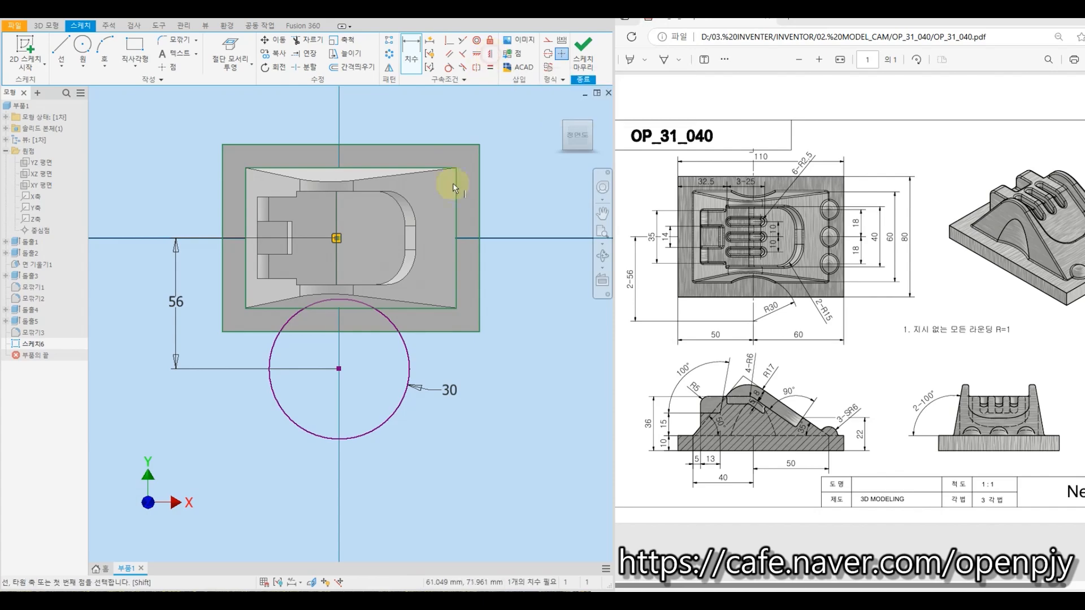
click(339, 370)
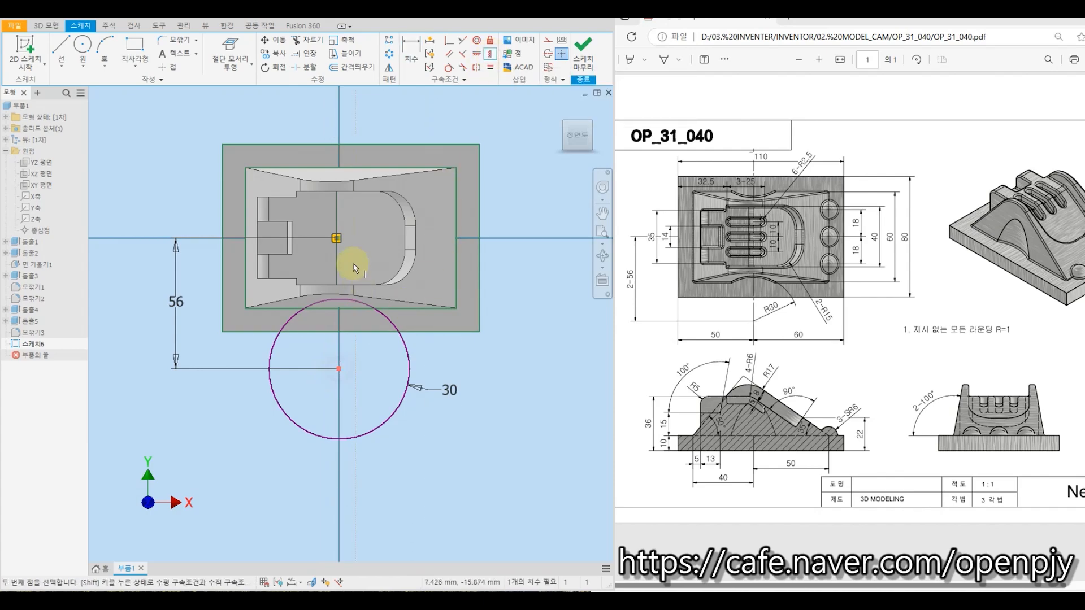
click(337, 238)
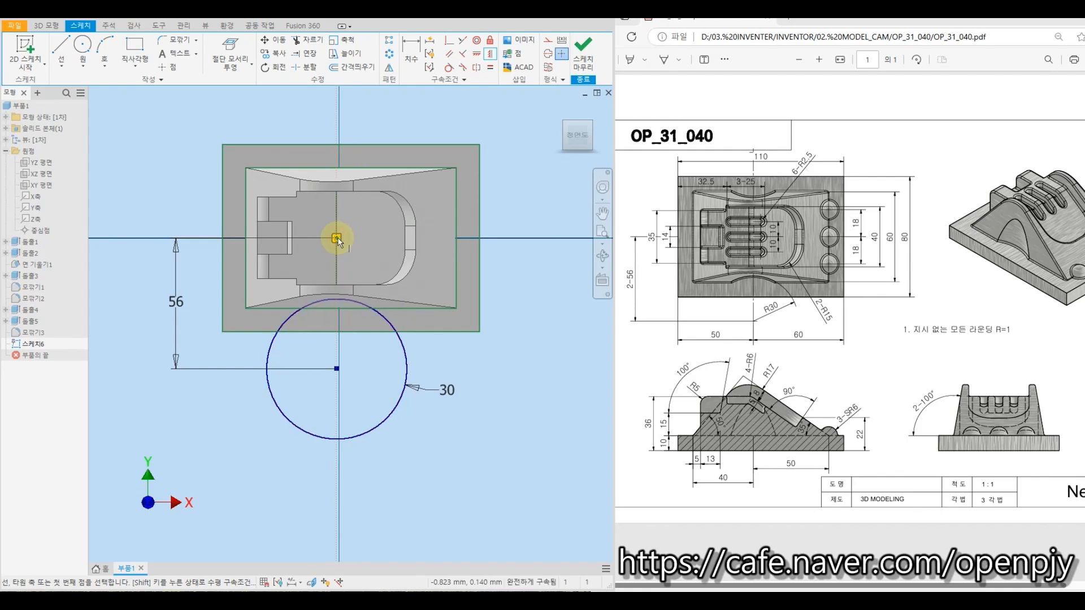
key(Escape)
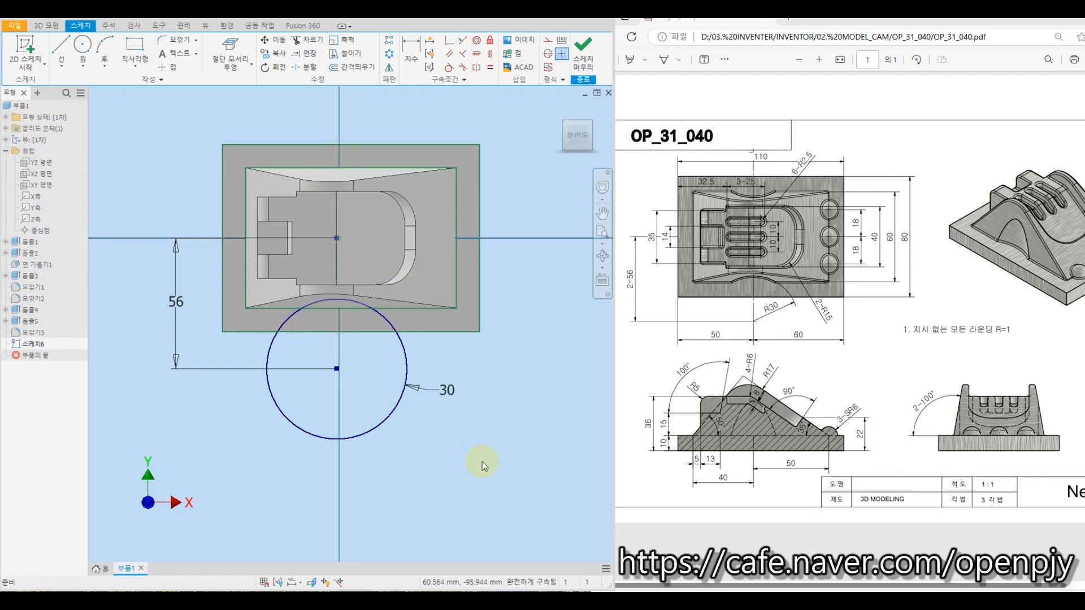
Finish the sketch and extrude the whole circle upward 47.25 mm as a cut through the body's side
click(583, 53)
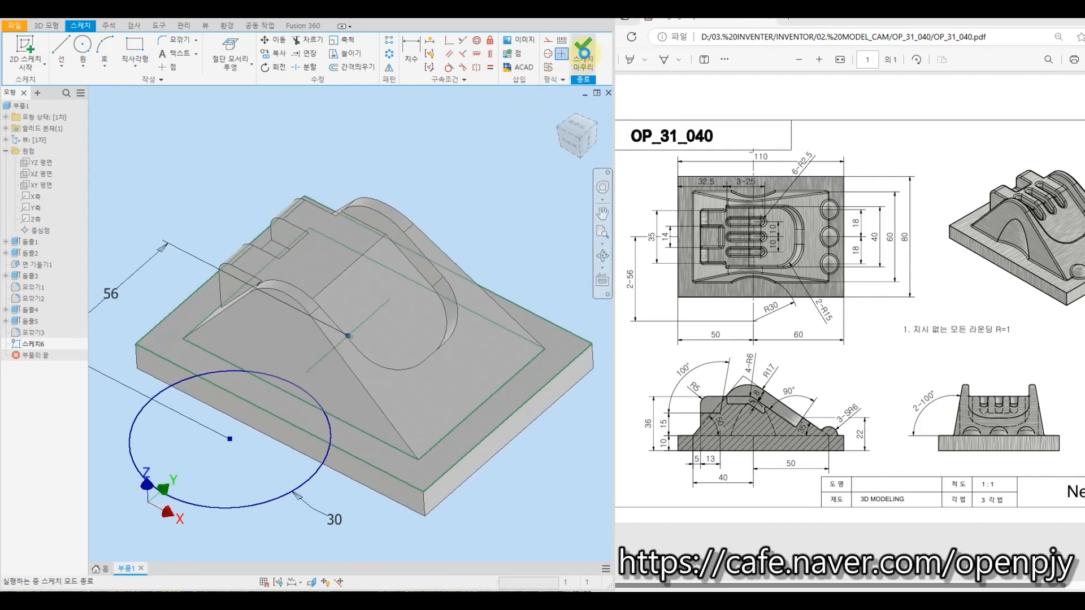
click(96, 54)
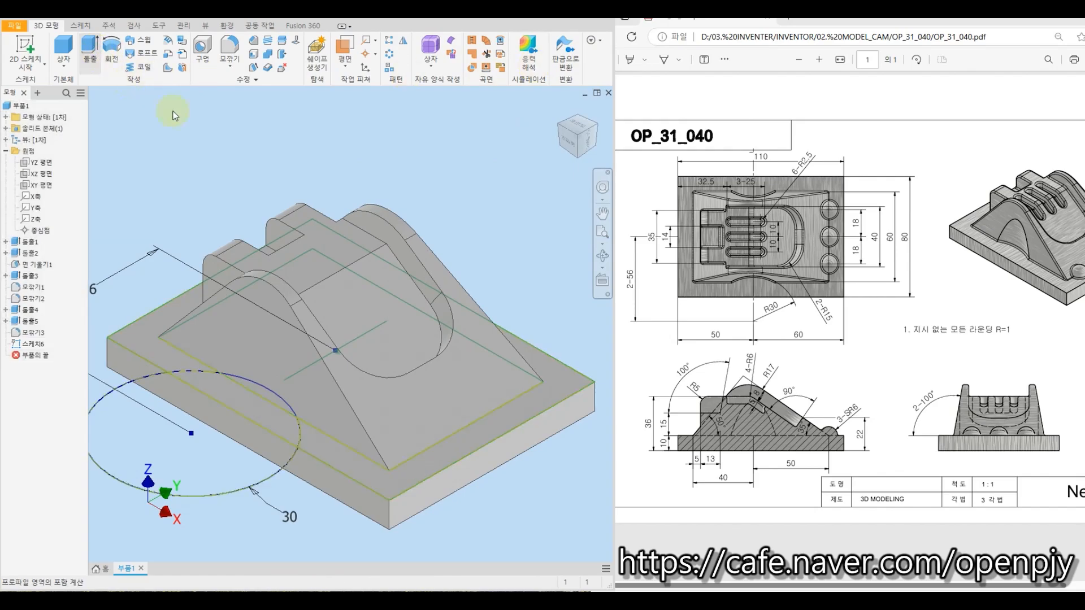
middle_drag(315, 160, 443, 121)
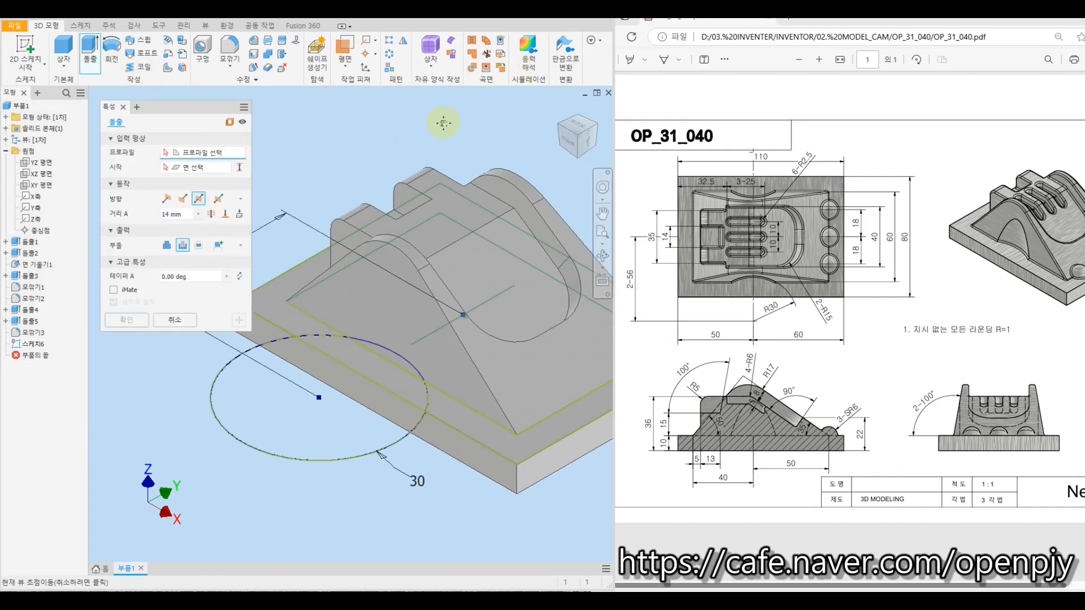
click(226, 367)
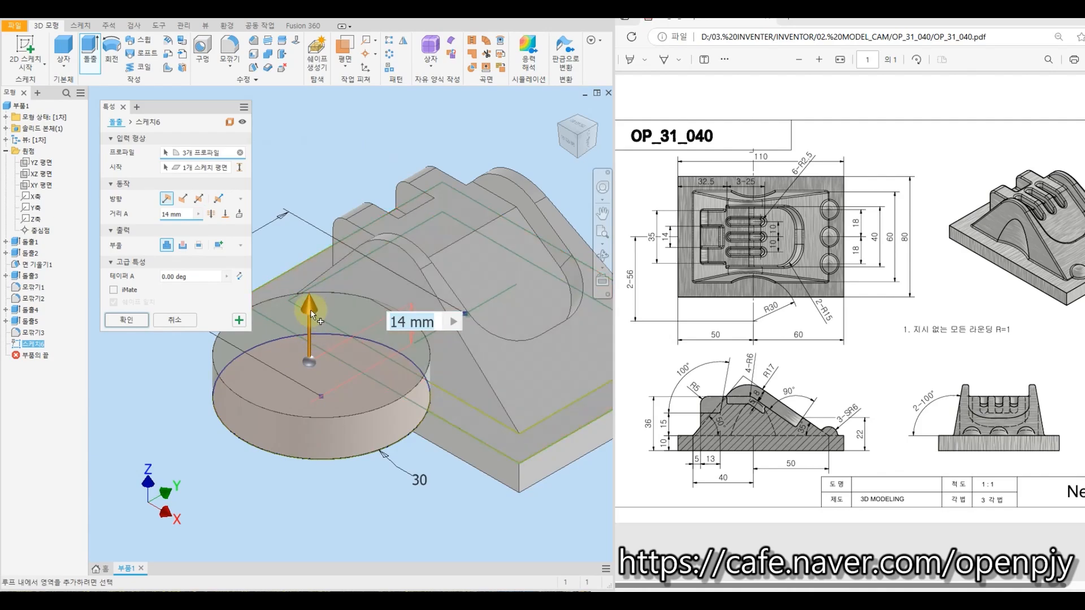
drag(311, 310, 310, 211)
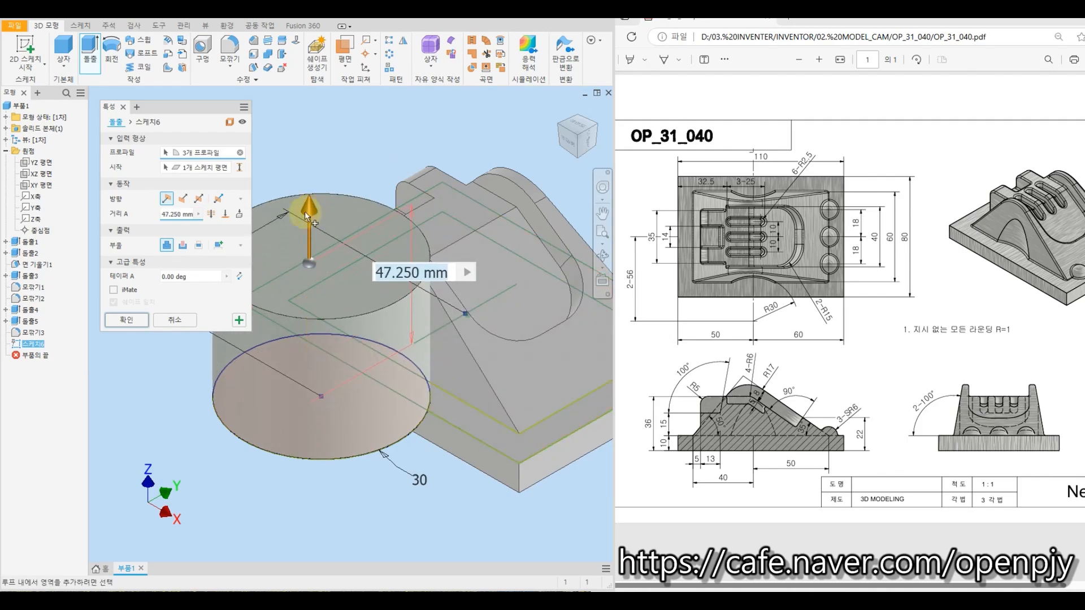
click(183, 245)
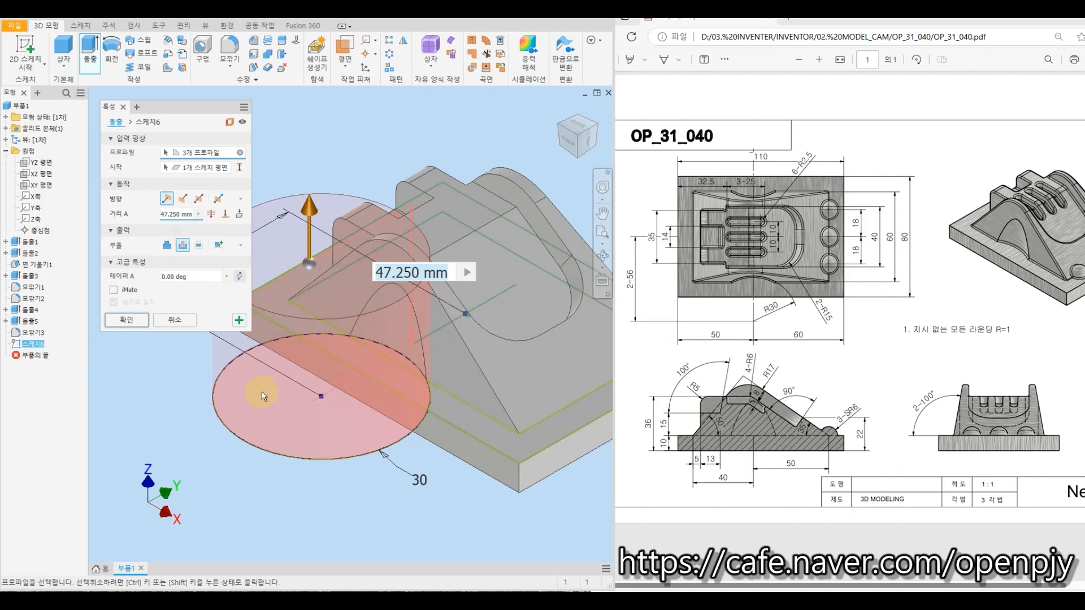
click(137, 327)
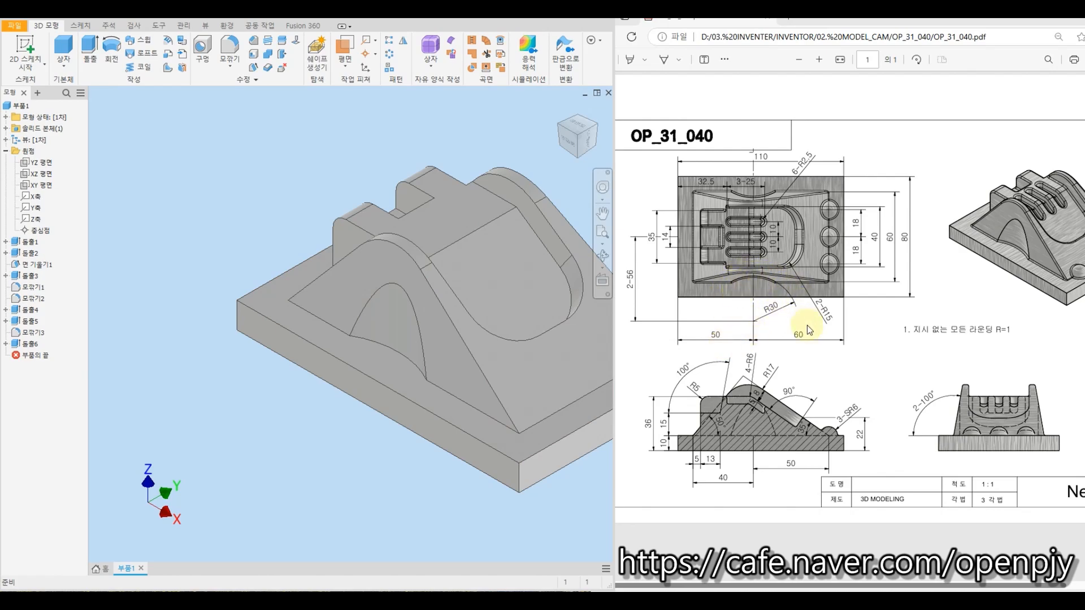
Mirror the R30 side cut about the XZ plane to the opposite side of the body
shift+middle_drag(516, 214, 375, 204)
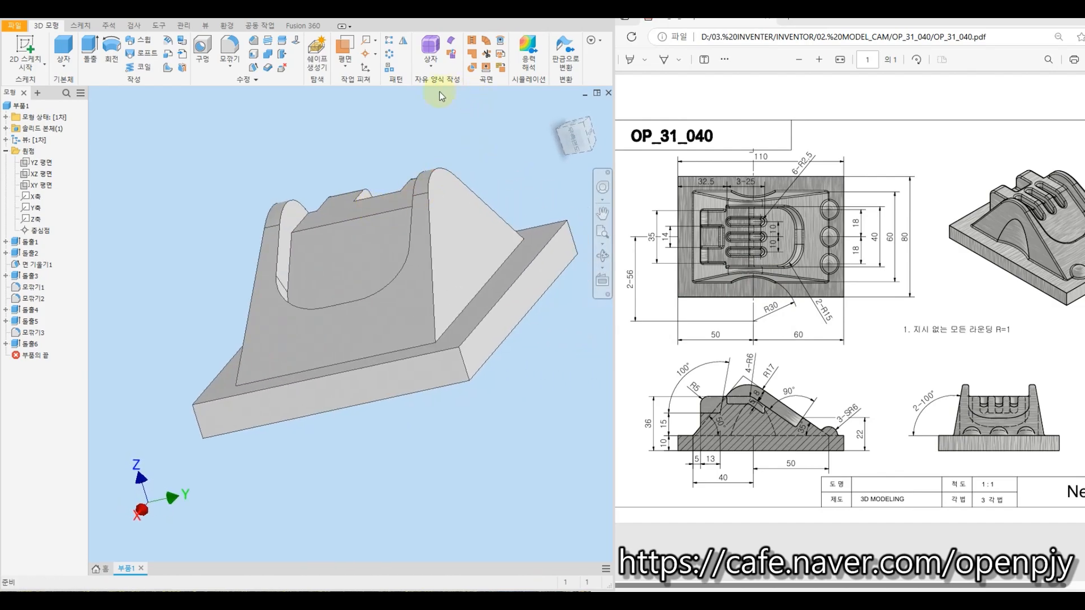
click(404, 41)
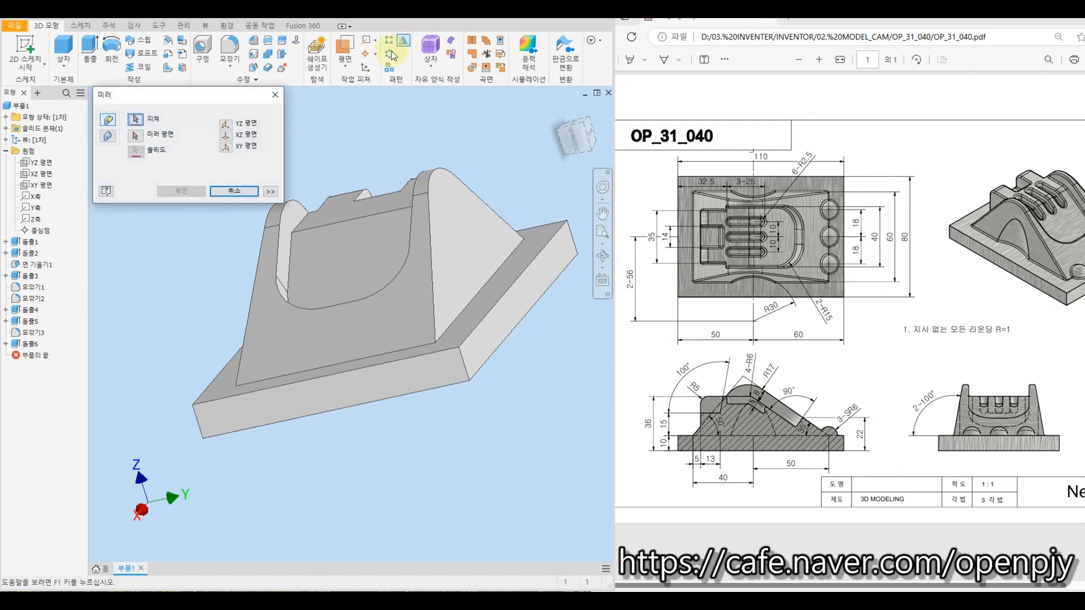
click(25, 344)
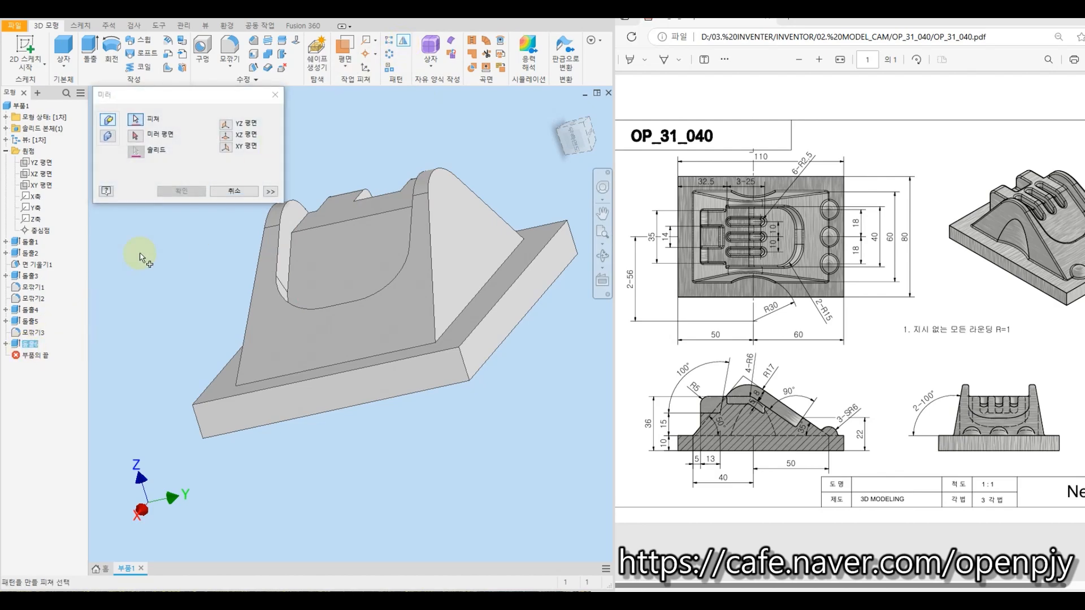
click(40, 175)
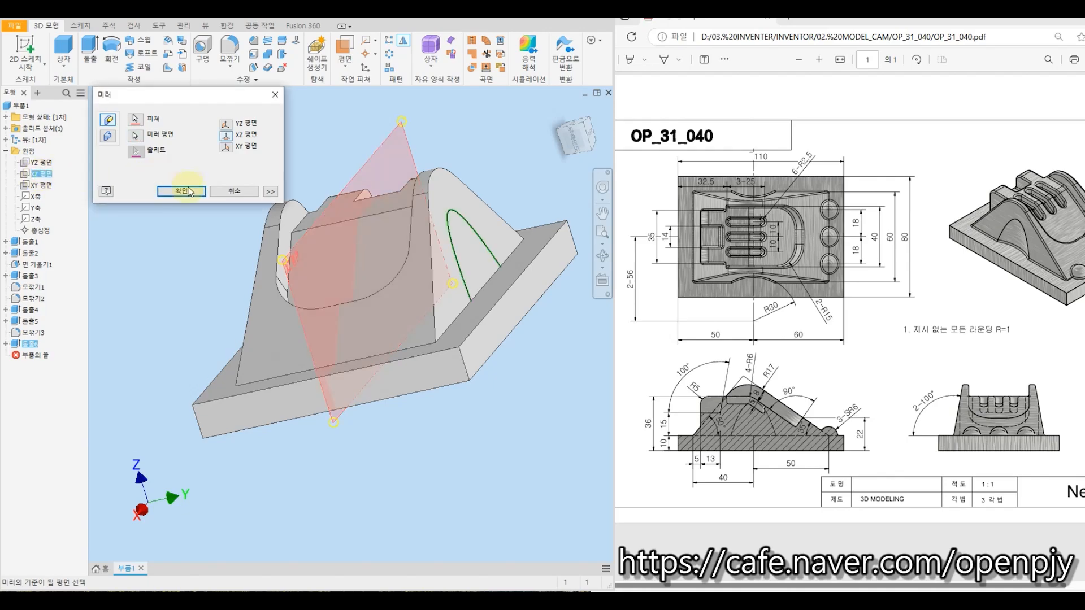
click(189, 192)
Start a sketch on the plate's upper face and draw a circle about 11.7 mm in diameter centred on the body's sloped-end base edge
shift+middle_drag(195, 218, 232, 222)
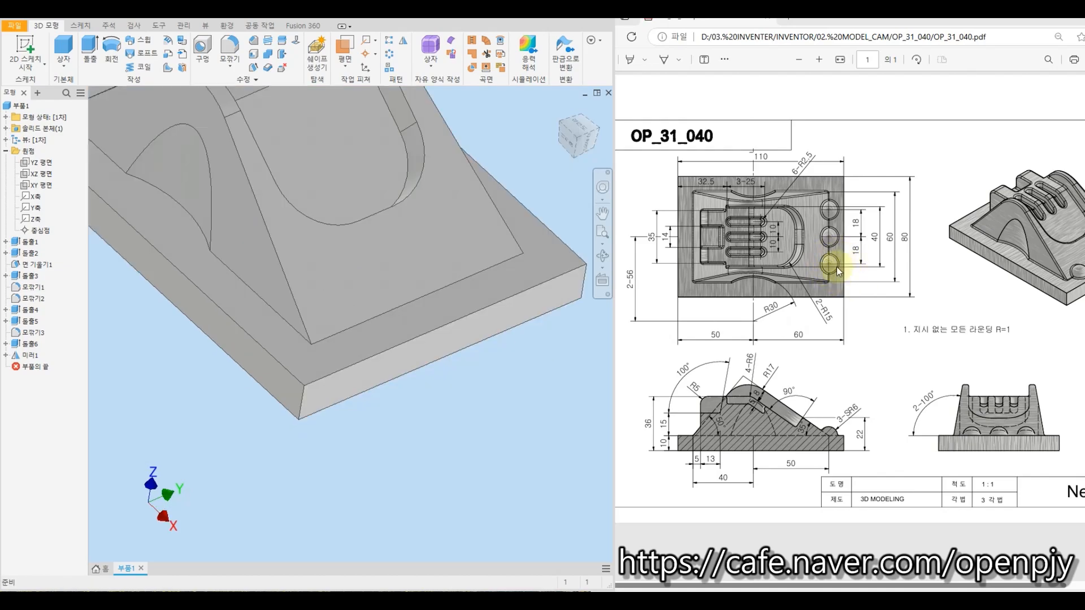
click(25, 50)
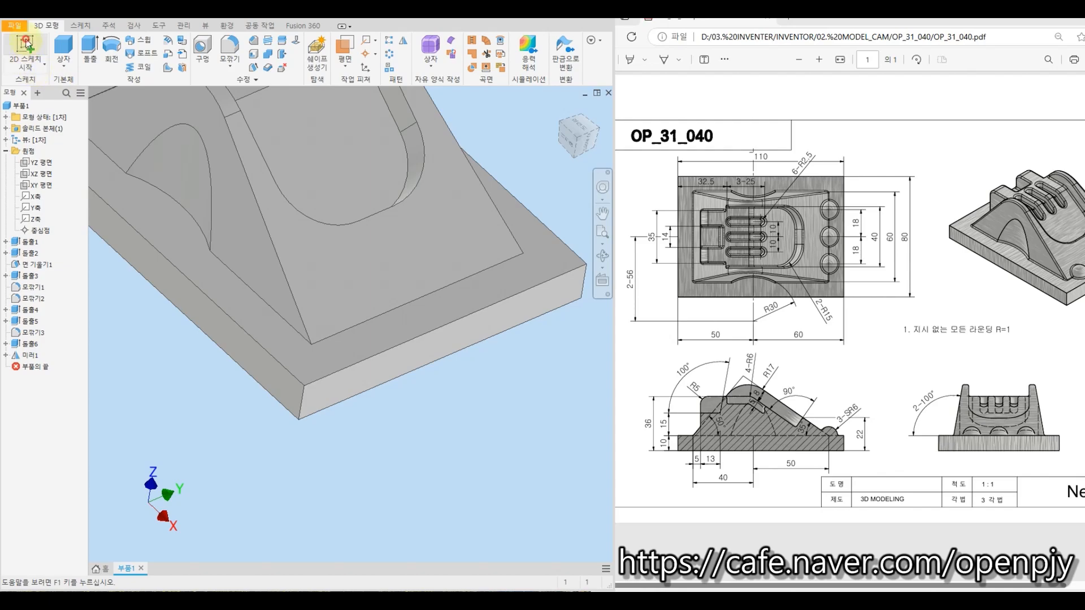
click(347, 353)
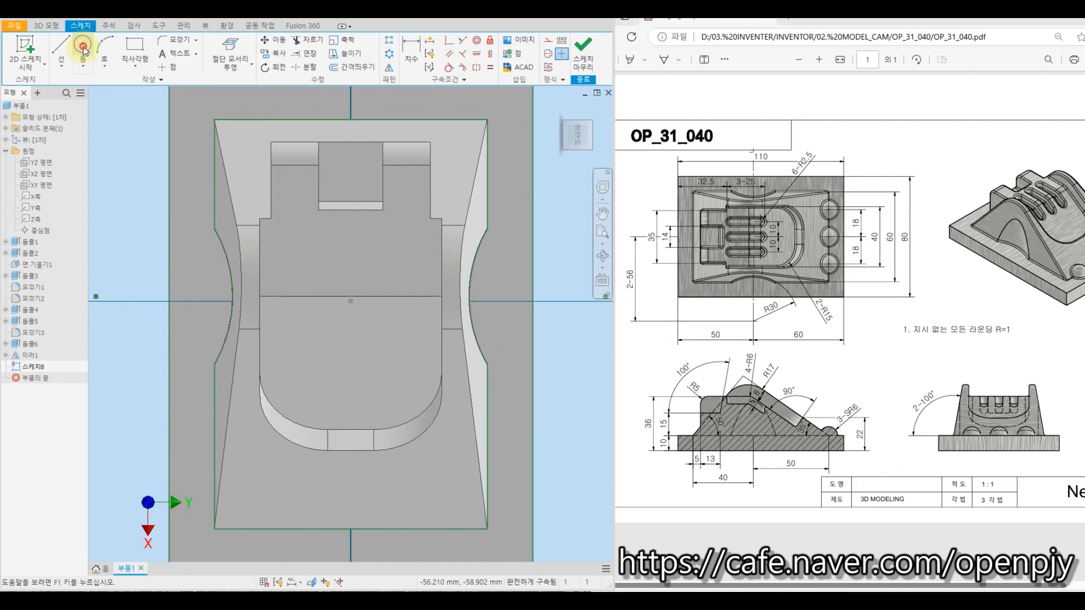
click(83, 48)
middle_drag(346, 478, 382, 319)
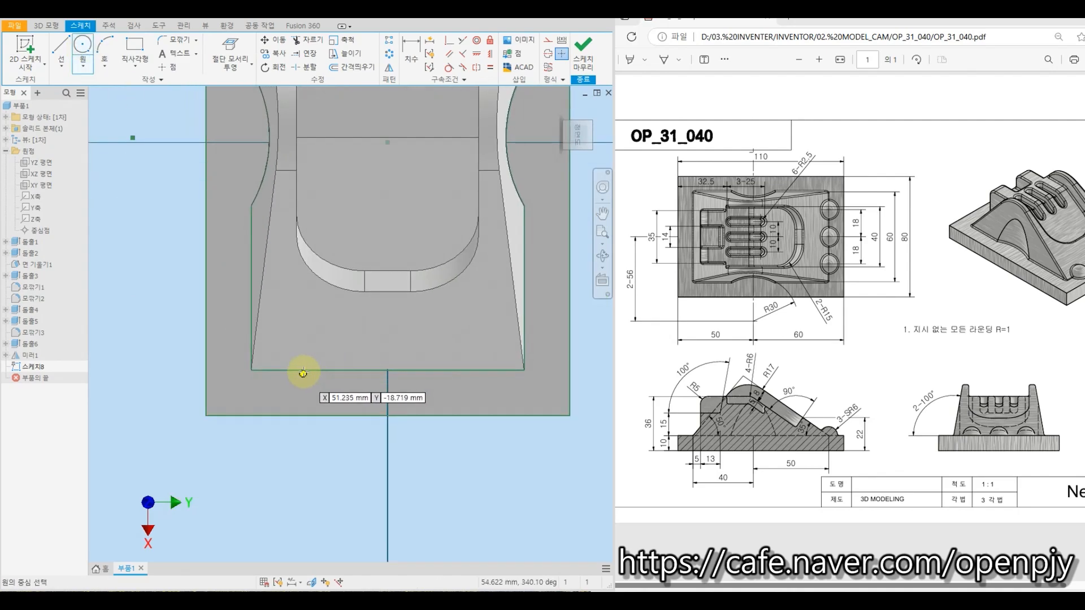
click(306, 370)
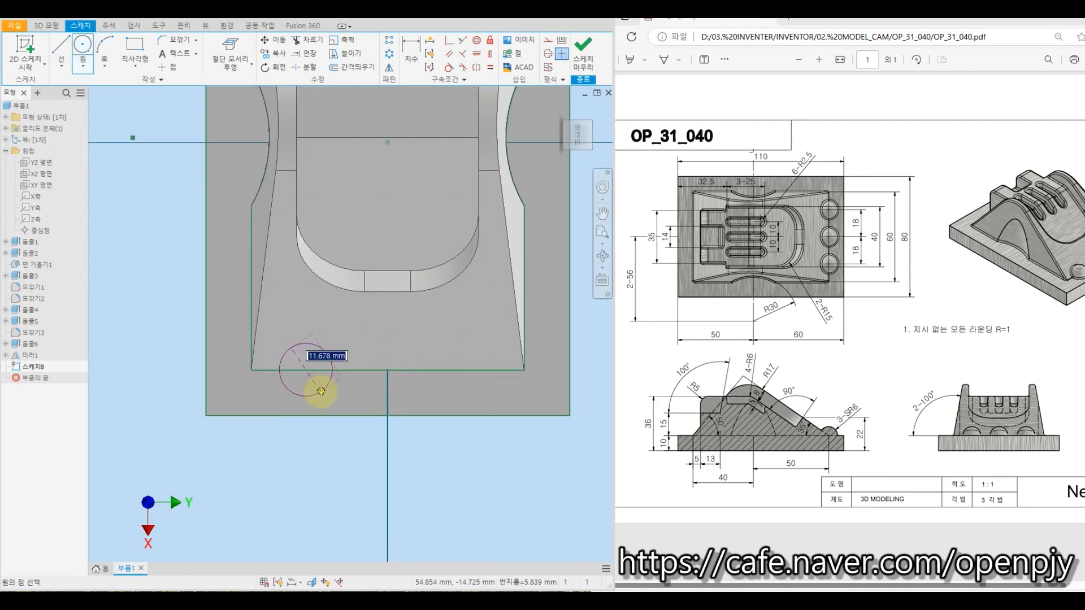
click(320, 391)
Dimension the circle by its radius and set it to 6 mm
key(d)
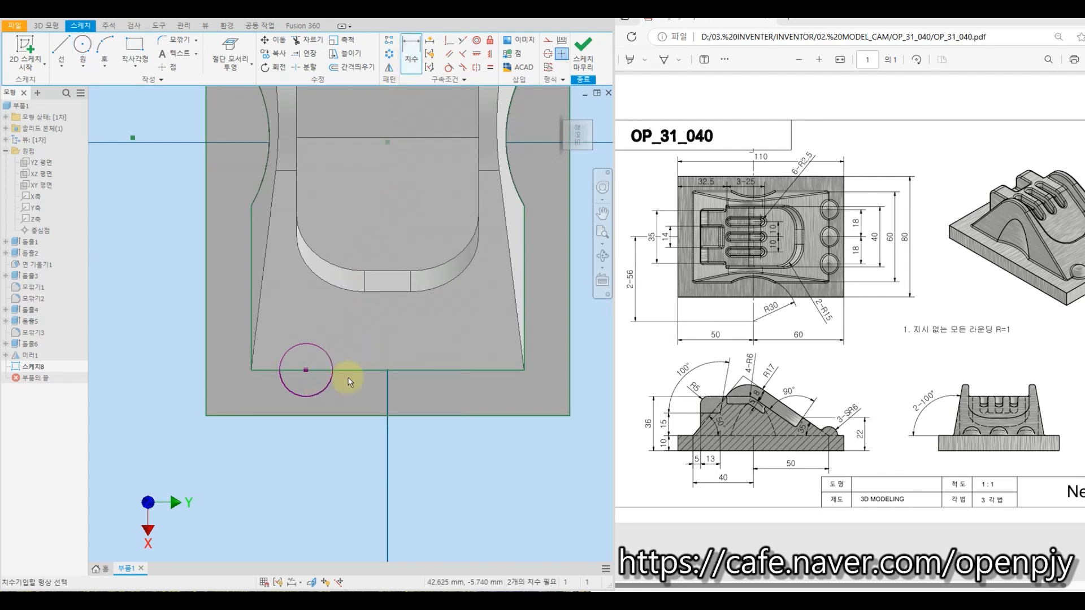
click(318, 395)
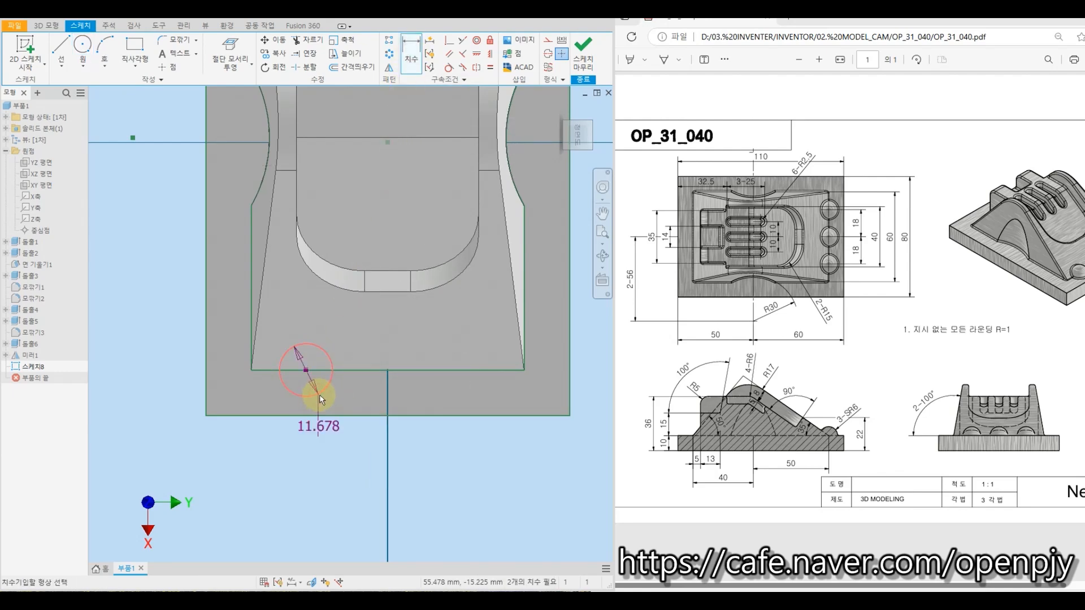
right_click(319, 395)
mouse_move(322, 449)
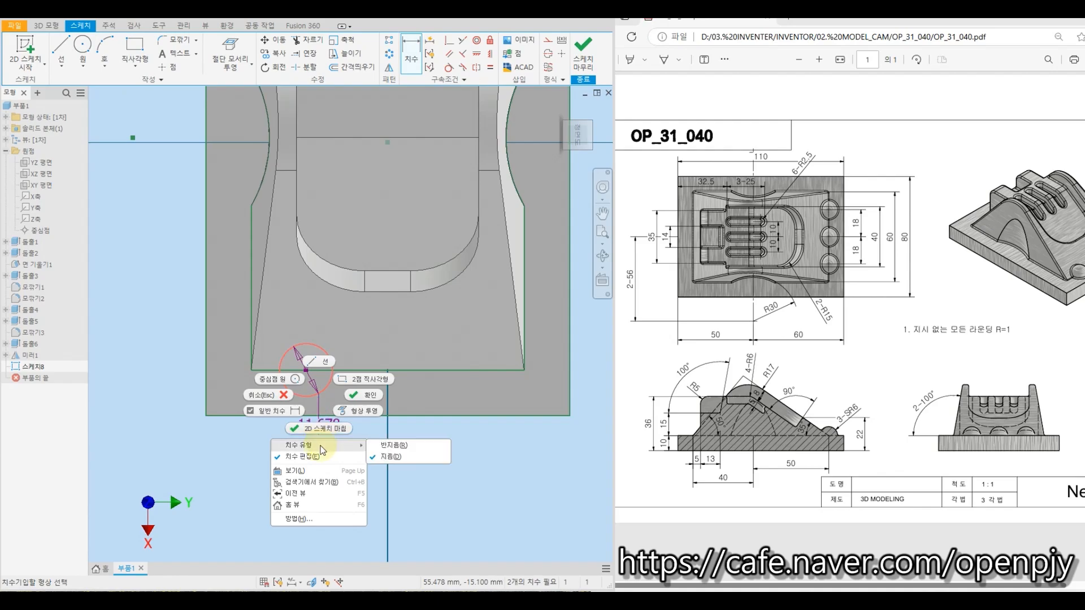
click(390, 445)
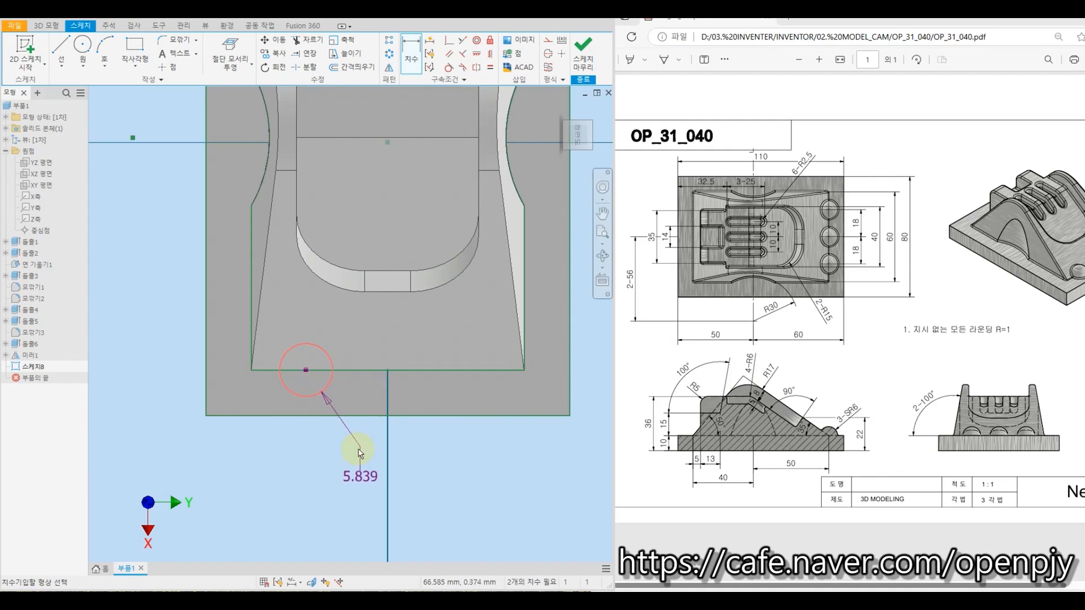
click(332, 445)
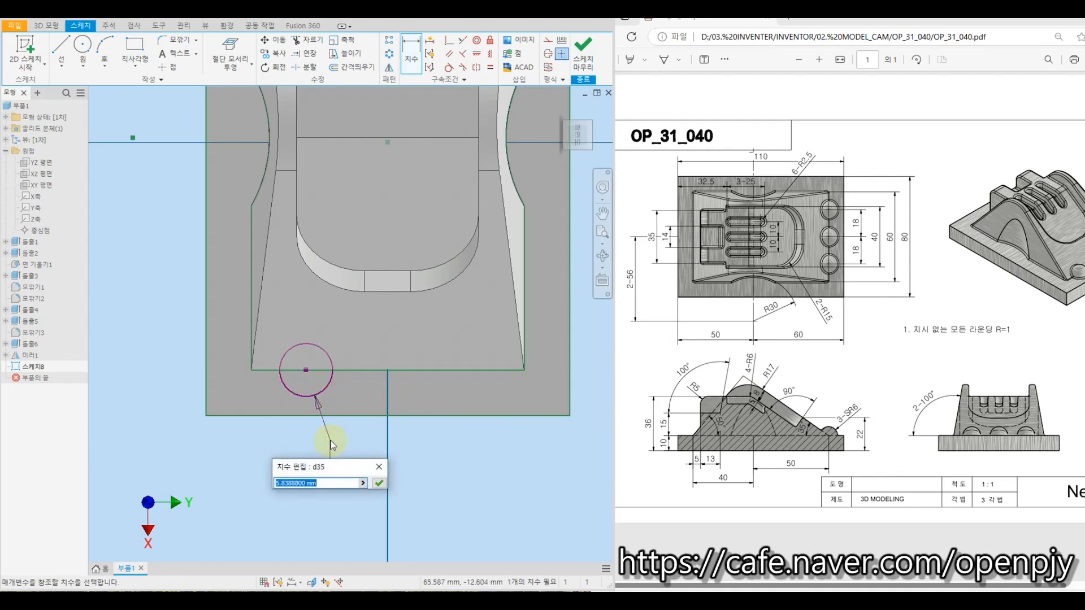
text(6)
key(Return)
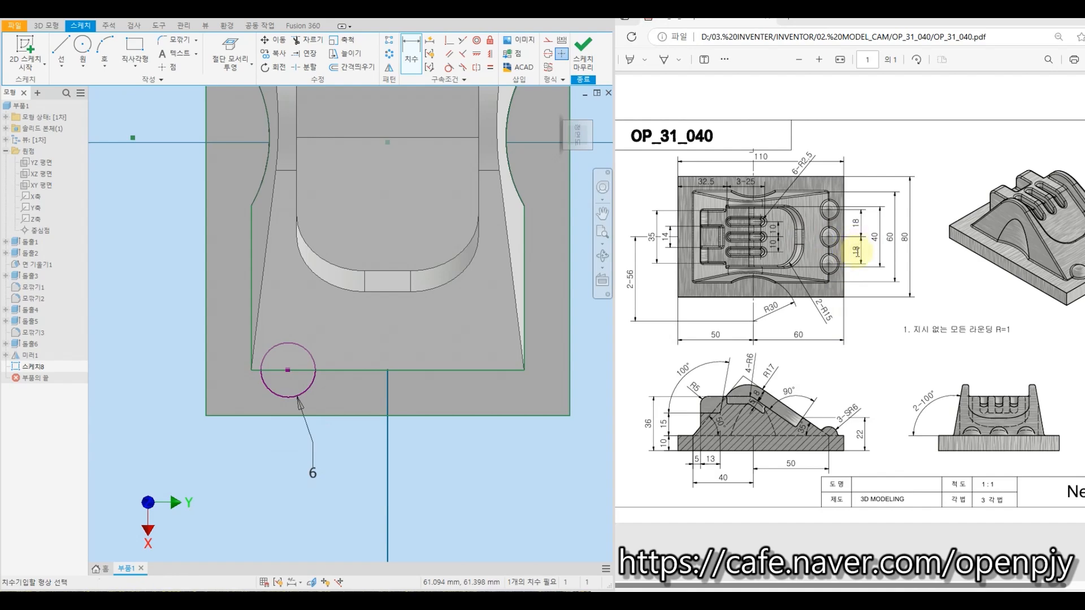
Dimension the circle's centre at 18 mm from the origin, measured along the body's base edge
click(388, 142)
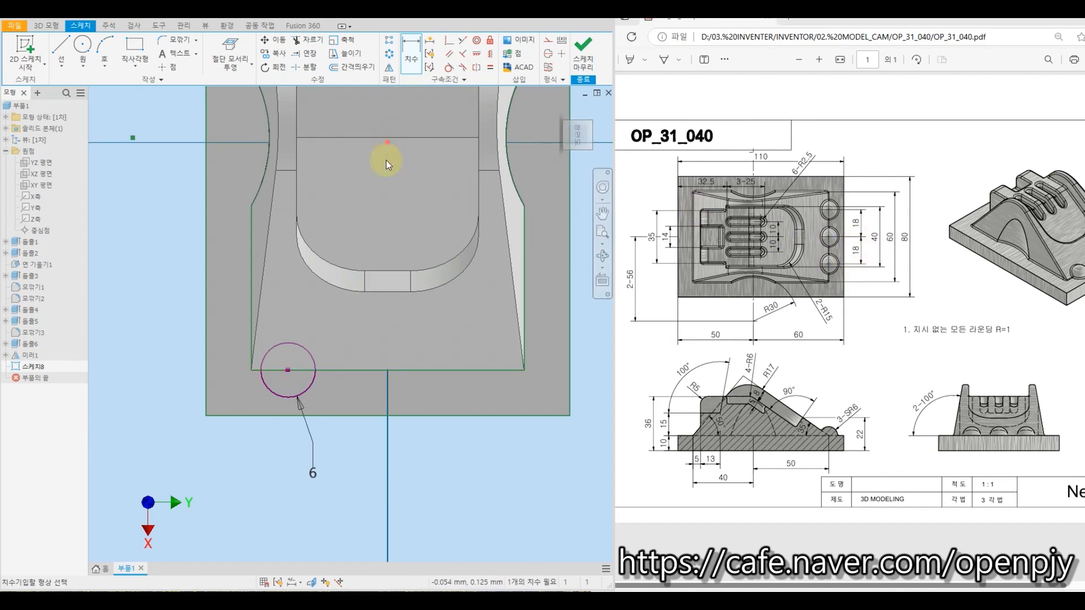
click(287, 371)
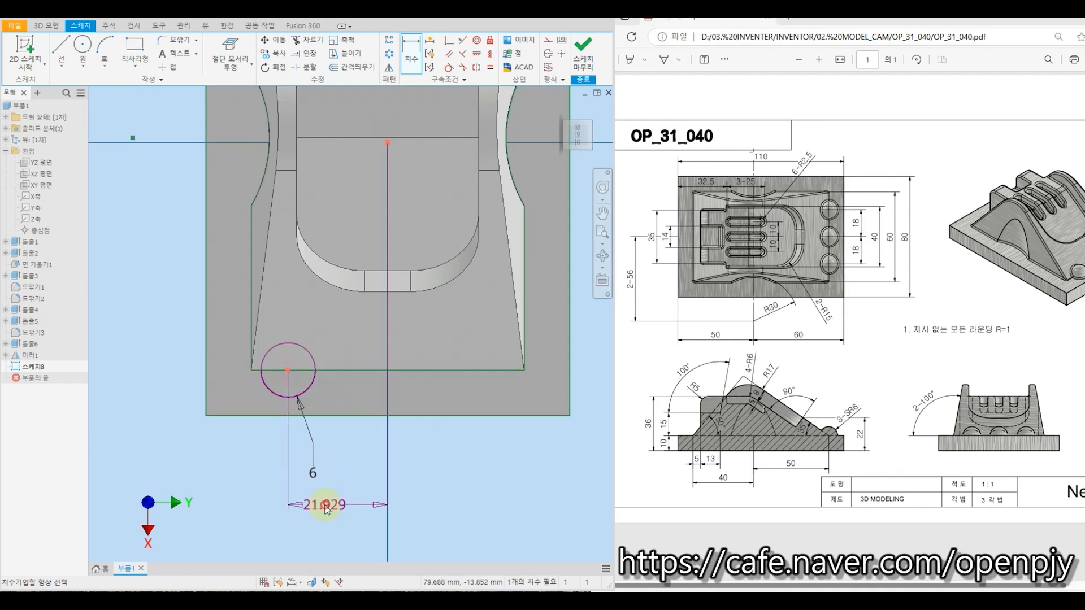
click(329, 508)
text(18)
key(Return)
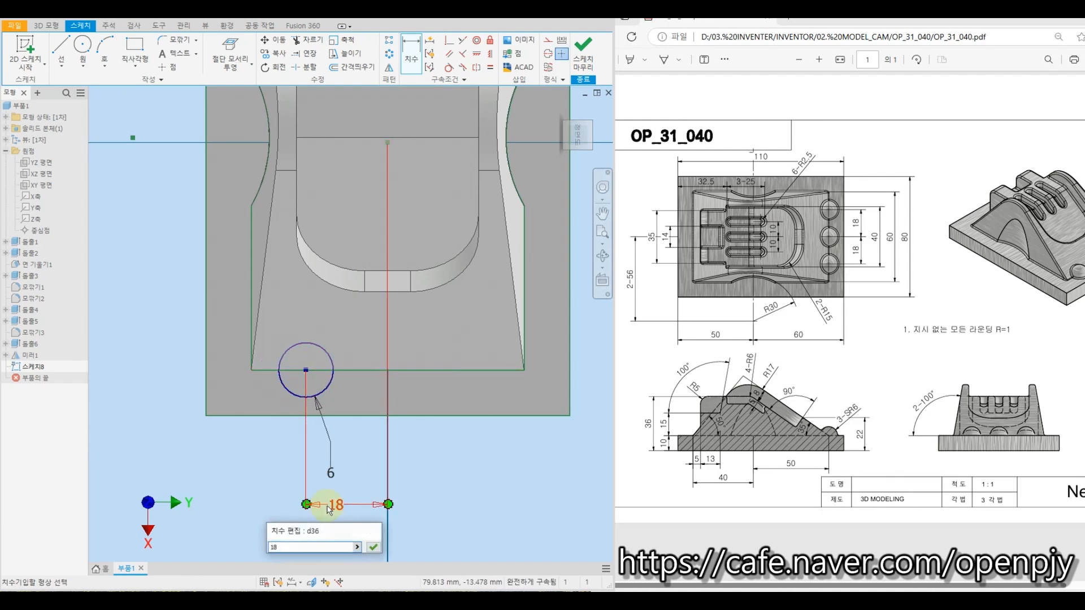
Draw a line across the circle's diameter along the base edge and convert it to a centerline
click(73, 46)
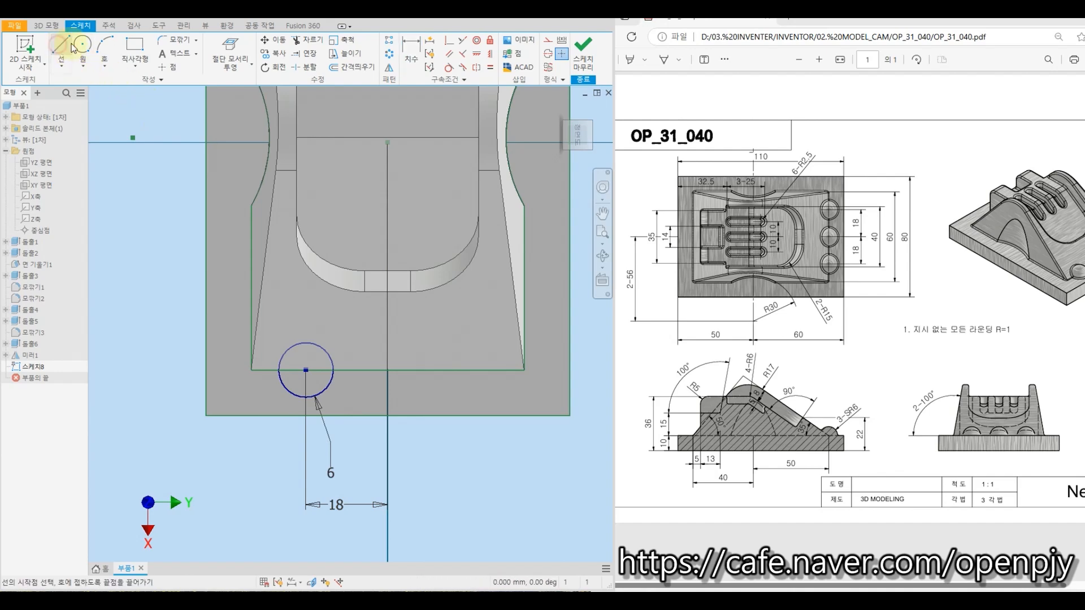
click(278, 370)
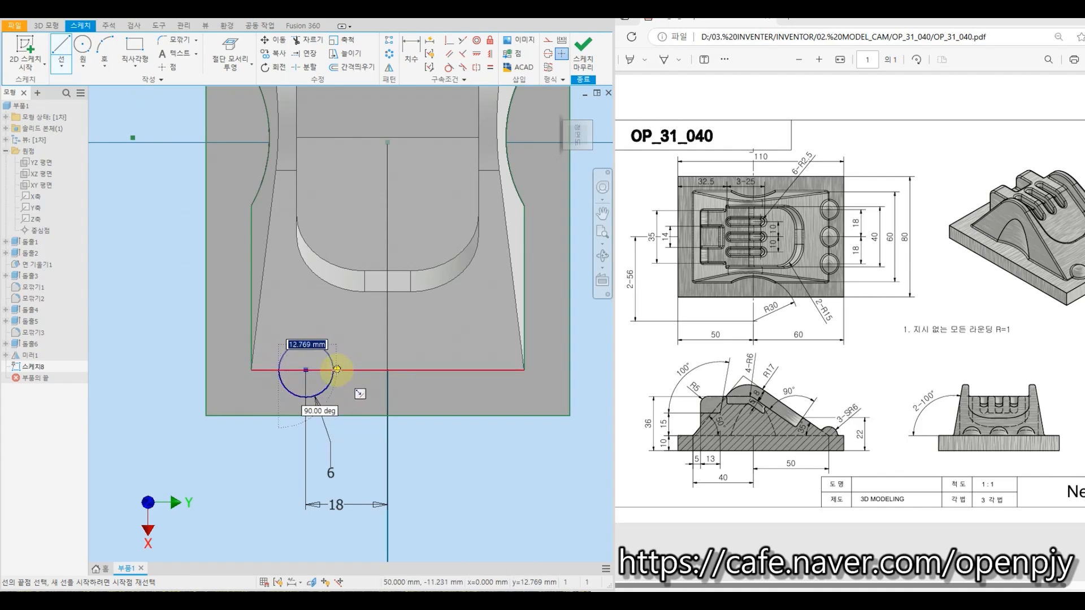
click(334, 370)
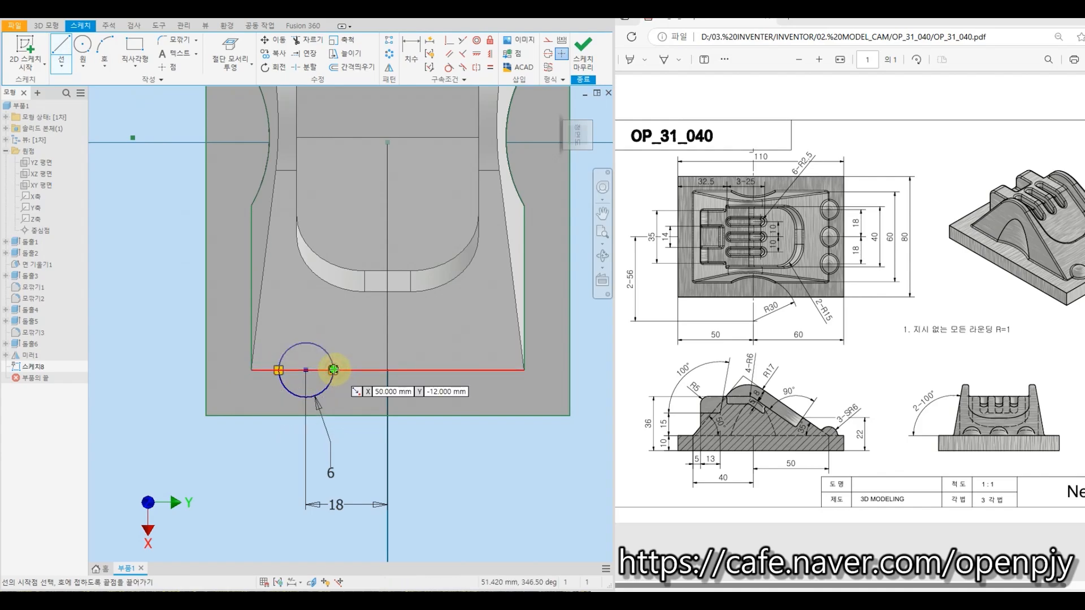
key(Escape)
click(323, 373)
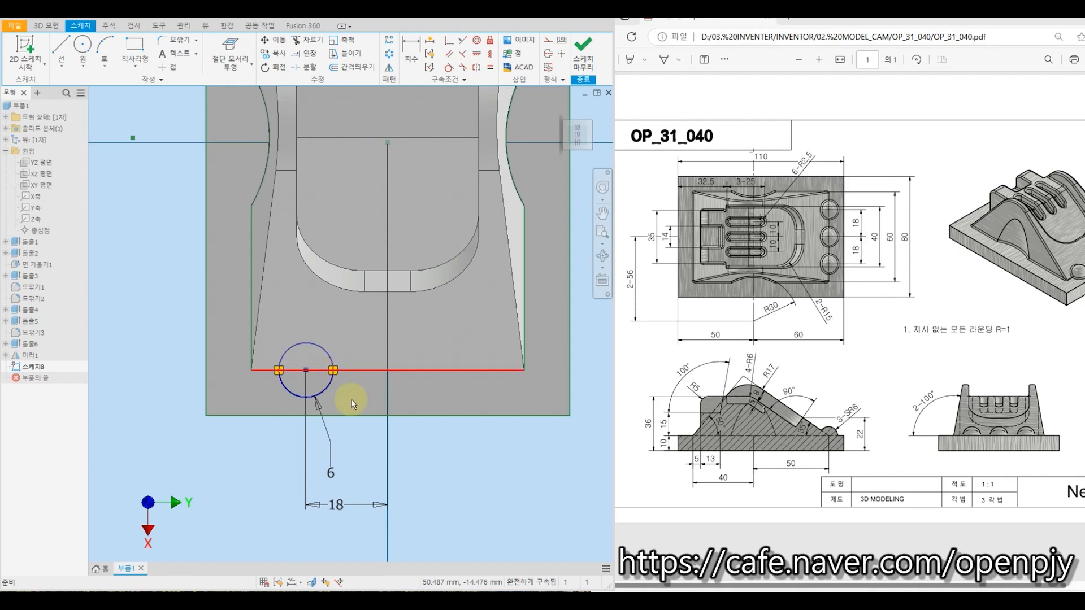
click(549, 55)
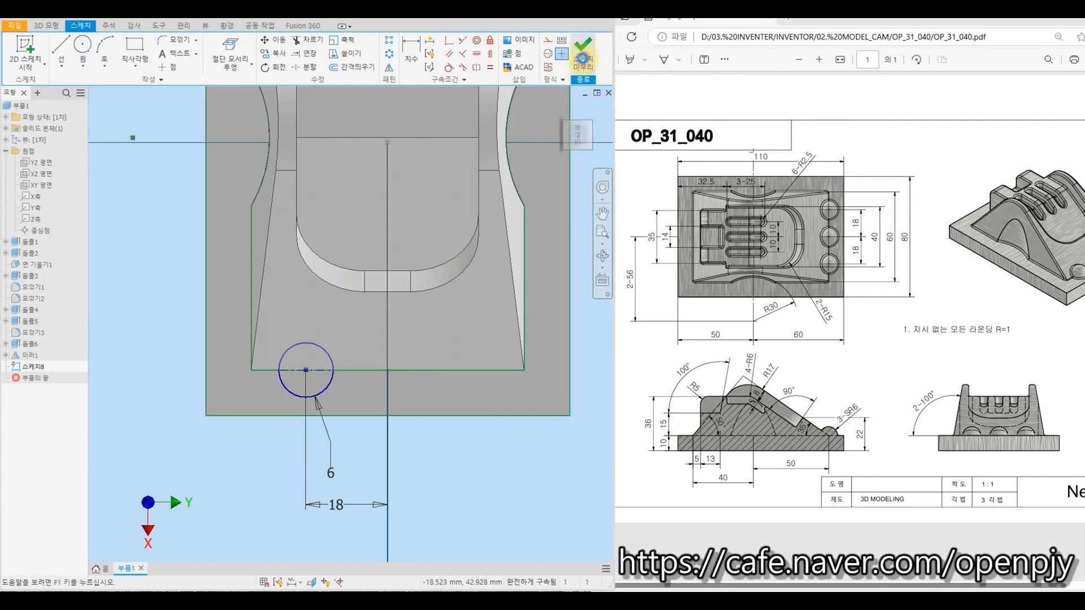
Finish the sketch and revolve the half circle on the body's side a full 360° about the centerline, joined to the part
click(582, 59)
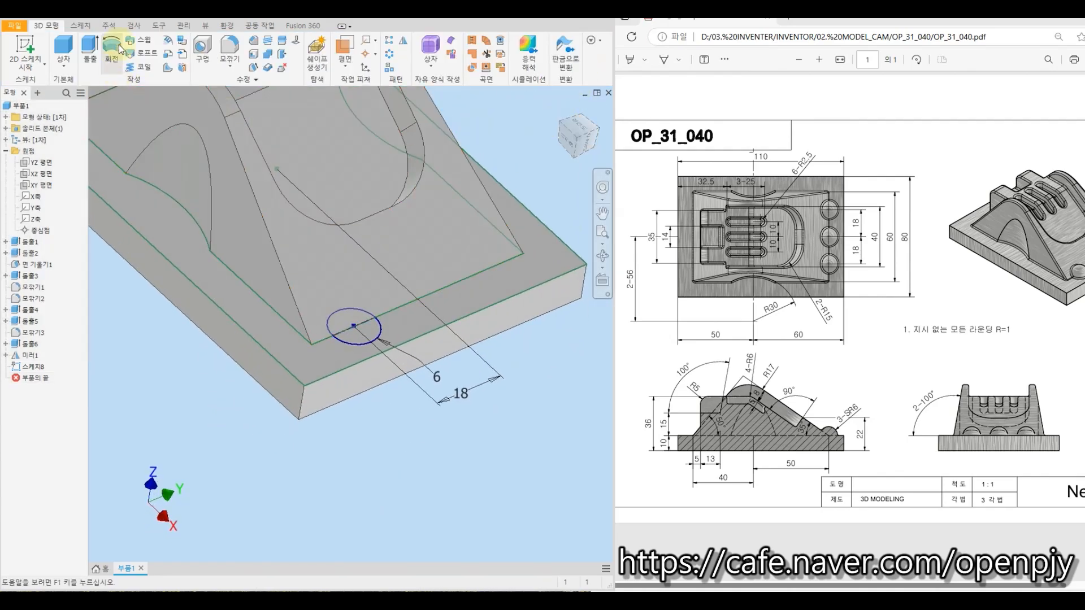
click(116, 45)
click(116, 44)
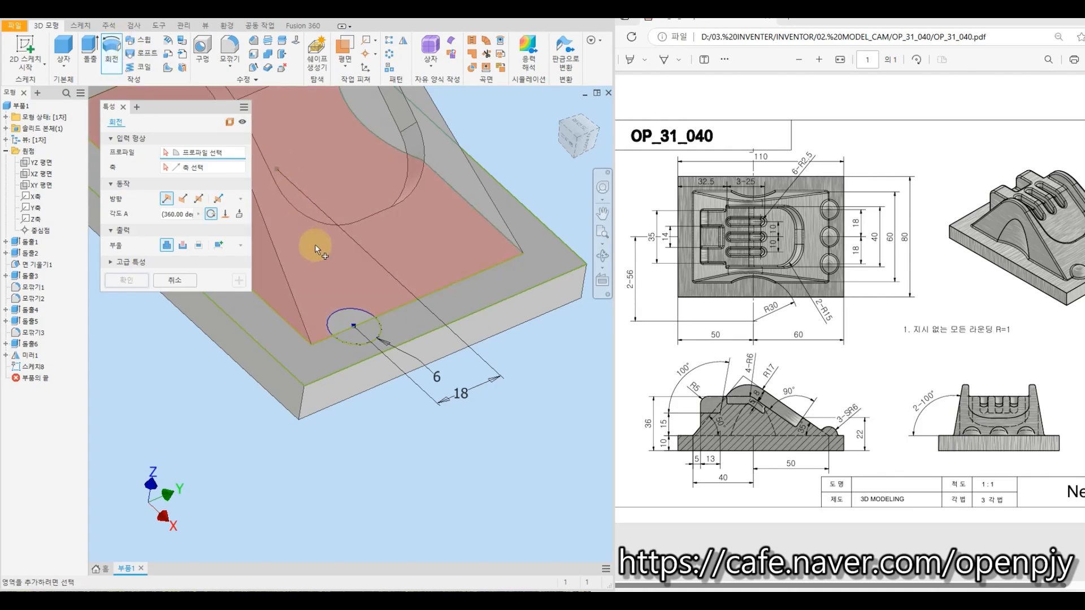
click(338, 313)
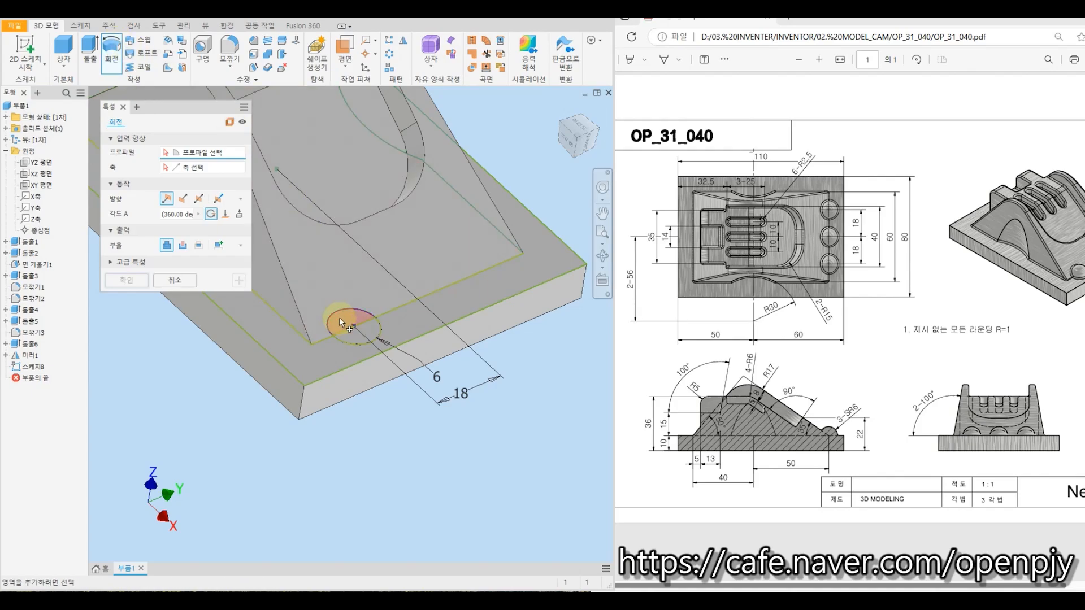
click(339, 317)
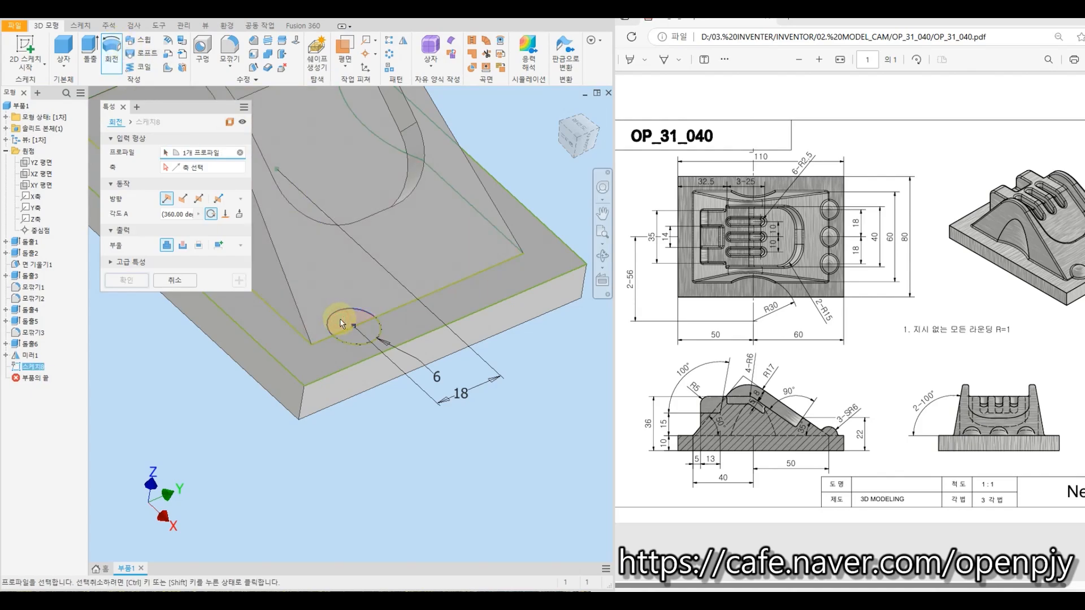
click(212, 168)
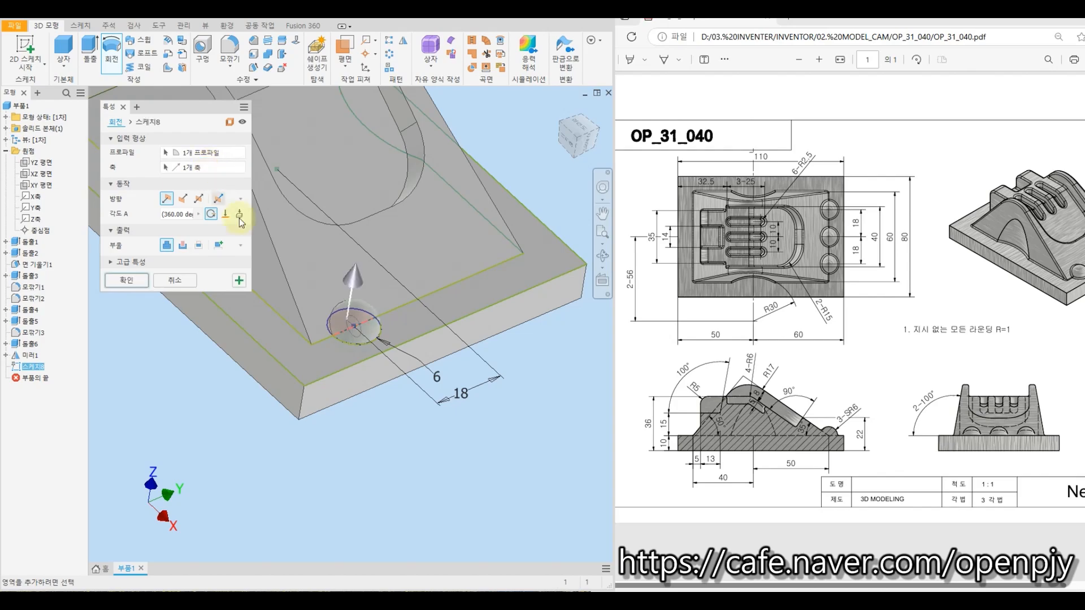
shift+middle_drag(300, 443, 347, 426)
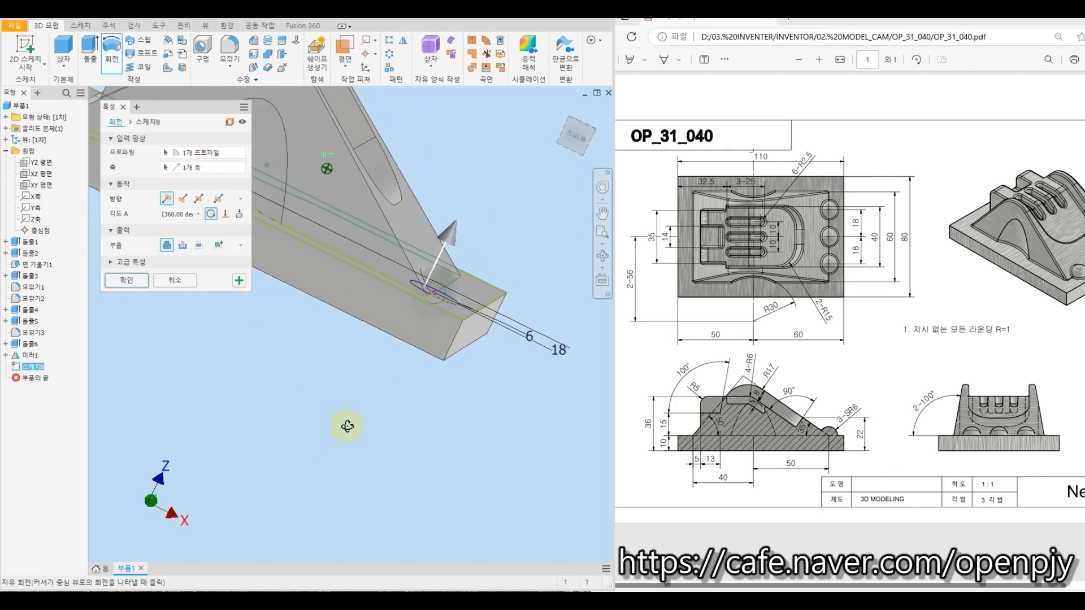
scroll(345, 424, up, 2)
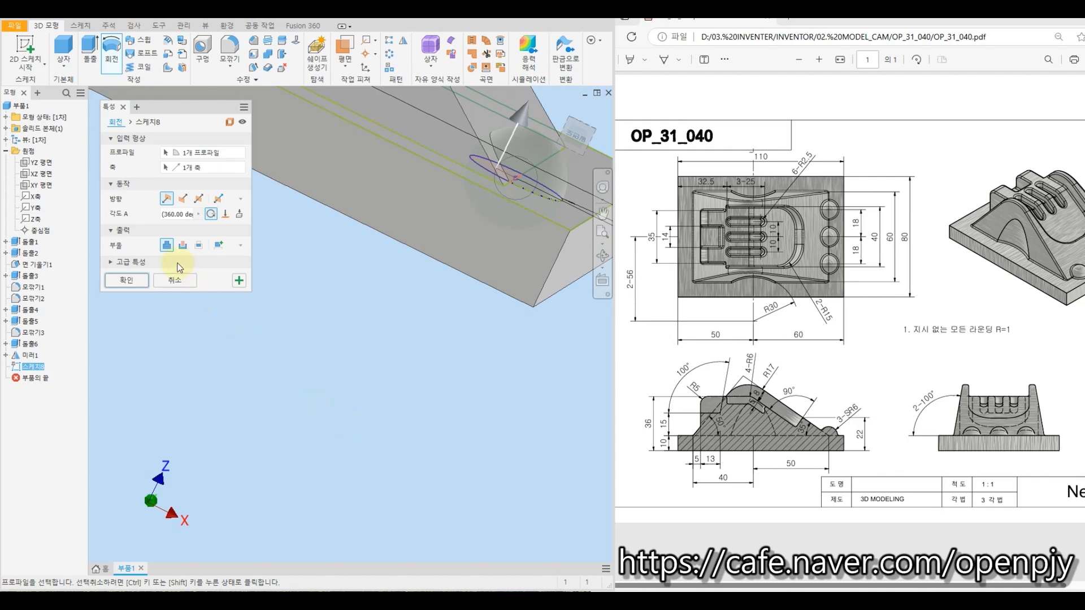
click(126, 282)
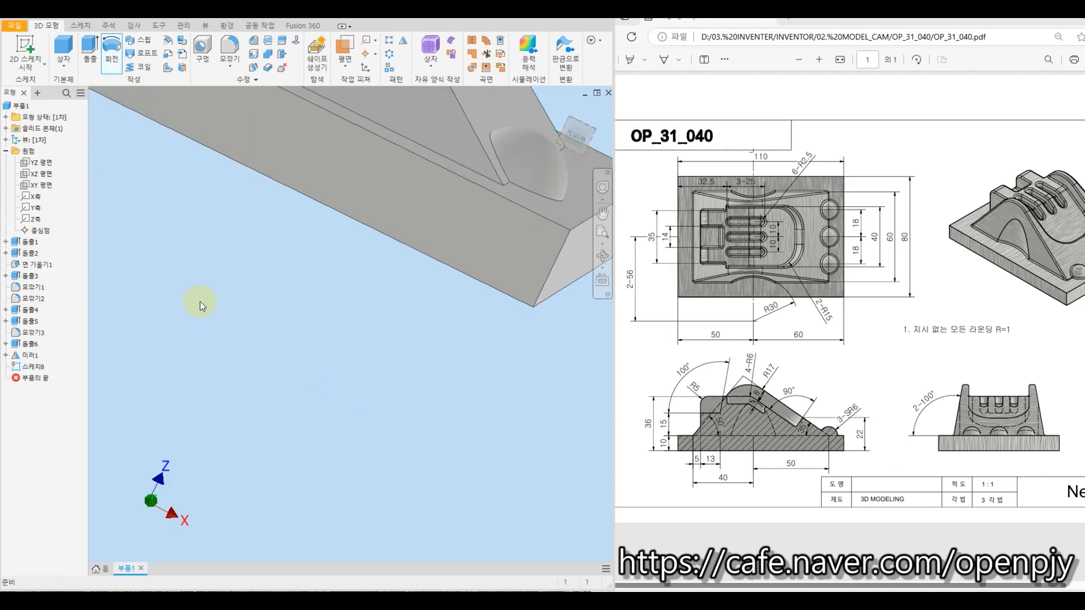
Start a rectangular pattern of the revolved sphere along the body's base edge, reversing the direction so the copies follow the edge inward
shift+middle_drag(460, 326, 305, 383)
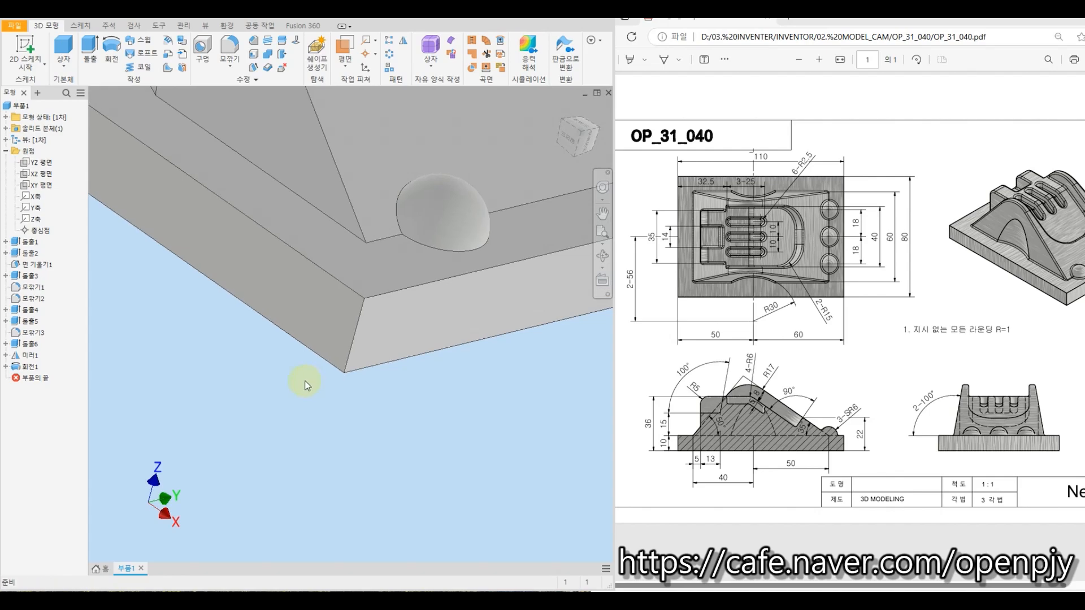
click(388, 43)
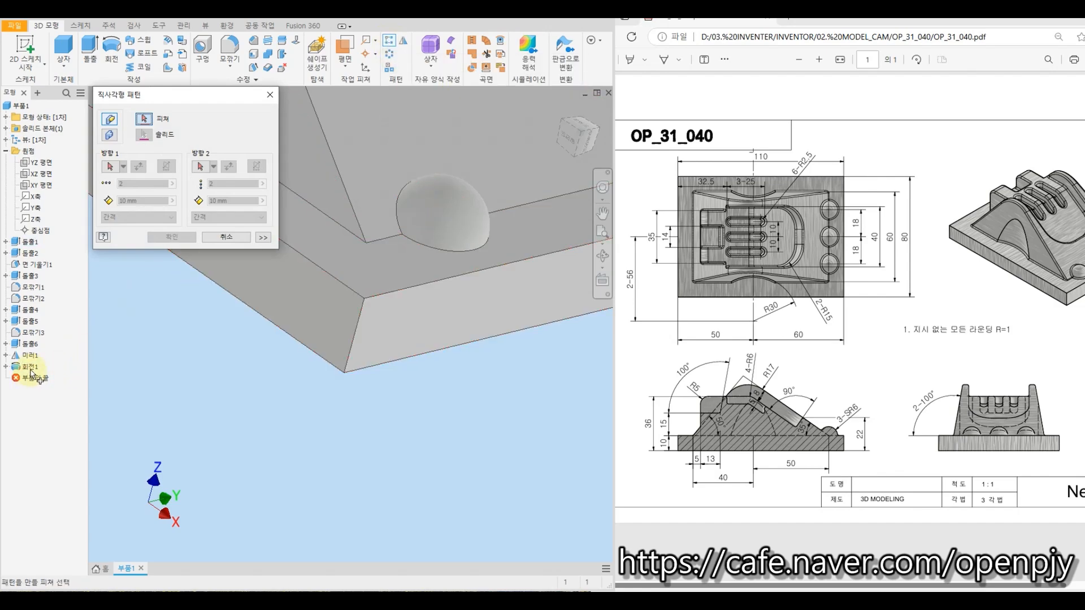
click(31, 369)
click(109, 167)
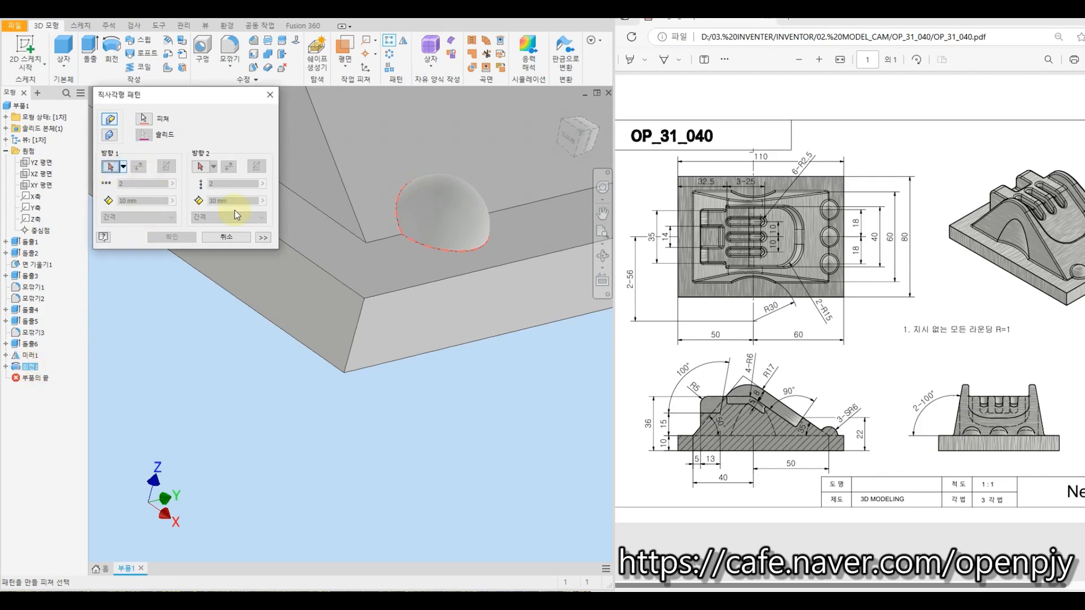
click(508, 208)
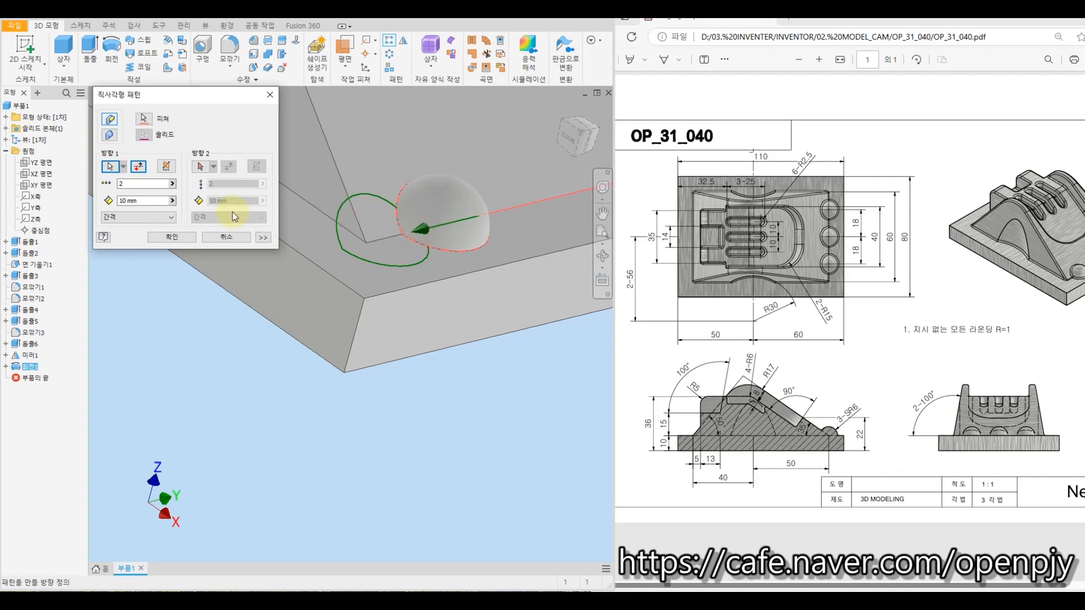
click(139, 166)
scroll(444, 364, down, 3)
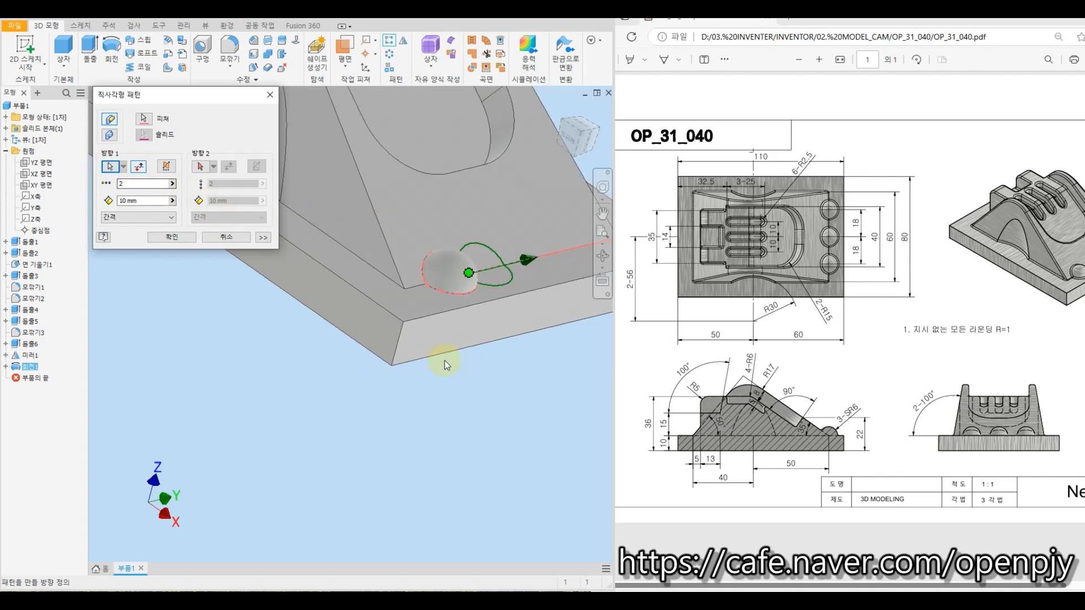
middle_drag(502, 361, 361, 392)
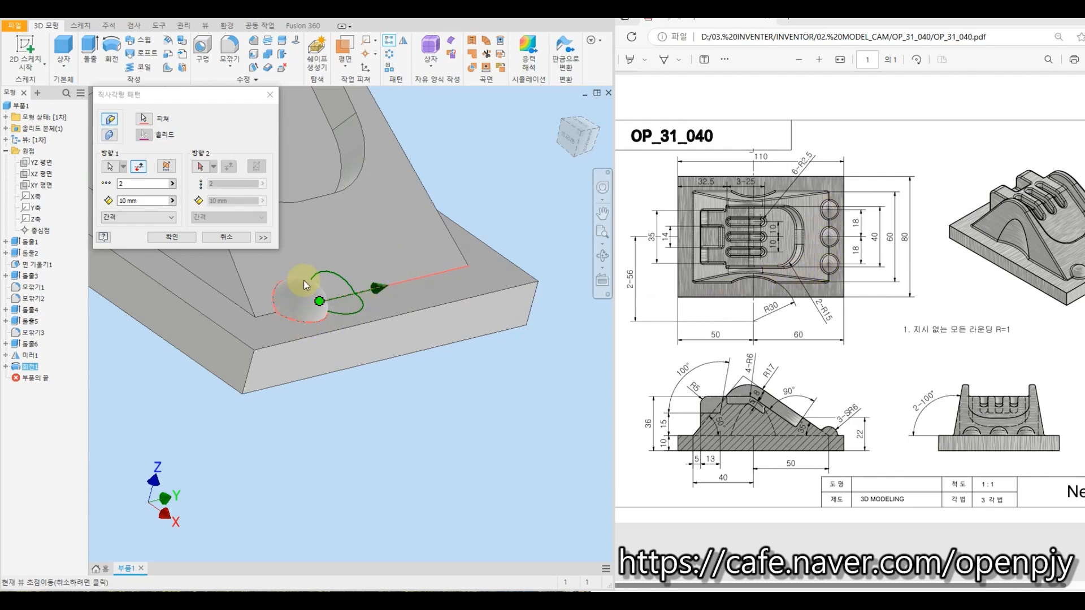
Set the pattern to 3 instances at 18 mm spacing and create the row of spheres
drag(136, 185, 80, 188)
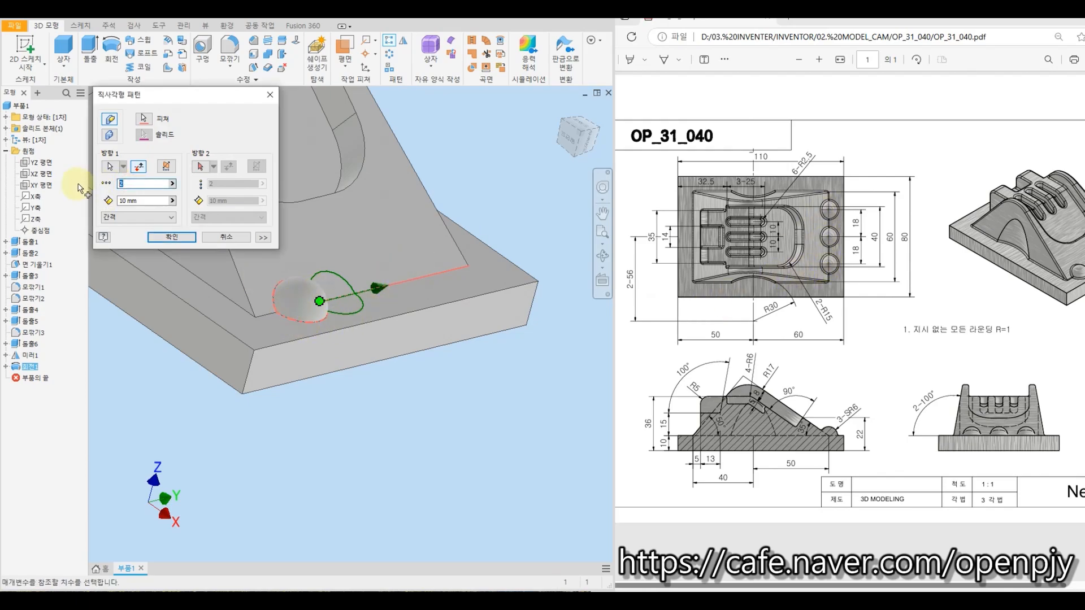
text(3)
drag(150, 201, 91, 201)
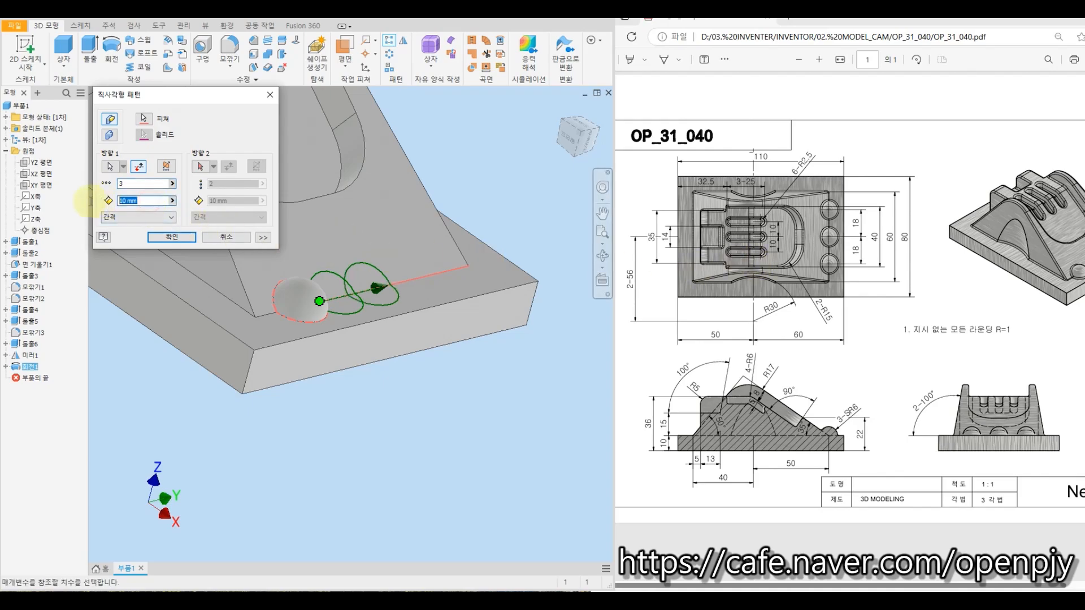
text(18)
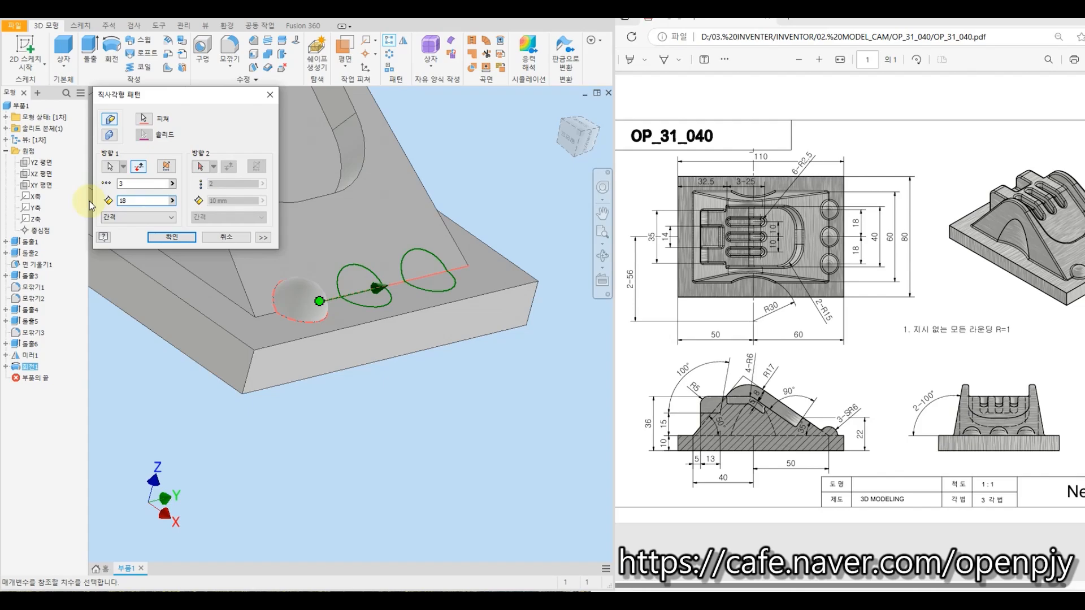
click(151, 237)
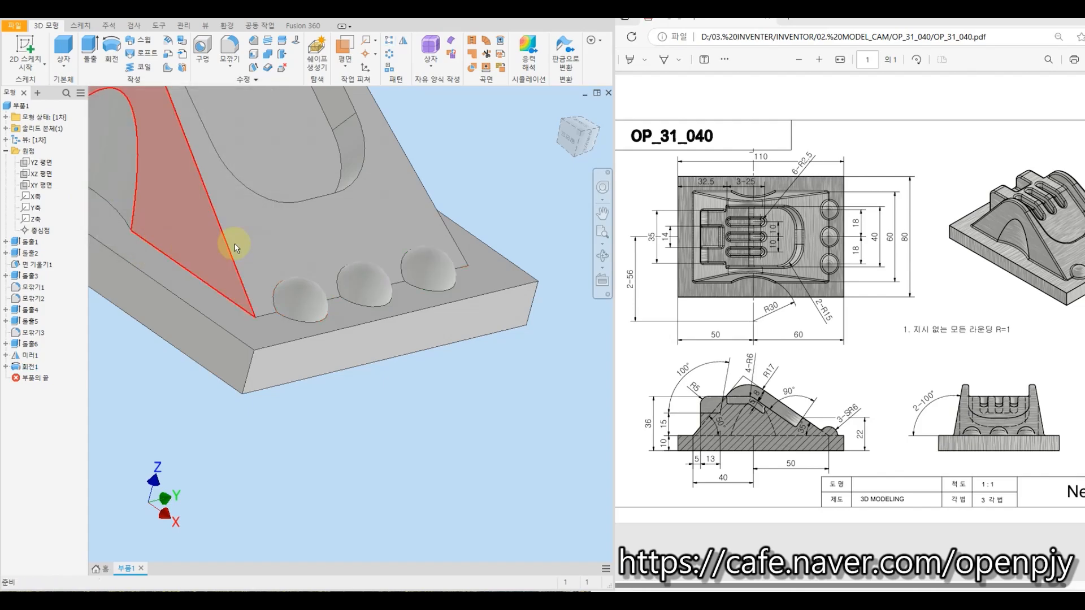
Start a new 2D sketch on the top face of the base plate
click(557, 111)
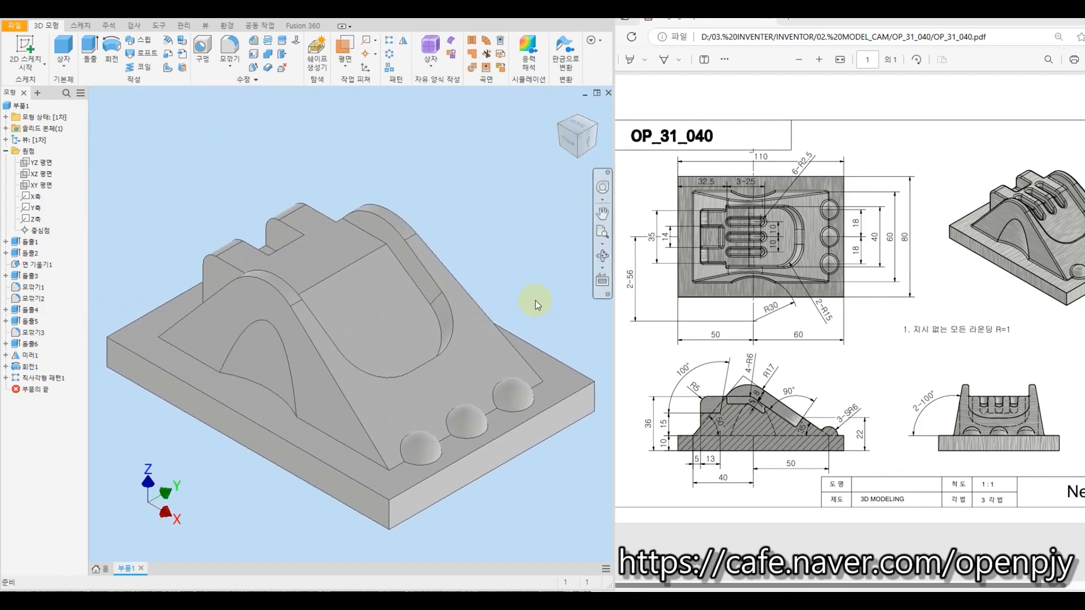
shift+middle_drag(535, 301, 544, 304)
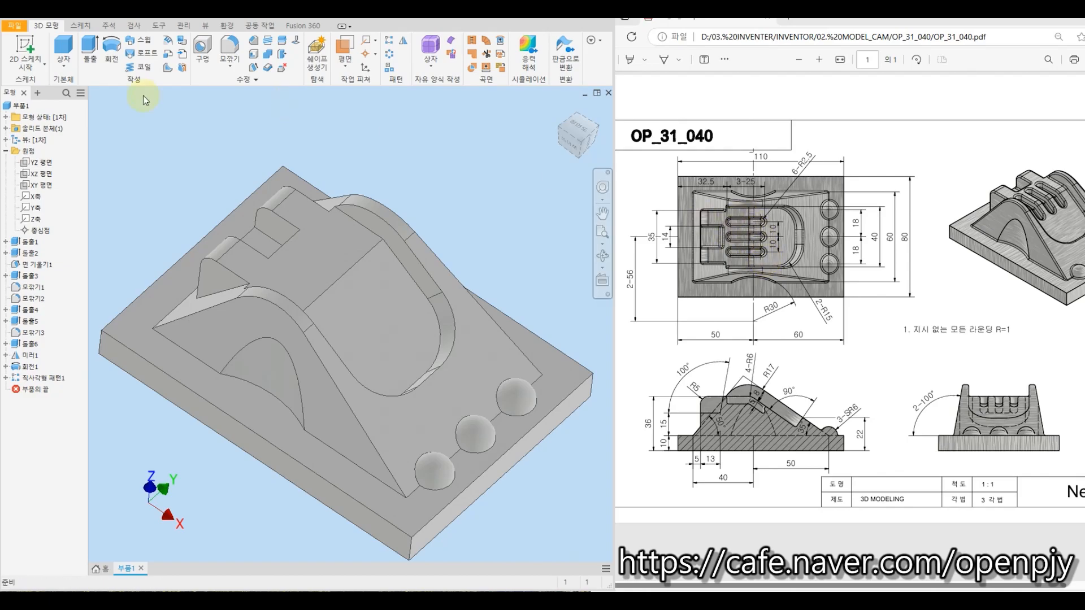
click(27, 44)
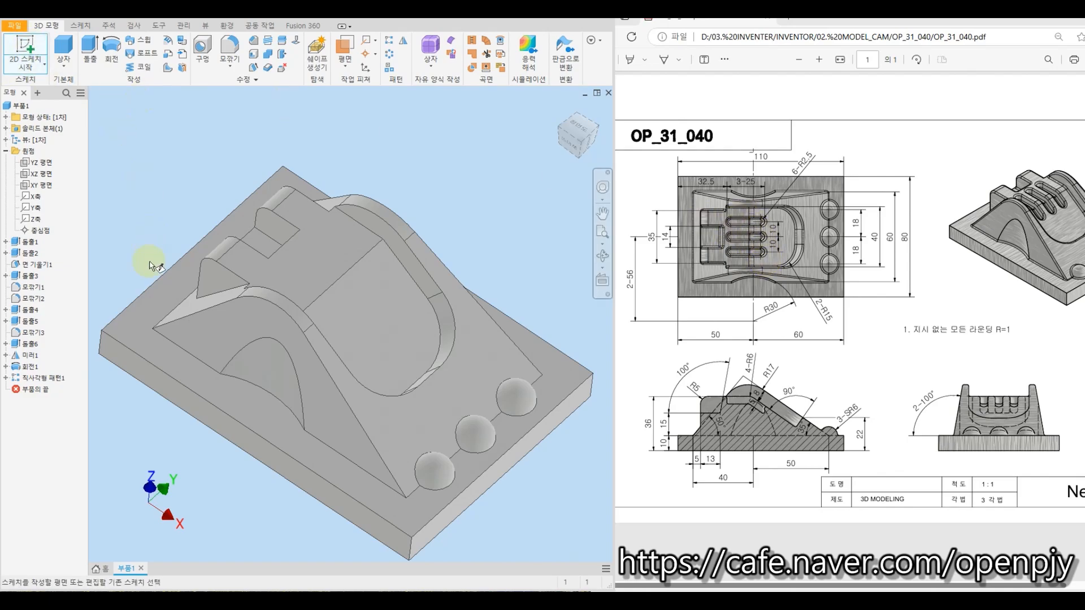
click(155, 302)
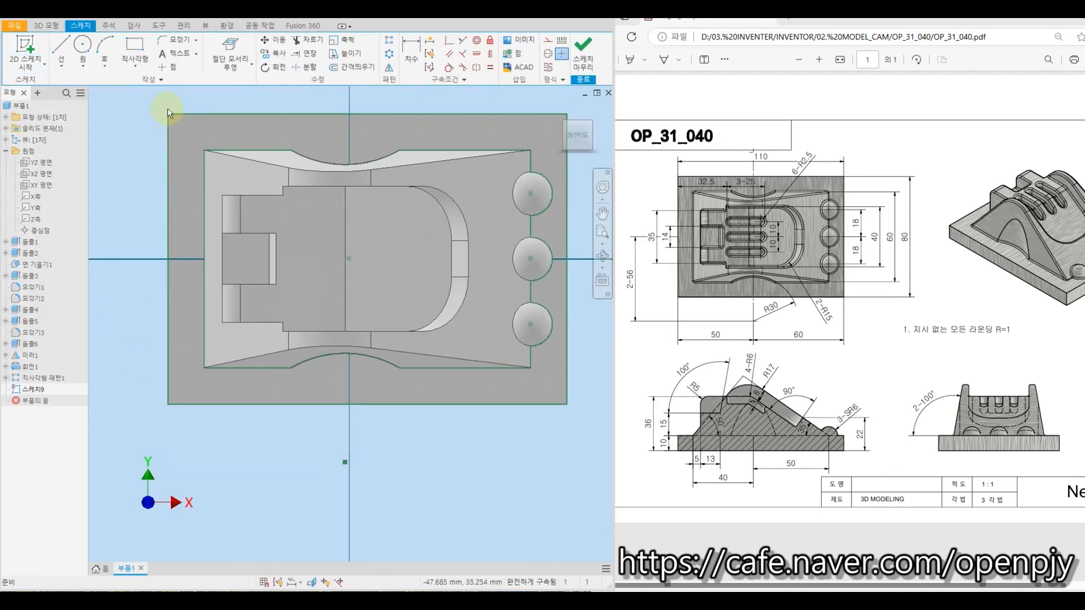
Draw a horizontal center-to-center slot about 32 mm long and 5.2 mm wide across the peak, above the origin
click(145, 64)
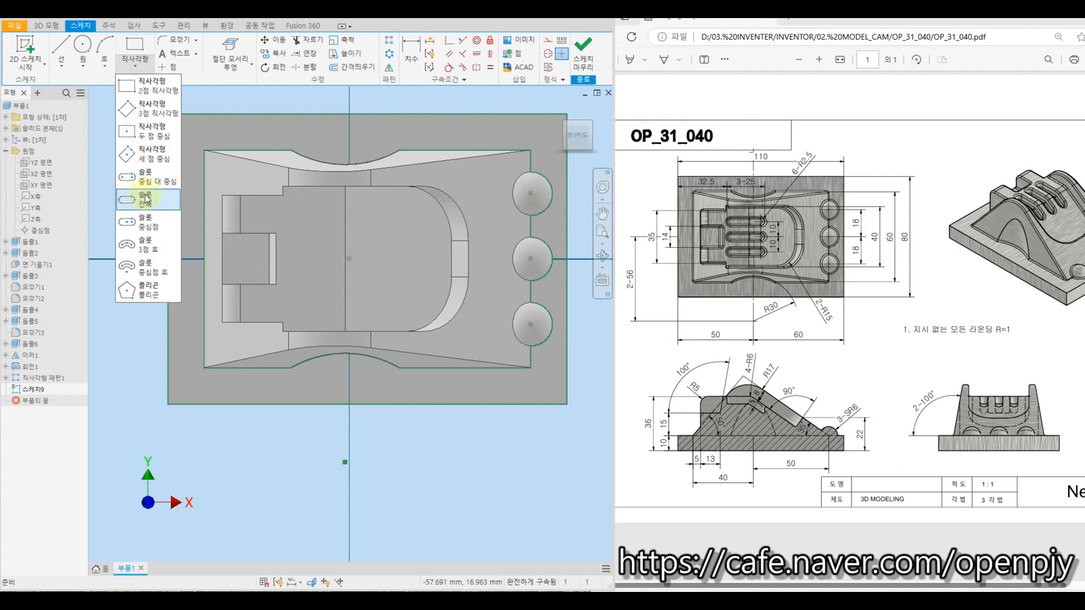
click(152, 180)
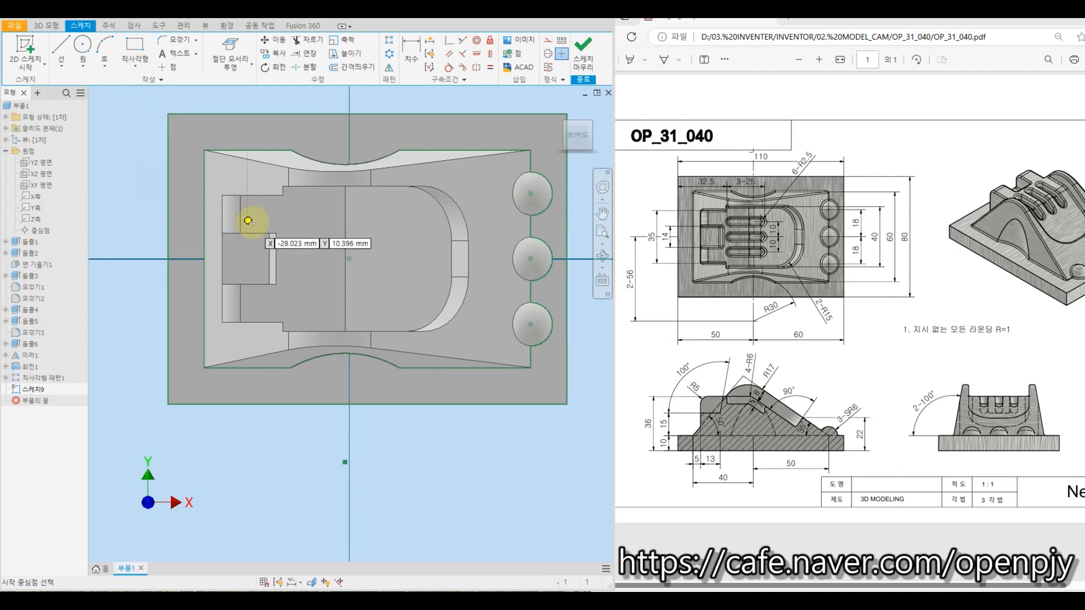
scroll(249, 218, down, 3)
click(304, 212)
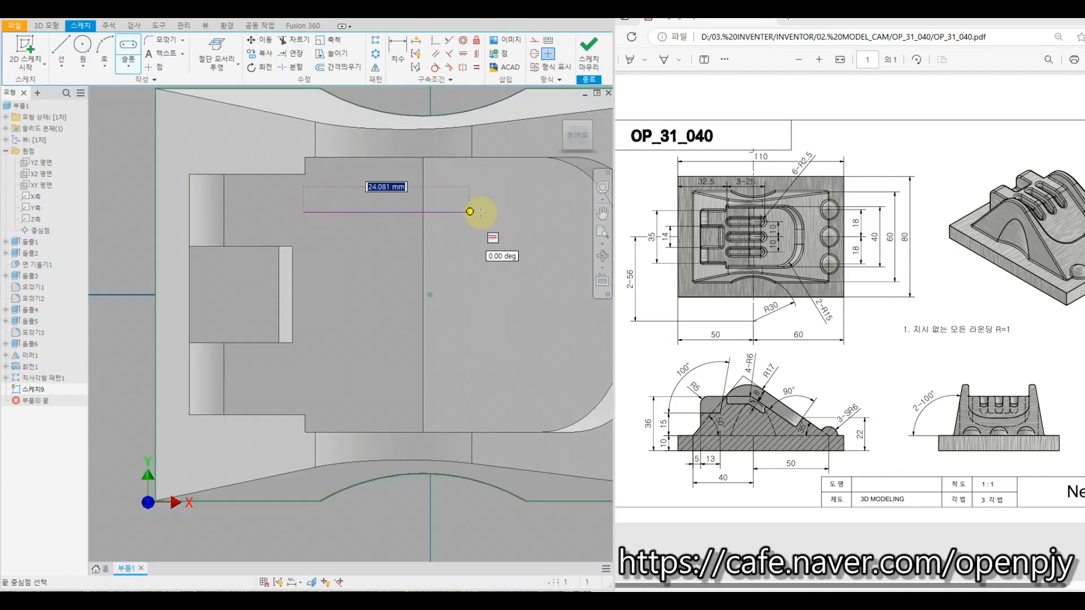
click(489, 212)
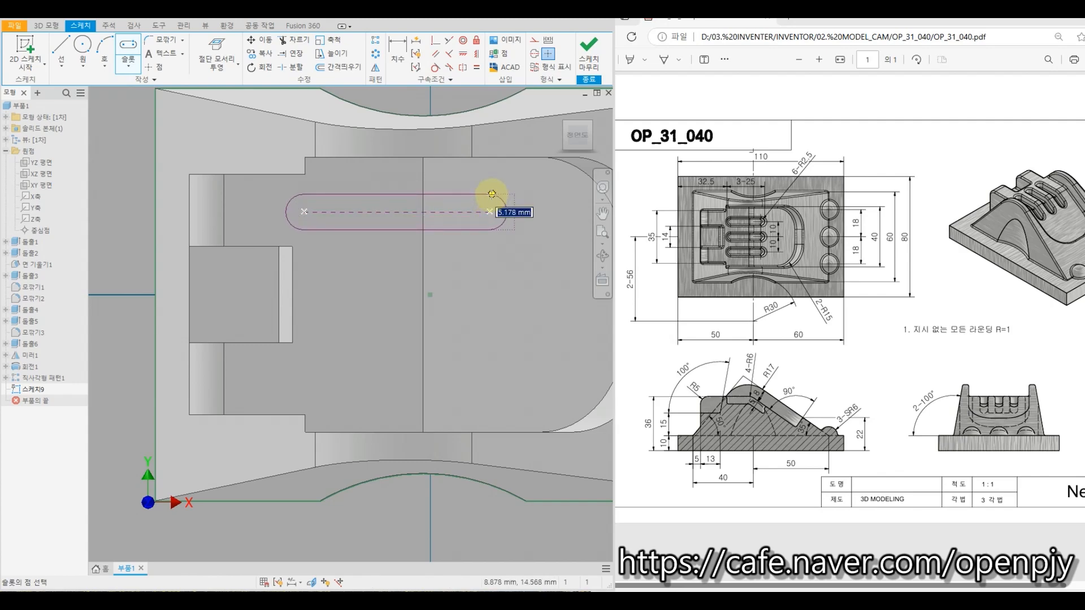
click(491, 195)
key(Escape)
Dimension the slot's left end at 32.5 mm from the plate's left edge
scroll(459, 259, up, 2)
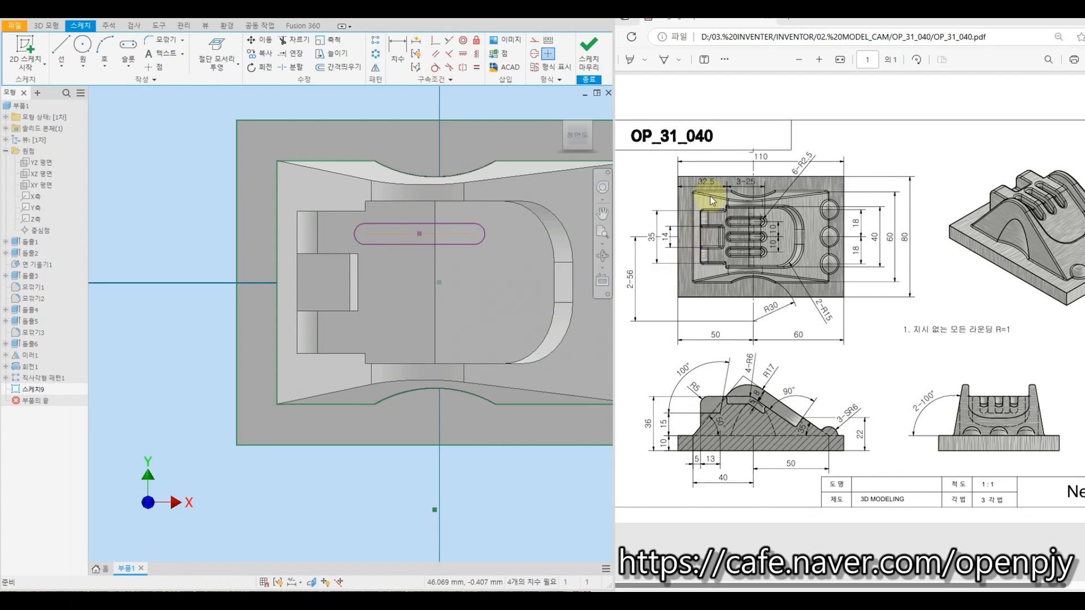
click(398, 49)
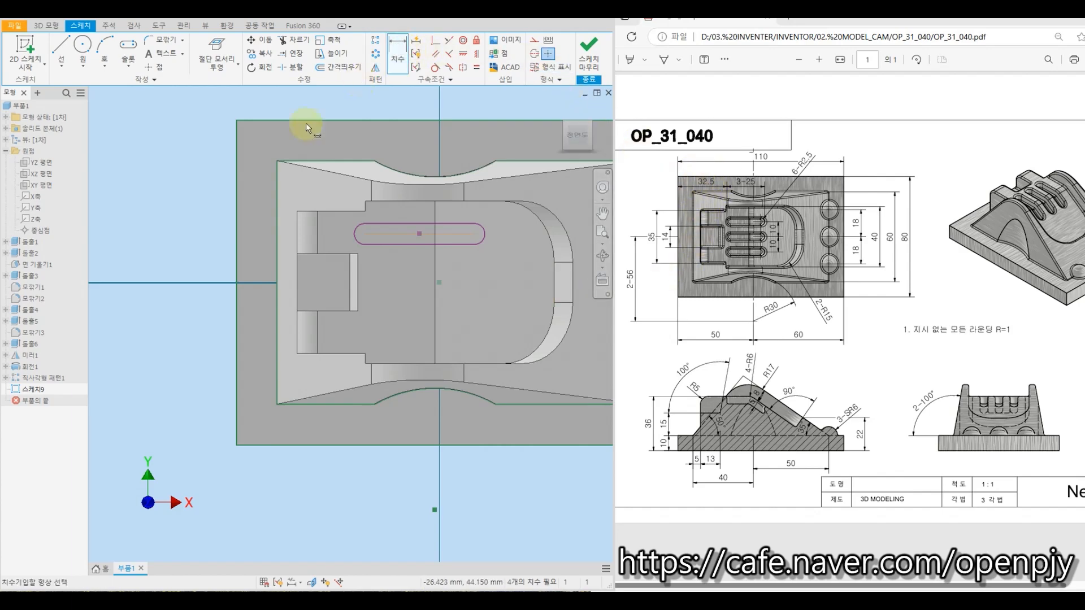
click(236, 205)
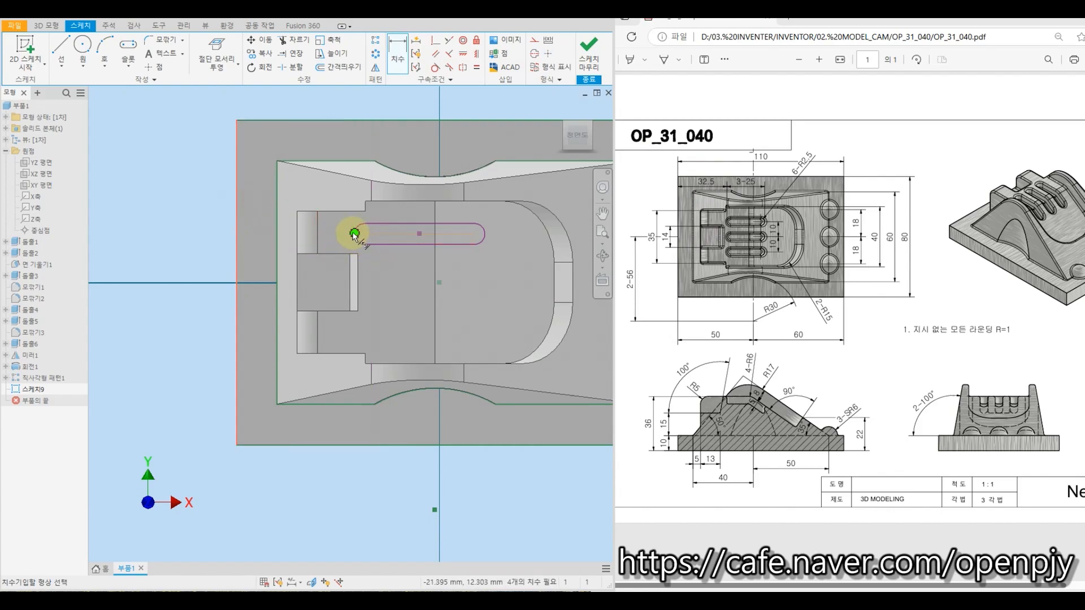
click(354, 233)
click(292, 141)
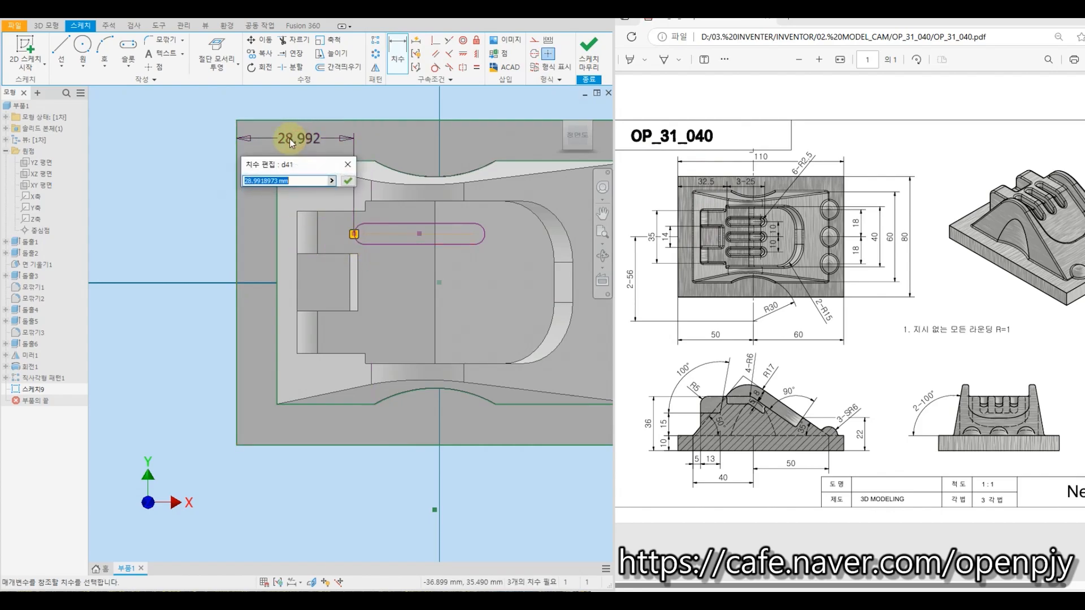
text(32.5)
key(Return)
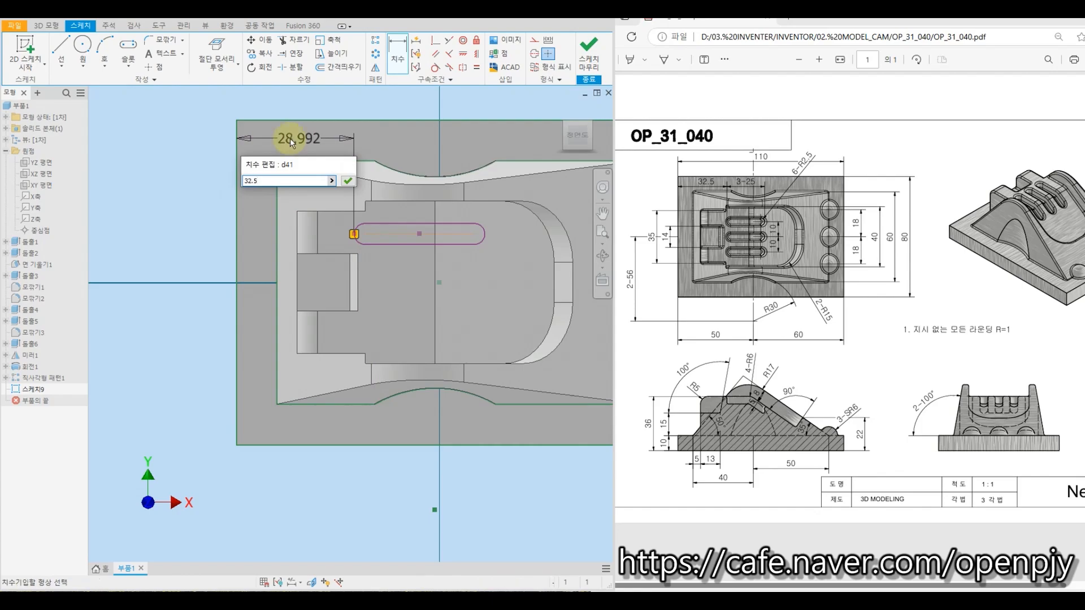
Dimension the slot's overall length between its two arc ends and set it to 25 mm
scroll(390, 221, down, 2)
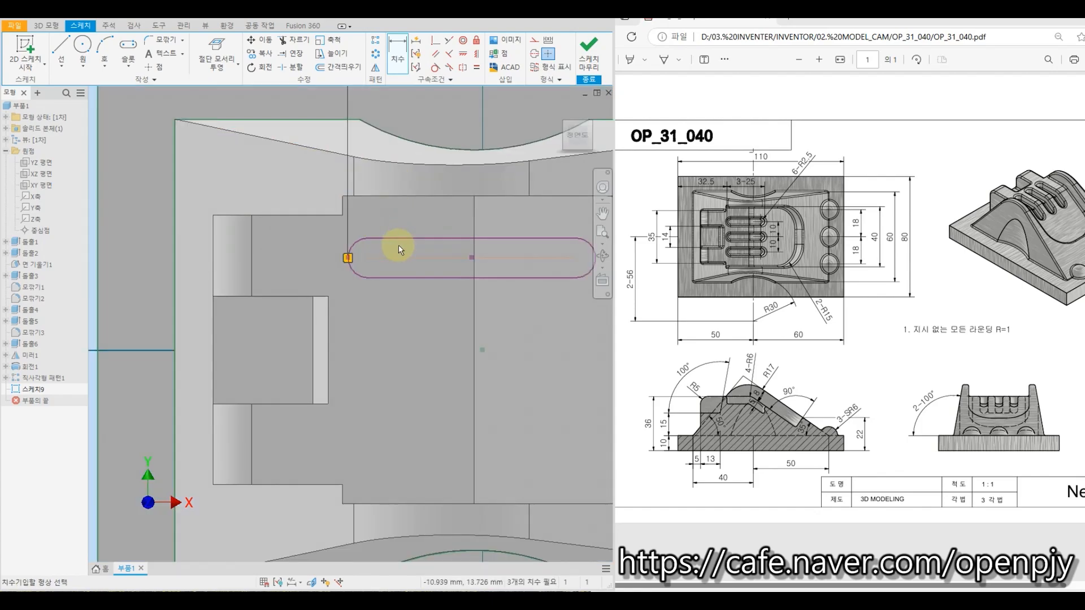
scroll(383, 272, down, 2)
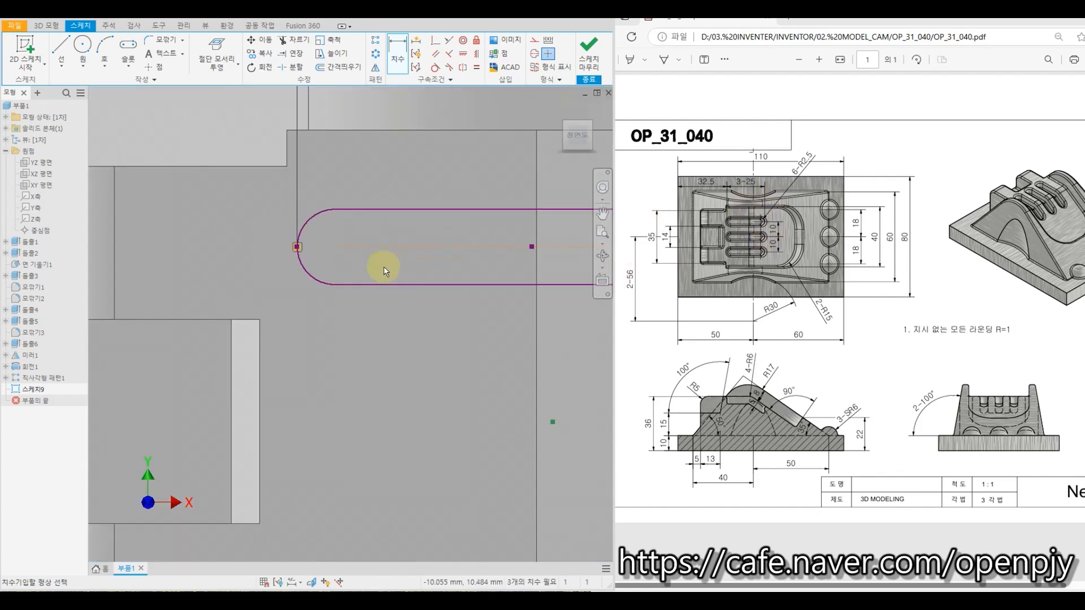
click(297, 247)
scroll(320, 256, up, 3)
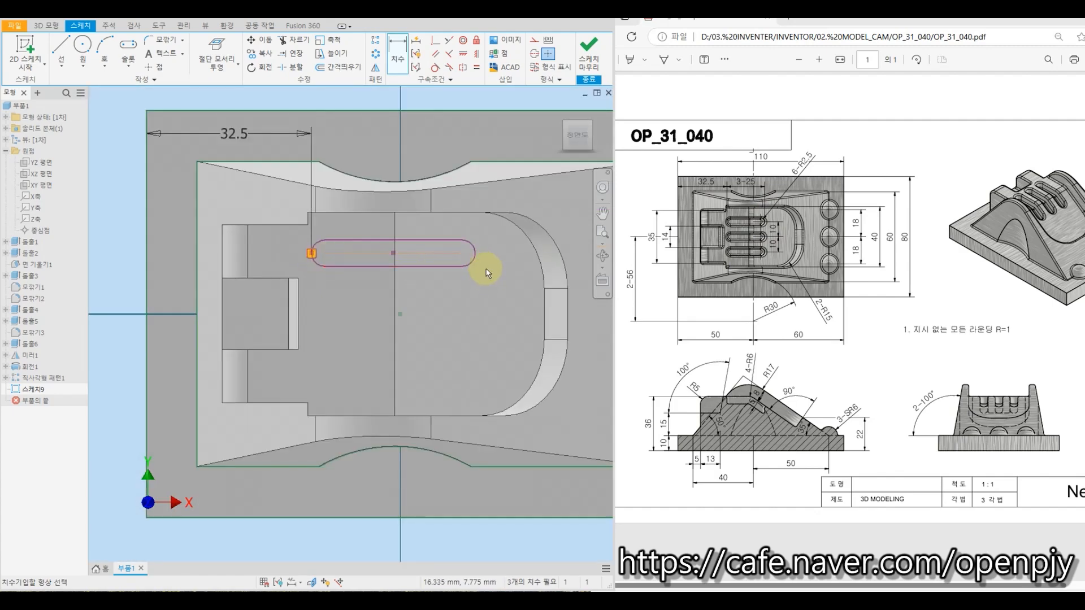
click(457, 244)
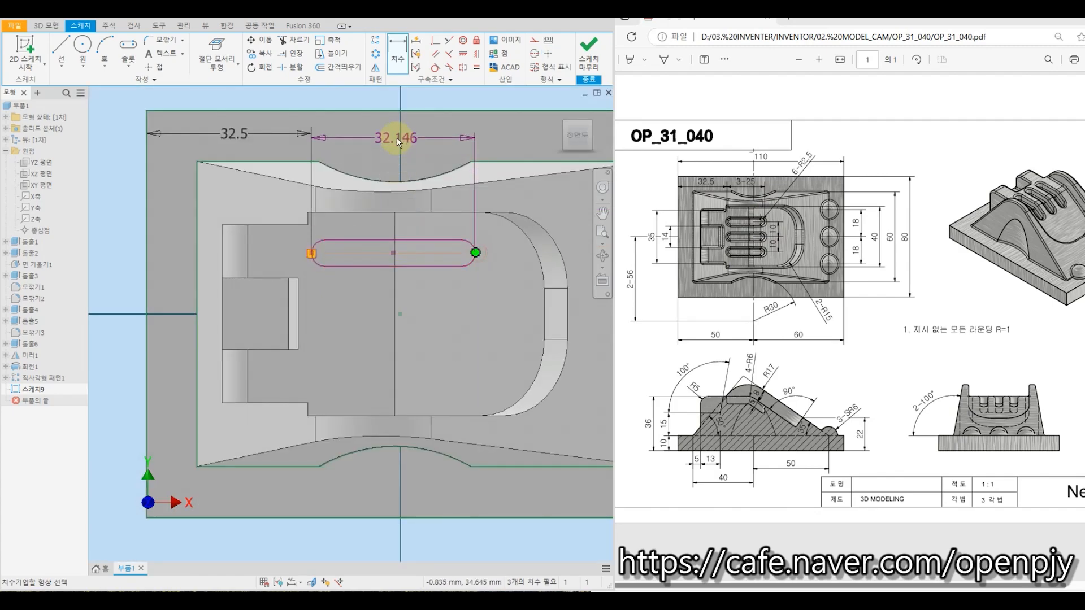
click(396, 138)
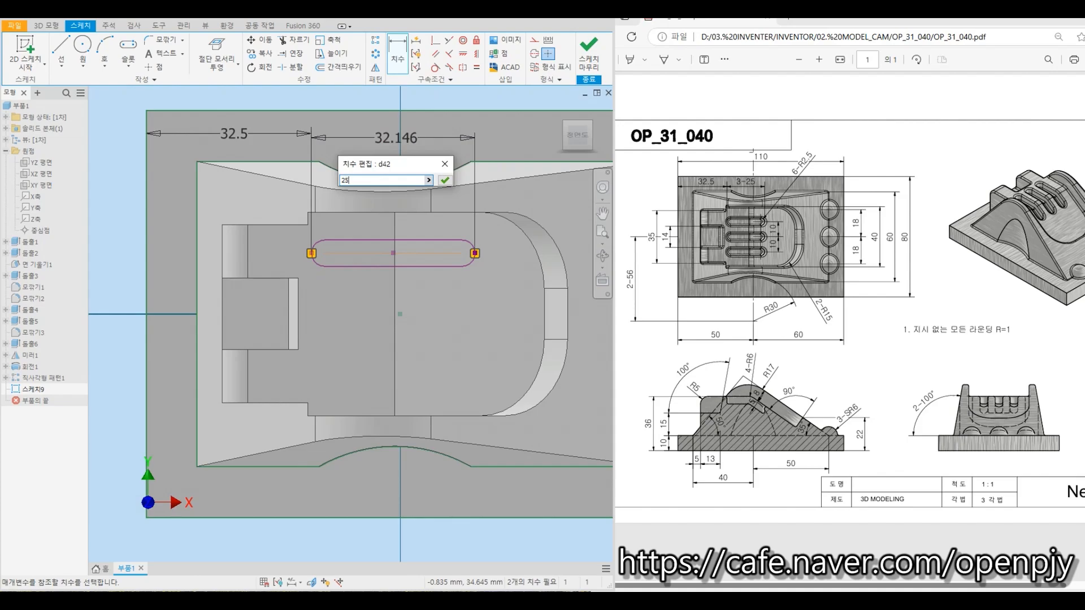
key(Return)
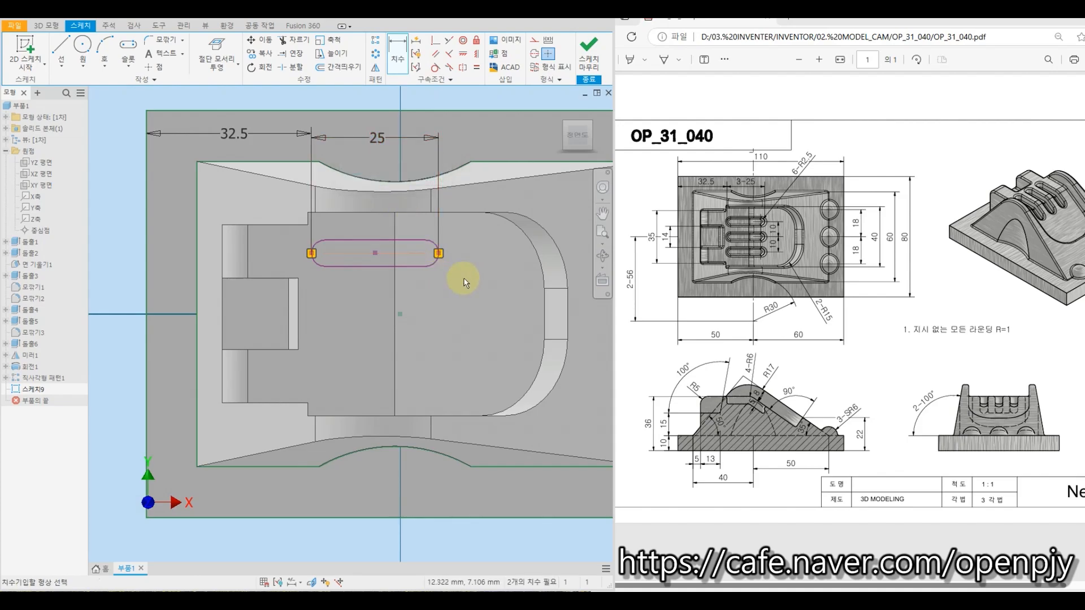
Dimension the slot's end arc and set its radius to 2.5 mm
scroll(474, 249, up, 3)
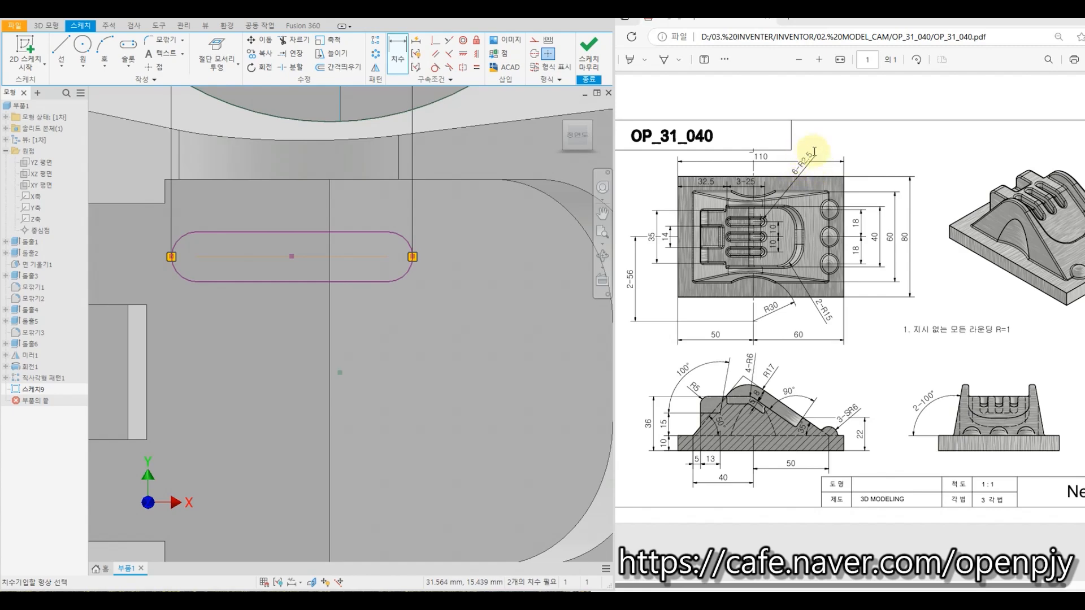
click(400, 238)
click(437, 222)
text(2.5)
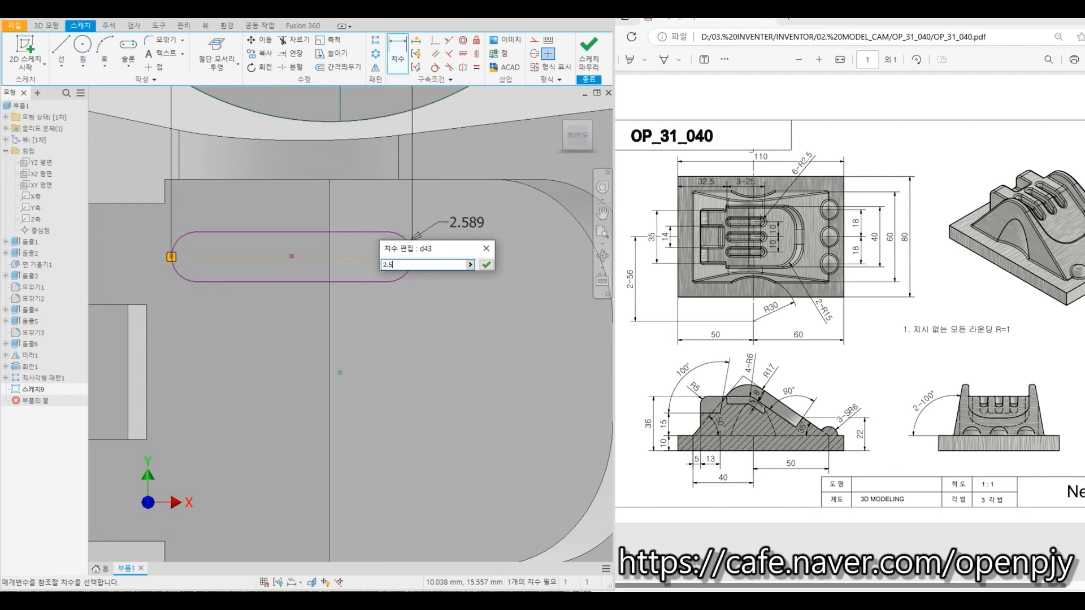
key(Return)
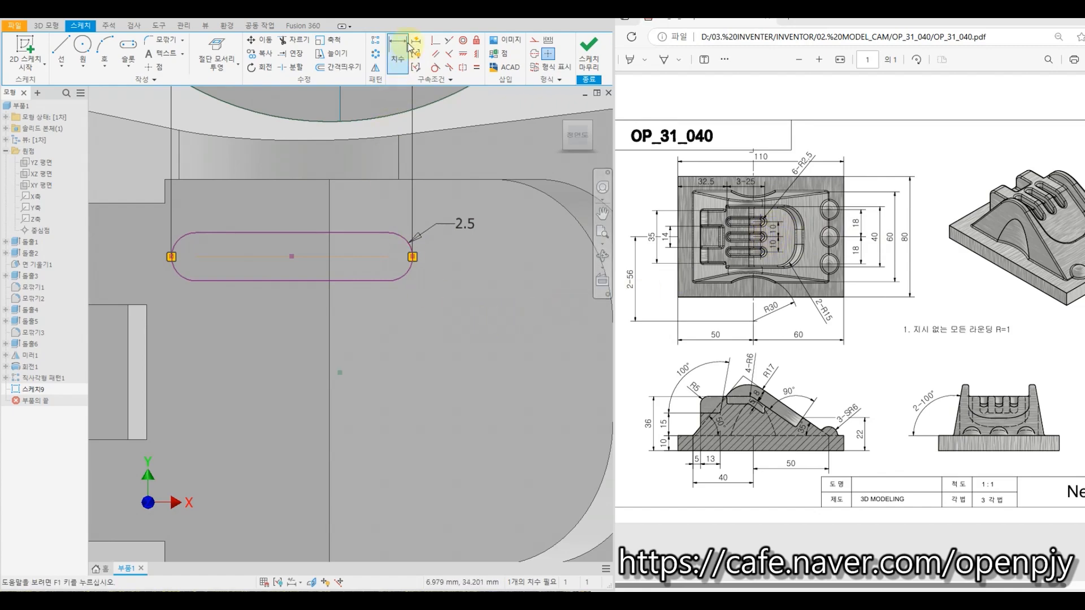
Dimension the slot's centerline at a vertical distance of 10 mm from the origin
click(340, 374)
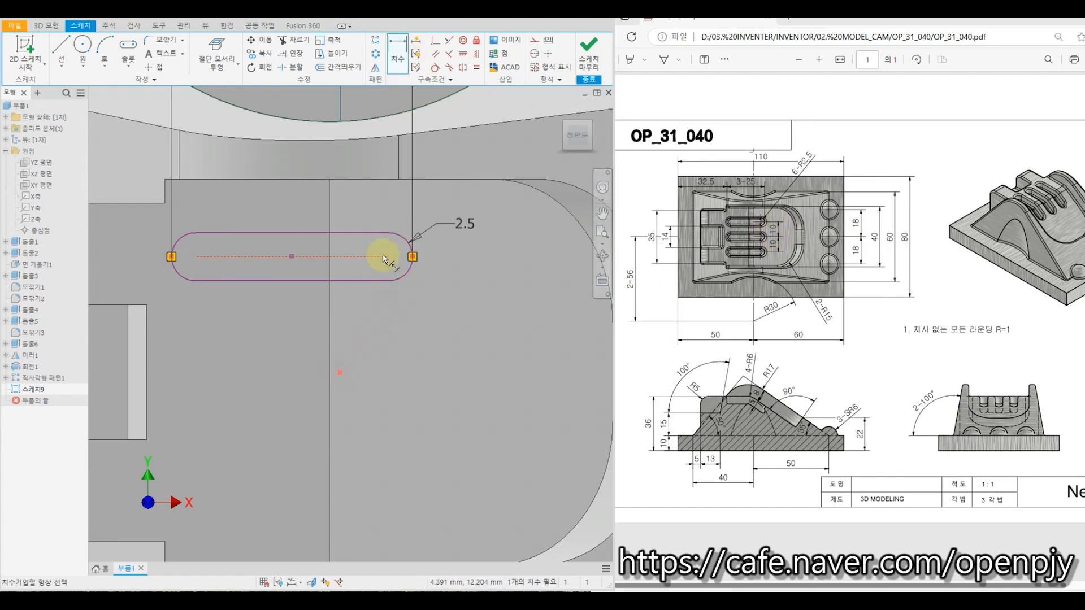
click(383, 262)
click(493, 293)
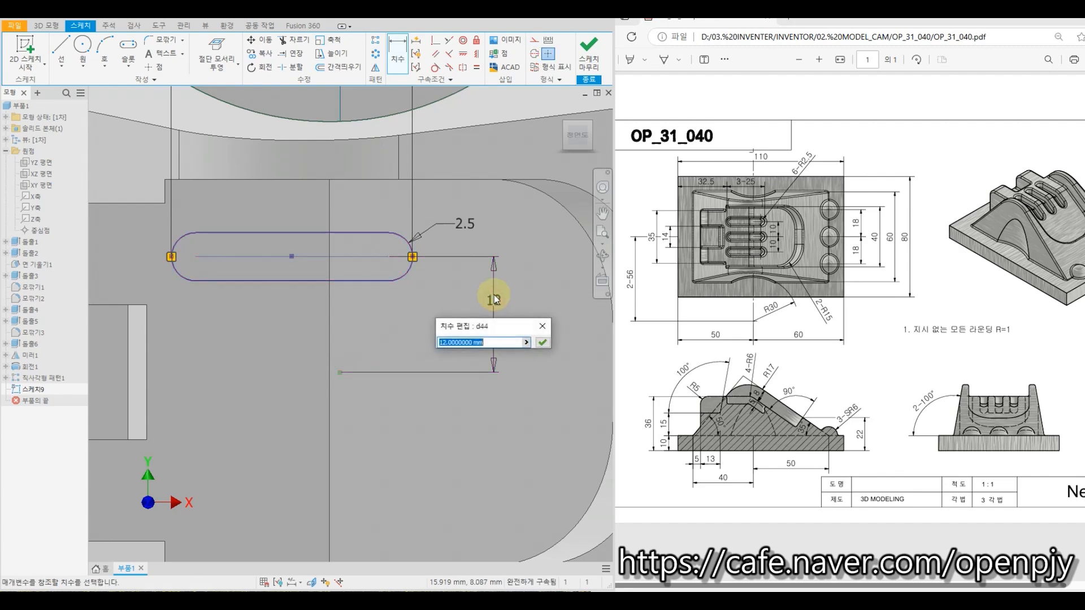
text(10)
key(Return)
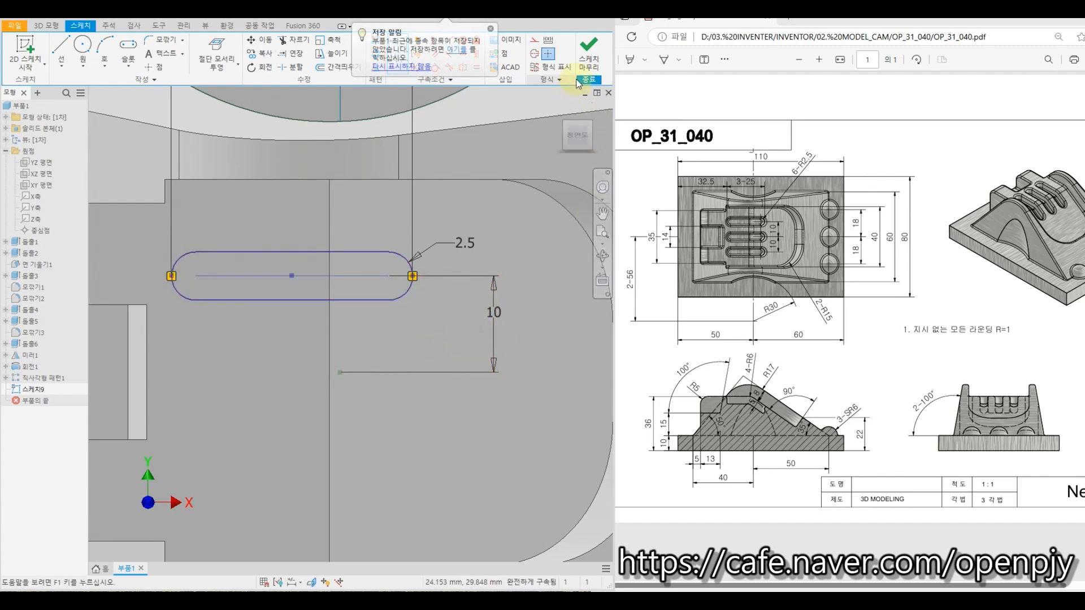
Finish the slot sketch and use Emboss to engrave the slot profile 5 mm deep into the body's pocket surface
click(590, 61)
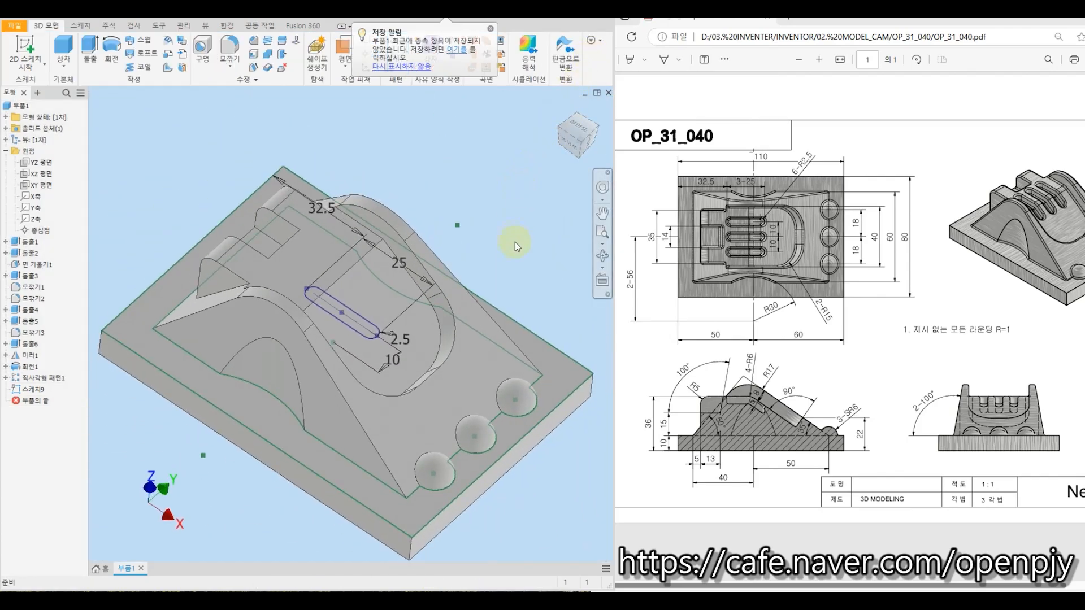
mouse_move(516, 242)
shift+middle_down()
mouse_move(491, 222)
mouse_move(507, 230)
shift+middle_up()
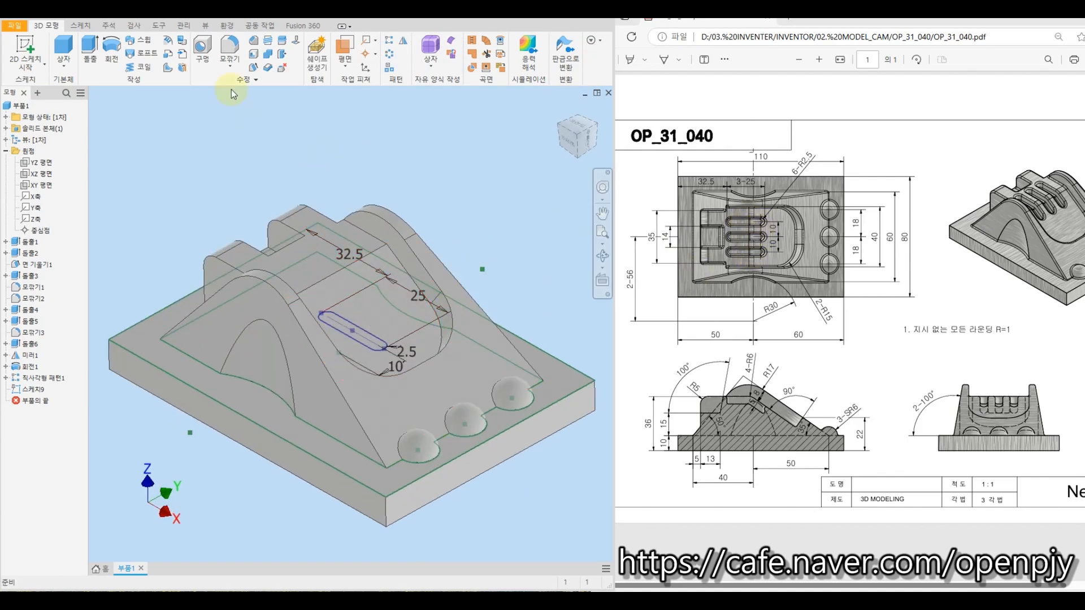
click(172, 44)
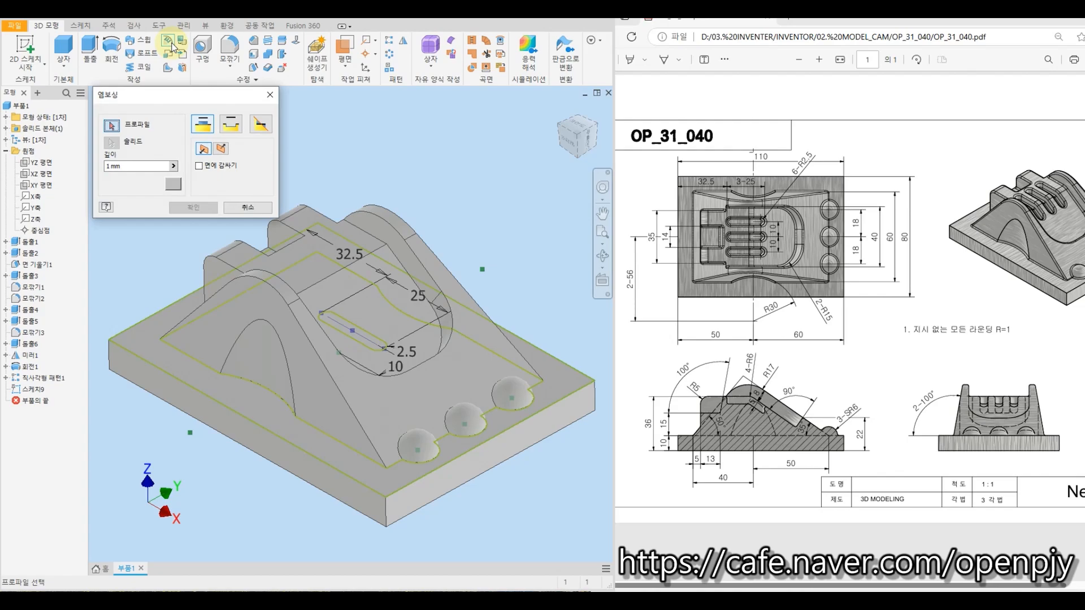
click(236, 130)
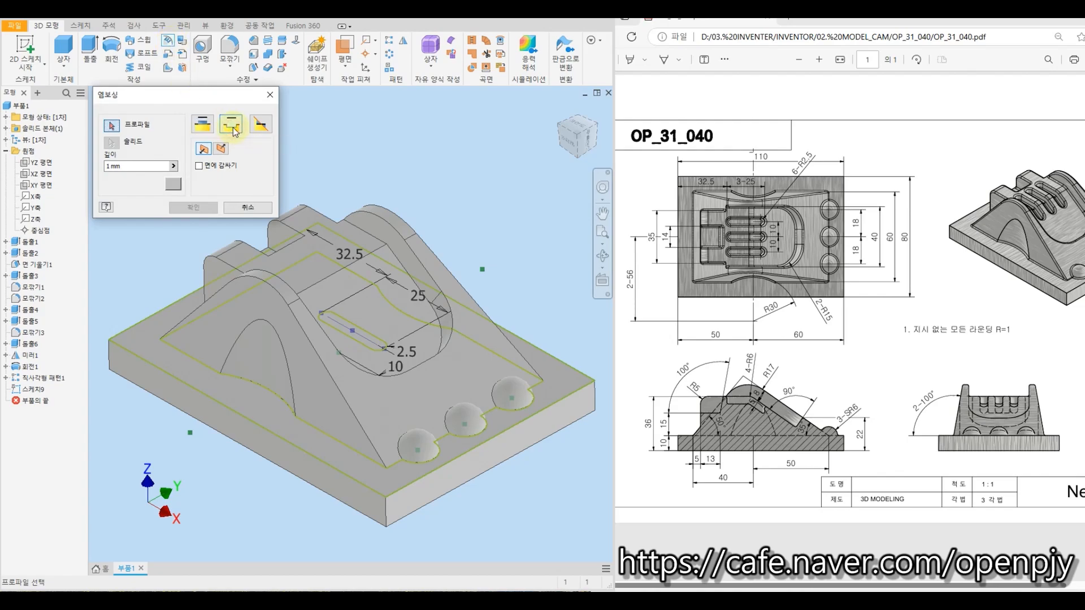
click(381, 321)
click(373, 342)
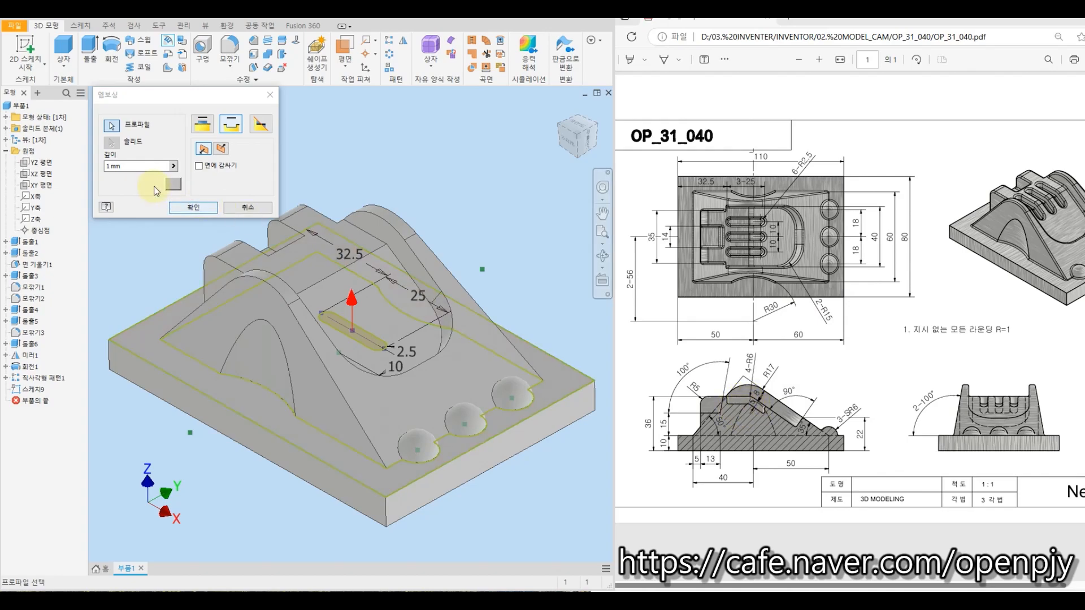
click(131, 166)
text(5)
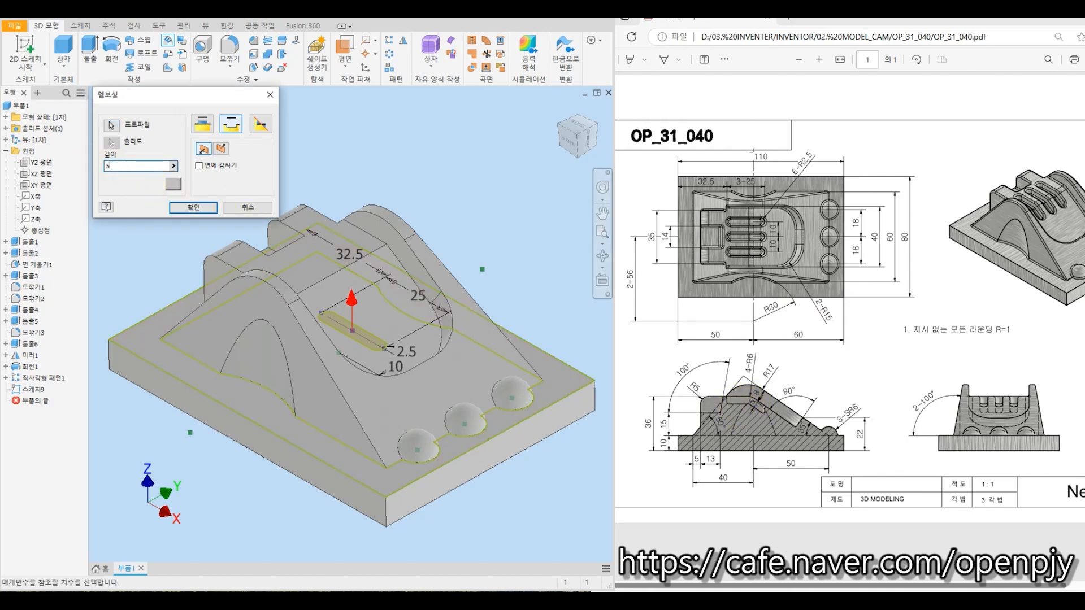
click(185, 208)
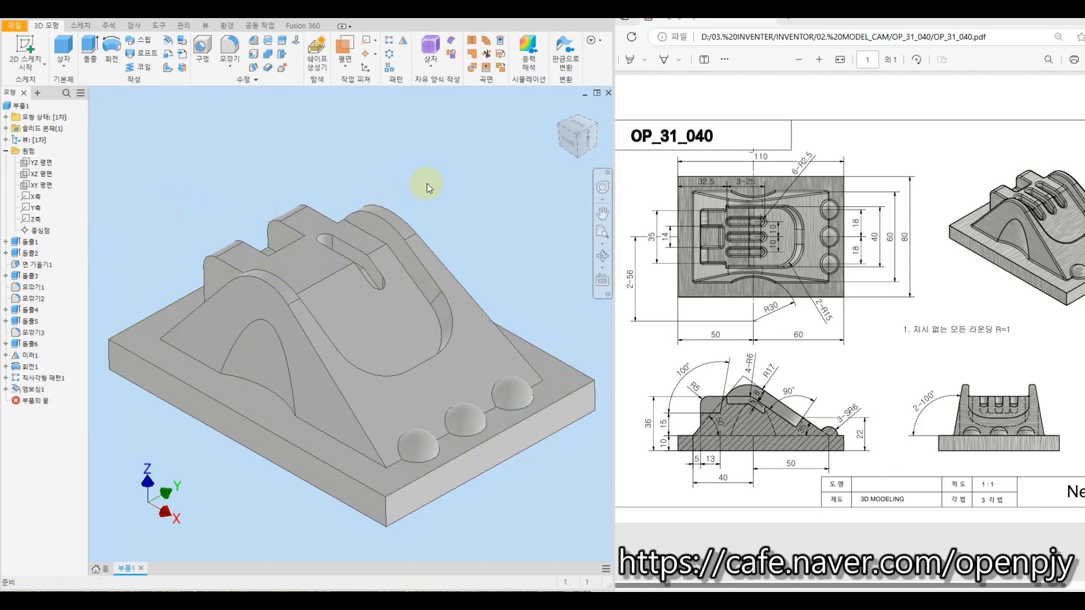
Create a rectangular pattern of the engraved slot across the body's width with 3 instances spaced 10 mm apart
key(F4)
mouse_move(430, 182)
mouse_down()
mouse_move(399, 204)
mouse_move(382, 196)
mouse_move(415, 186)
mouse_up()
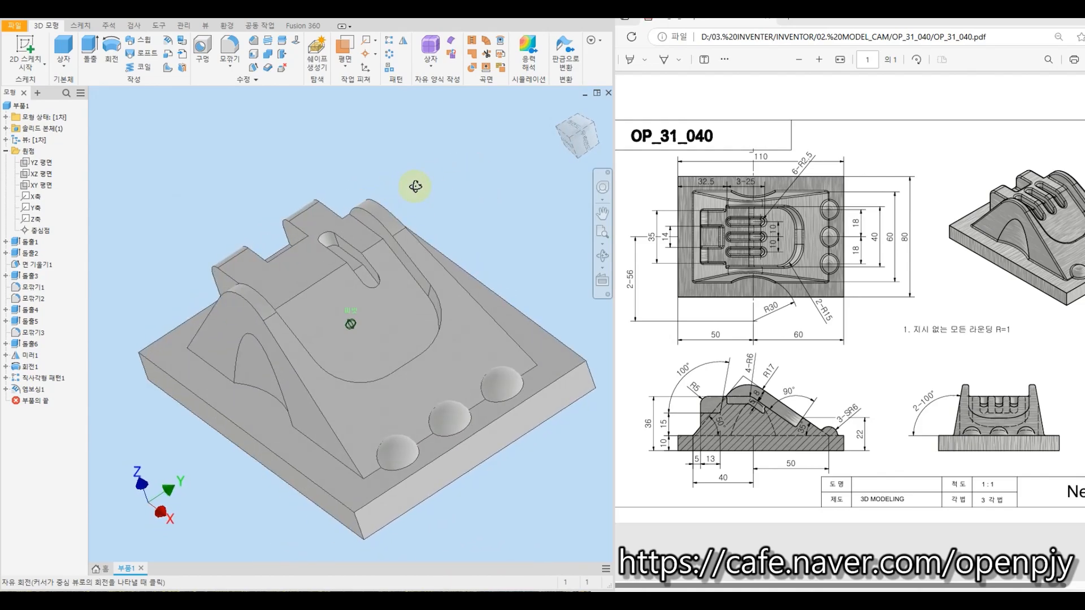
key(Escape)
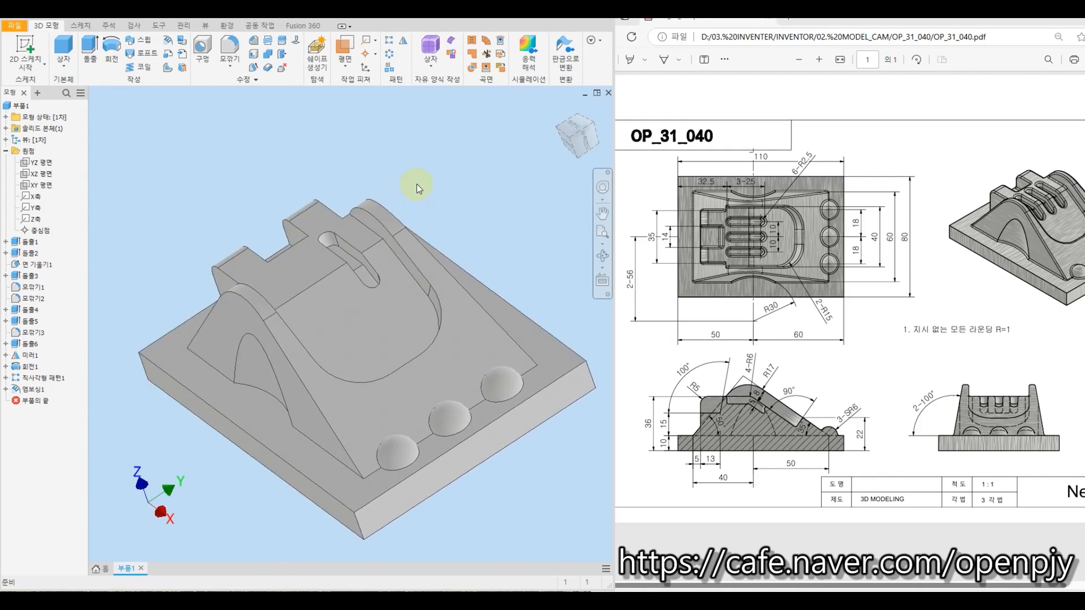
click(390, 41)
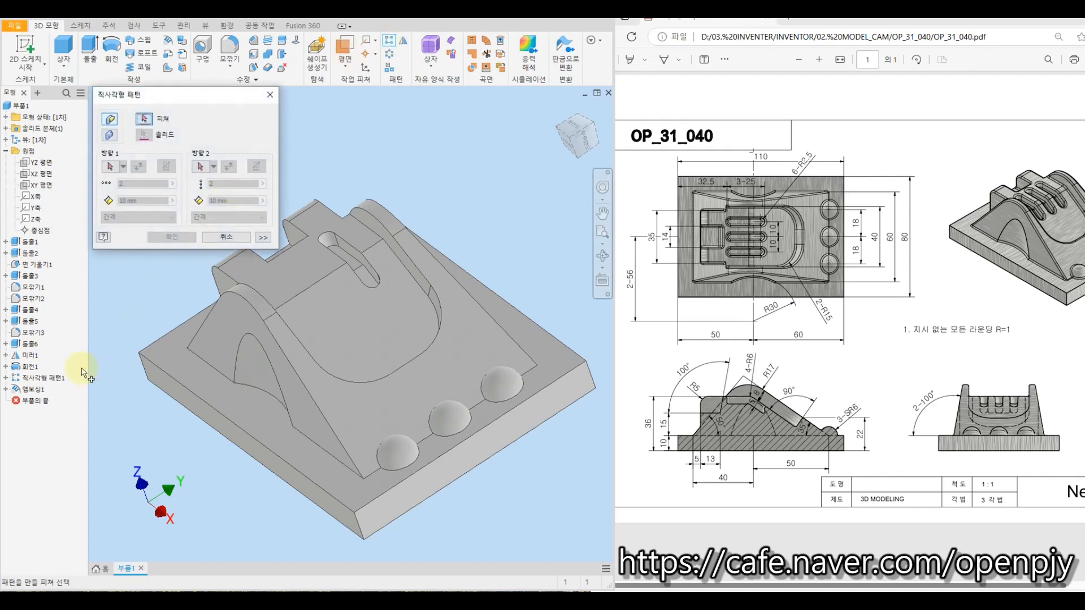
click(34, 389)
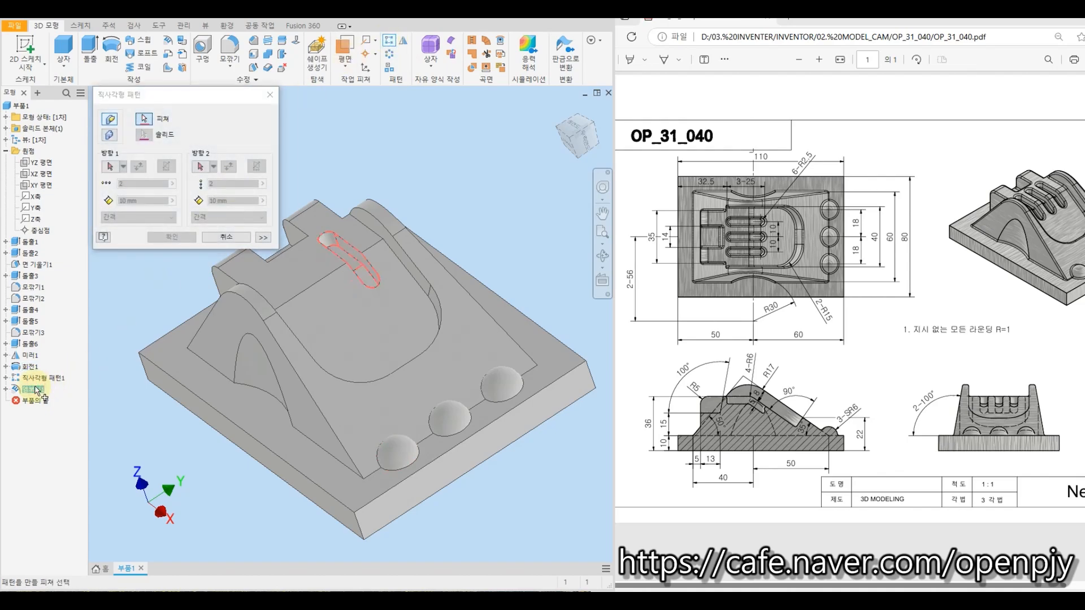
click(110, 168)
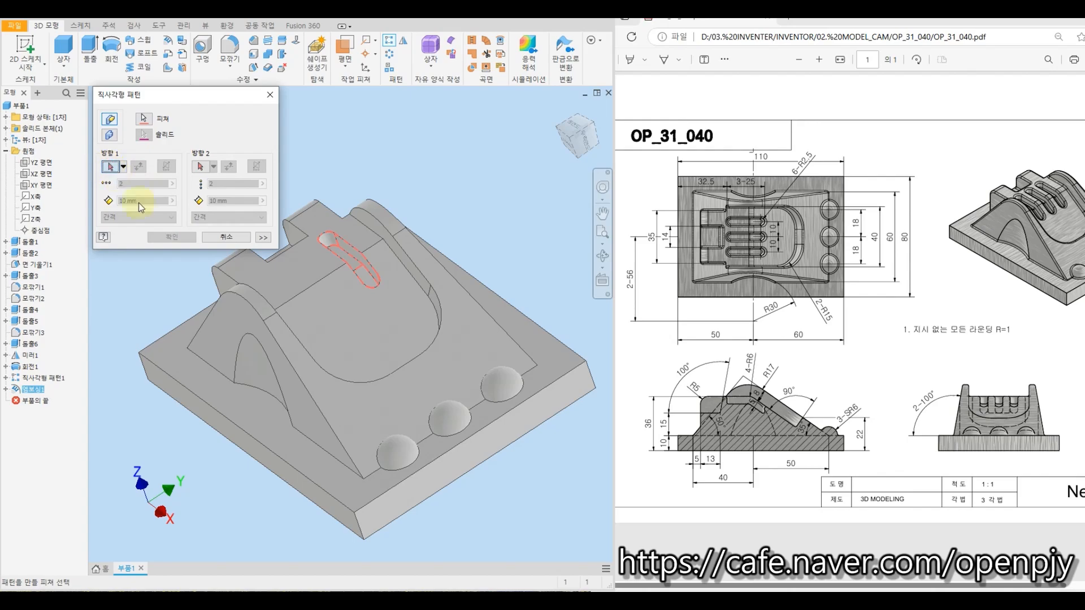
click(314, 285)
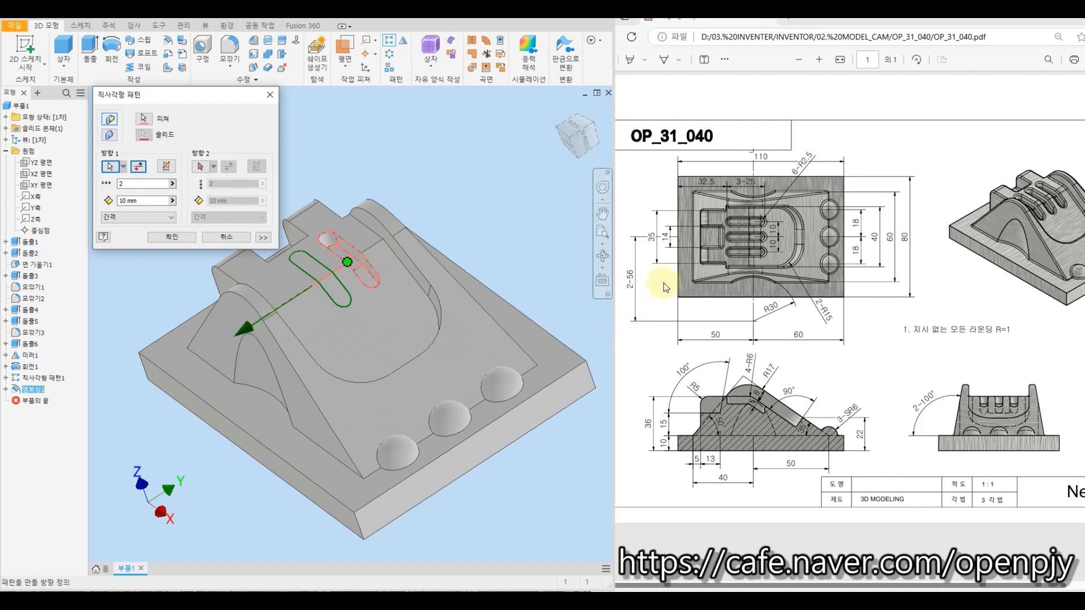
click(129, 185)
text(3)
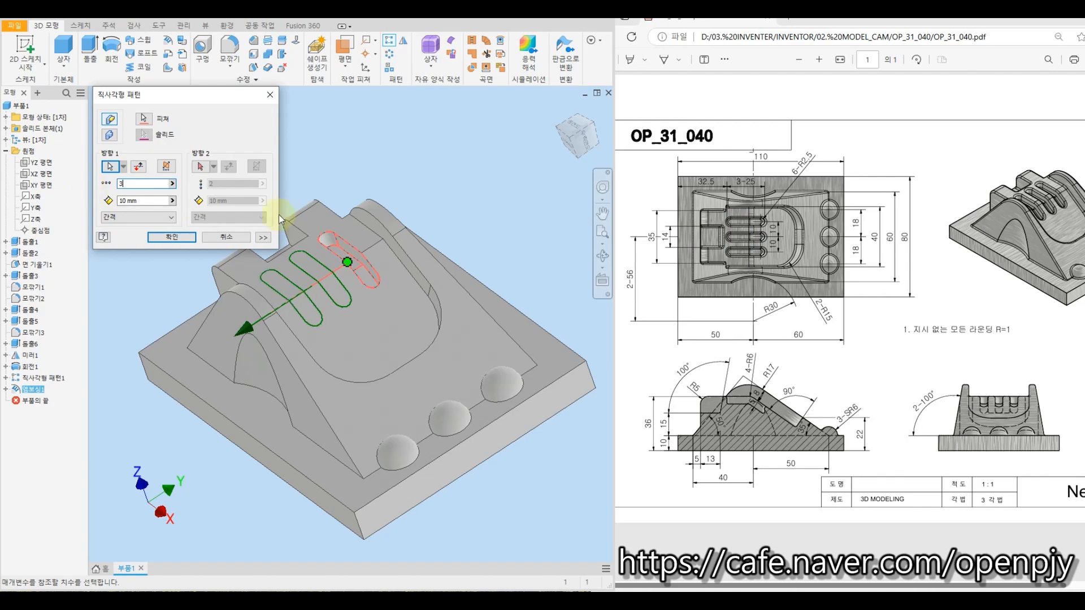
click(153, 202)
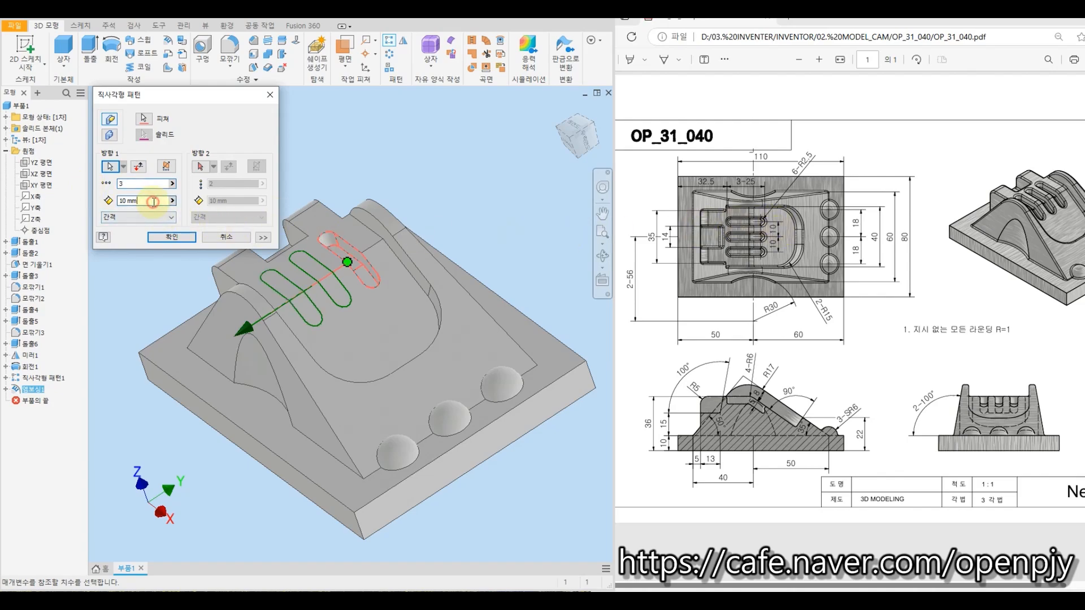
click(171, 236)
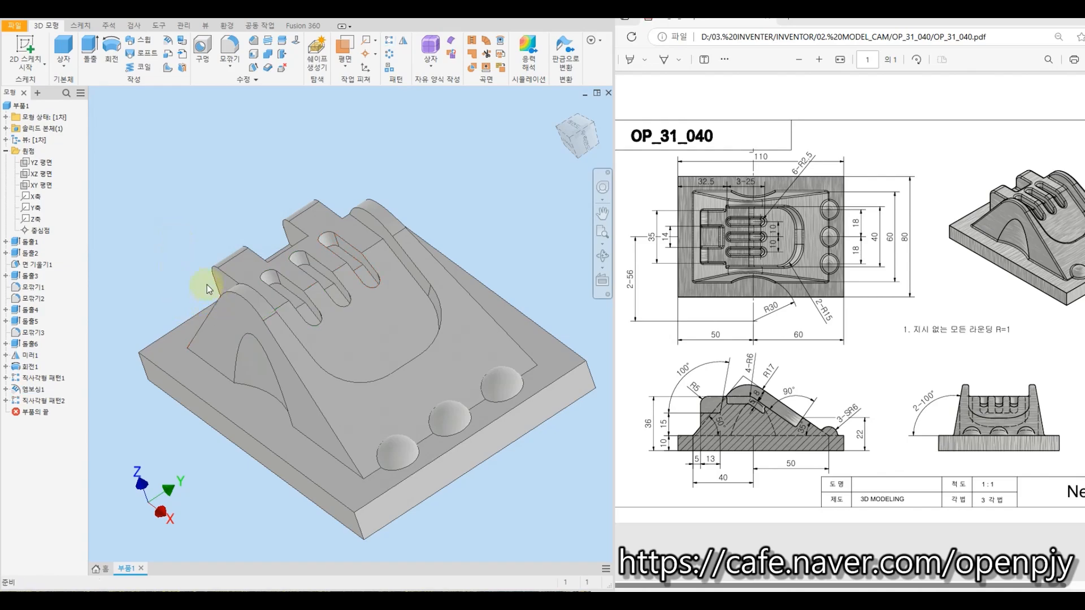
Start a 1 mm constant-radius fillet and select the edges around the three spheres and the body's base edge segments beside and between them
shift+middle_drag(203, 262, 251, 273)
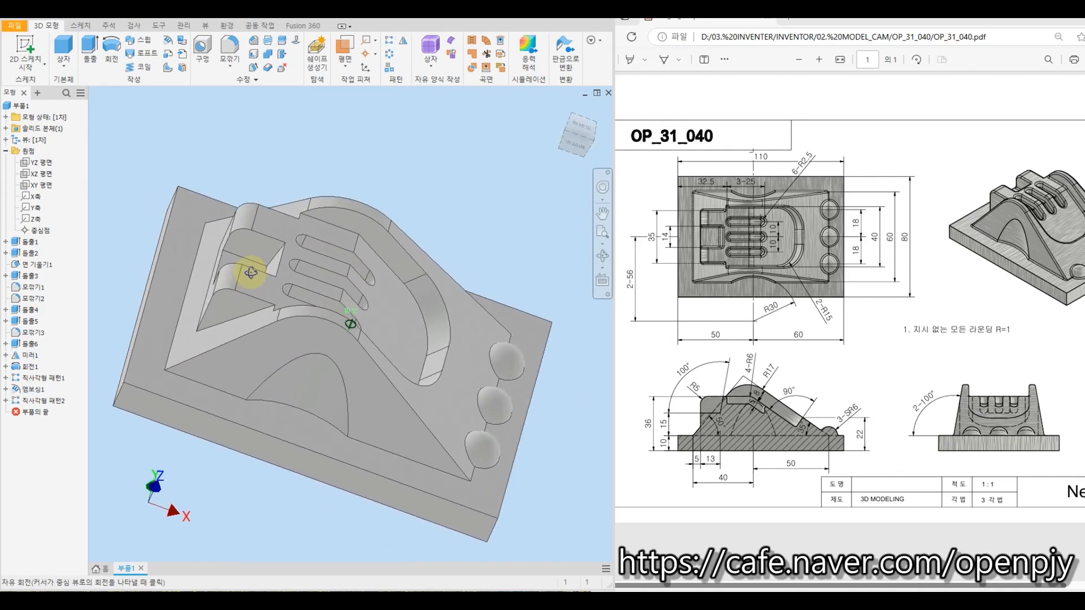
key(F6)
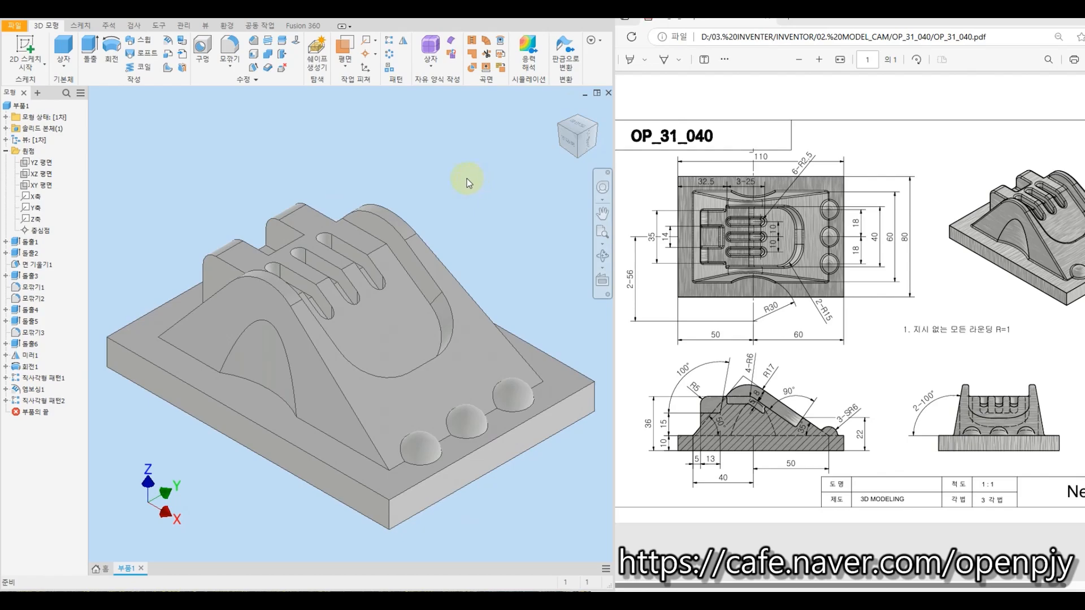
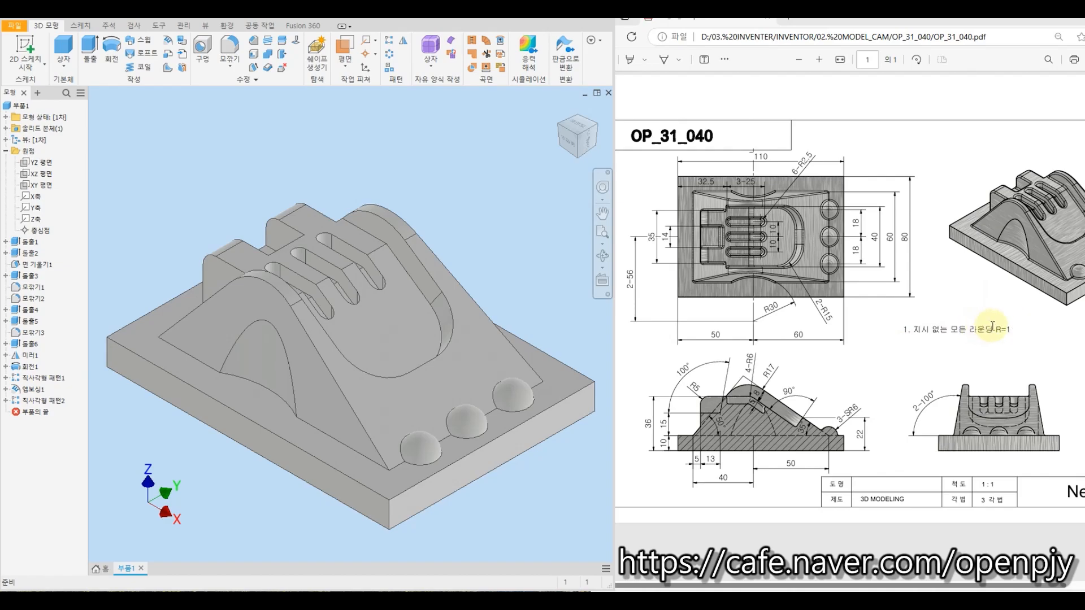
click(230, 45)
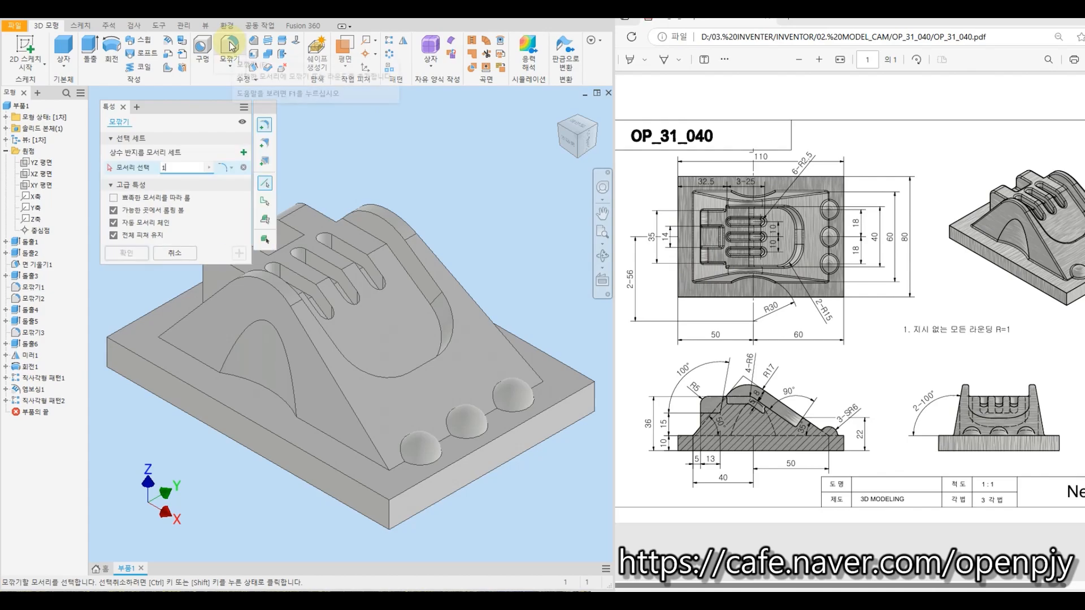
text(1)
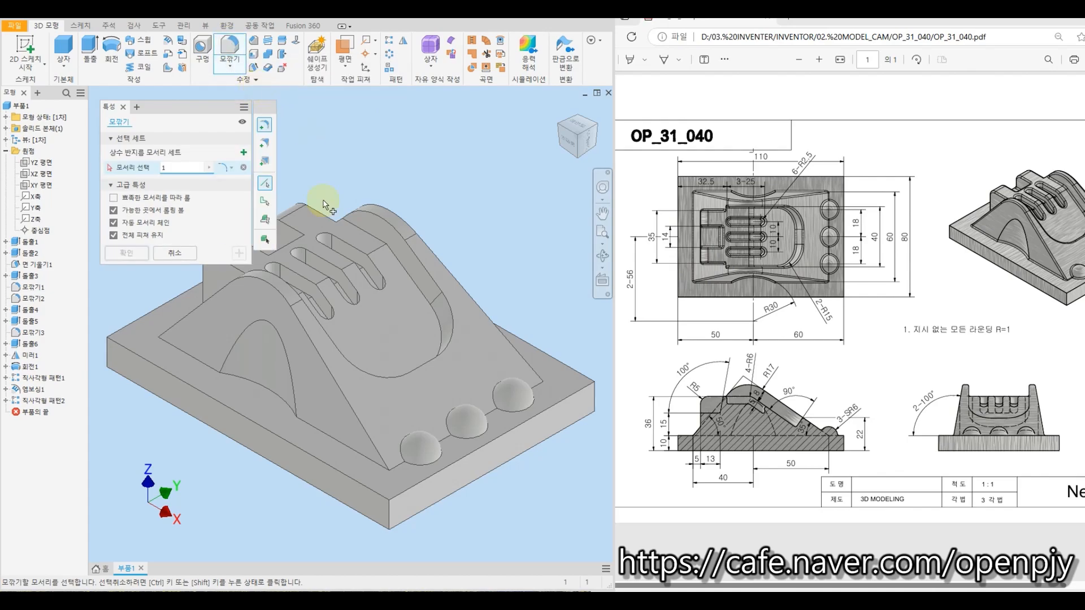
click(411, 443)
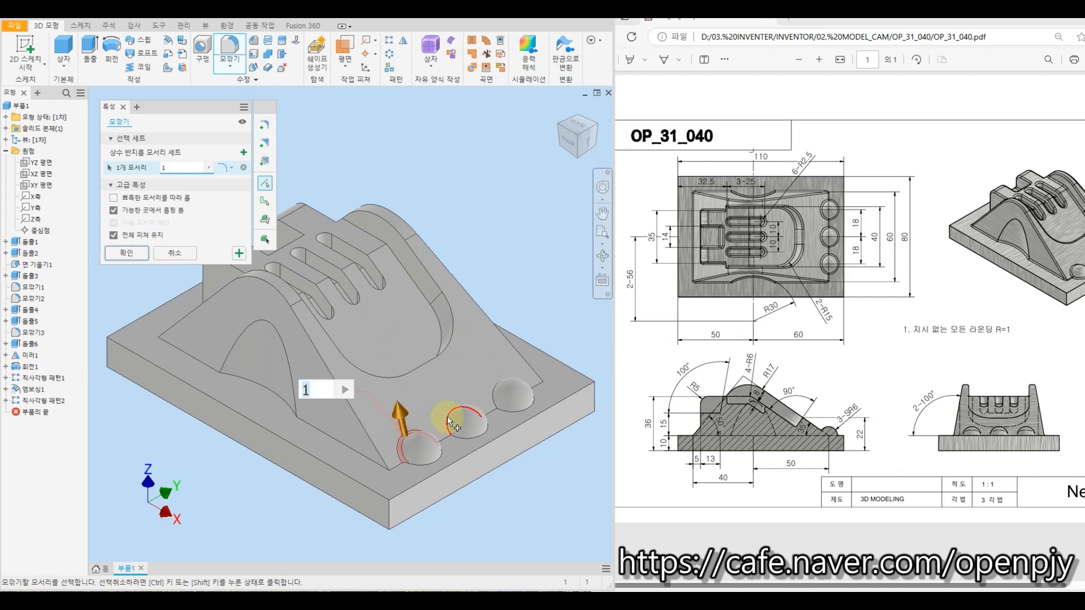
click(464, 418)
click(493, 417)
click(493, 415)
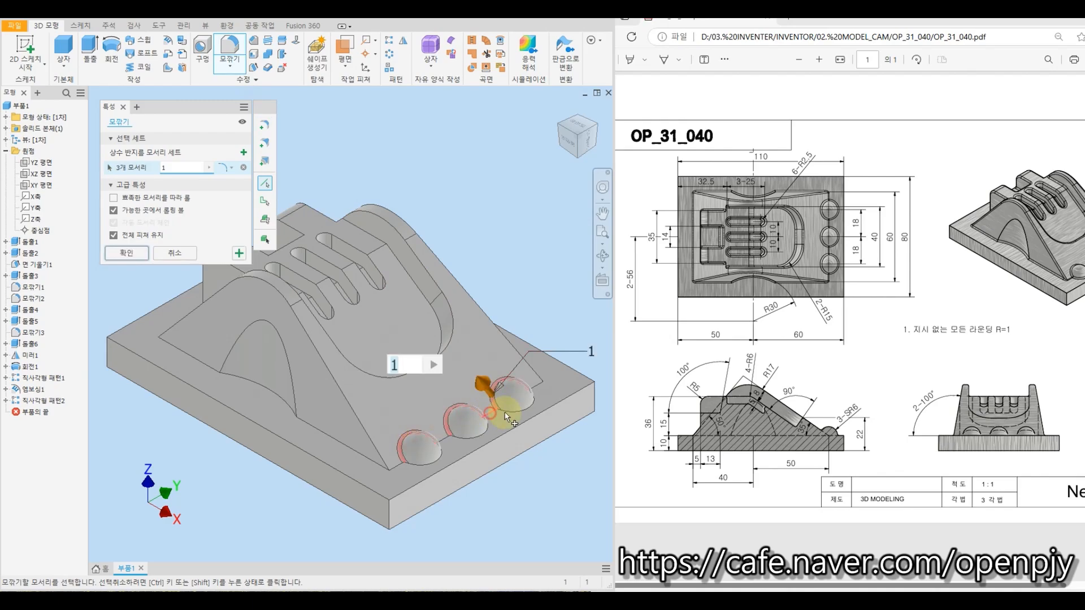
click(514, 410)
click(478, 436)
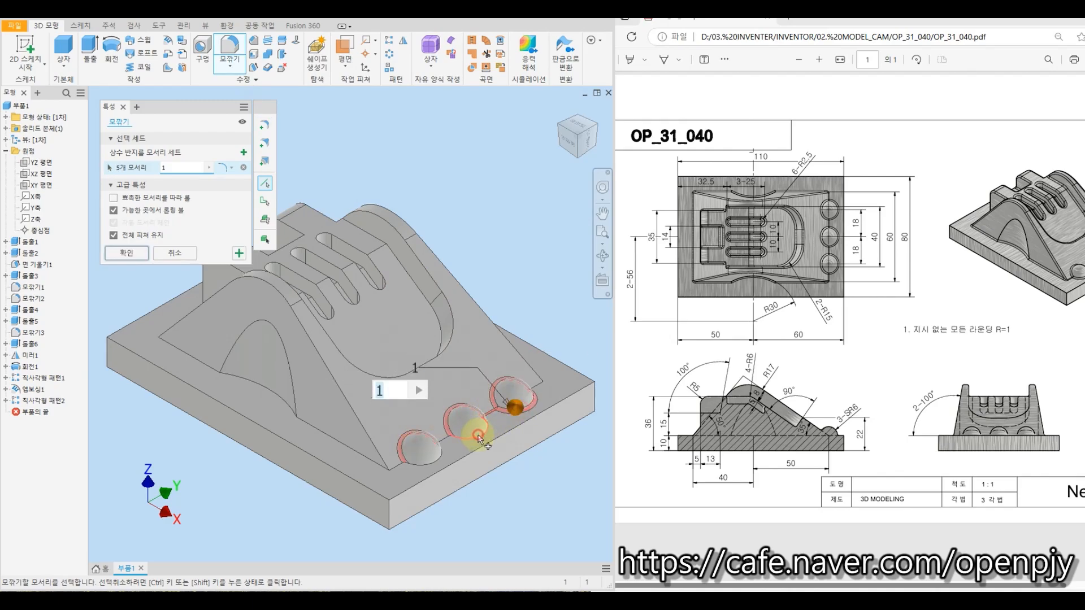
click(446, 438)
click(432, 465)
click(398, 467)
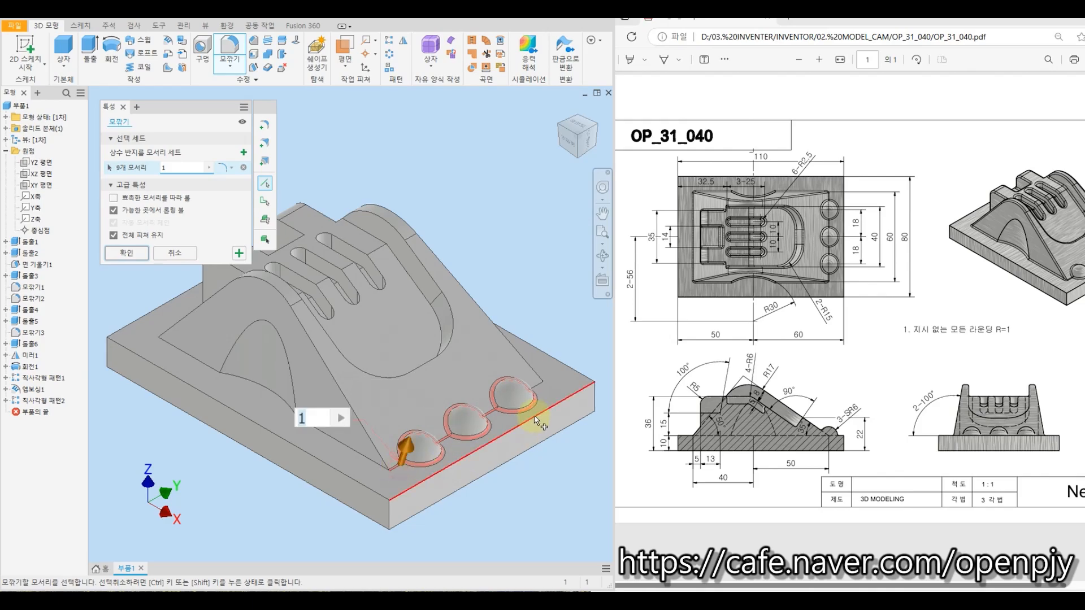
click(538, 383)
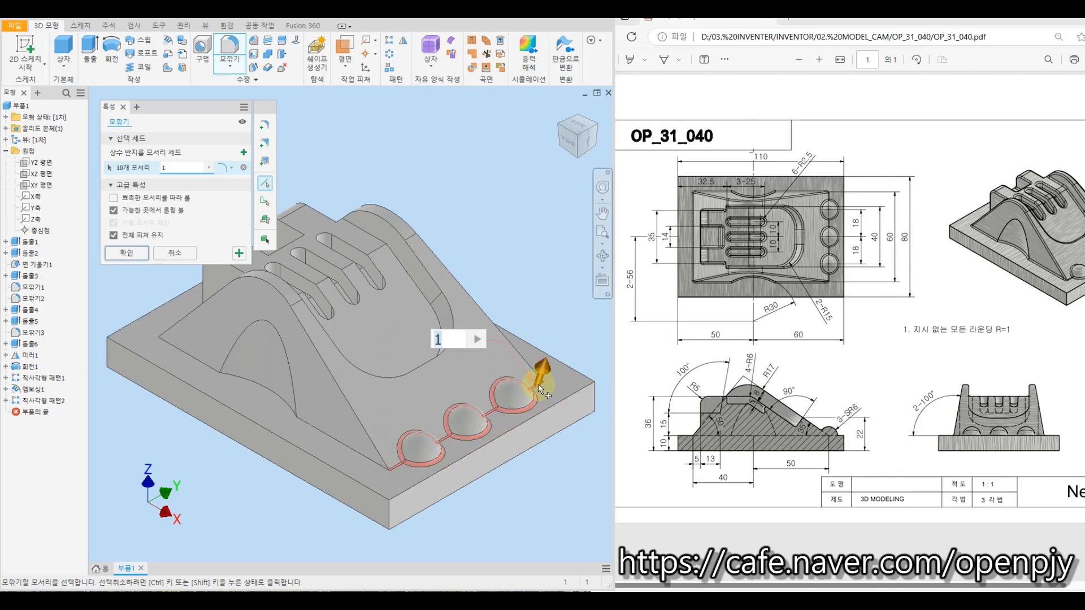
Add the peaked upper edges and the curved base edges of both side faces to the 1 mm fillet selection
click(354, 413)
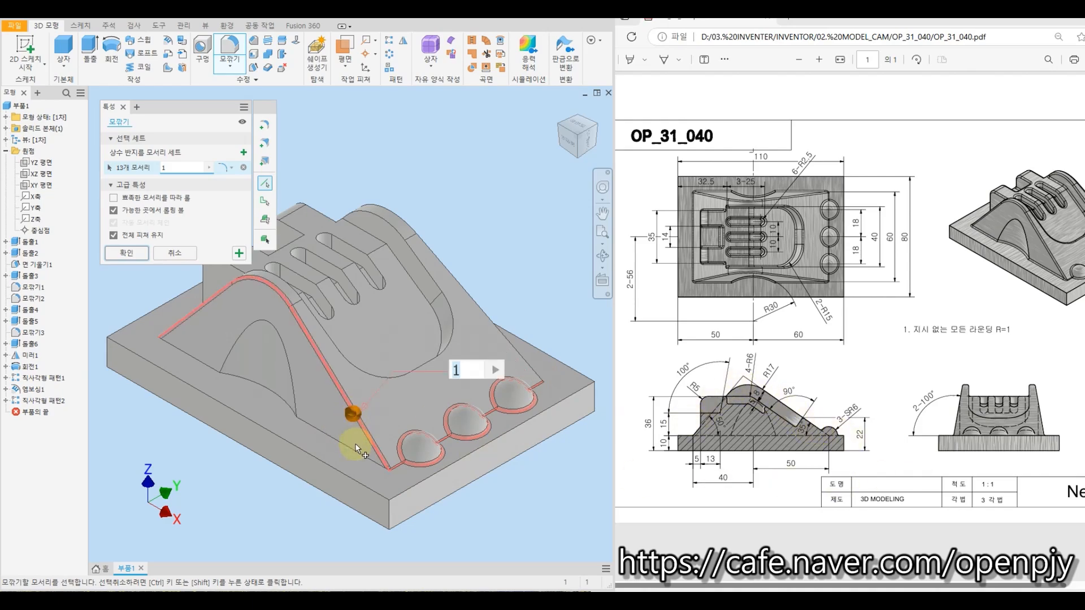
click(265, 396)
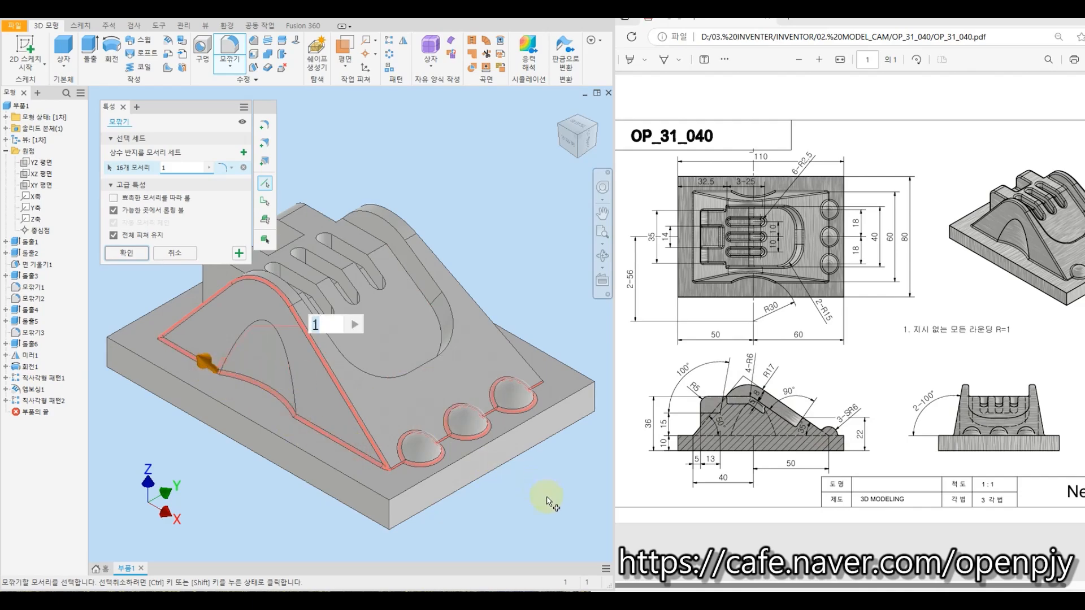
shift+middle_drag(532, 491, 438, 507)
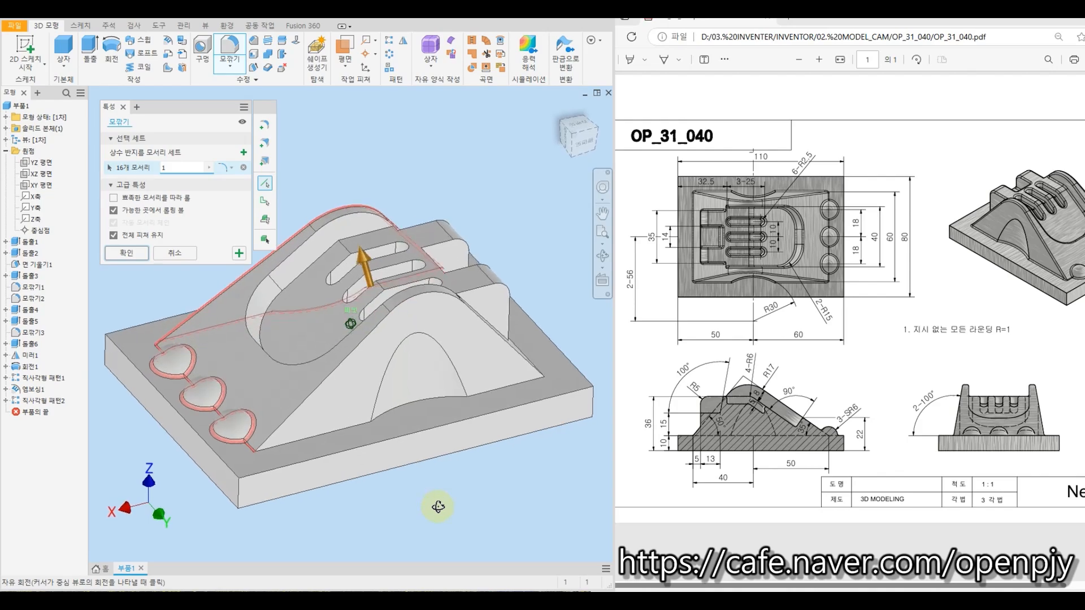
click(306, 403)
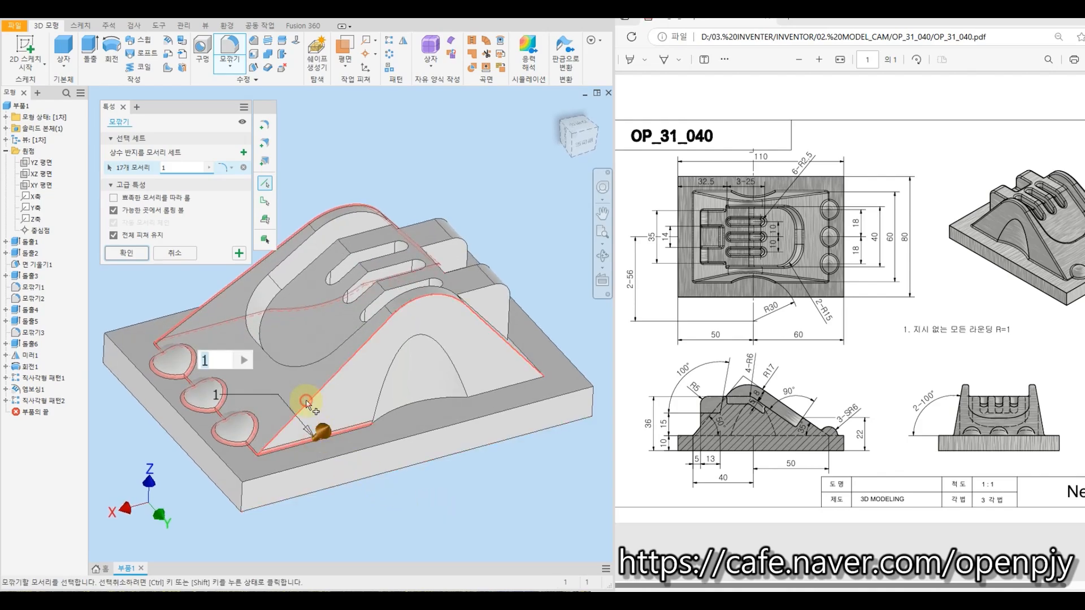
click(431, 400)
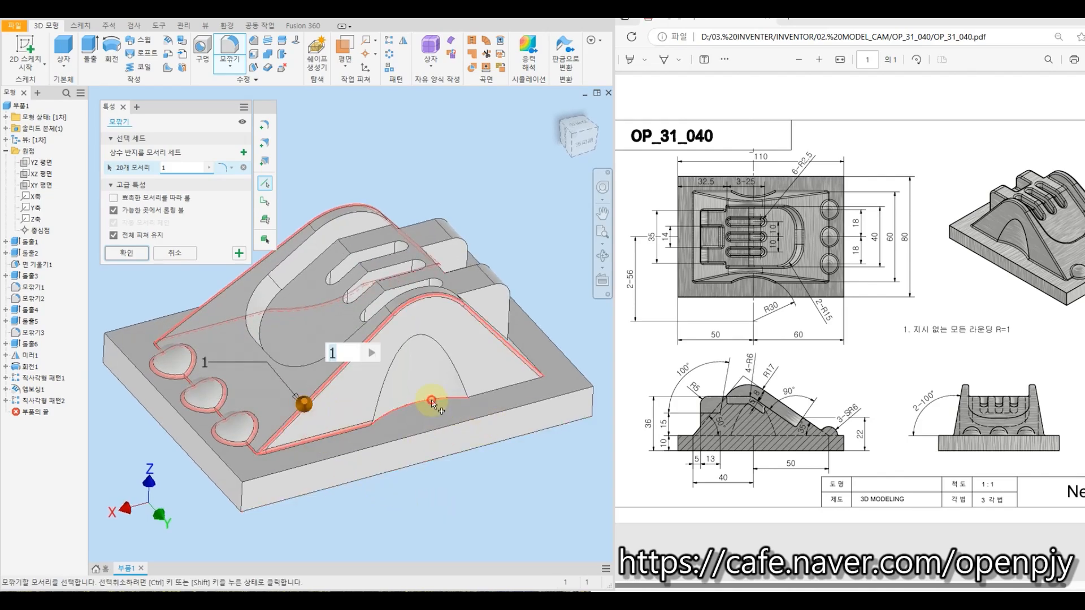
click(508, 389)
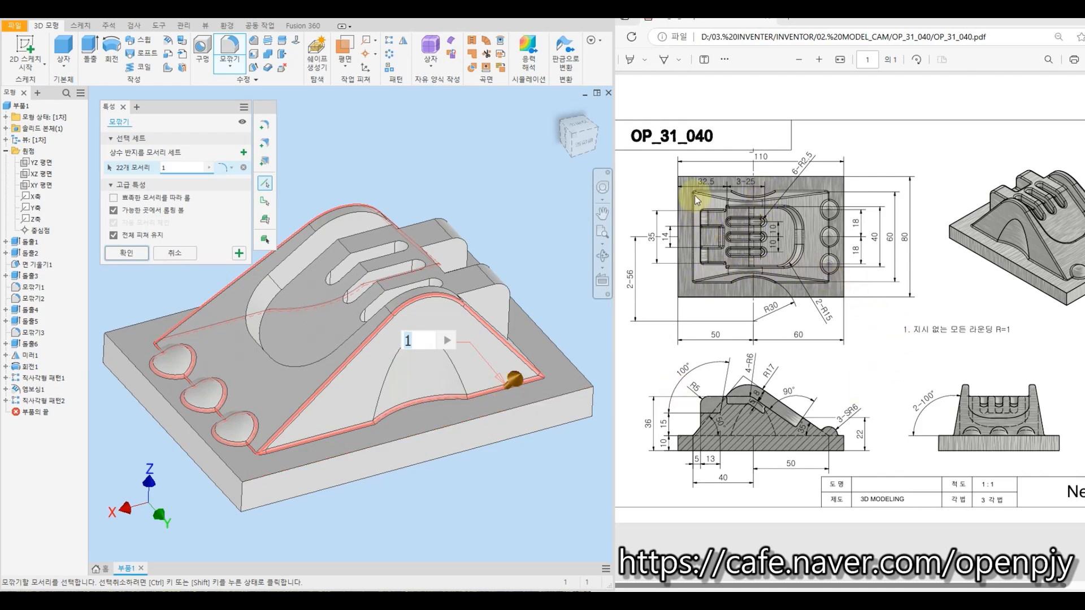
Add the body's base edge opposite the spheres to the selection and apply the 1 mm fillet, keeping the Fillet command open
shift+middle_drag(535, 341, 461, 355)
click(489, 371)
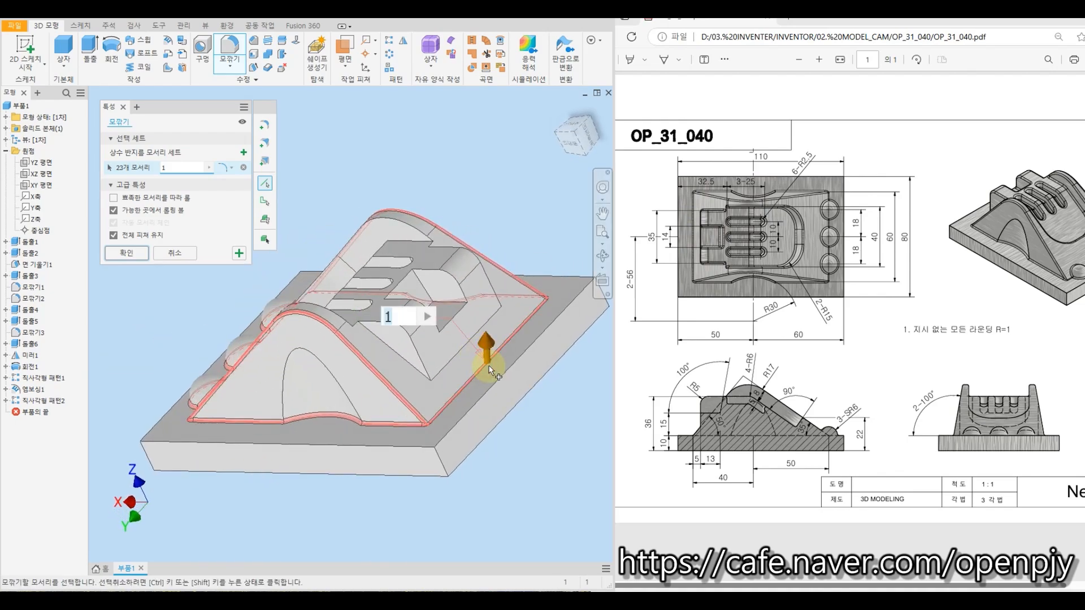
click(239, 254)
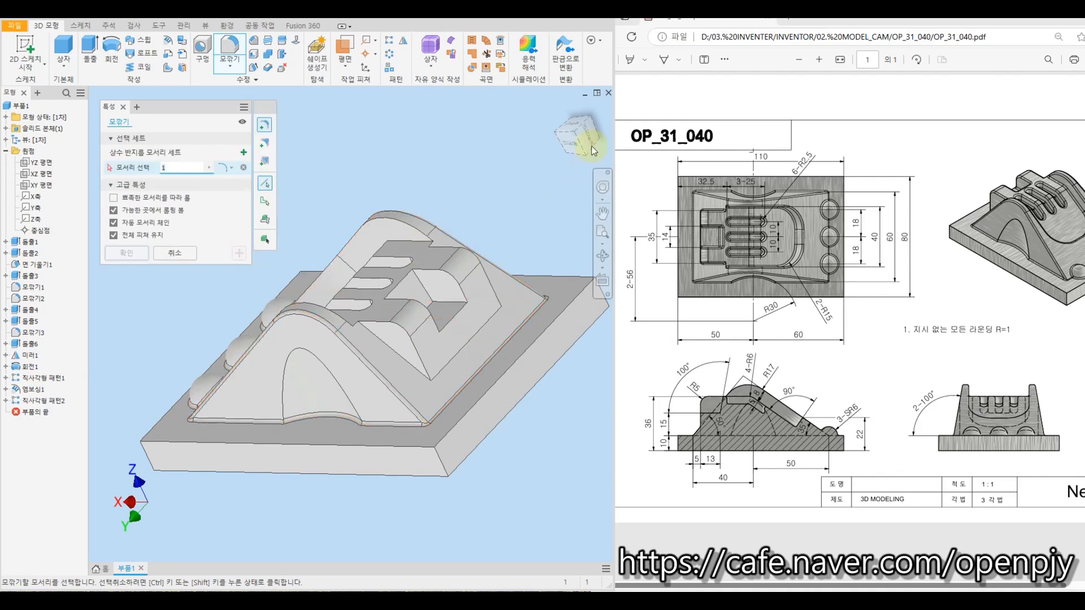
click(561, 107)
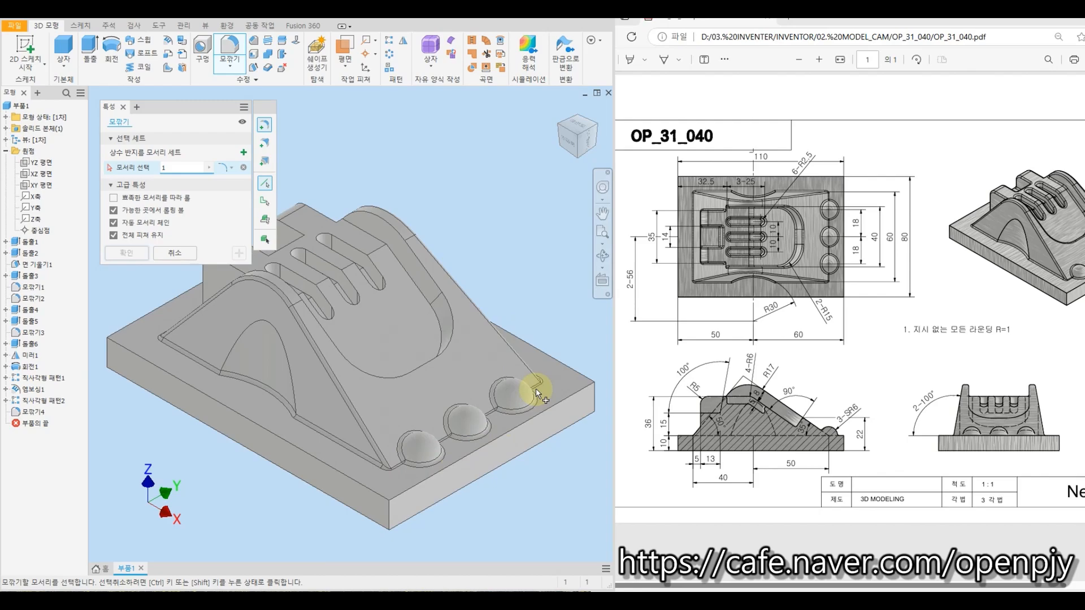
Apply a 6 mm fillet to the four crease edge segments beside and between the three slots, keeping the Fillet command open
key(Escape)
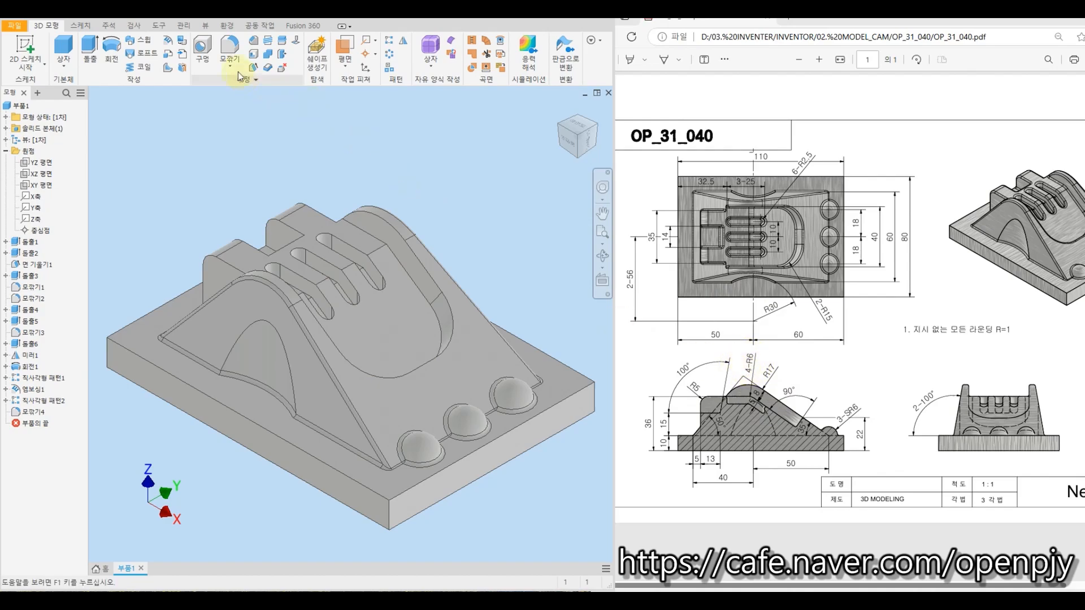
click(231, 49)
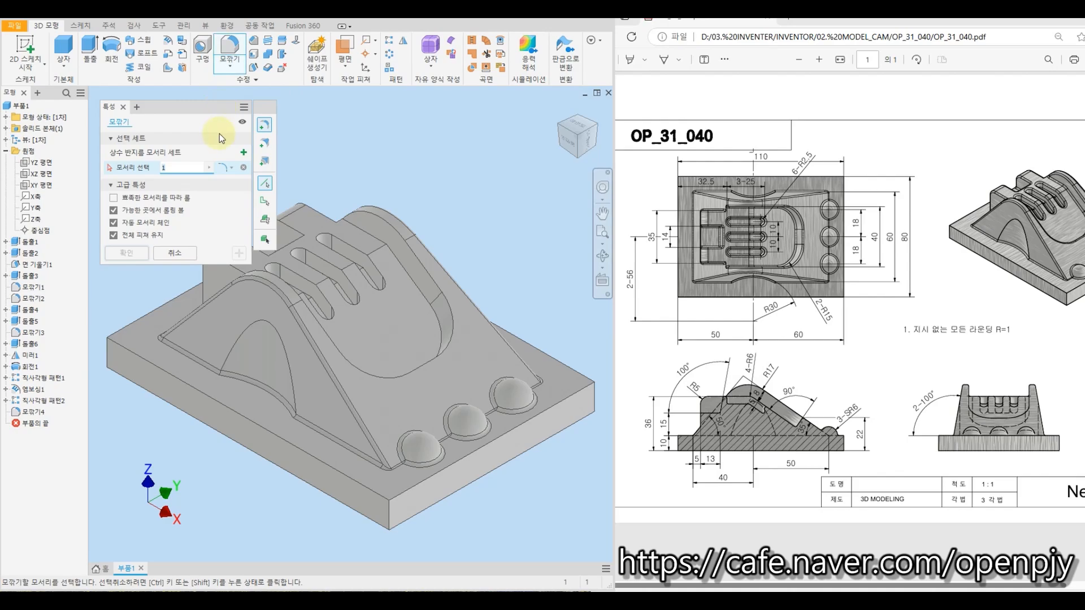
text(6)
scroll(337, 288, up, 3)
shift+middle_drag(339, 291, 337, 310)
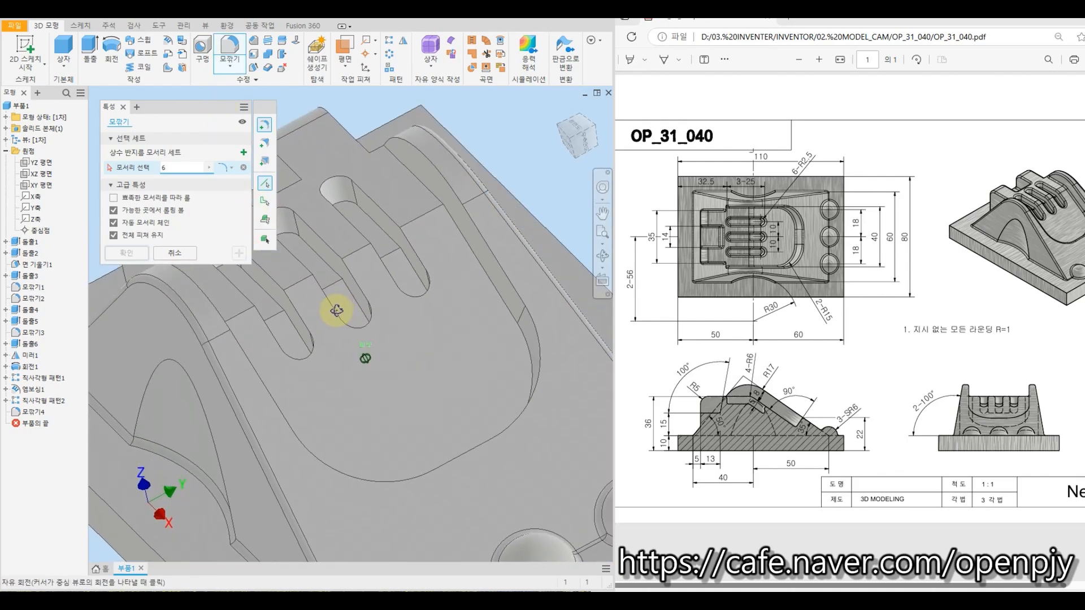
click(245, 310)
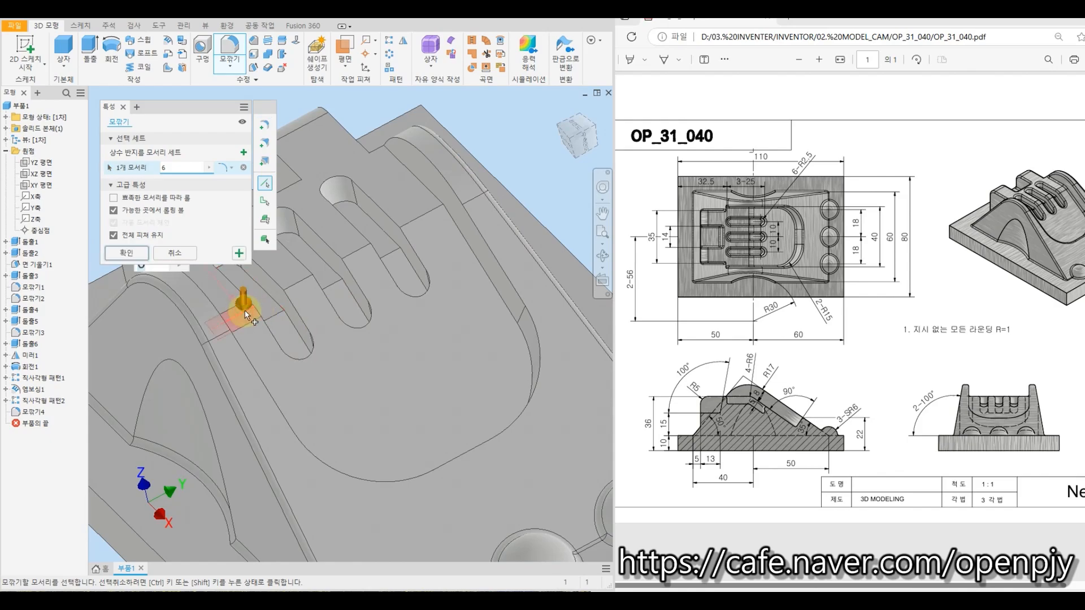
click(298, 284)
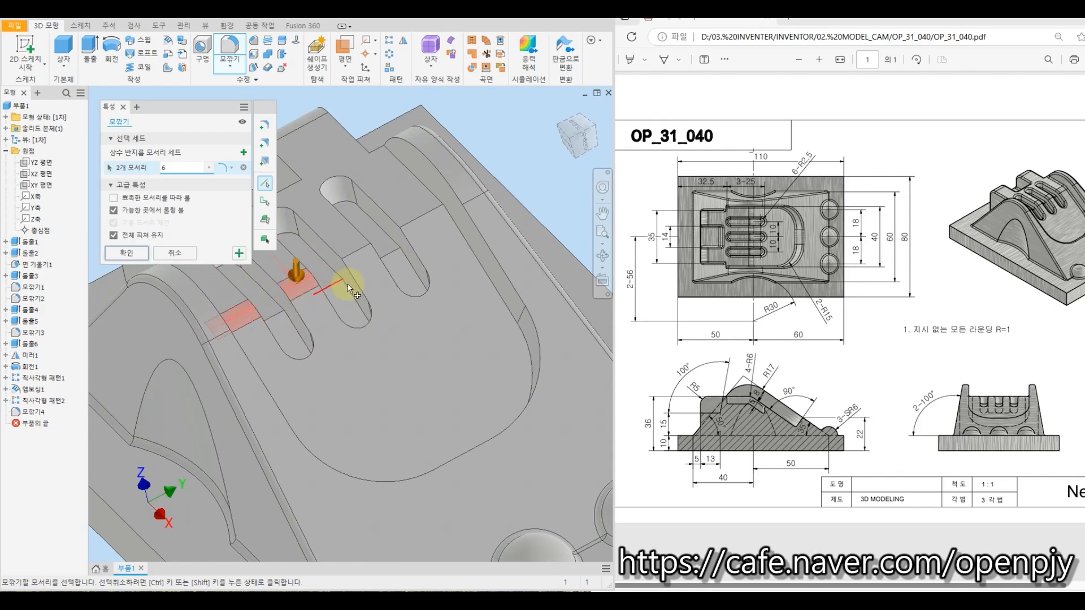
click(356, 255)
click(428, 215)
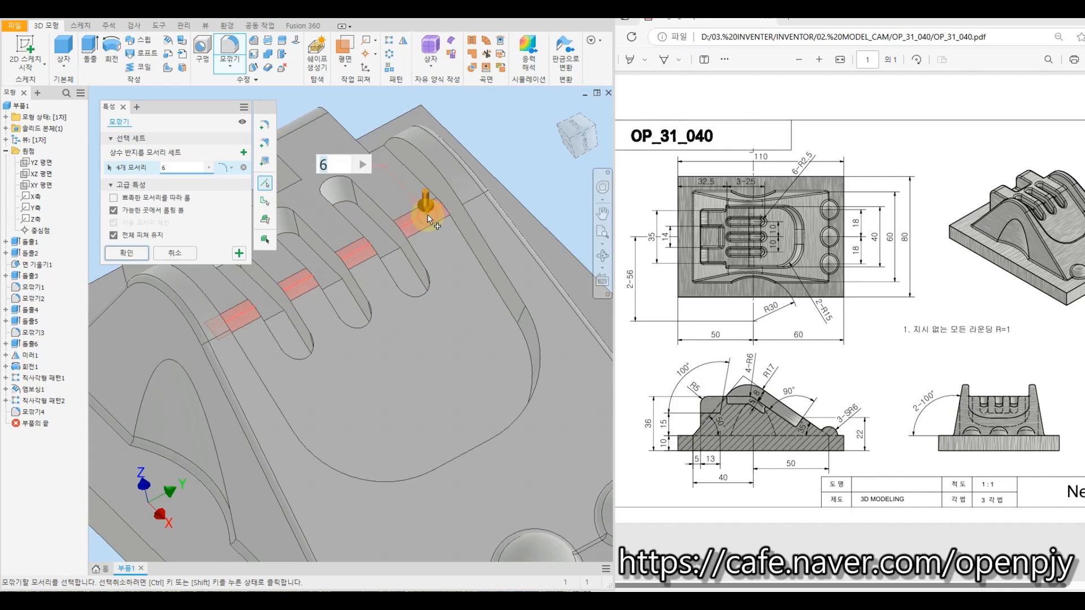
click(239, 253)
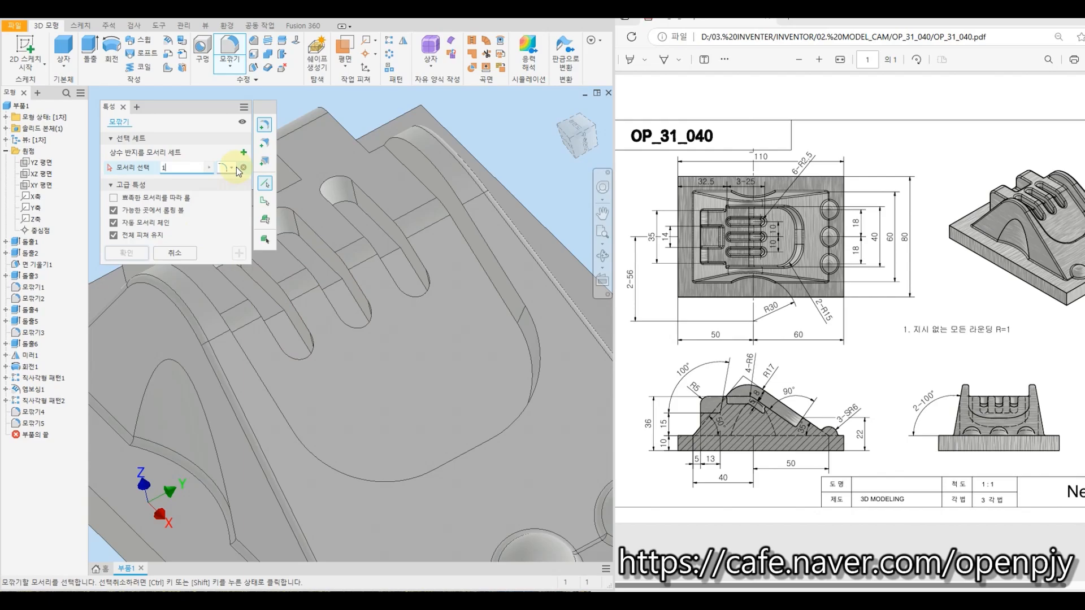
Start a 1 mm fillet and select the U-shaped pocket's floor and rim edges plus the floor and rim edges of all three slots
click(493, 286)
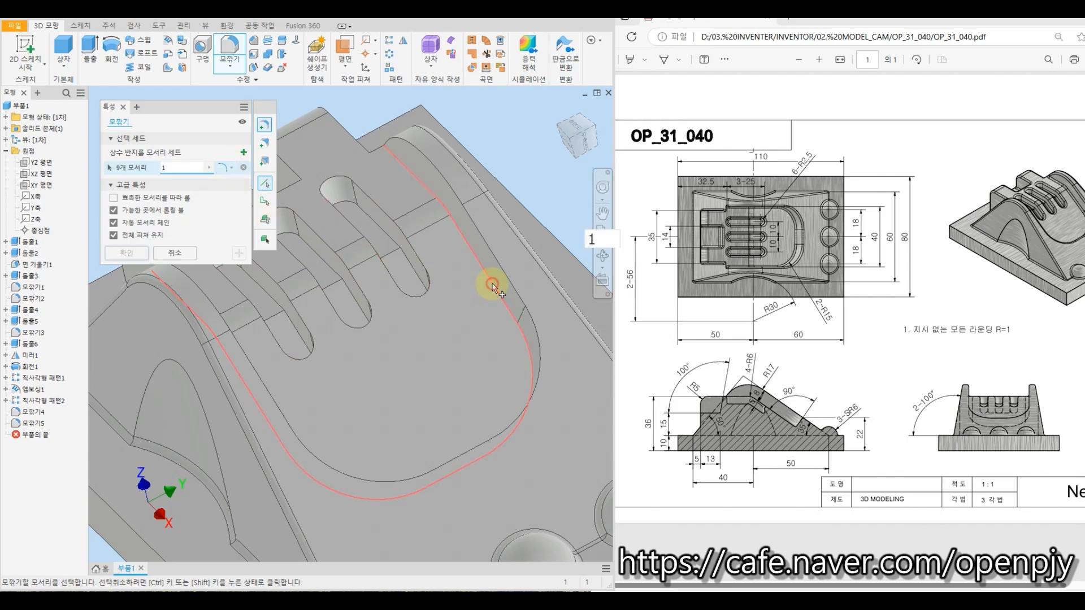
click(491, 260)
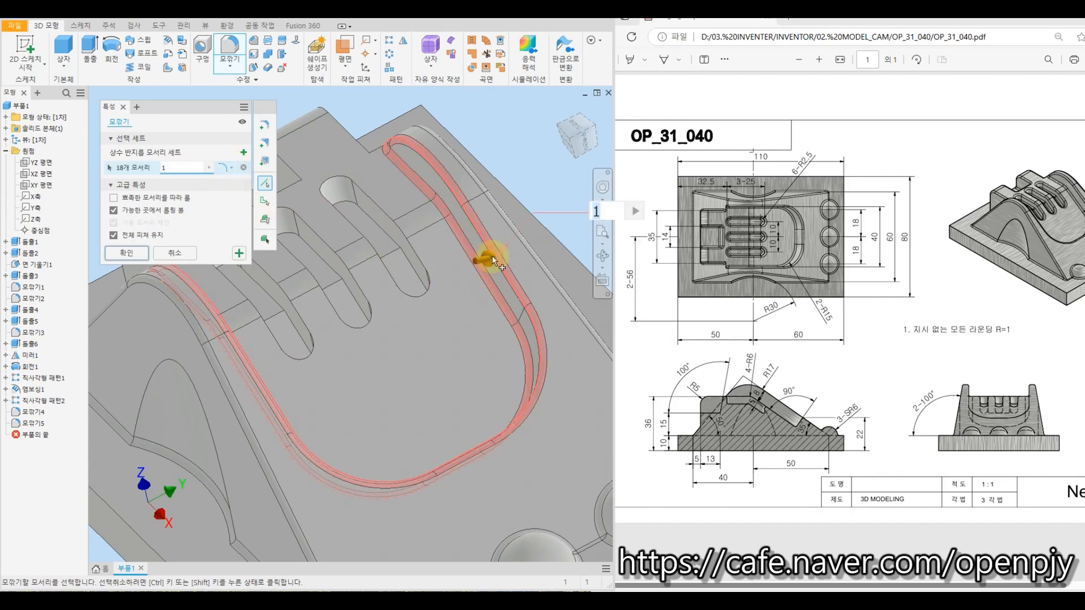
click(373, 219)
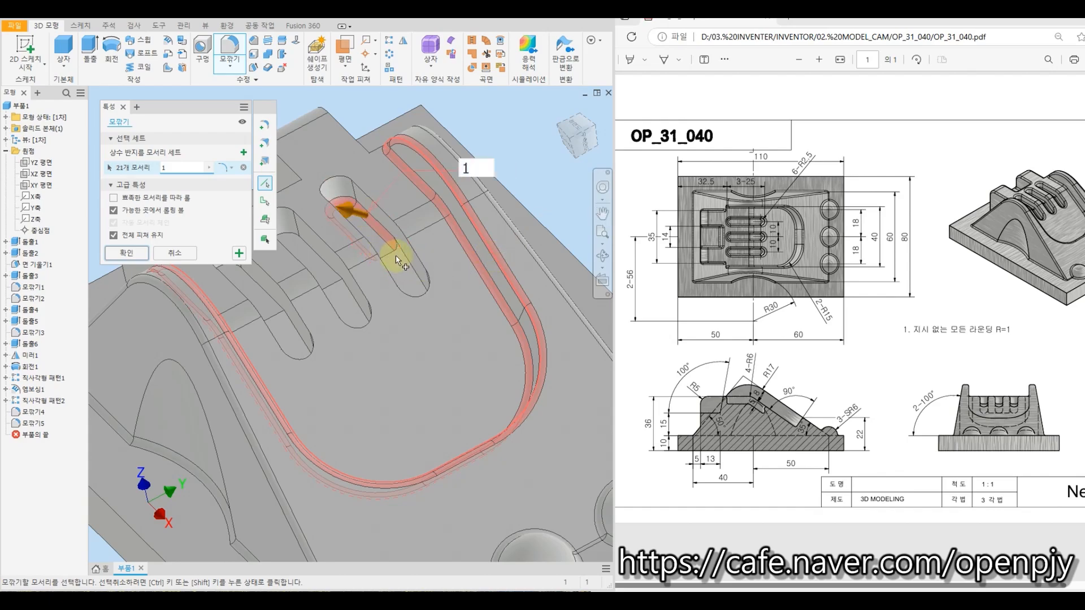
click(397, 262)
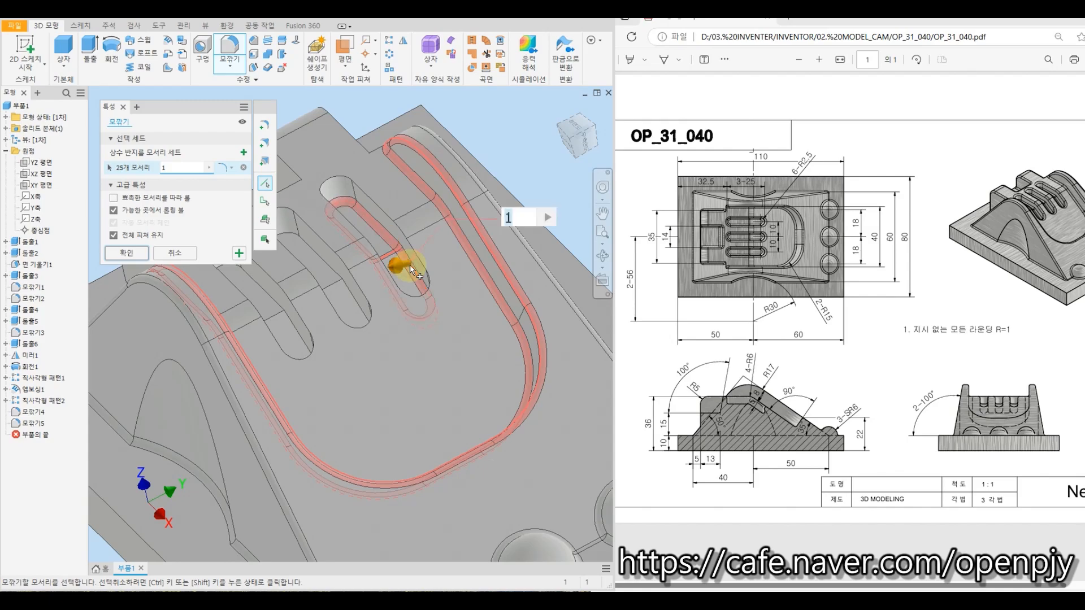
click(410, 265)
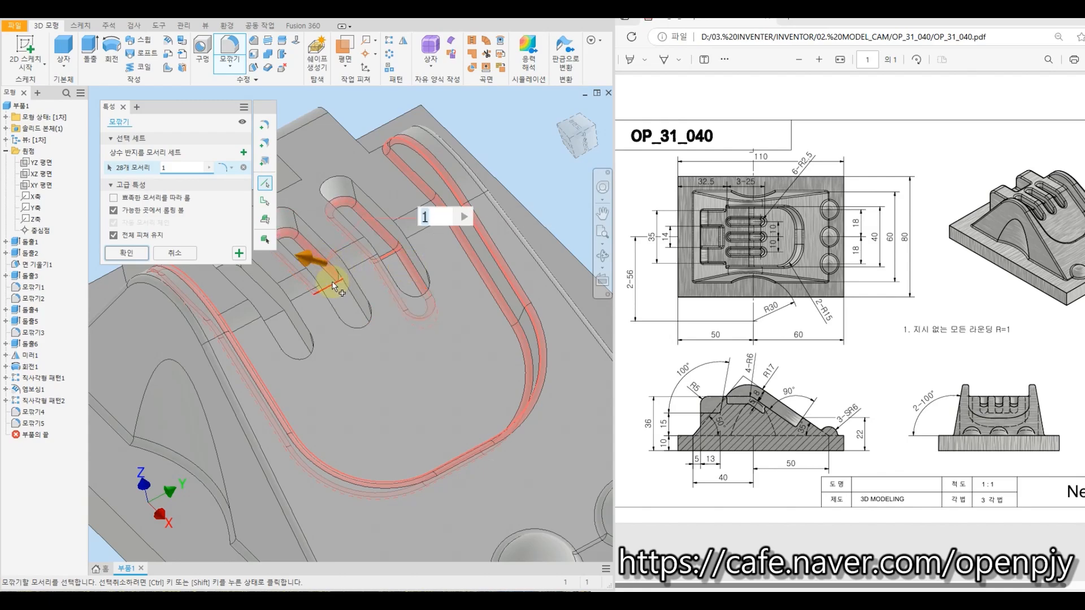
click(362, 295)
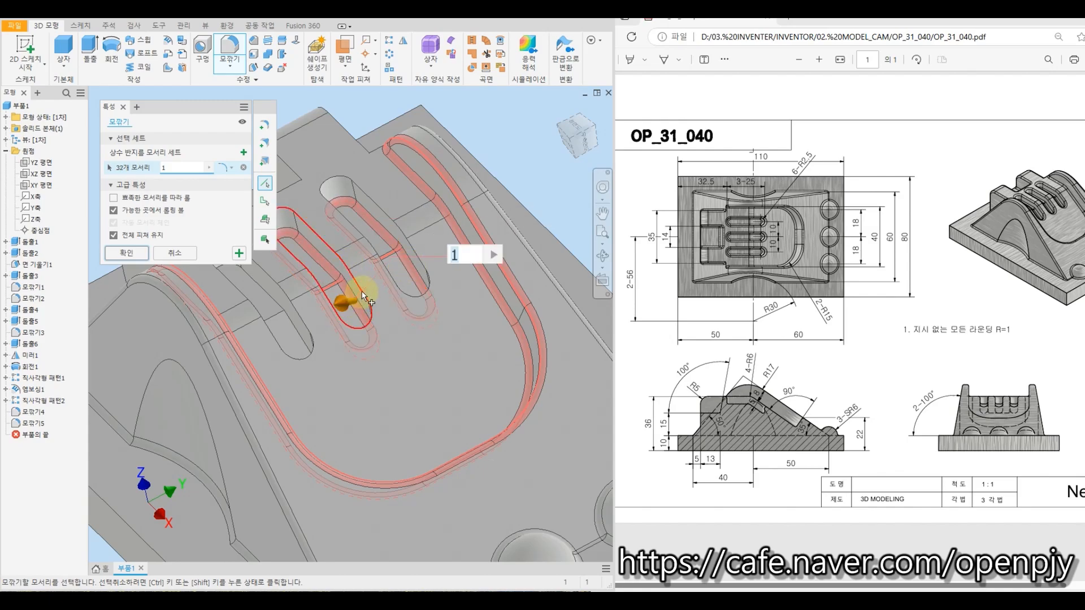
click(422, 260)
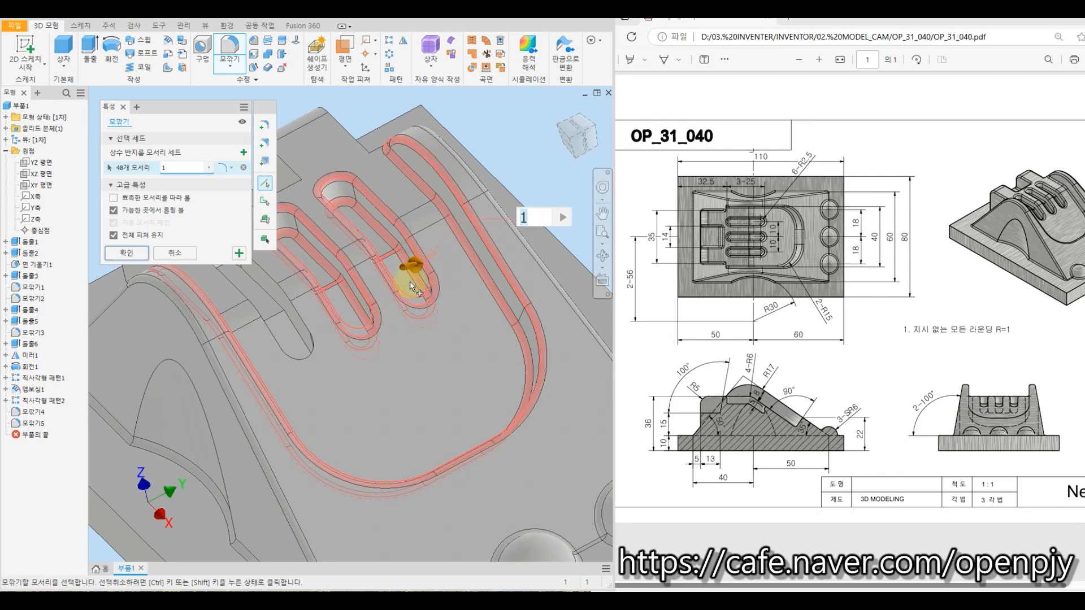
scroll(413, 287, down, 4)
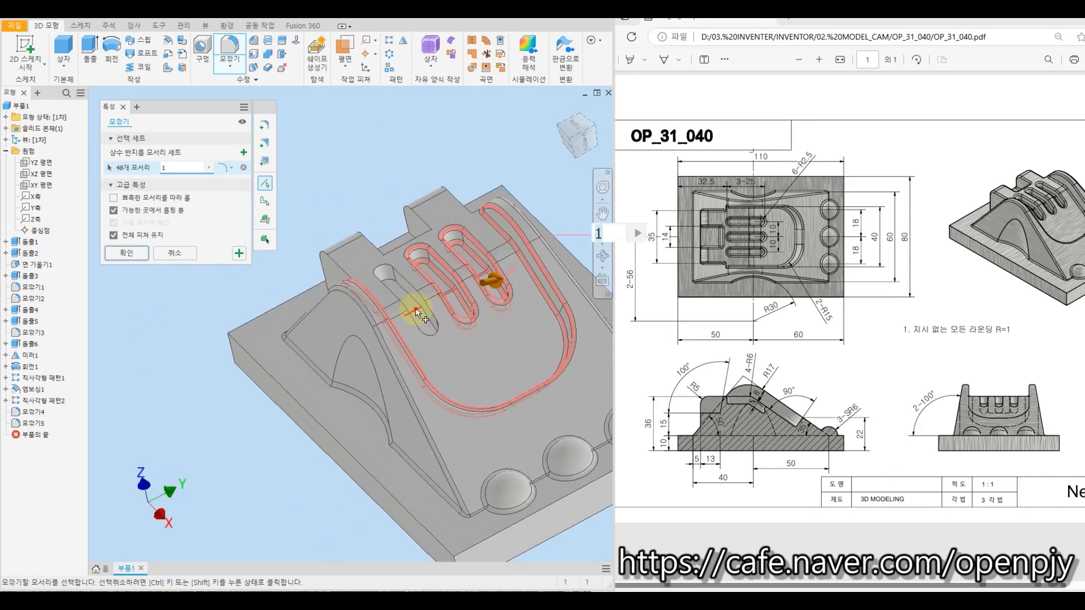
click(424, 312)
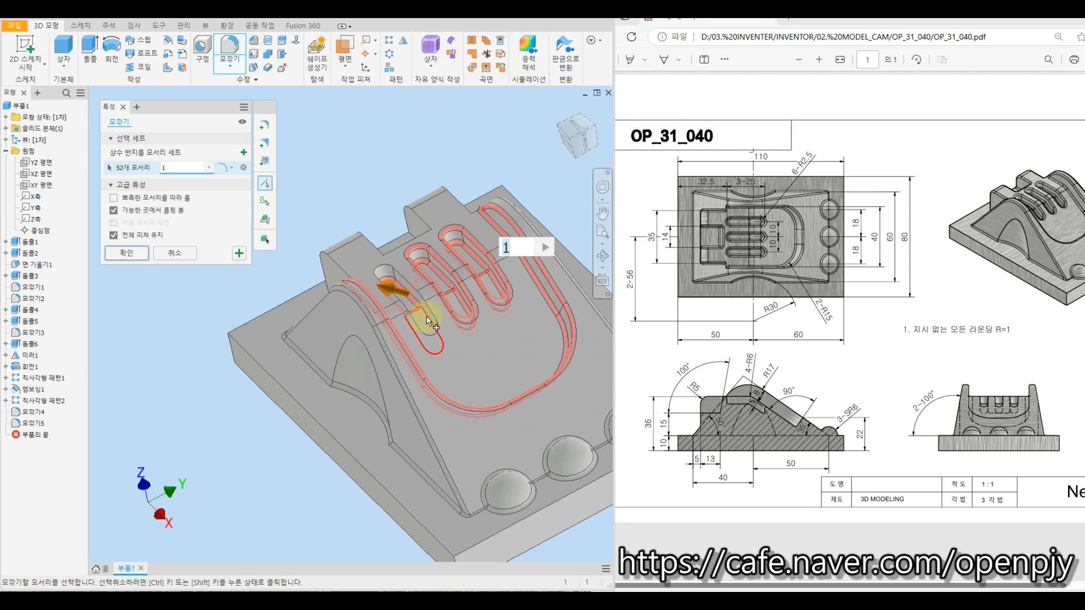
click(423, 333)
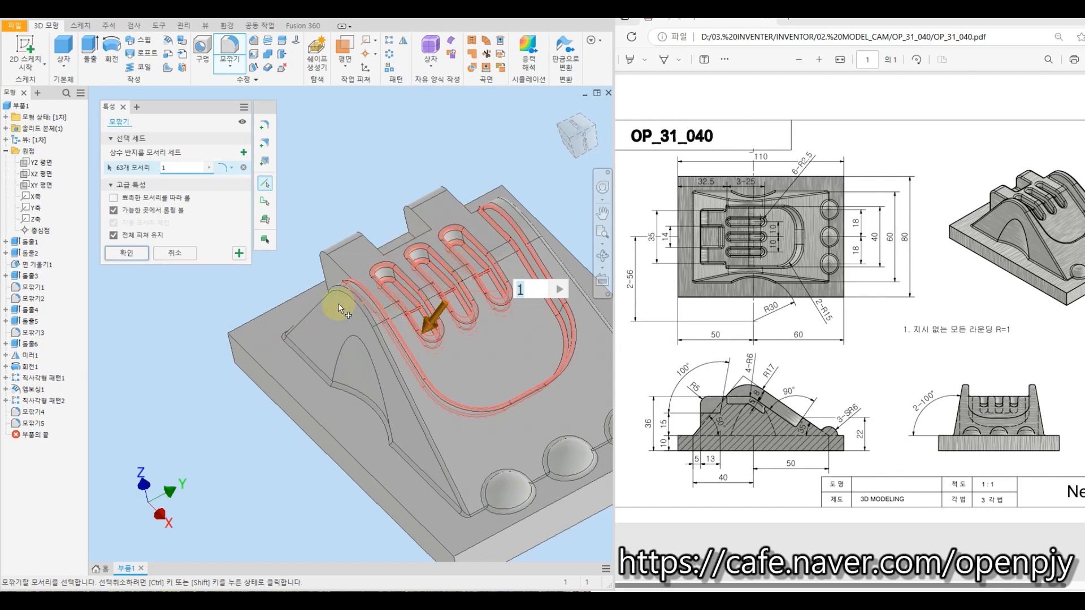
Add the edges along both sides of the raised notched block, on the body's end opposite the spheres, to the 1 mm fillet selection
shift+middle_drag(338, 303, 421, 321)
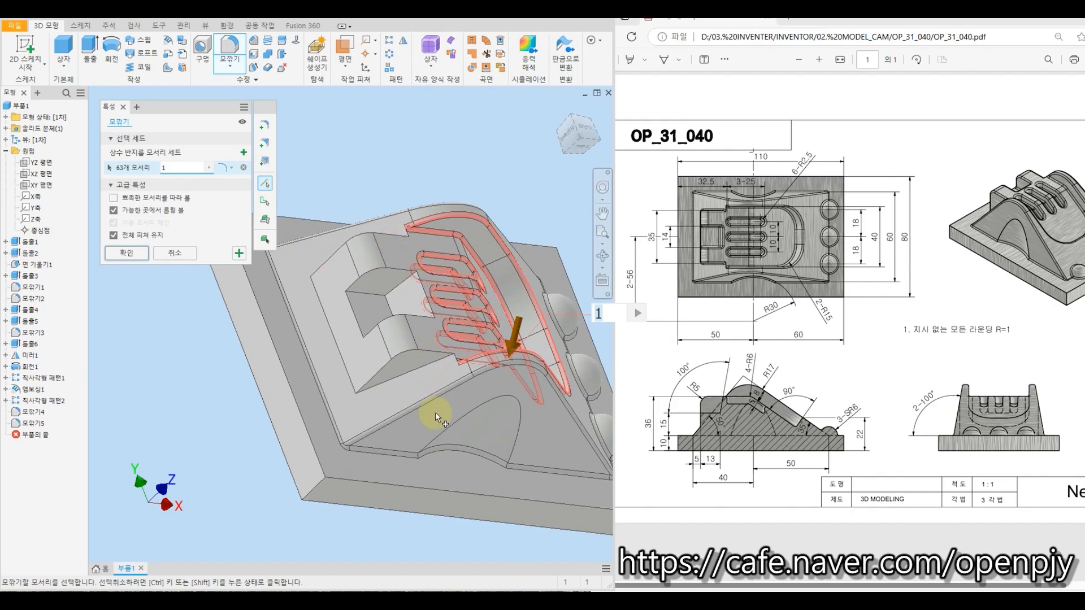
click(420, 368)
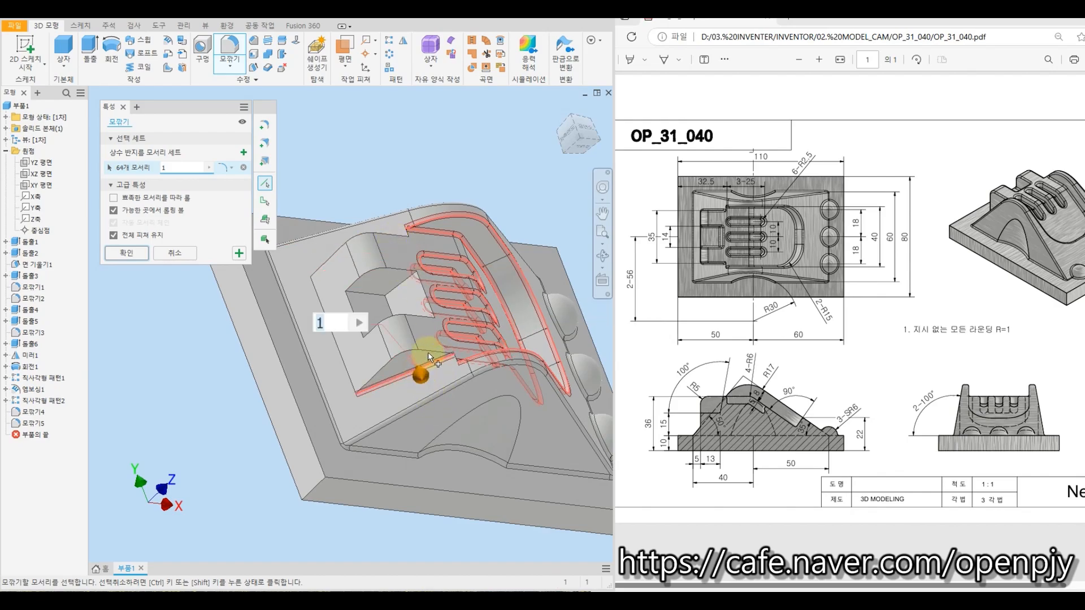
click(428, 351)
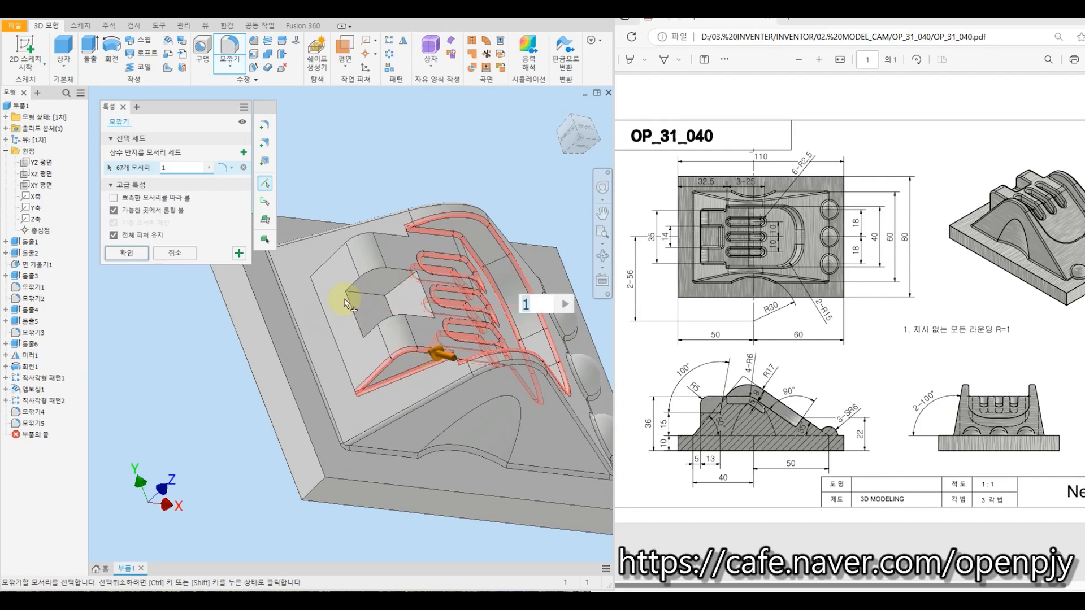
shift+middle_drag(346, 303, 504, 386)
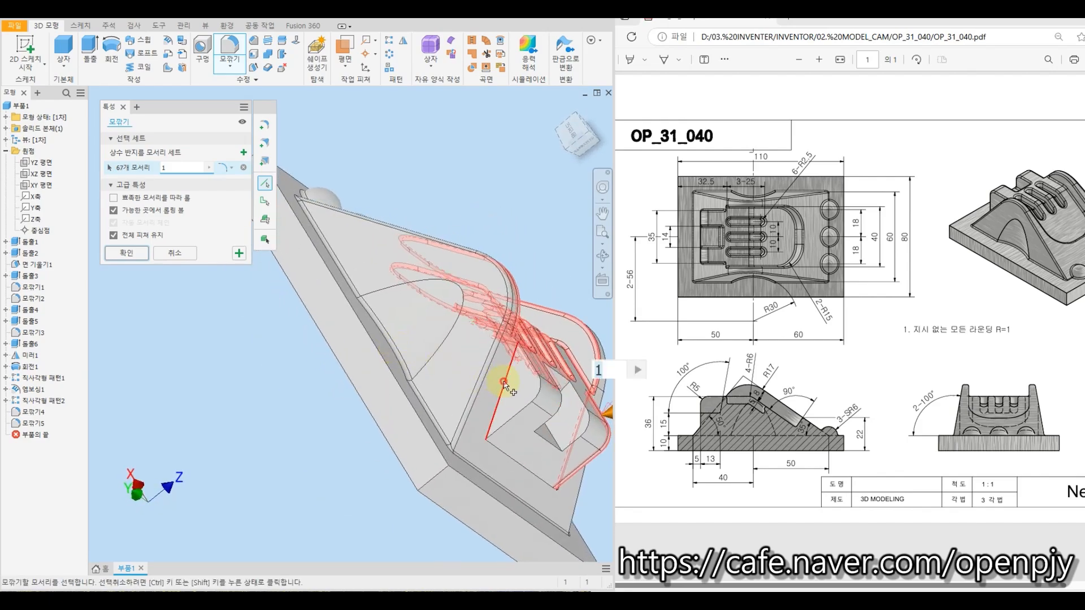
click(505, 386)
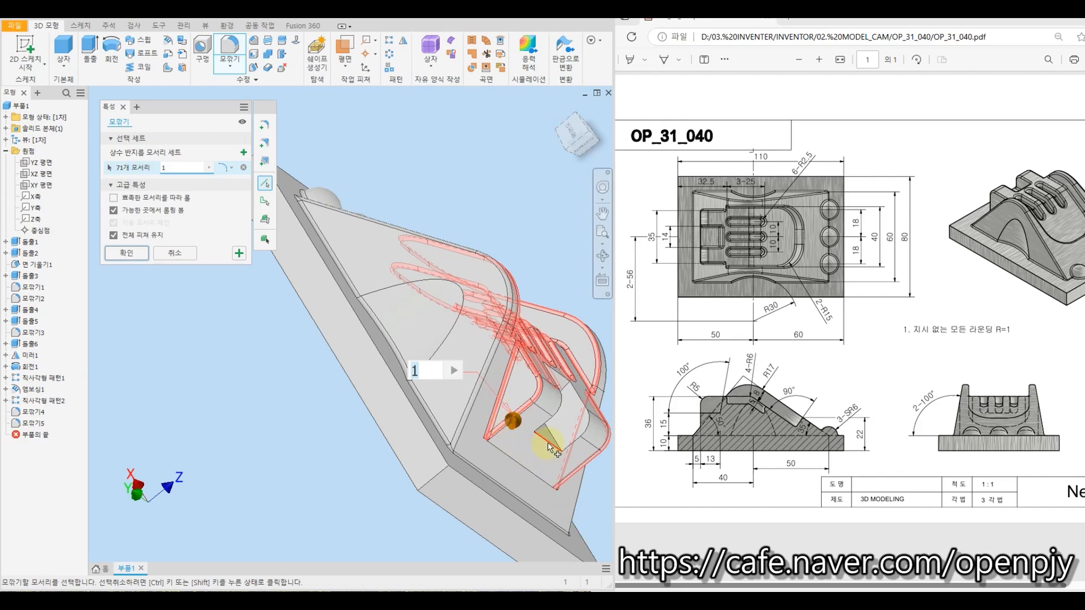
Add the inner corner and floor edges of the raised block's rectangular notch to the 1 mm fillet selection
key(F6)
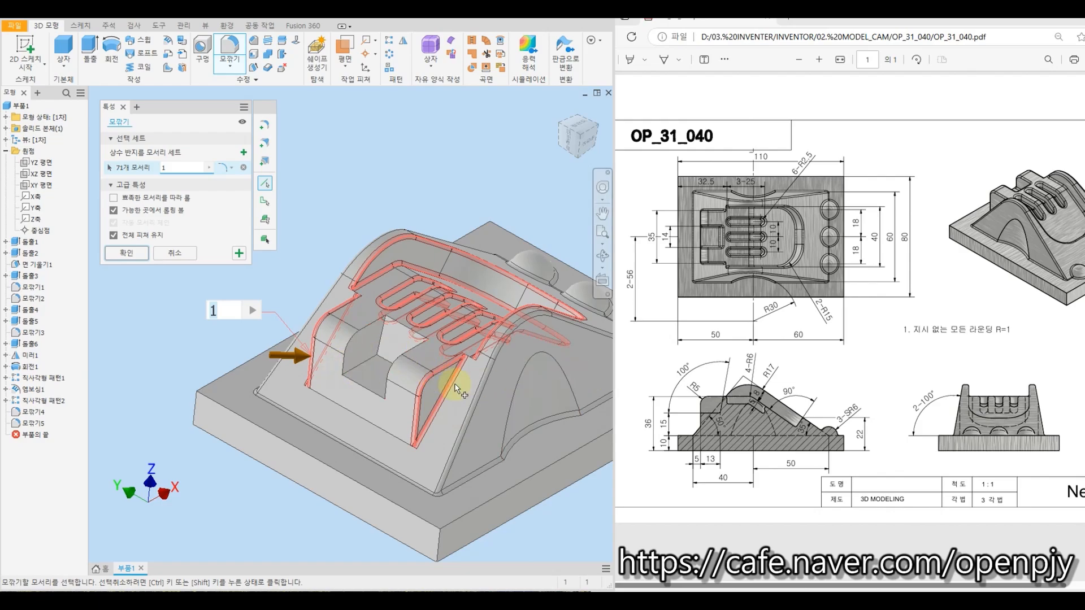
click(366, 365)
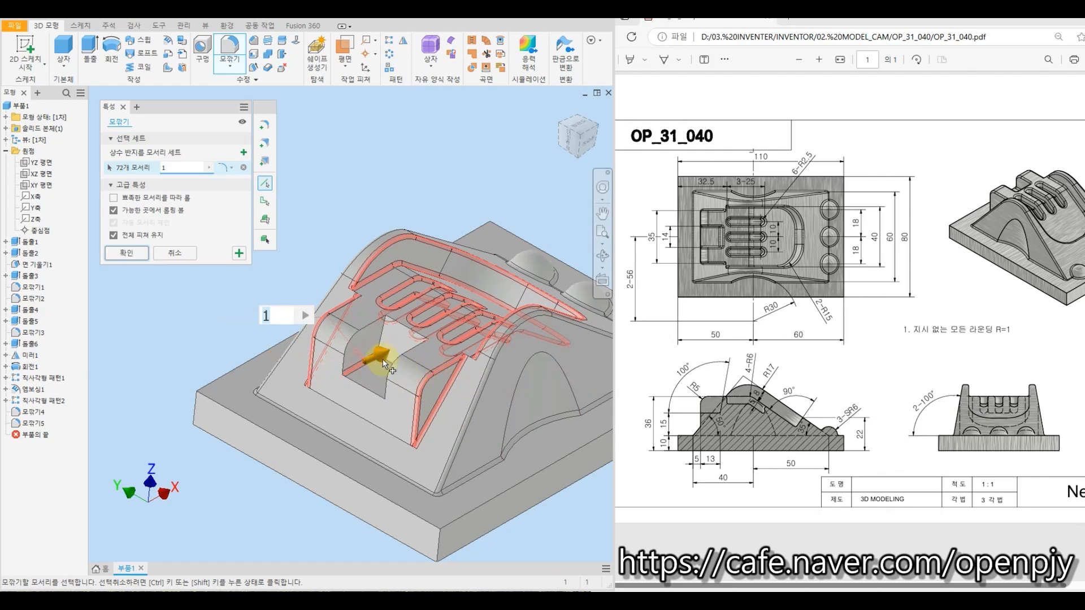
click(382, 339)
shift+middle_drag(371, 371, 481, 444)
click(437, 397)
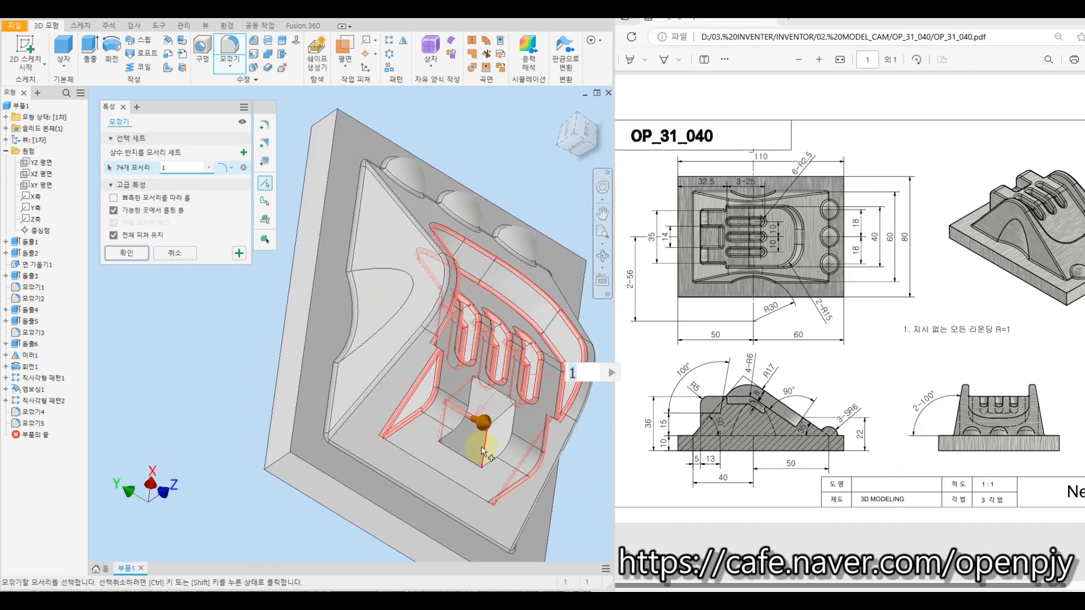
click(489, 444)
click(501, 416)
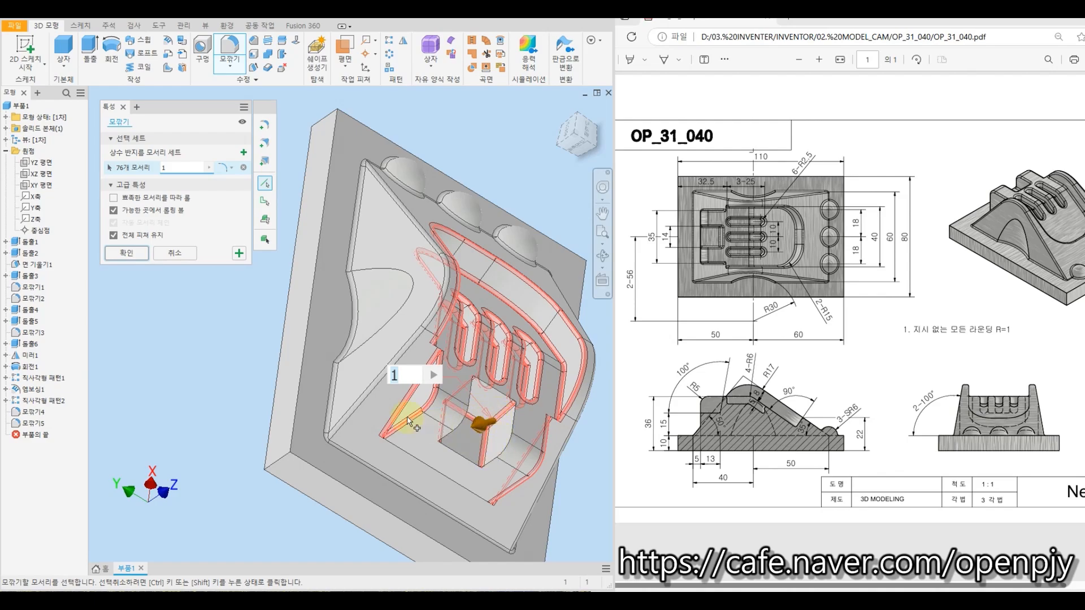
Add the notch's outer rim and front floor edges to the selection and apply the 1 mm fillet
shift+middle_drag(500, 430, 463, 382)
click(361, 329)
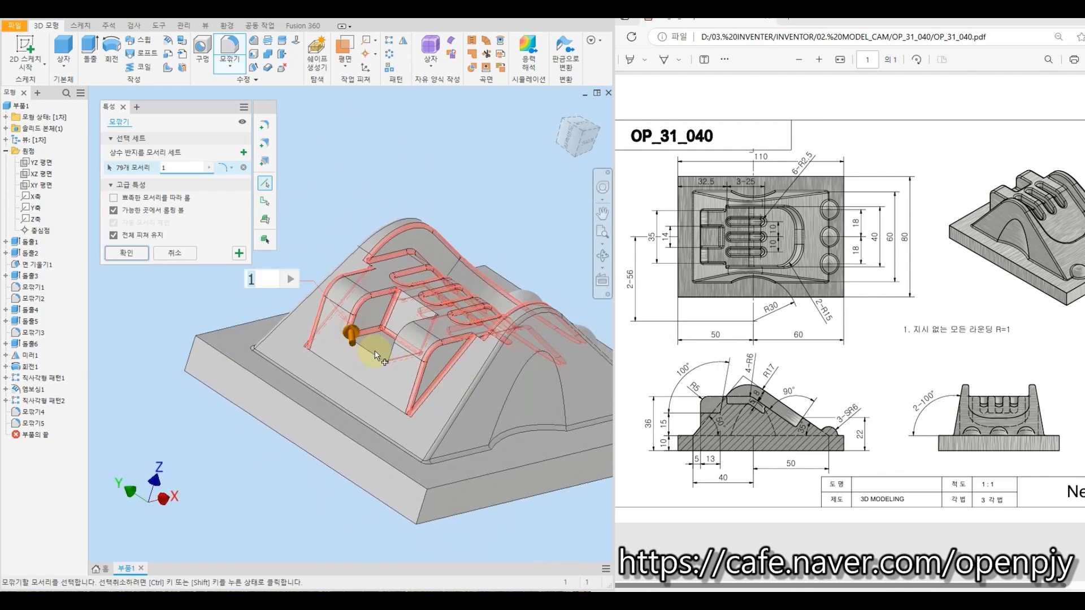
click(375, 353)
click(391, 351)
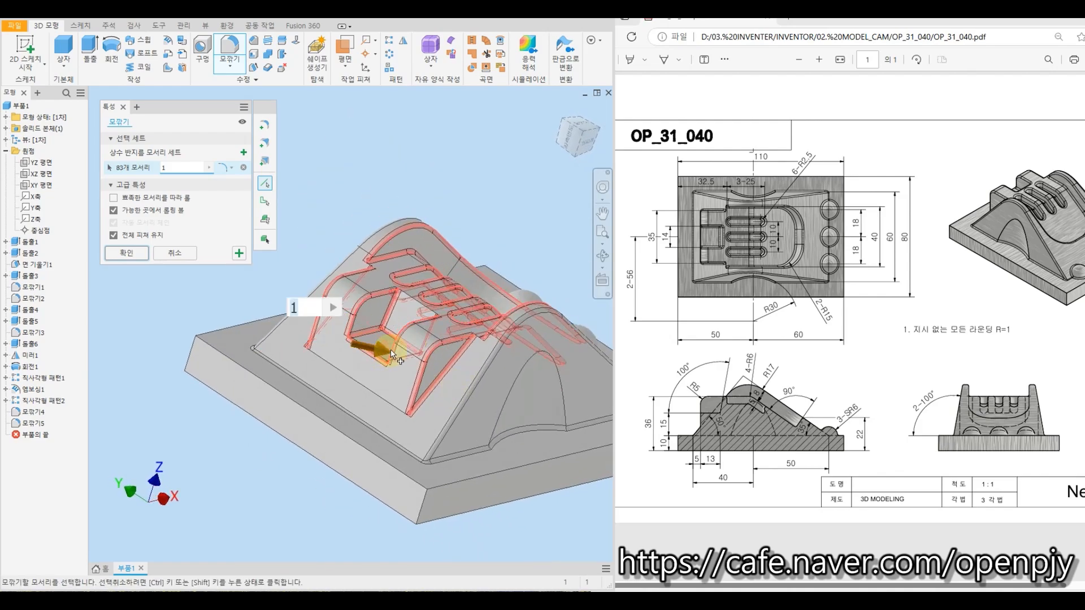
click(239, 253)
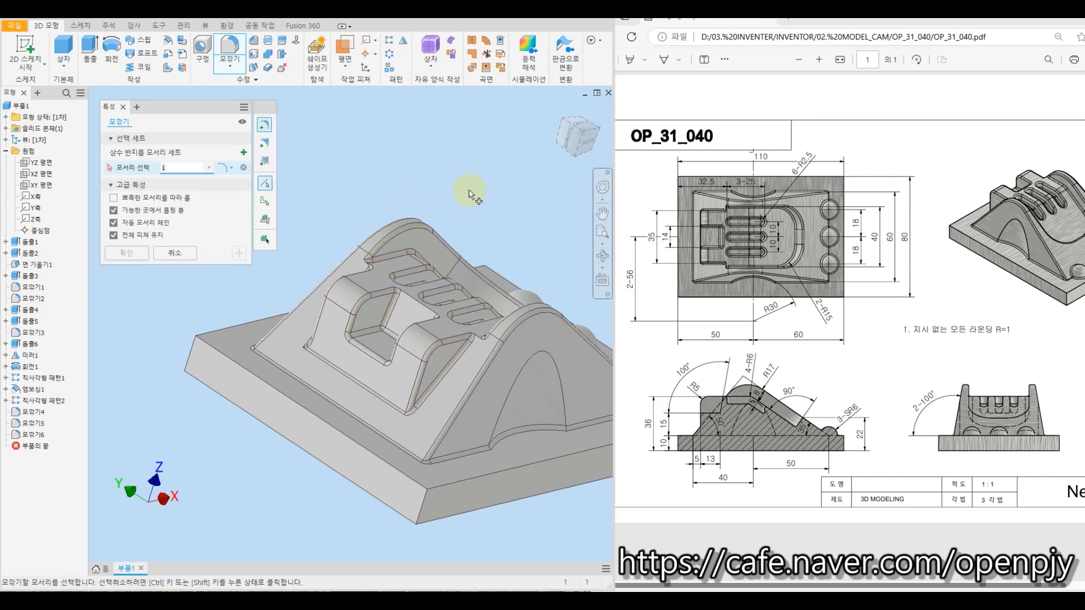
Edit the last 1 mm fillet, reselecting the raised block's lower side edge and the base edge of its sloped end face
key(Escape)
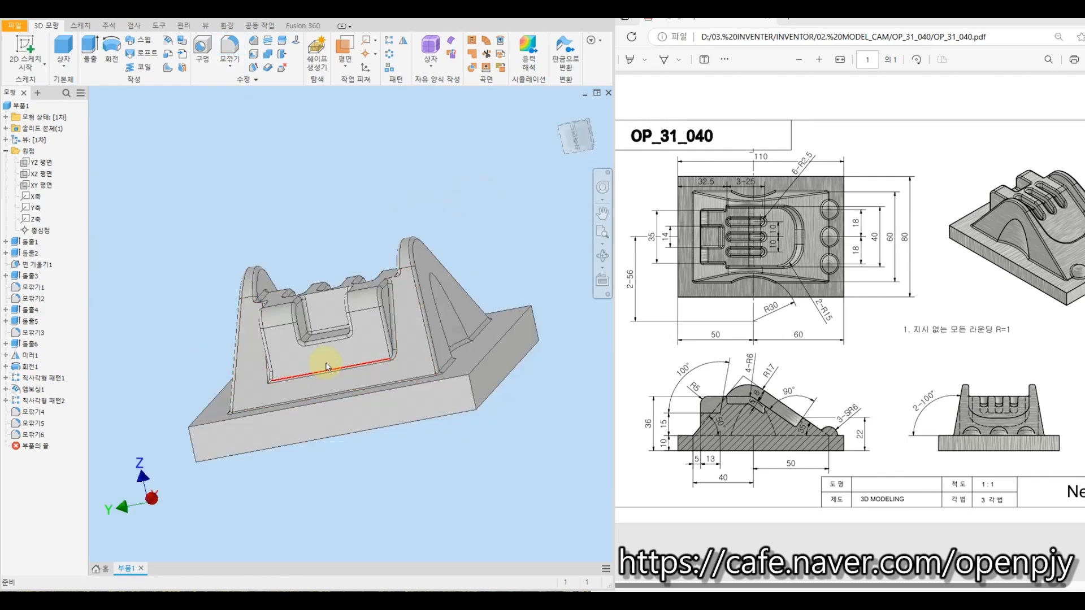
shift+middle_drag(328, 367, 355, 378)
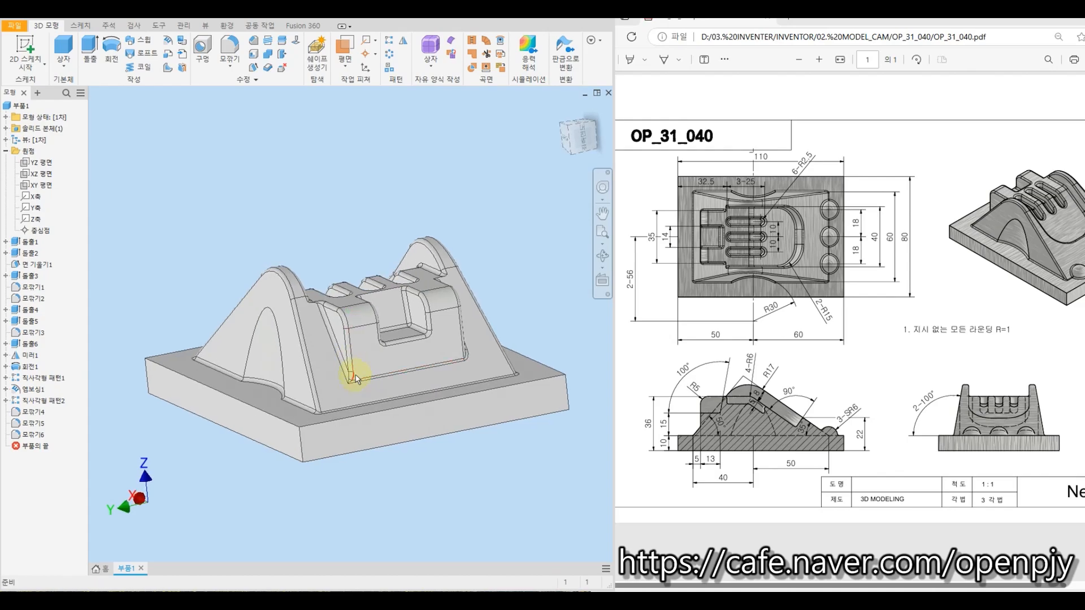
right_click(34, 435)
click(72, 473)
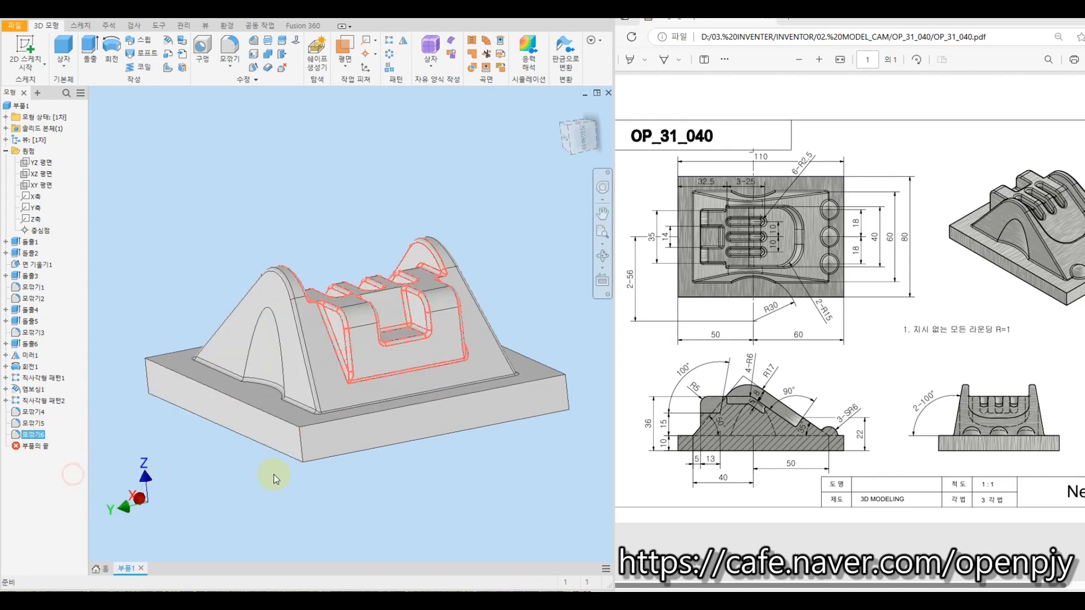
ctrl+click(346, 371)
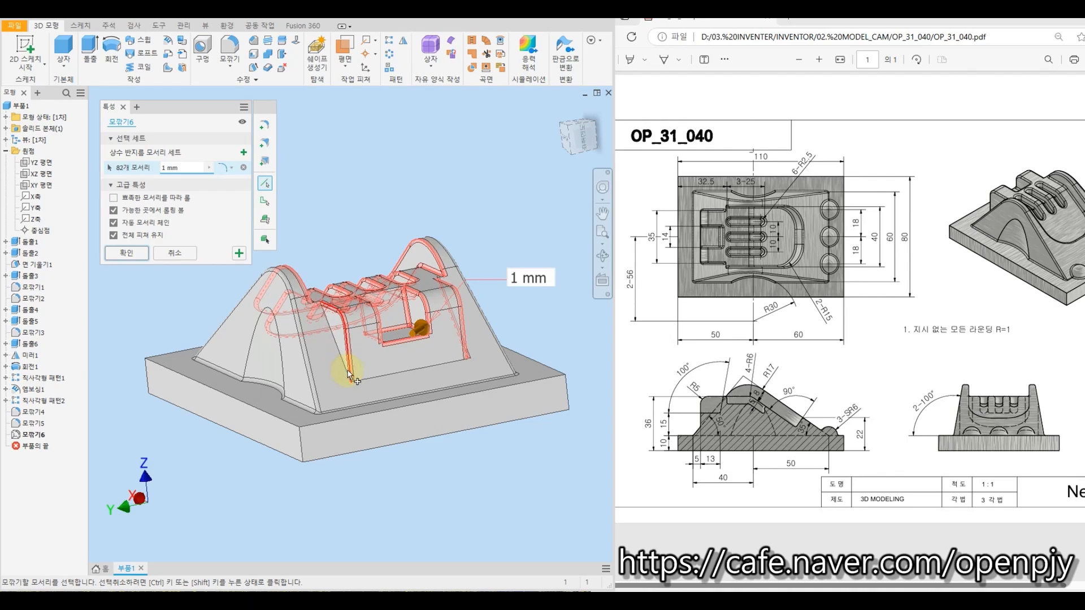
ctrl+click(351, 369)
click(351, 364)
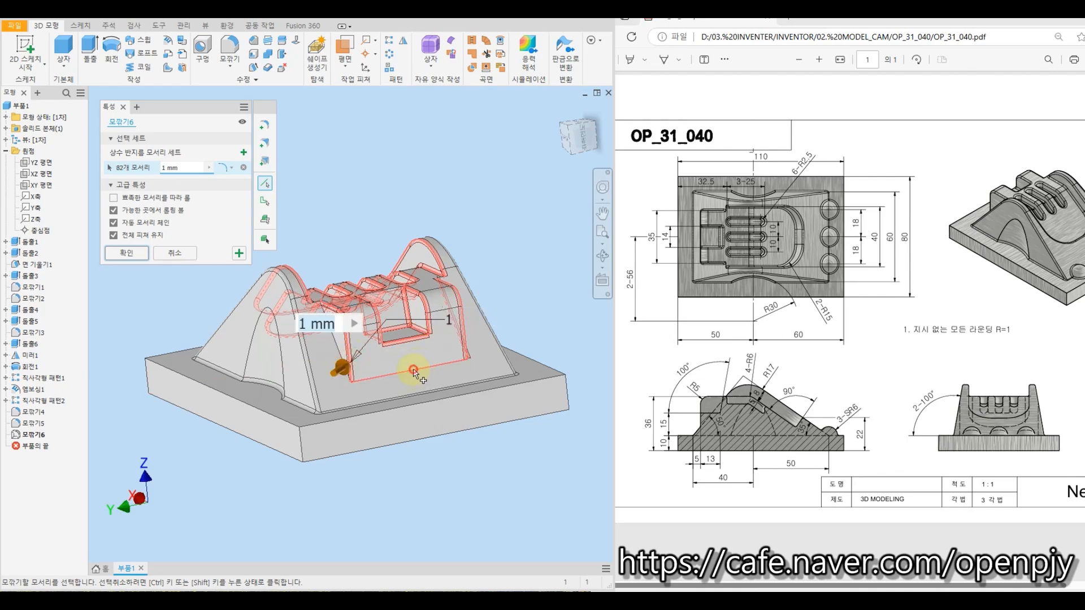
click(414, 371)
click(340, 352)
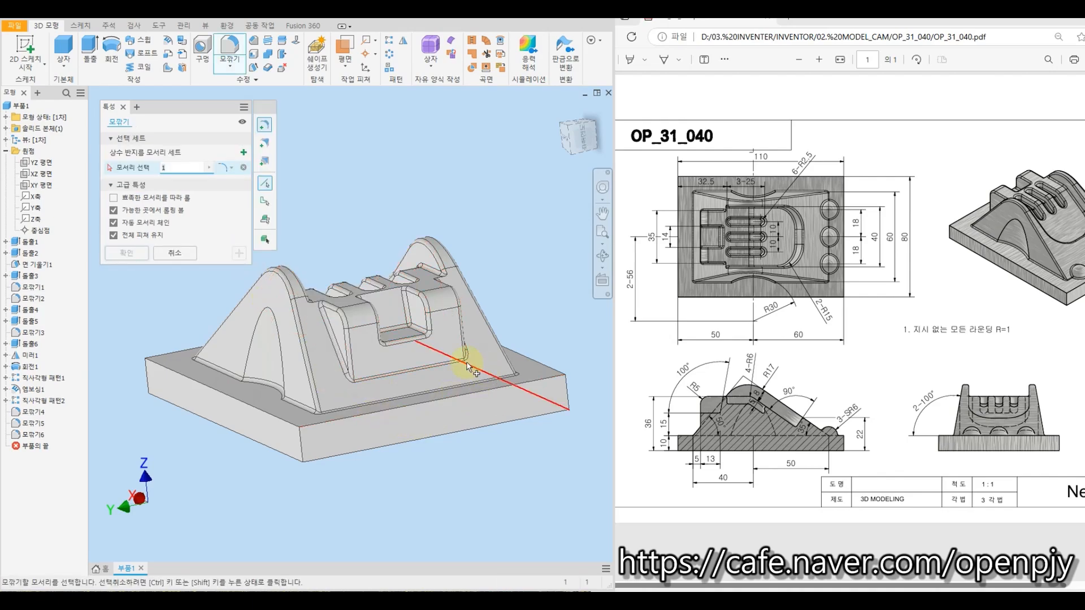
Inspect the filleted block, notch, slots and pocket from several sides and return to the isometric view
shift+middle_drag(507, 346, 467, 346)
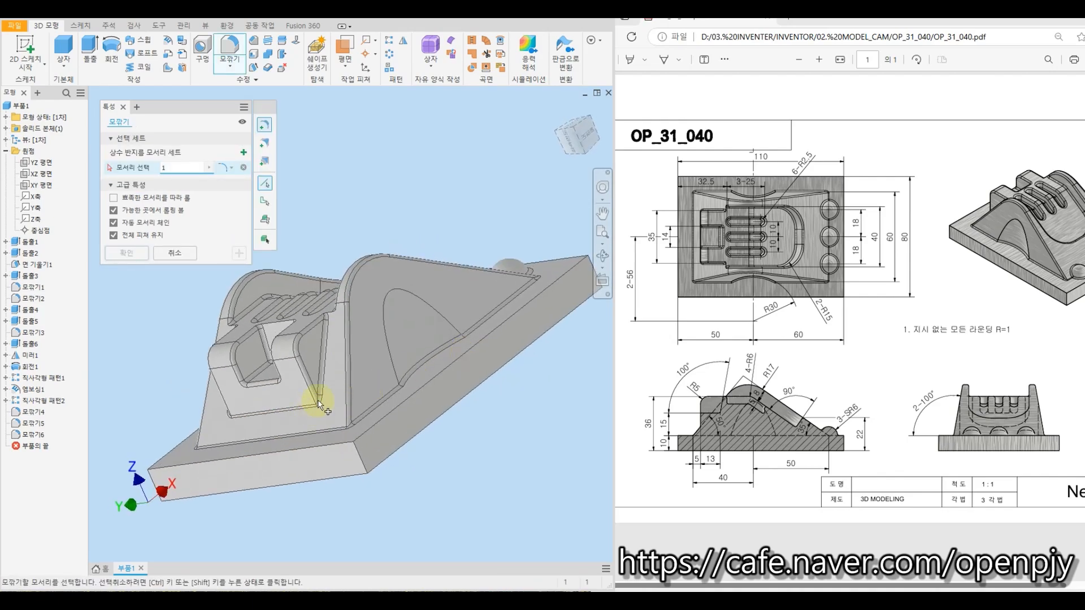
shift+middle_drag(245, 416, 303, 431)
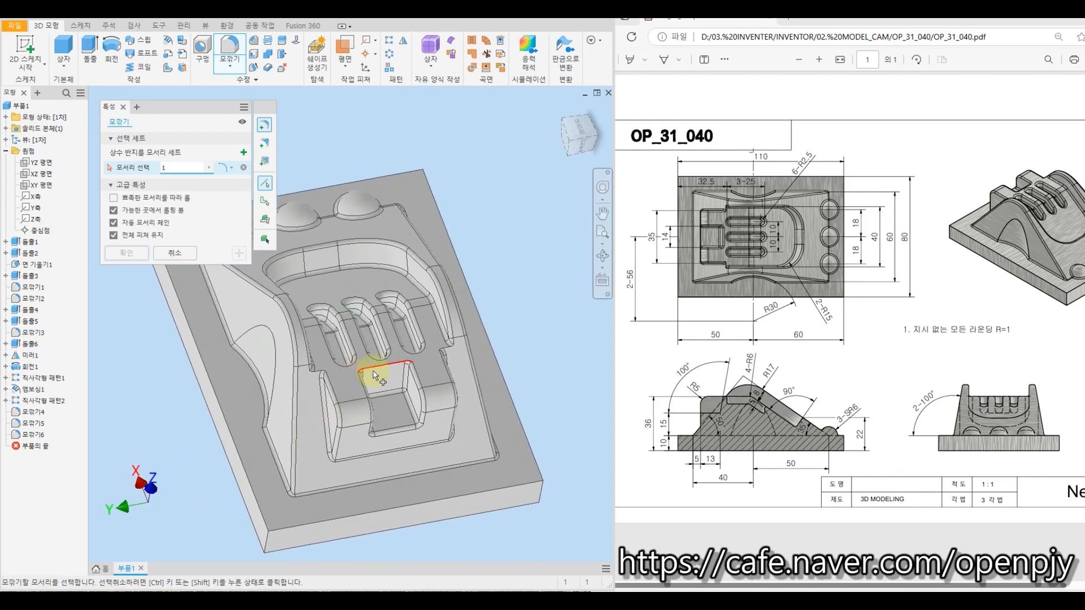
shift+middle_drag(363, 380, 470, 266)
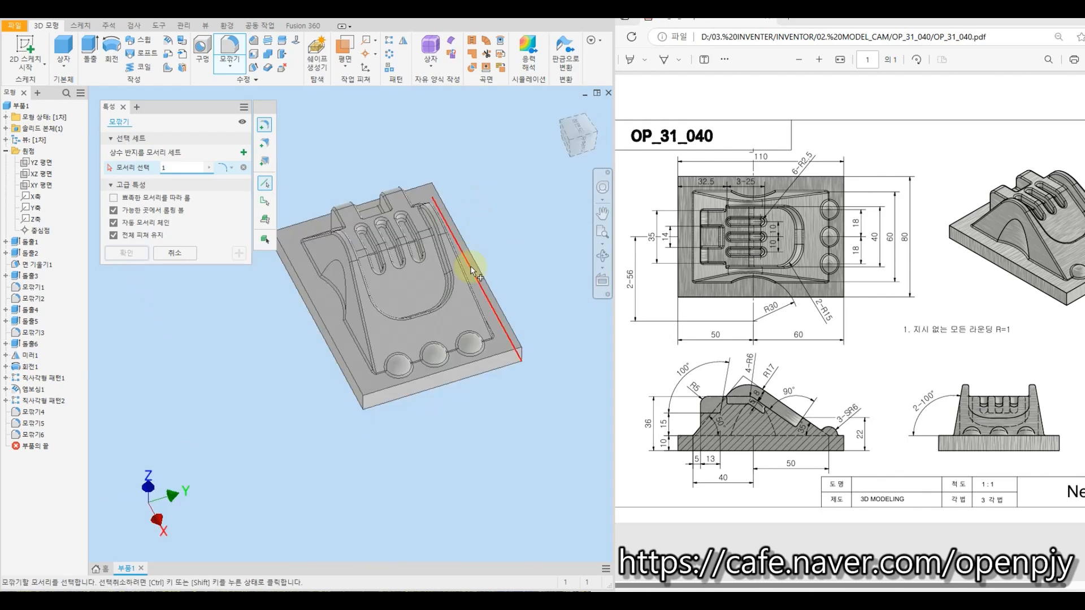
click(562, 114)
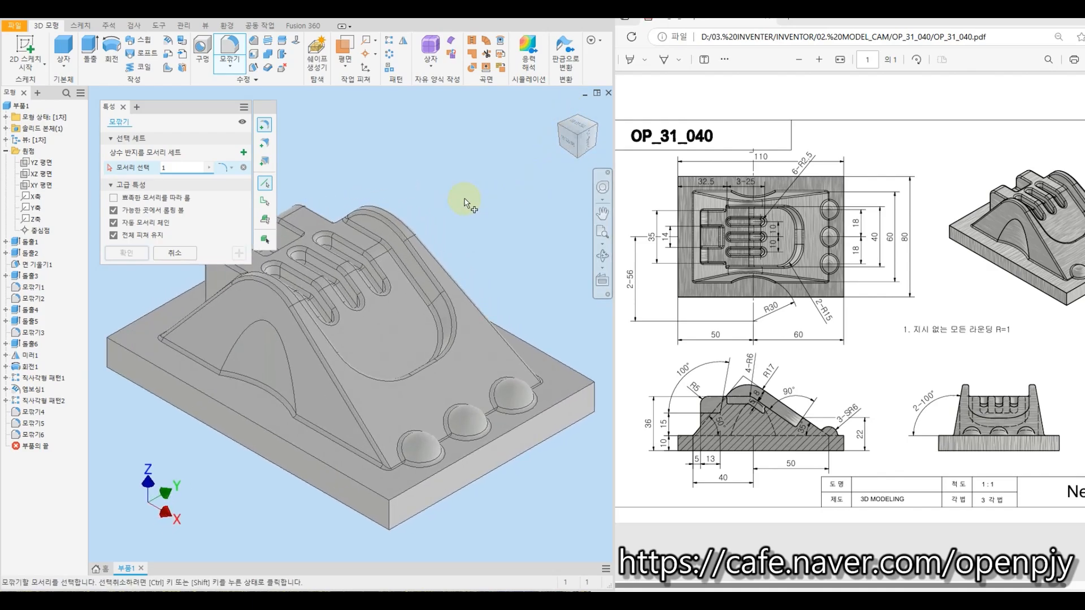